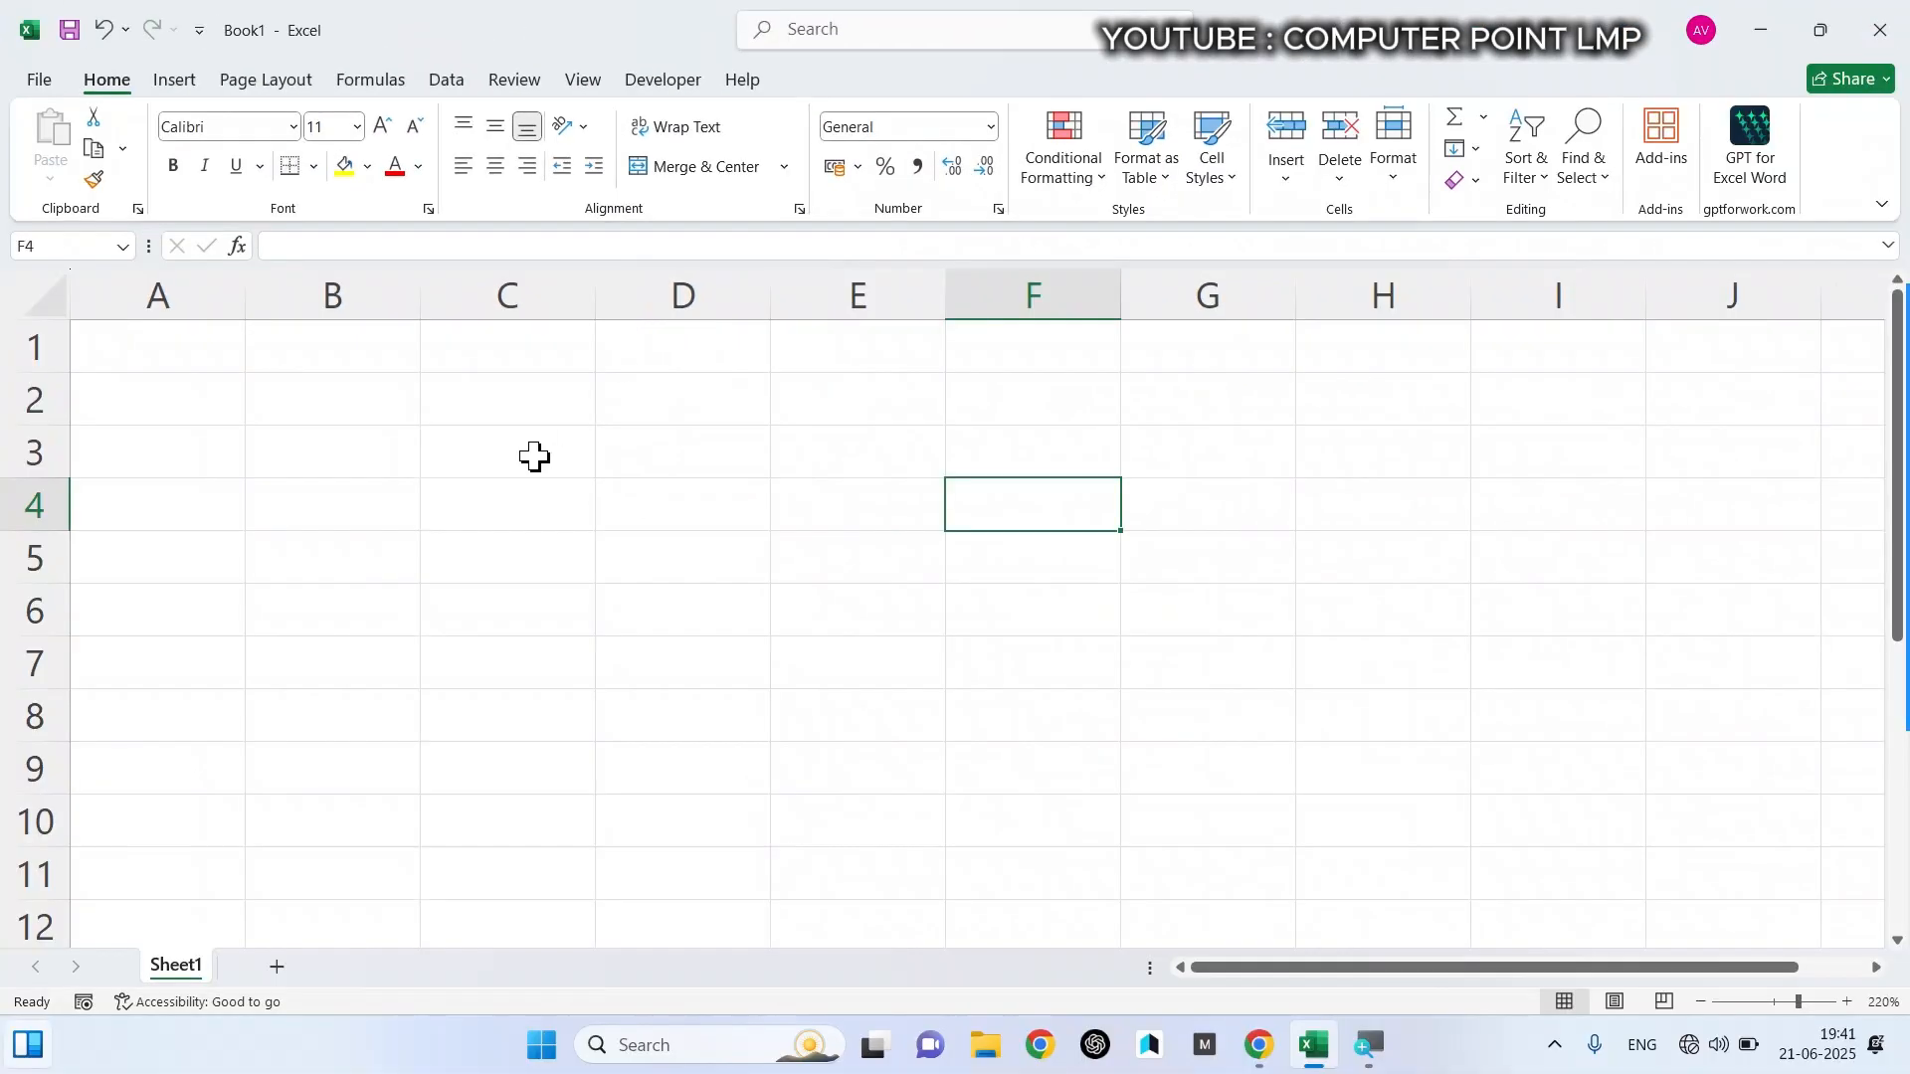
- Enter 4585 in cells C3 and C4
{"action": "left_click", "coordinate": [534, 457]}
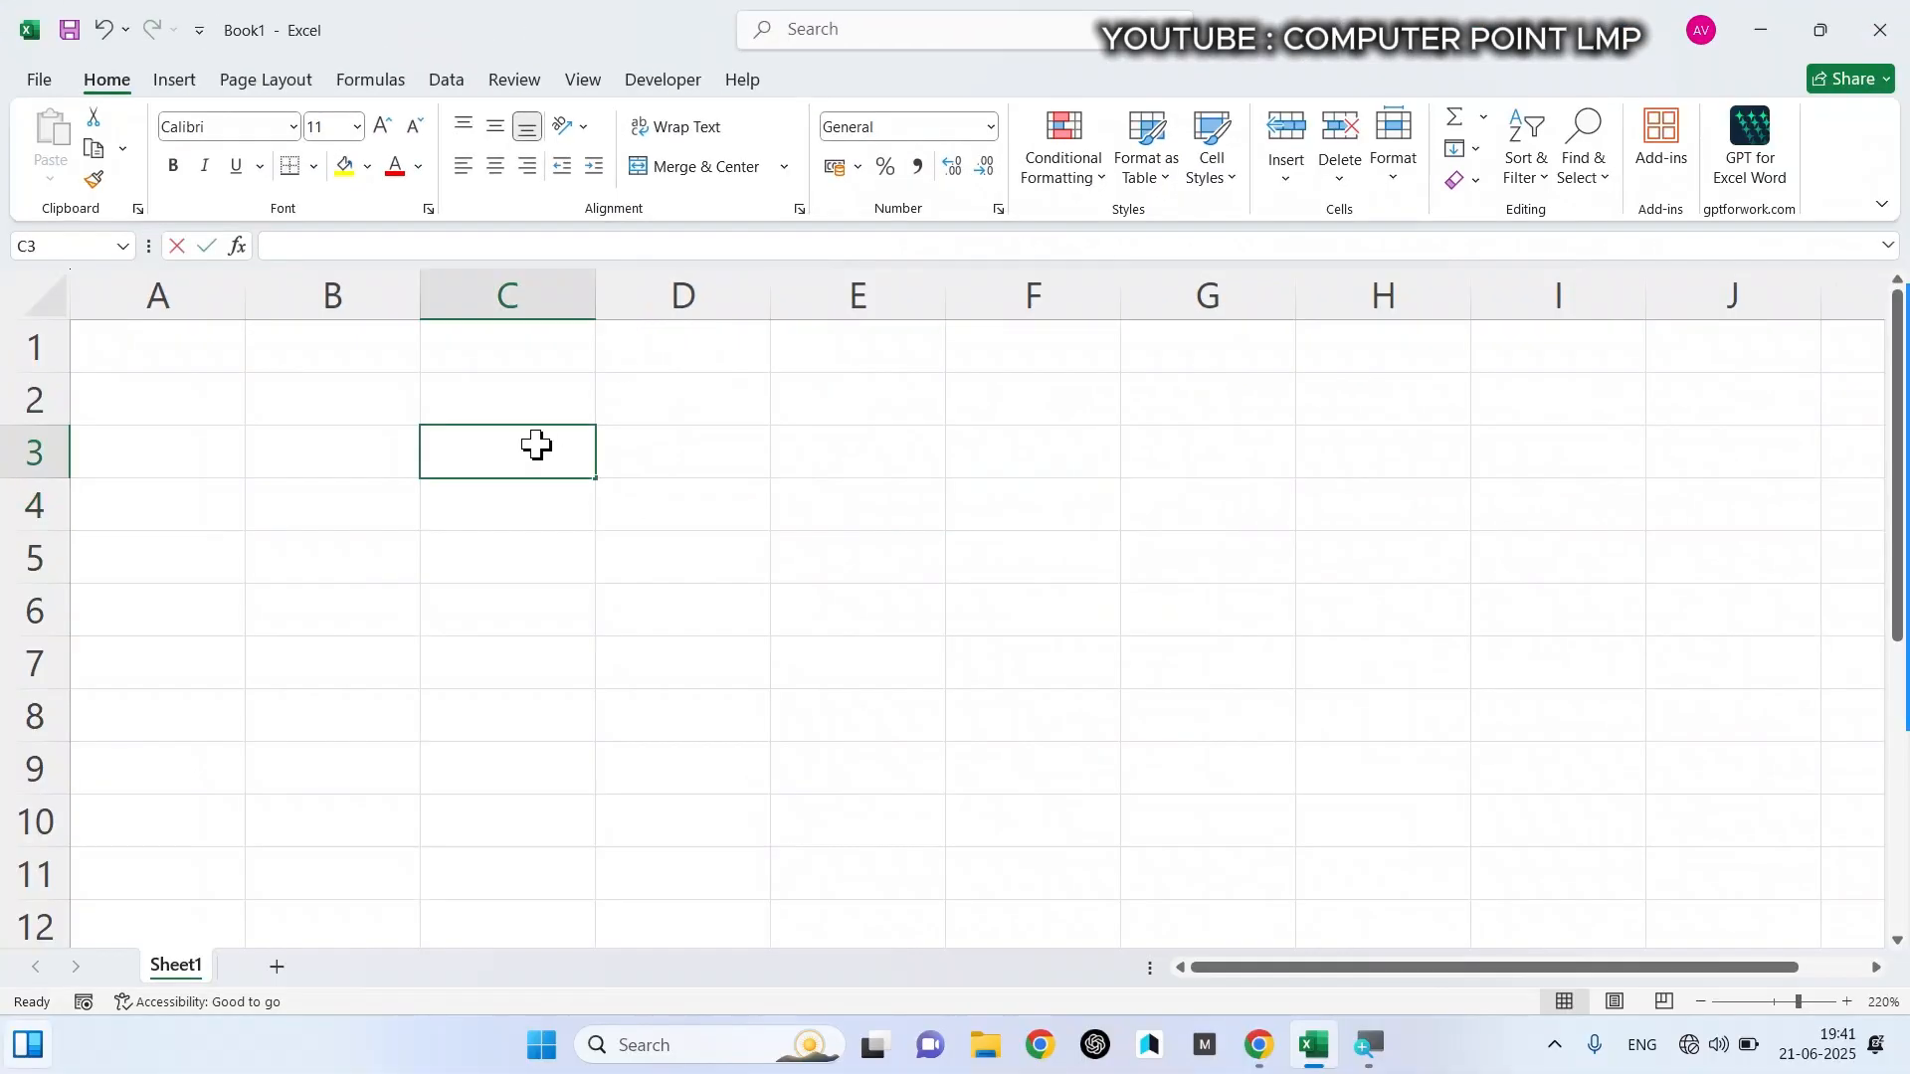
{"action": "type", "text": "458"}
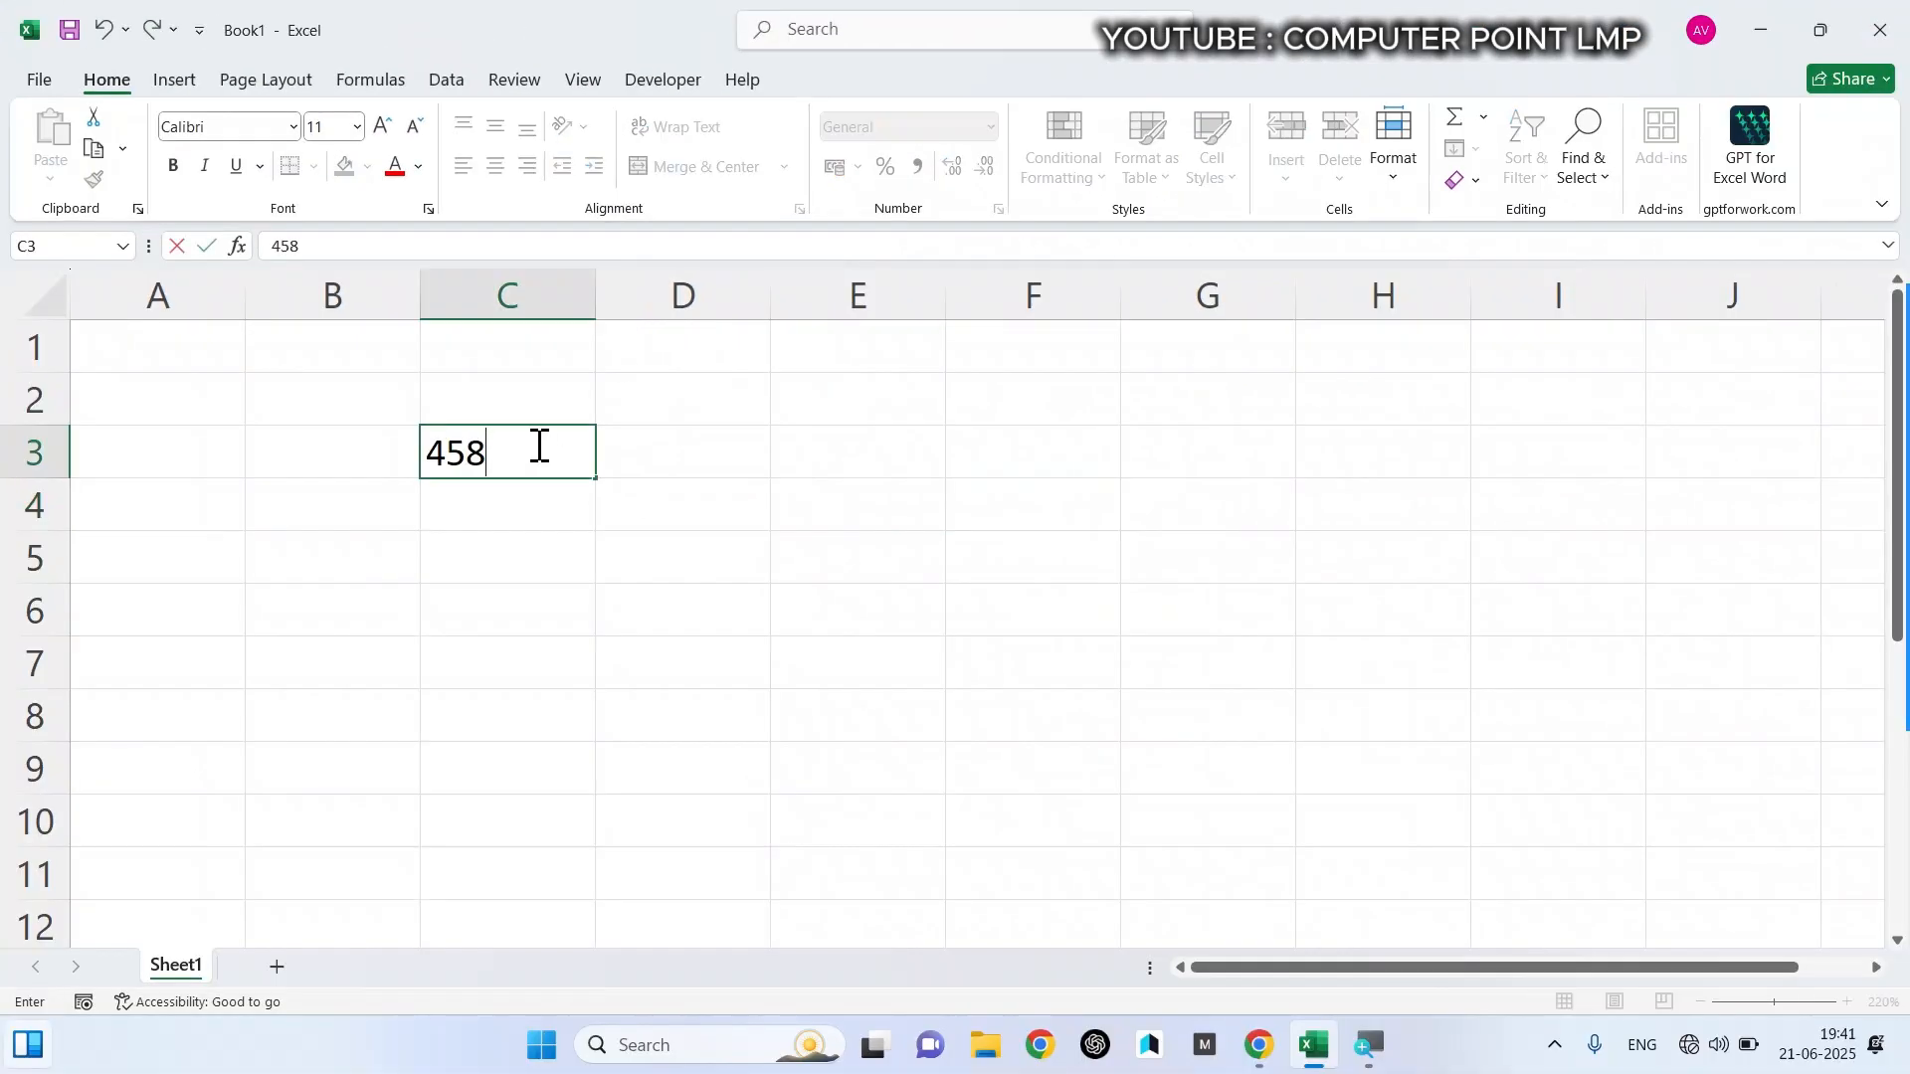
{"action": "type", "text": "5"}
{"action": "key", "text": "Return"}
{"action": "type", "text": "4585"}
{"action": "key", "text": "Return"}
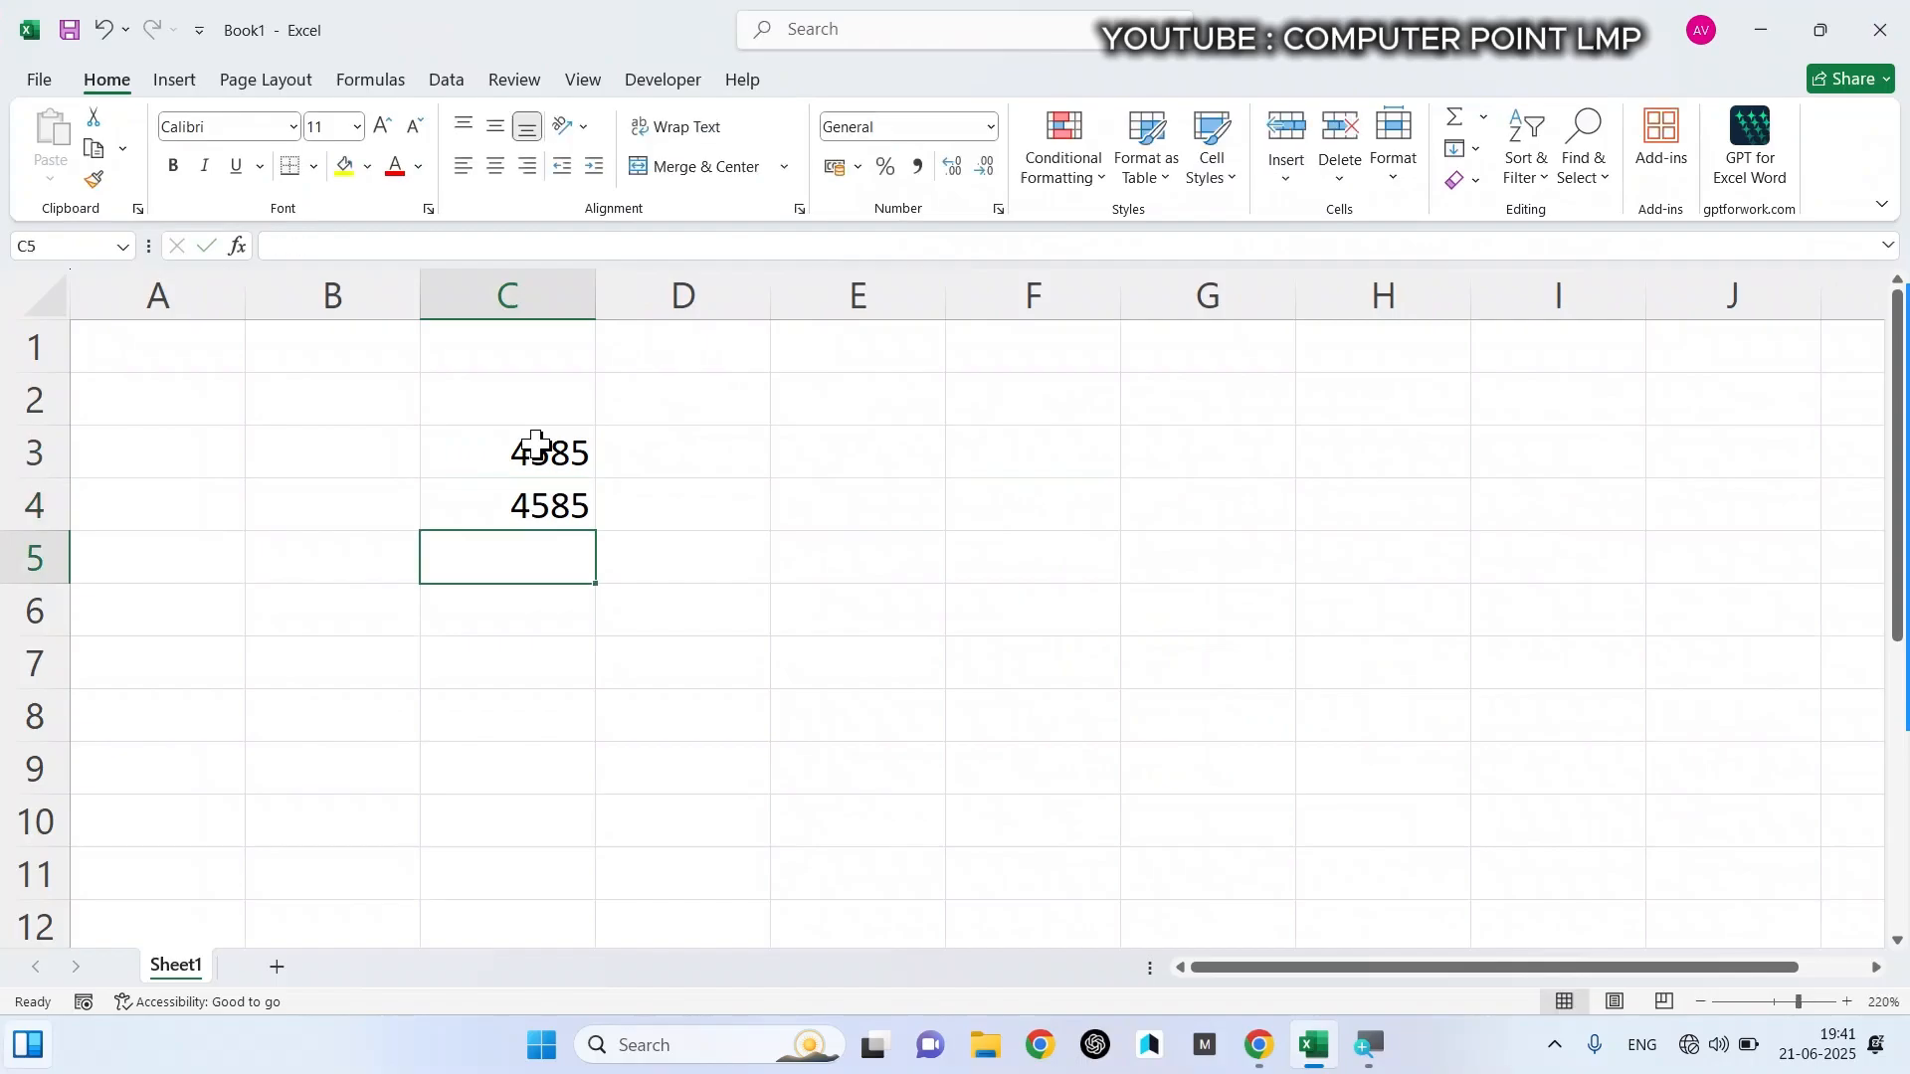
- Fill cells C2 to C6 with the numbers 25, 25, 65, 45 and 85, replacing existing entries
{"action": "key", "text": "Up"}
{"action": "key", "text": "Up"}
{"action": "key", "text": "Up"}
{"action": "type", "text": "25"}
{"action": "key", "text": "Return"}
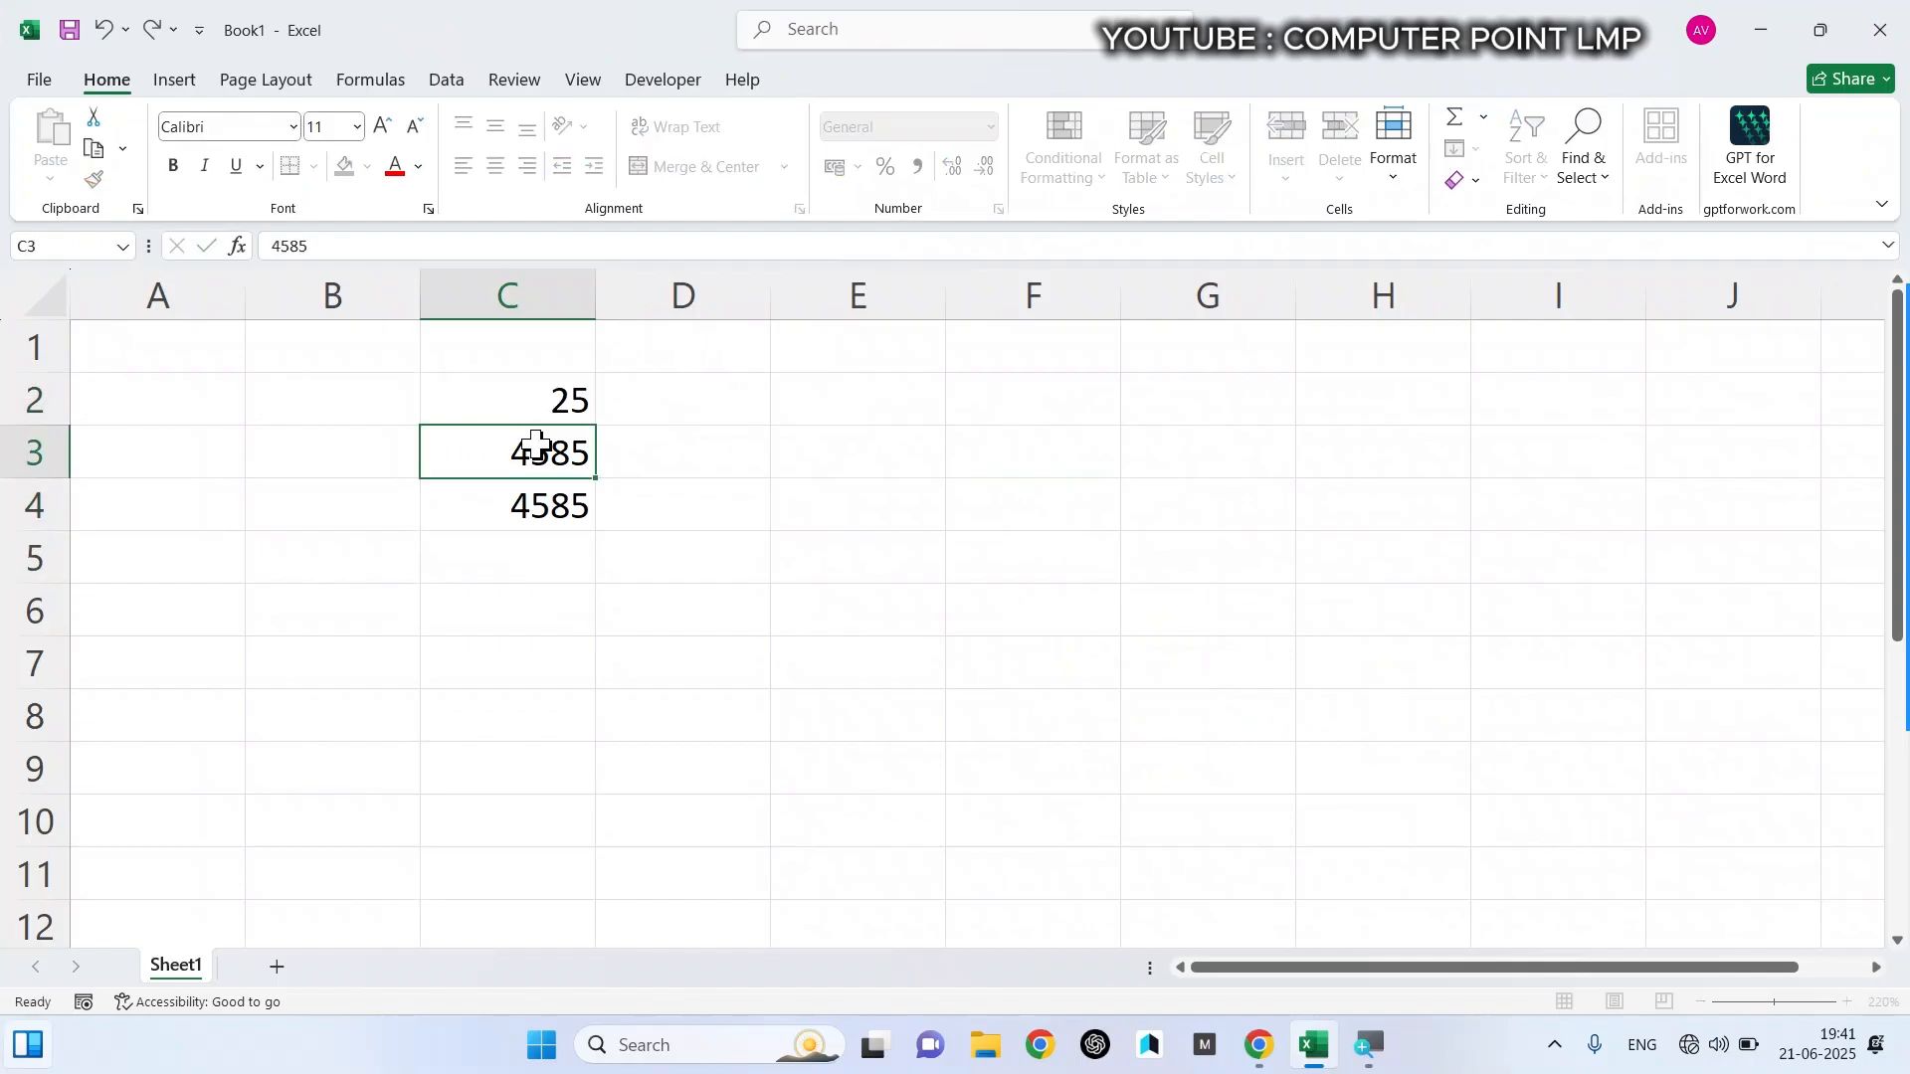
{"action": "type", "text": "25"}
{"action": "key", "text": "Return"}
{"action": "type", "text": "65"}
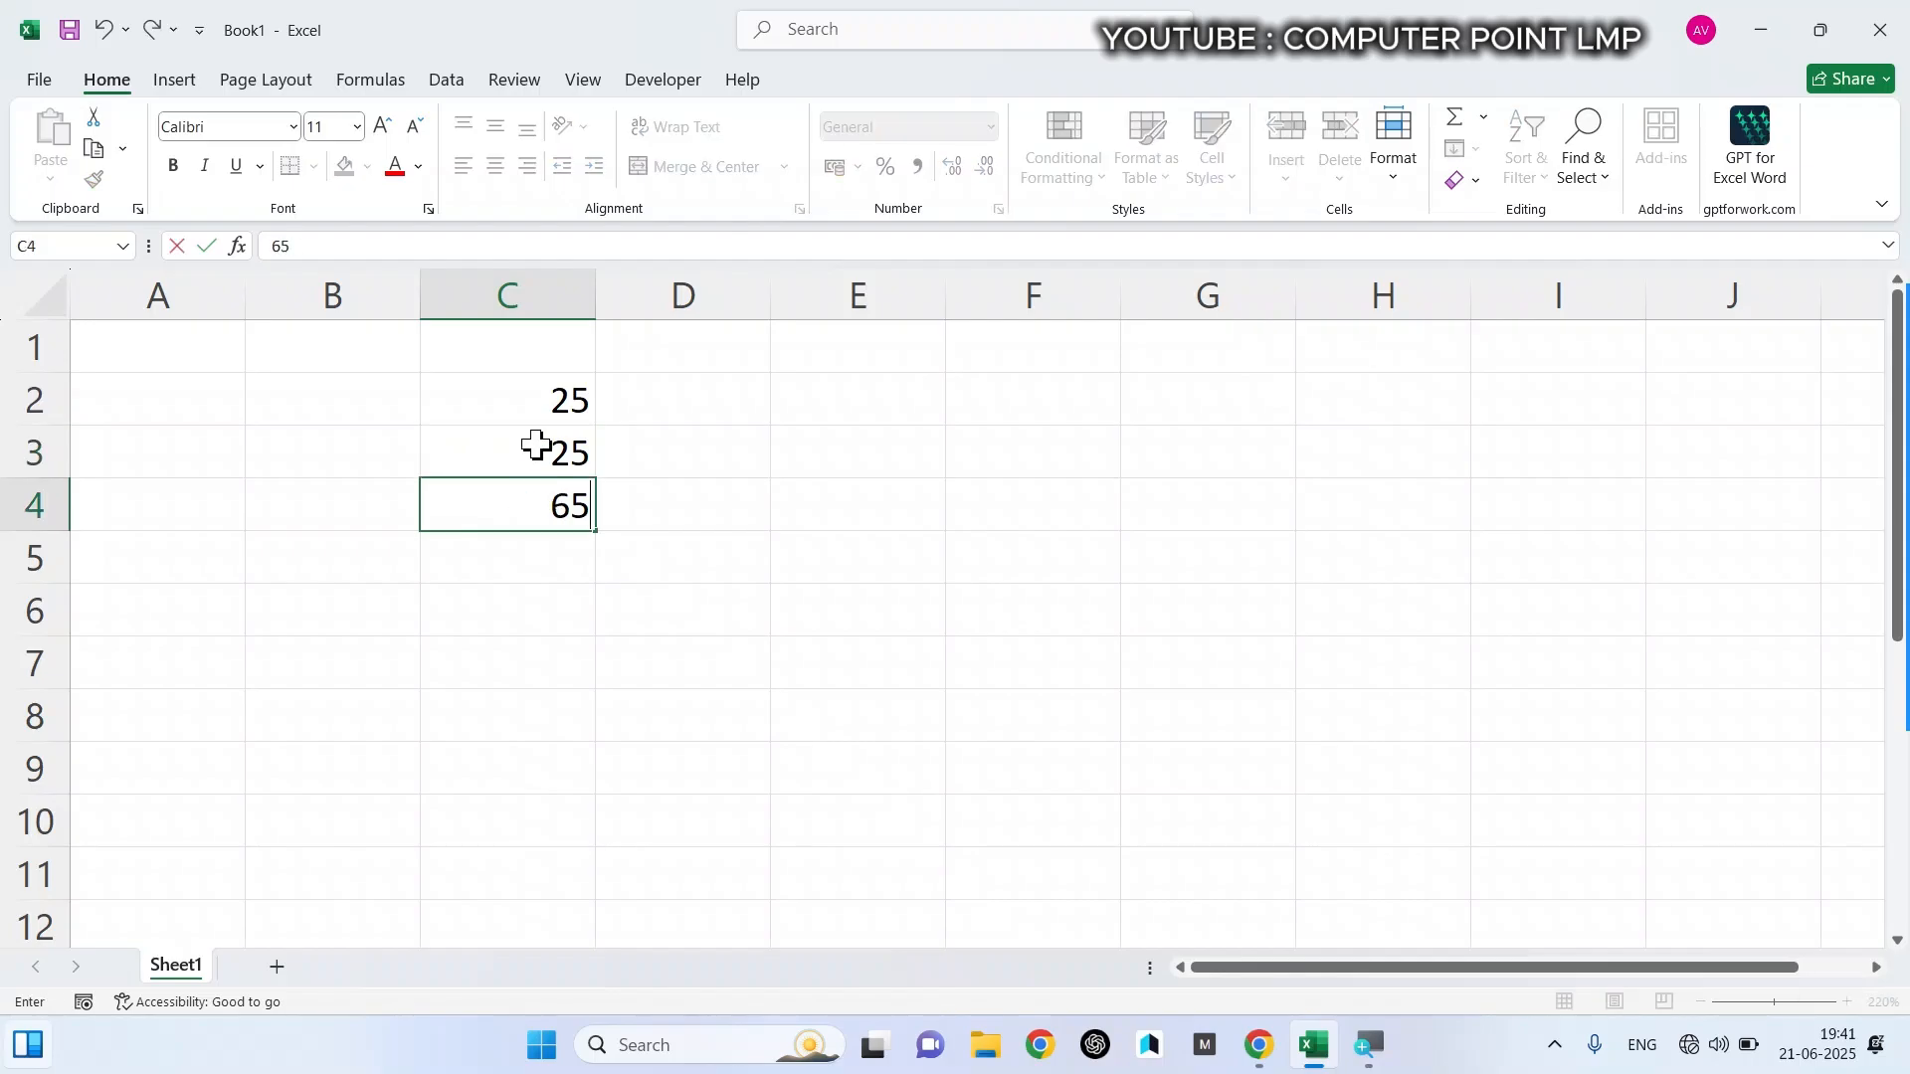
{"action": "key", "text": "Return"}
{"action": "type", "text": "45"}
{"action": "key", "text": "Return"}
{"action": "type", "text": "85"}
{"action": "key", "text": "Return"}
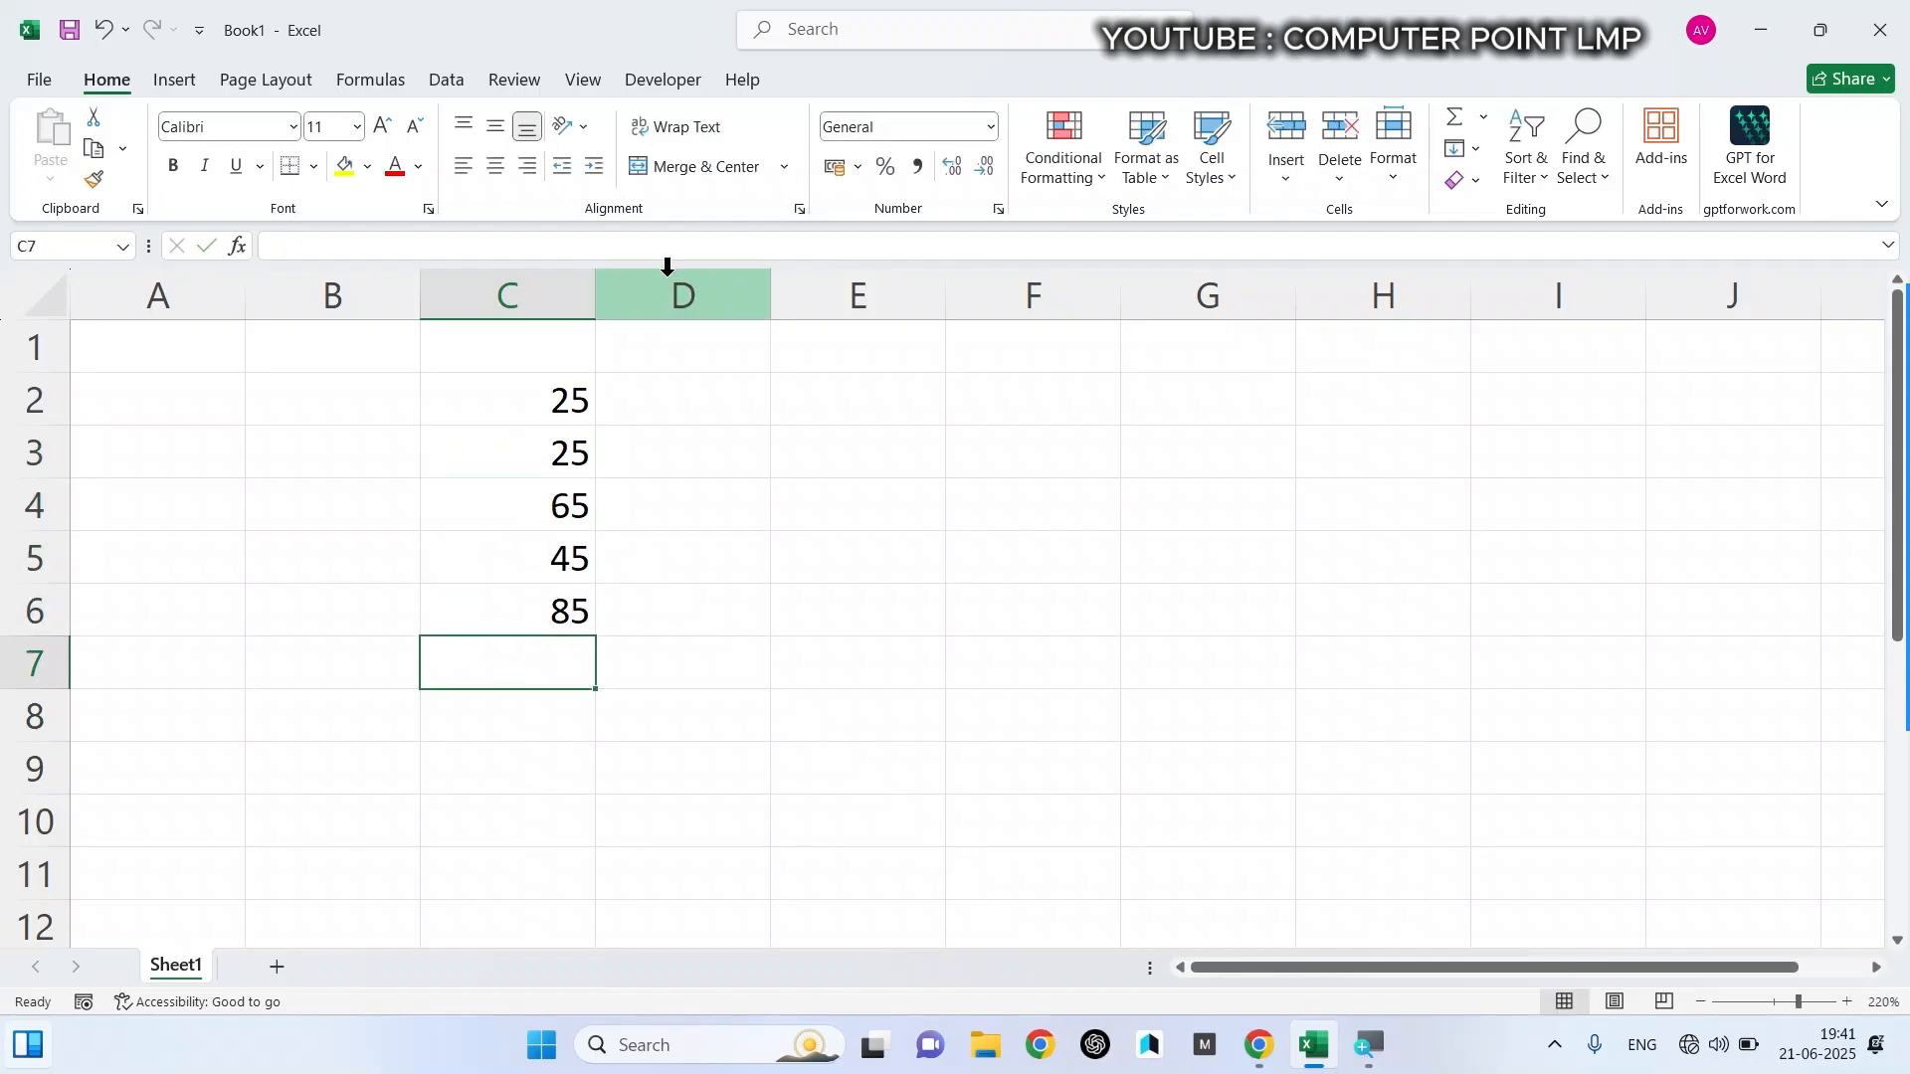
- Apply the General number format to cells C2 to C7
{"action": "left_click_drag", "start_coordinate": [562, 398], "coordinate": [575, 618]}
{"action": "scroll", "coordinate": [574, 619], "scroll_direction": "up", "scroll_amount": 2}
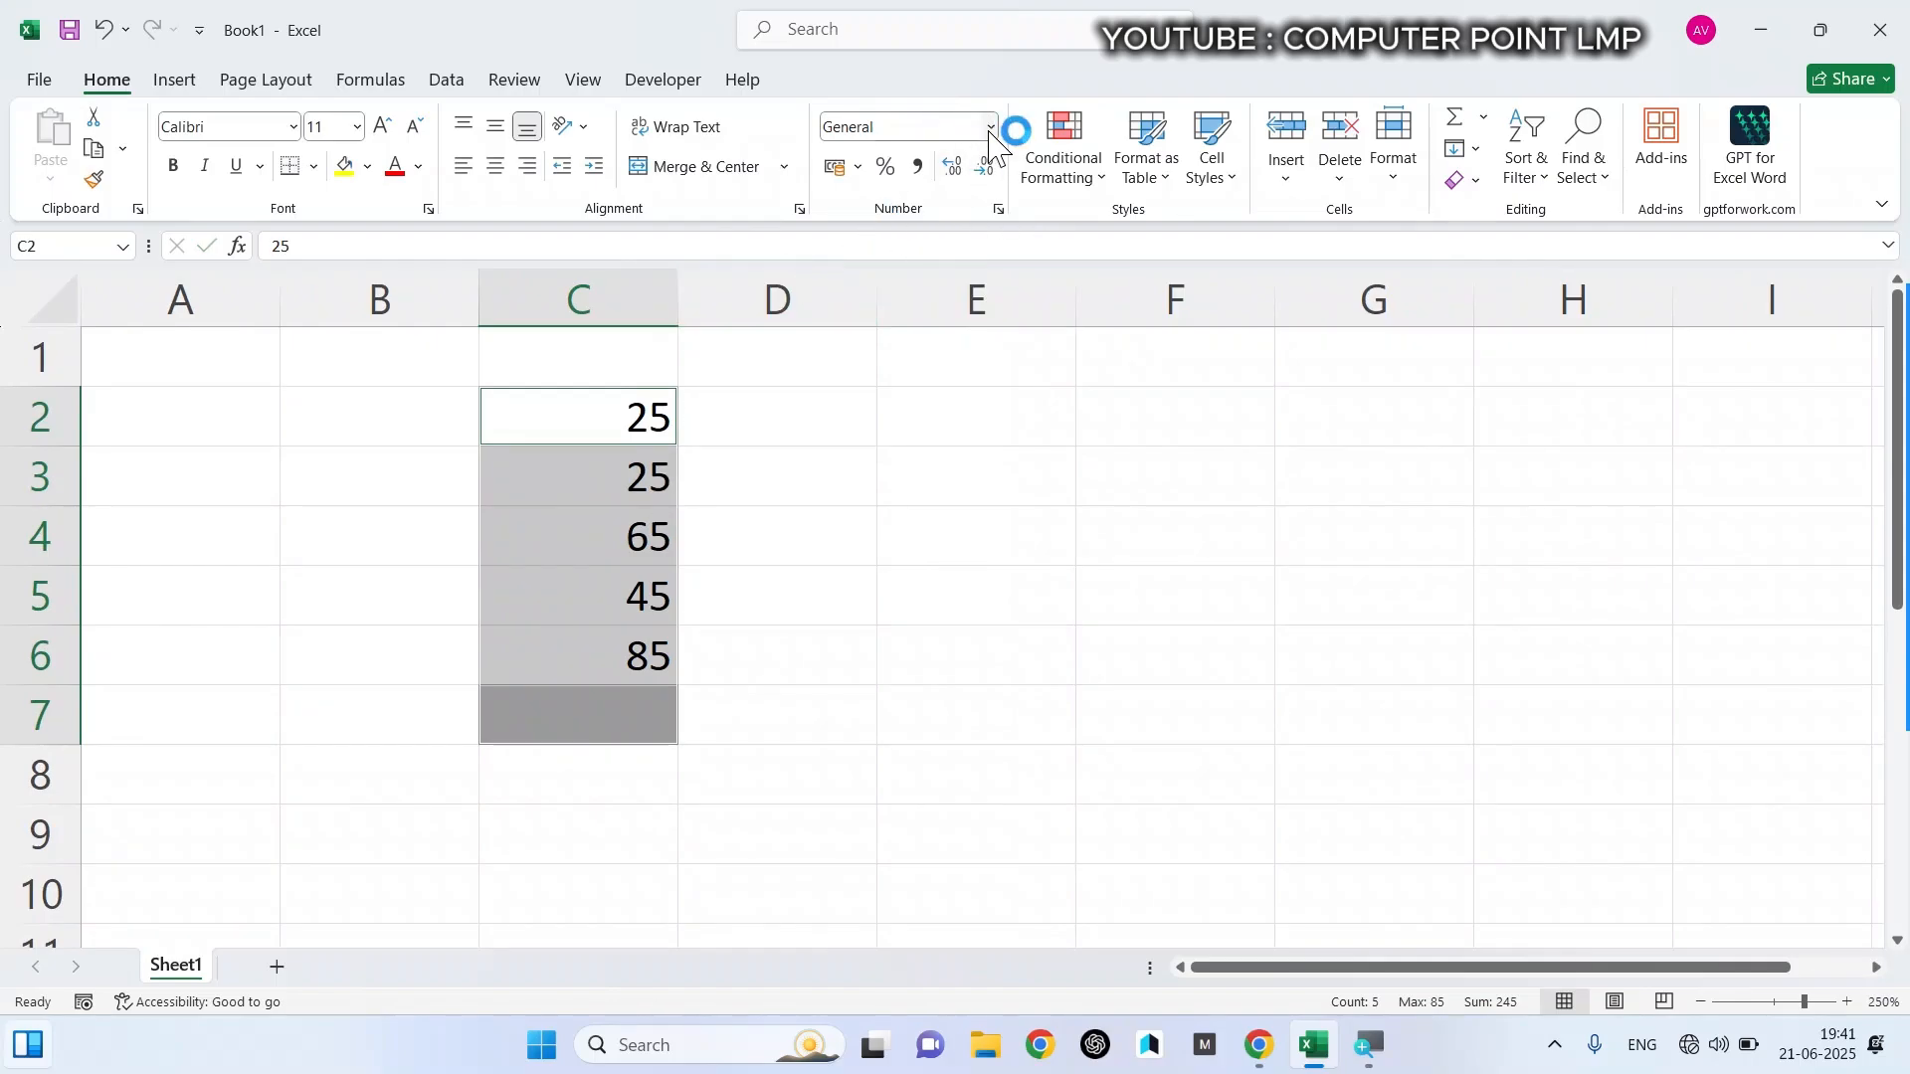
{"action": "key", "text": "super+plus"}
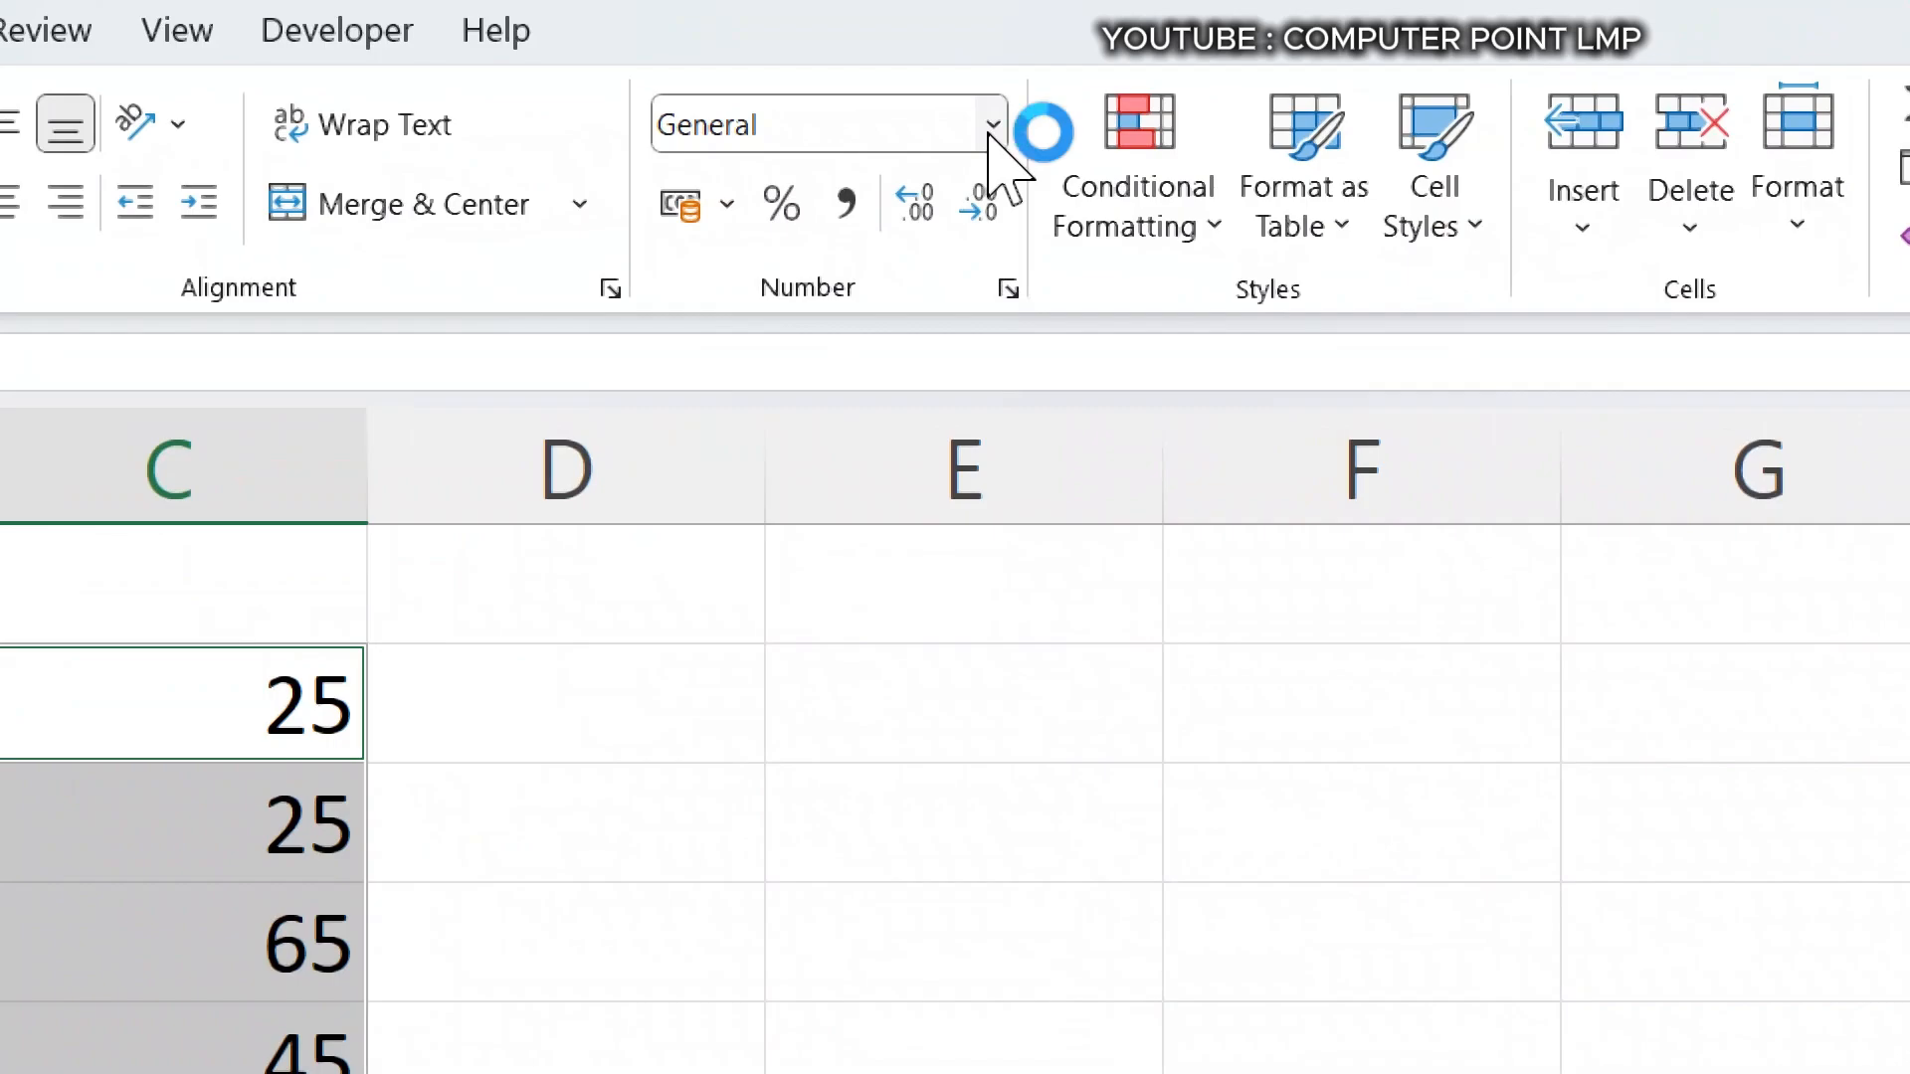
{"action": "left_click", "coordinate": [991, 128]}
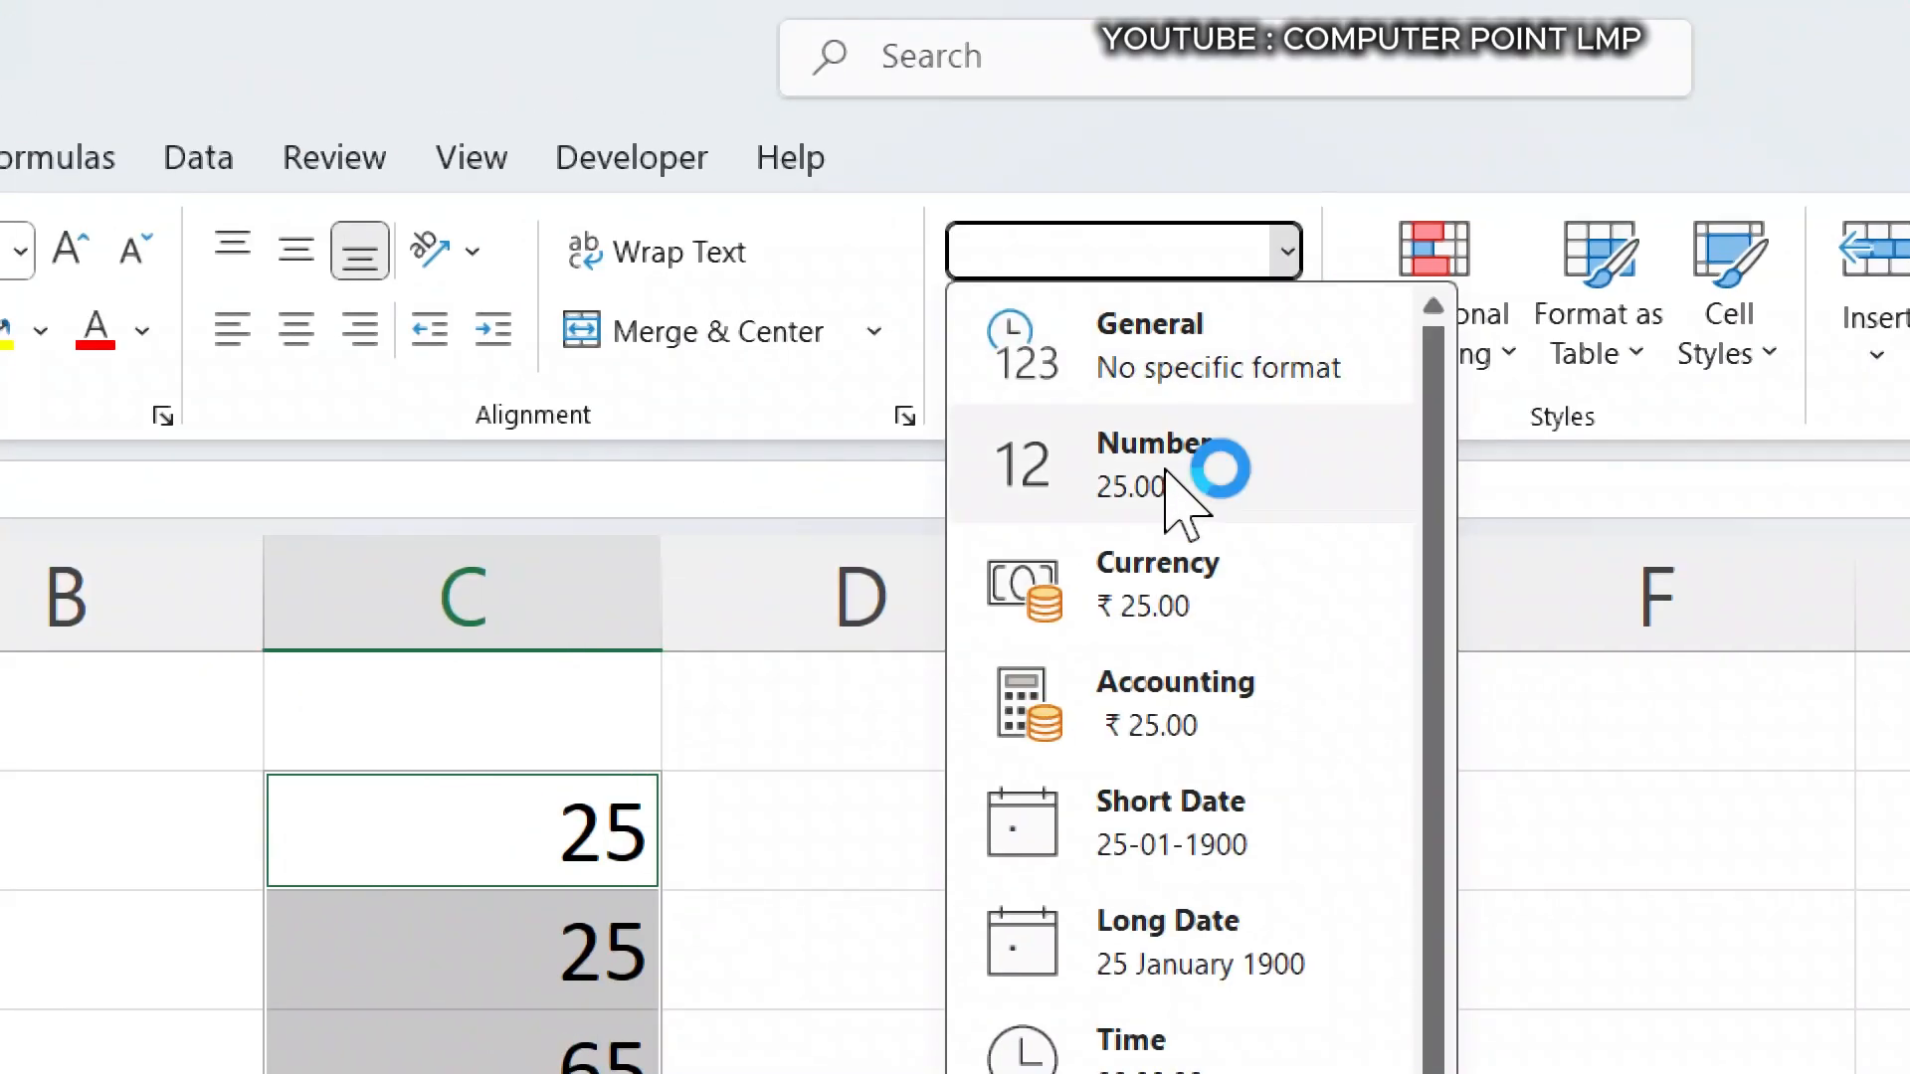
{"action": "key", "text": "super+minus"}
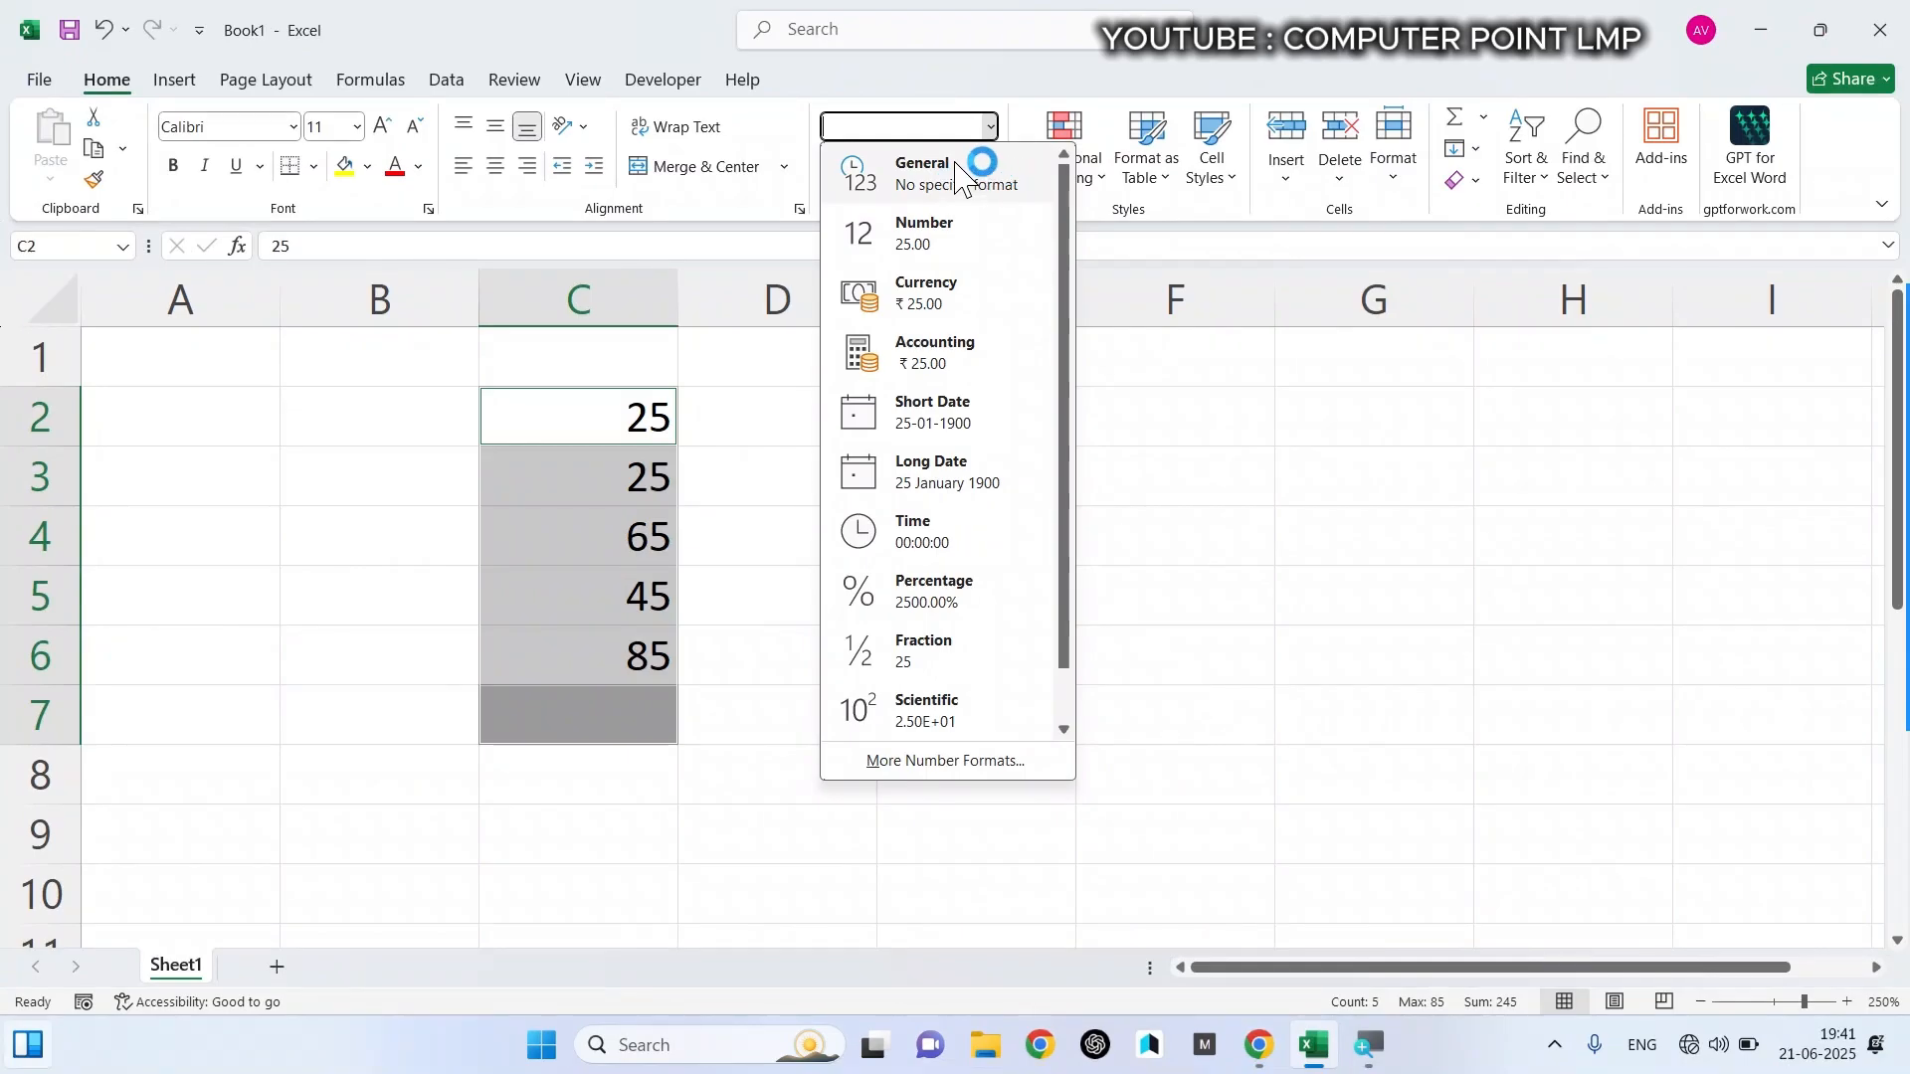
{"action": "left_click", "coordinate": [936, 177]}
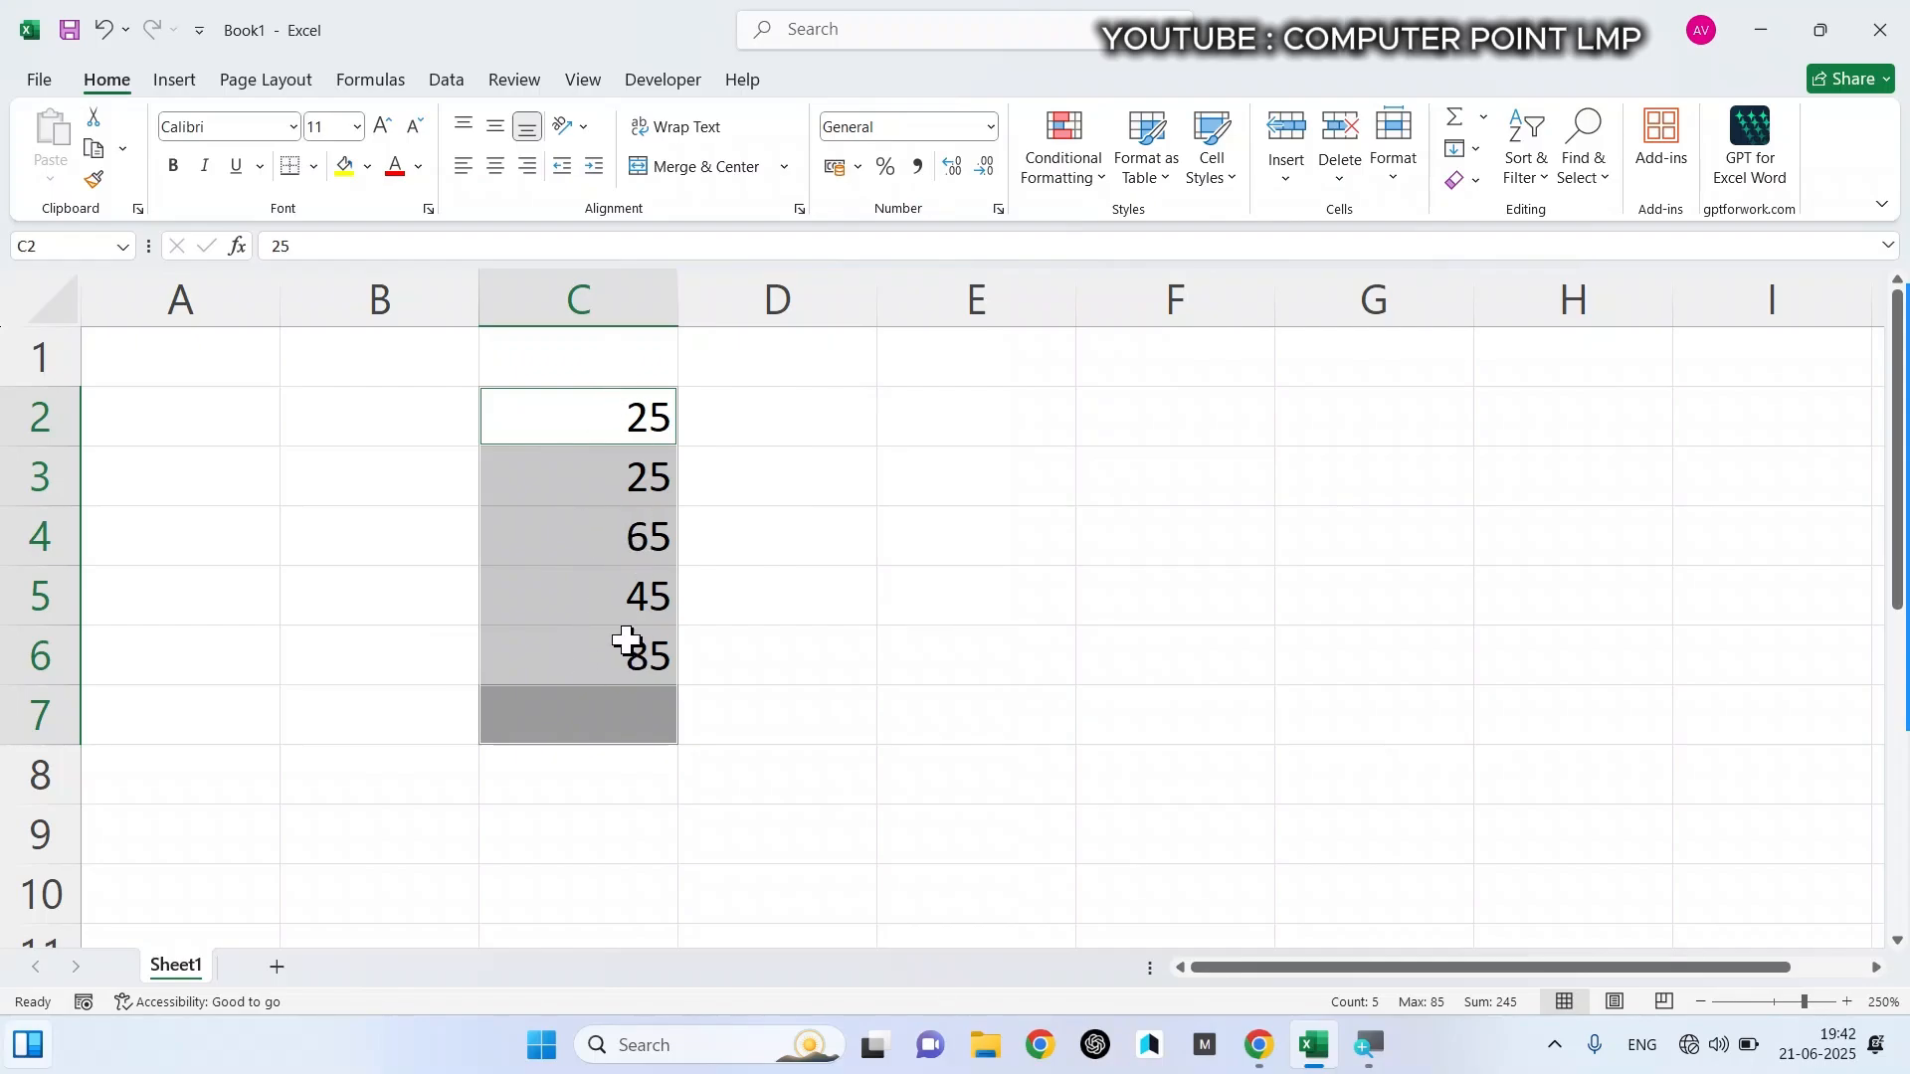
- Enter the text fdf in cell C7 and replace the value in C5 with fdfdf
{"action": "left_click", "coordinate": [601, 726]}
{"action": "type", "text": "fdf"}
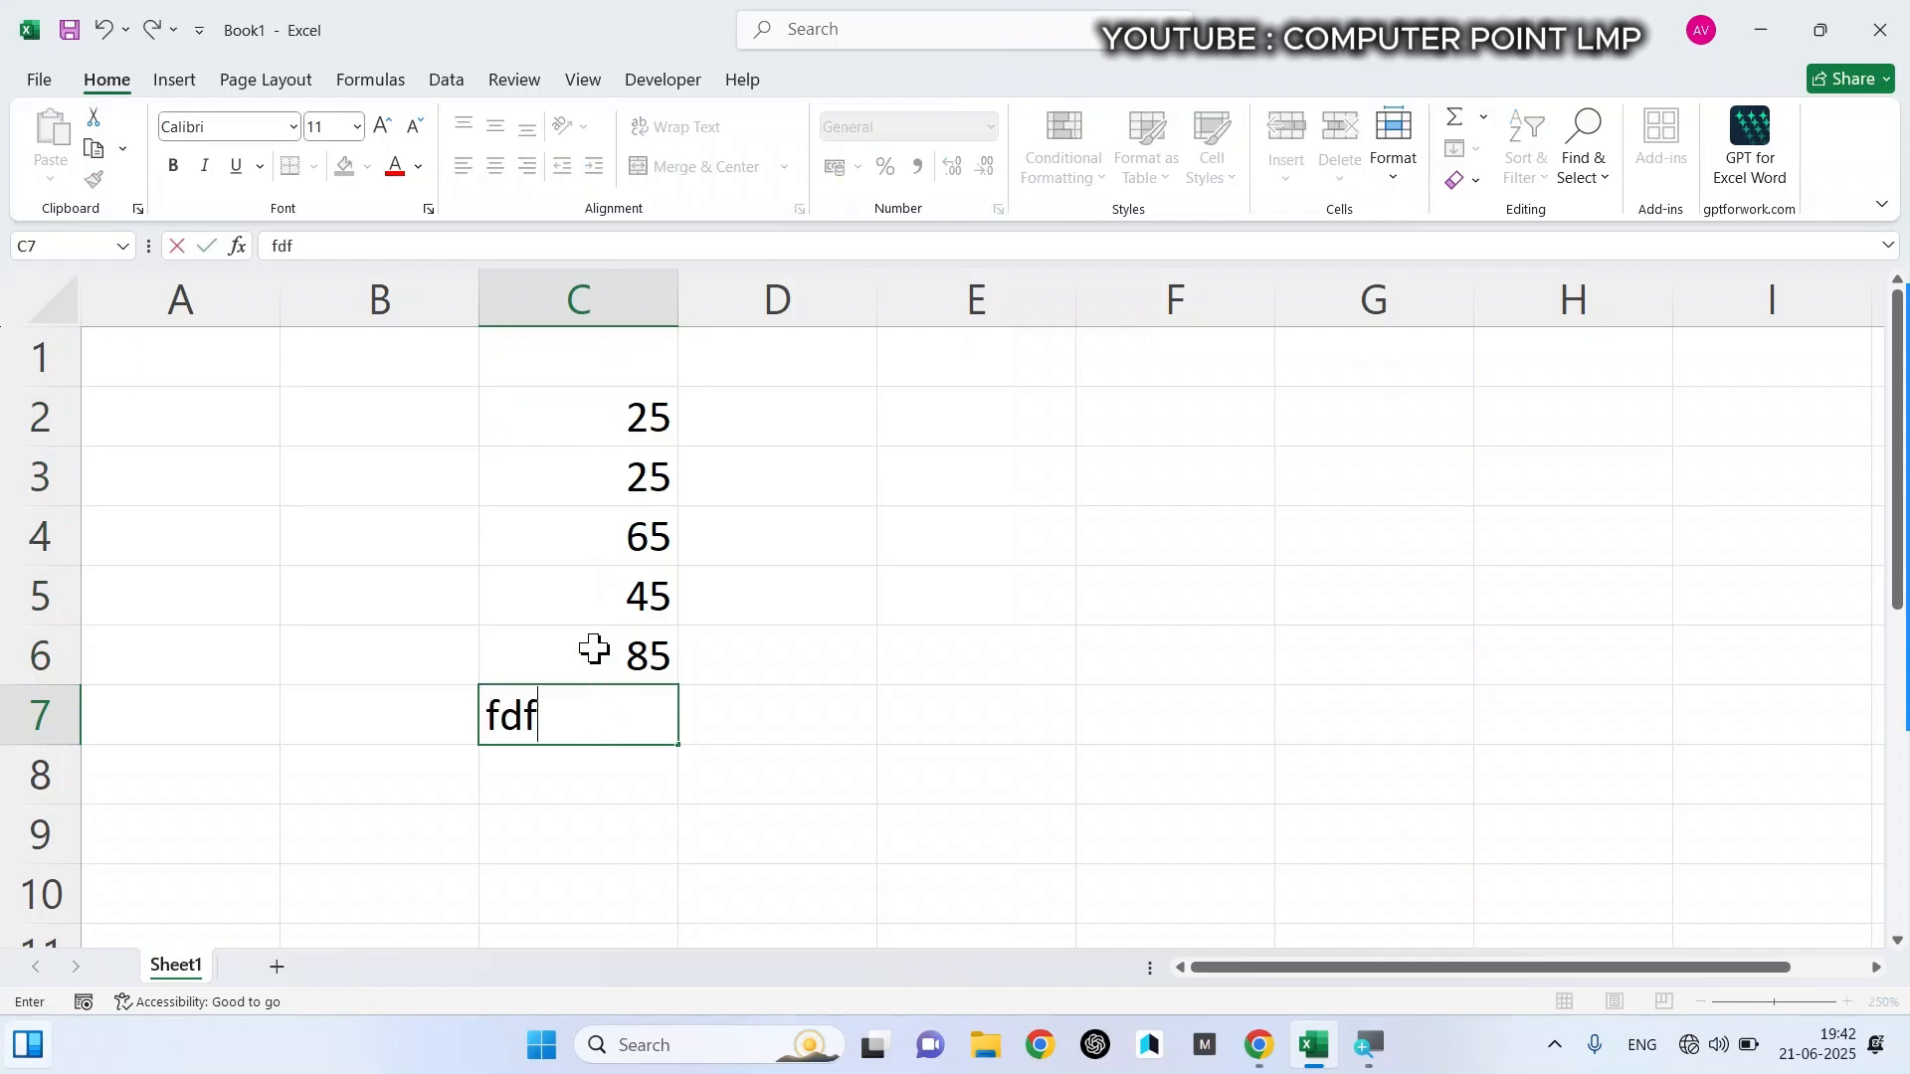
{"action": "left_click", "coordinate": [597, 582]}
{"action": "type", "text": "fdfdf"}
{"action": "left_click", "coordinate": [619, 642]}
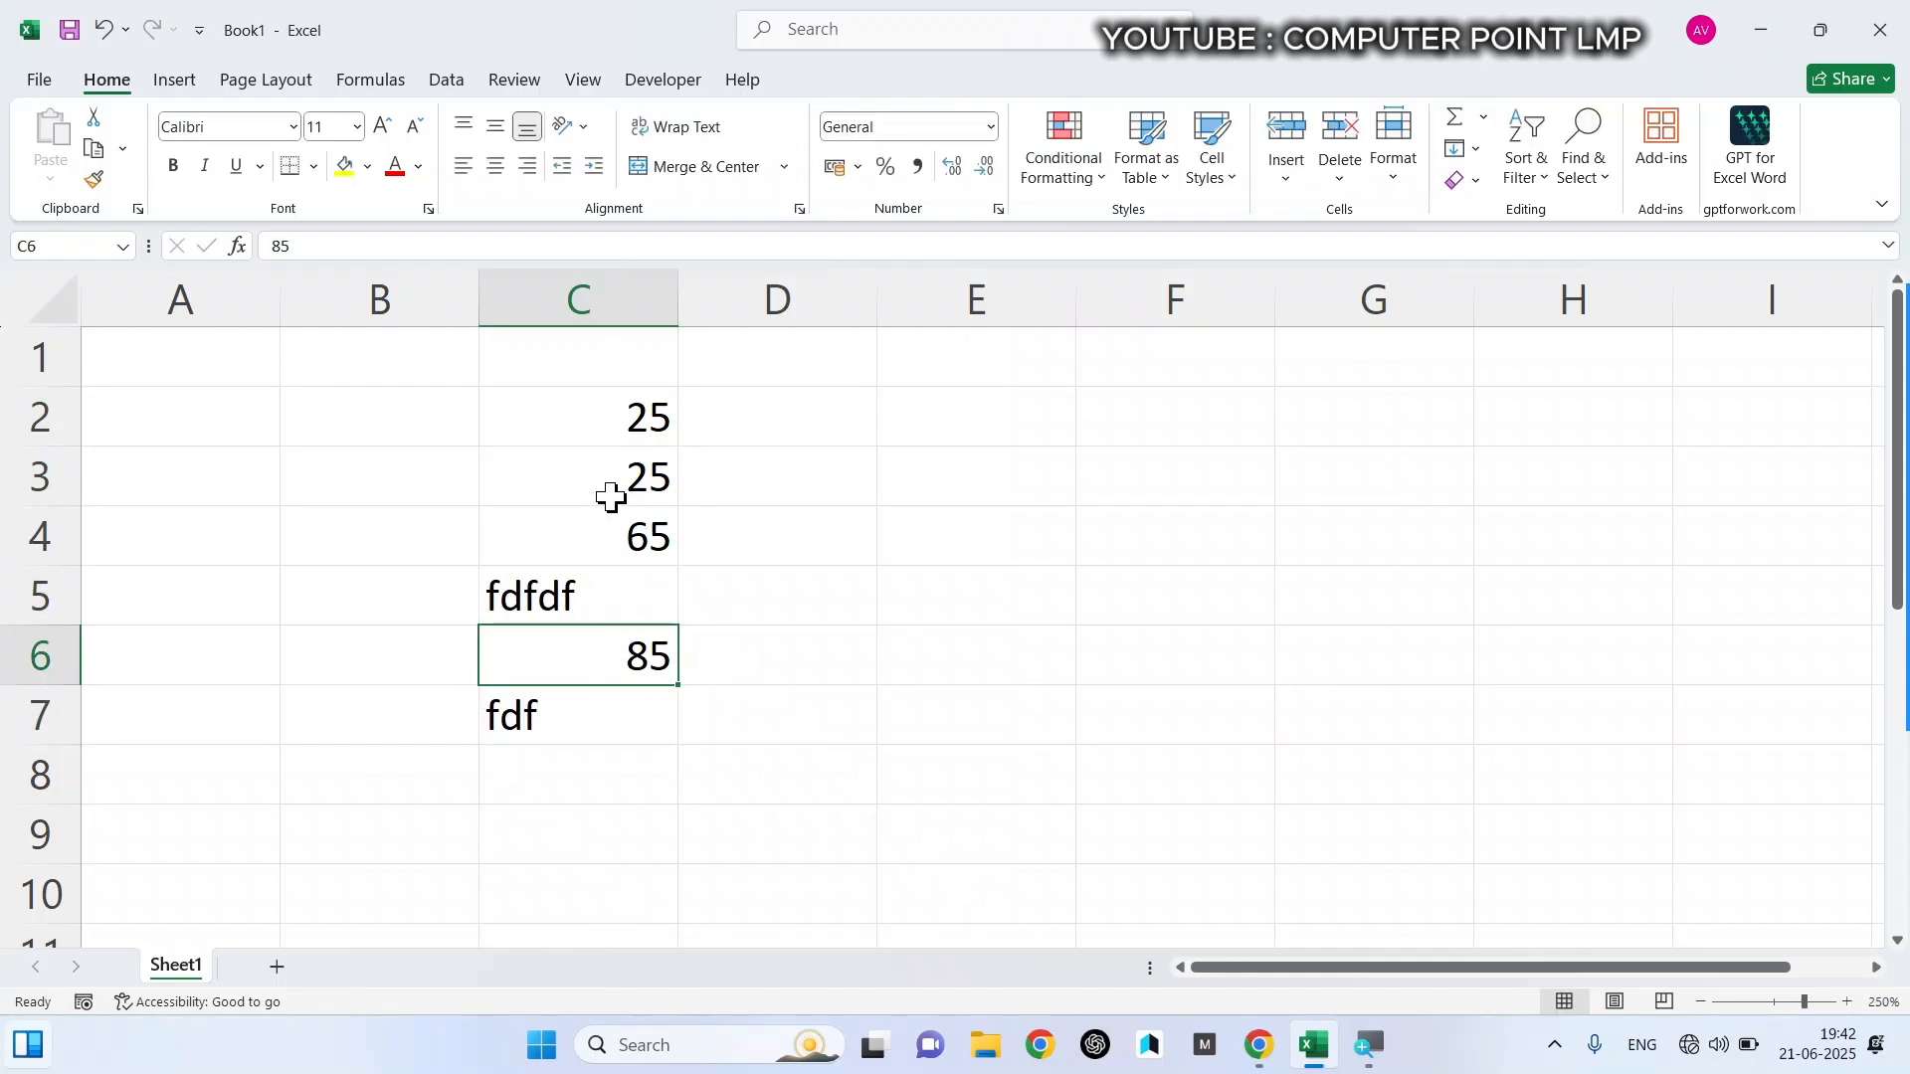
- Apply the Number format to the mixed numbers and text in C2 to C7
{"action": "left_click_drag", "start_coordinate": [607, 432], "coordinate": [613, 712]}
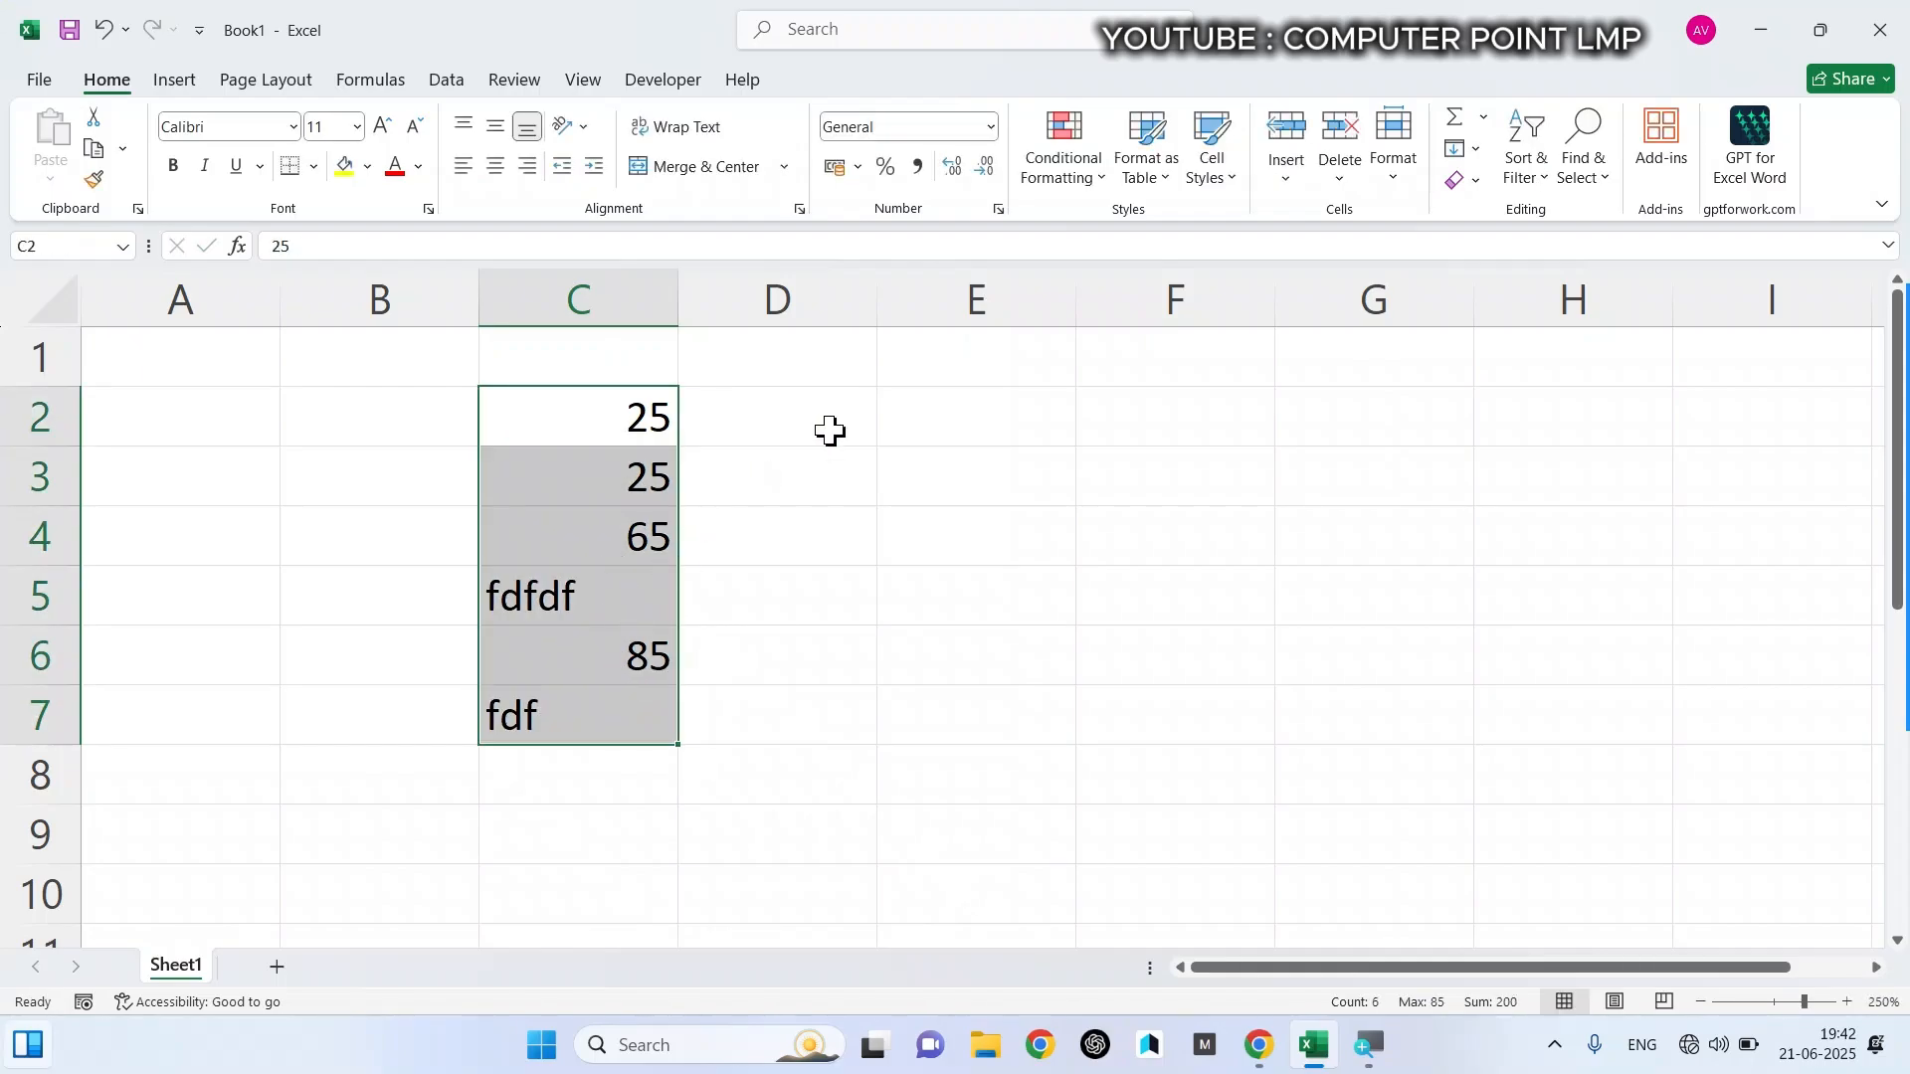
{"action": "left_click", "coordinate": [991, 126]}
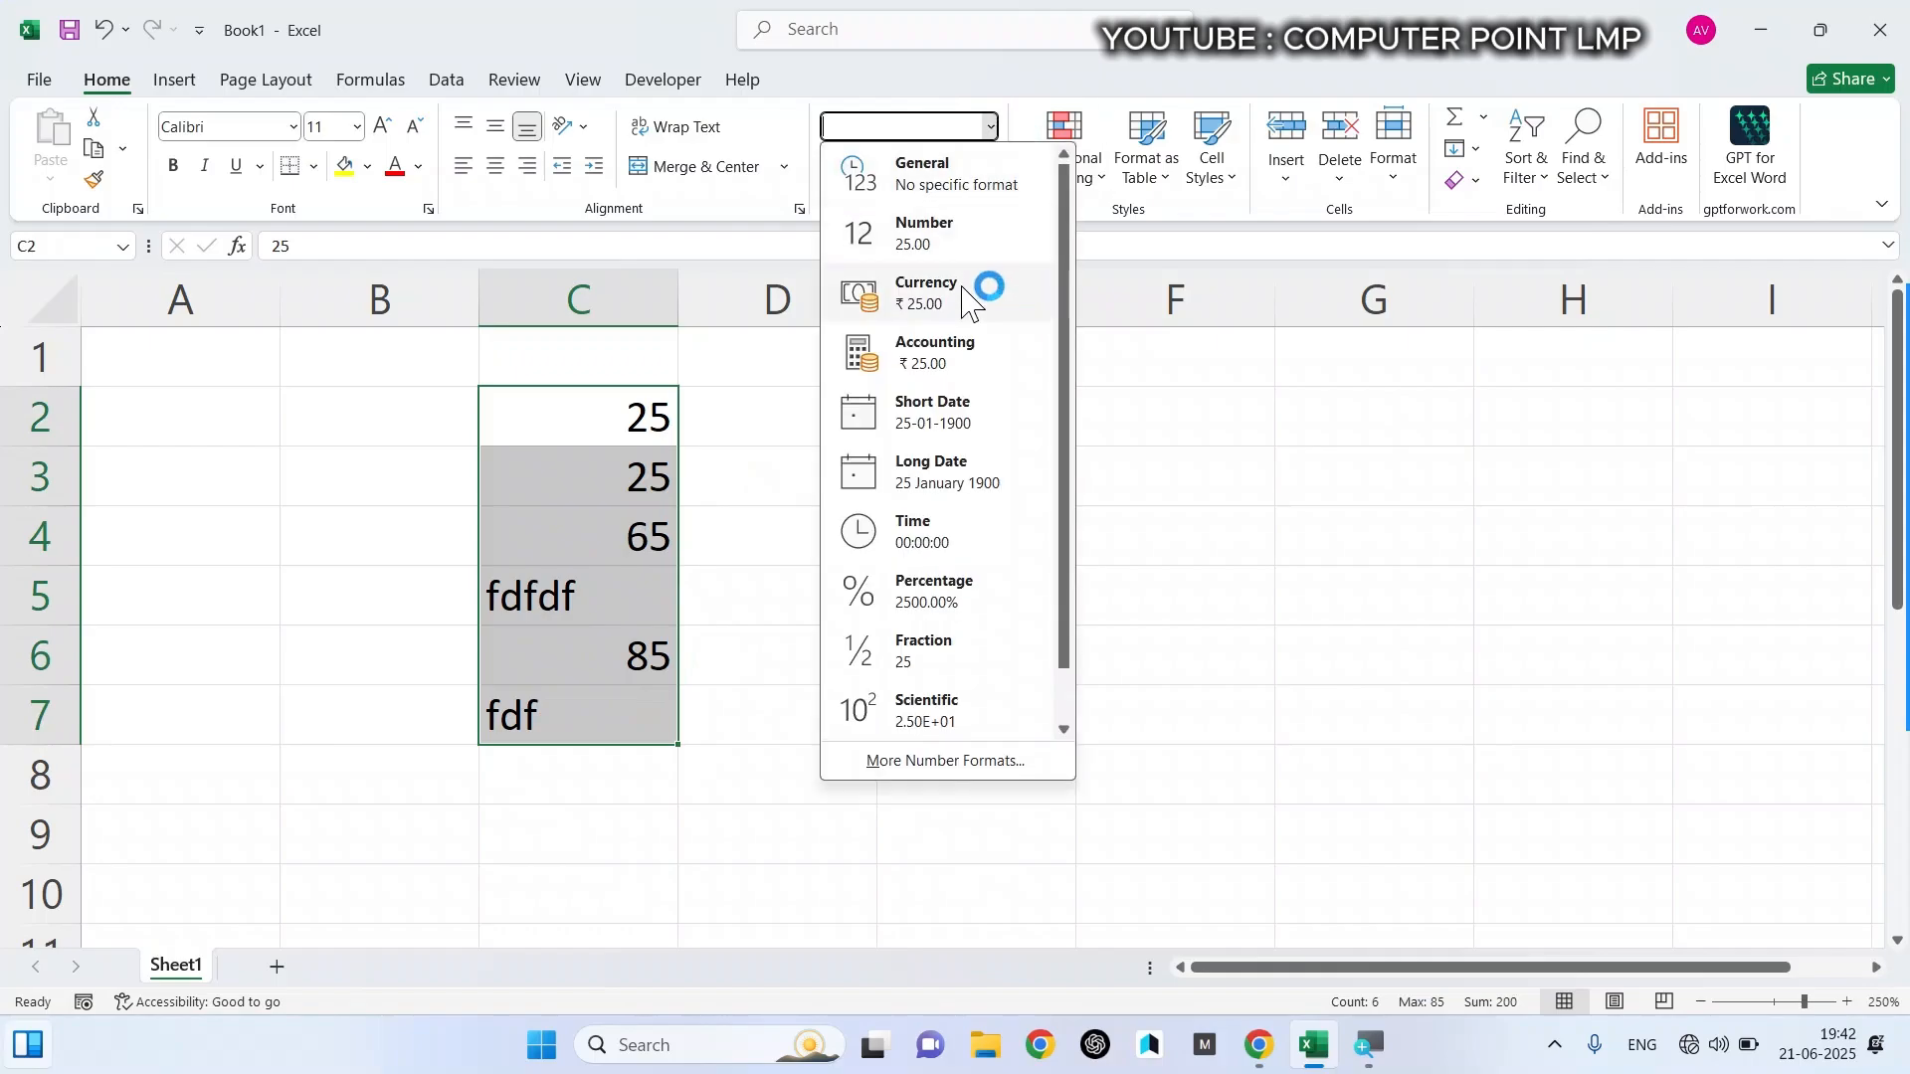
{"action": "left_click", "coordinate": [941, 248]}
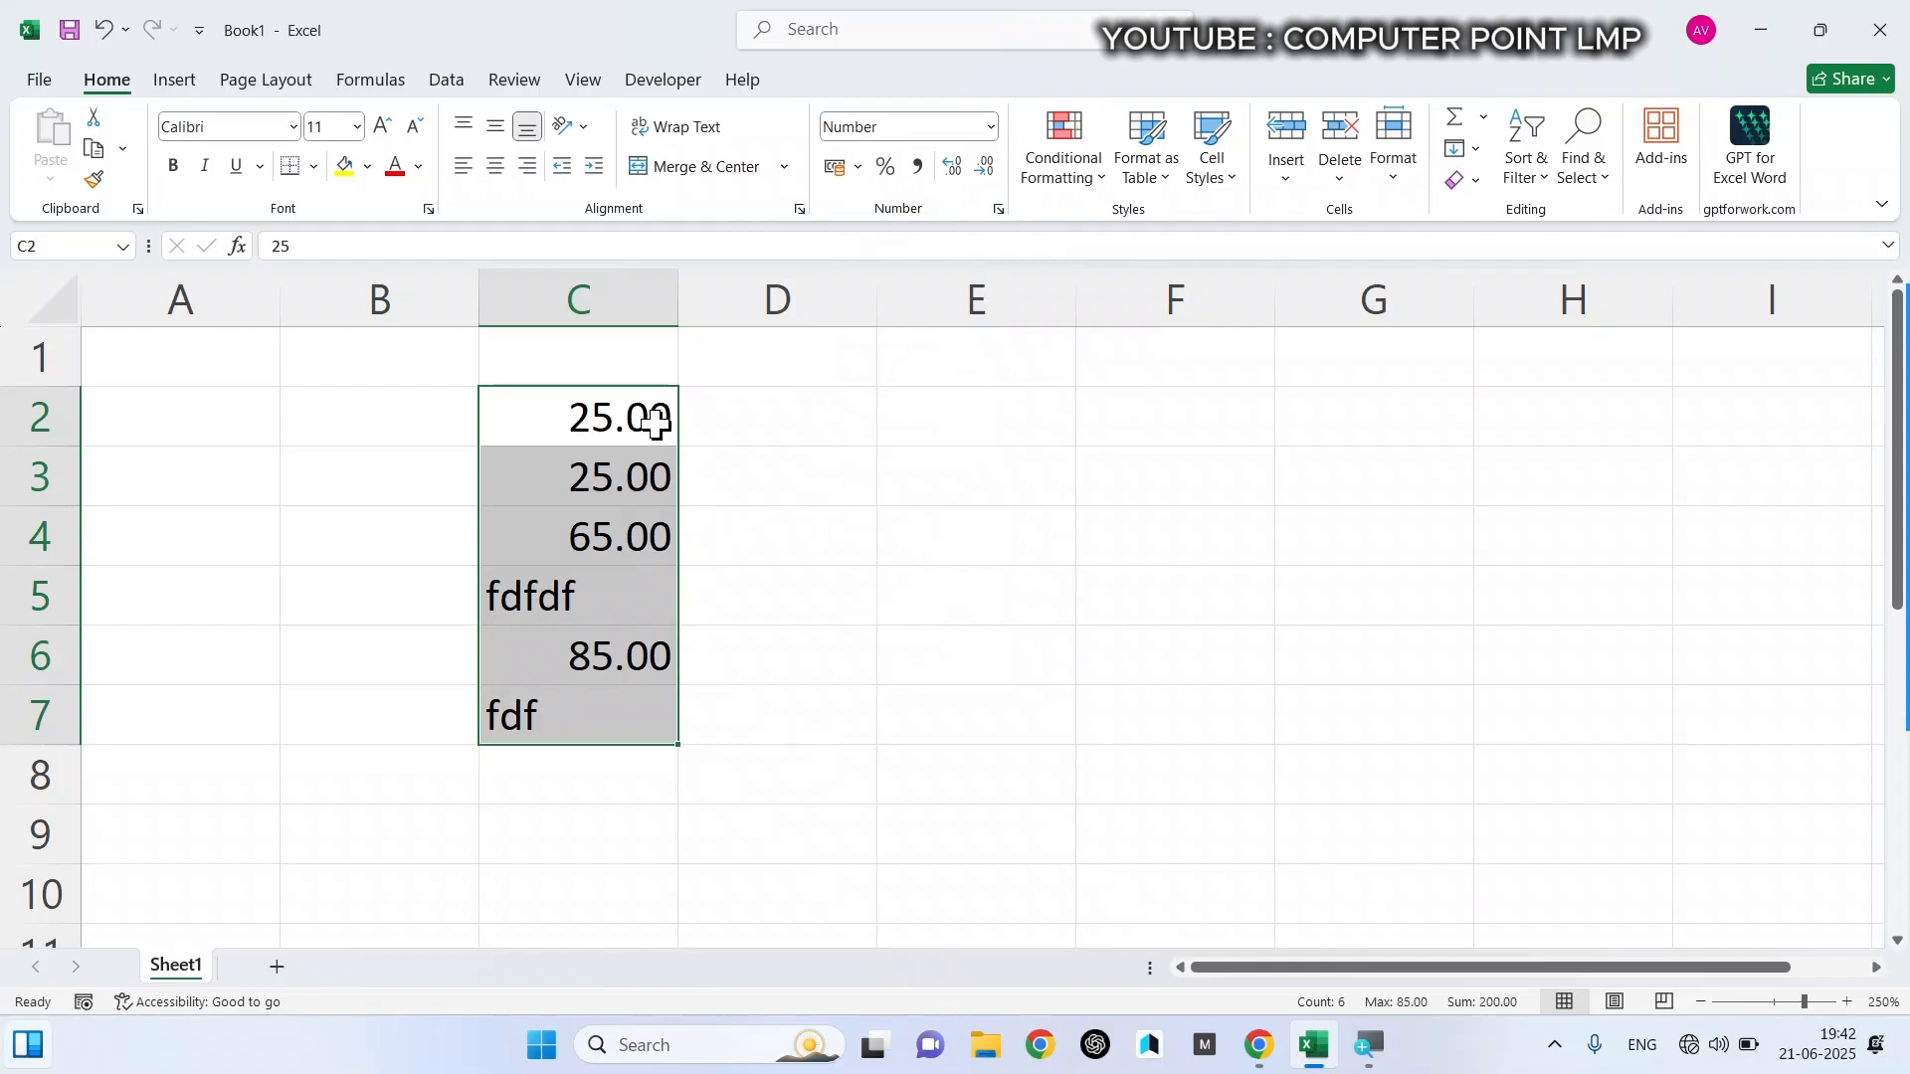
{"action": "left_click", "coordinate": [816, 436]}
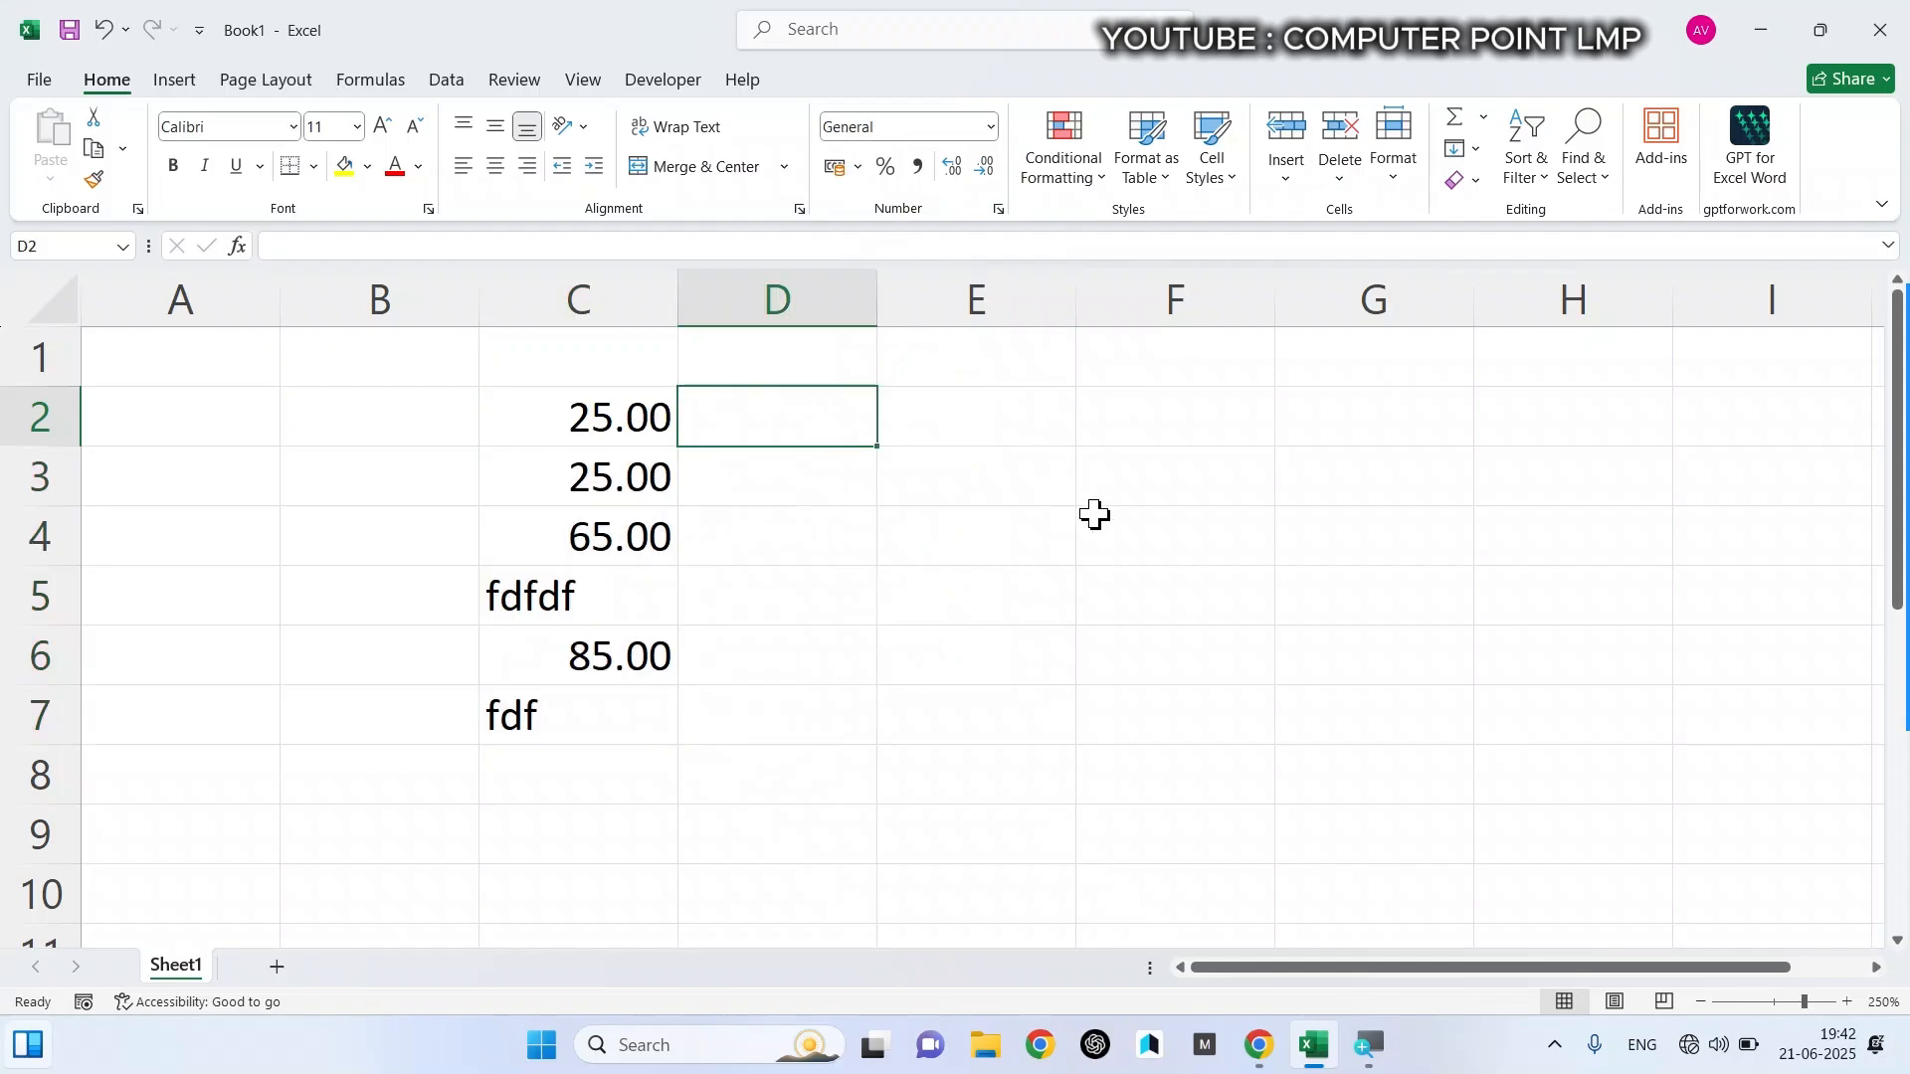
{"action": "left_click", "coordinate": [1094, 516]}
- Change the format of cells C2 to C7 to Currency
{"action": "left_click", "coordinate": [647, 416]}
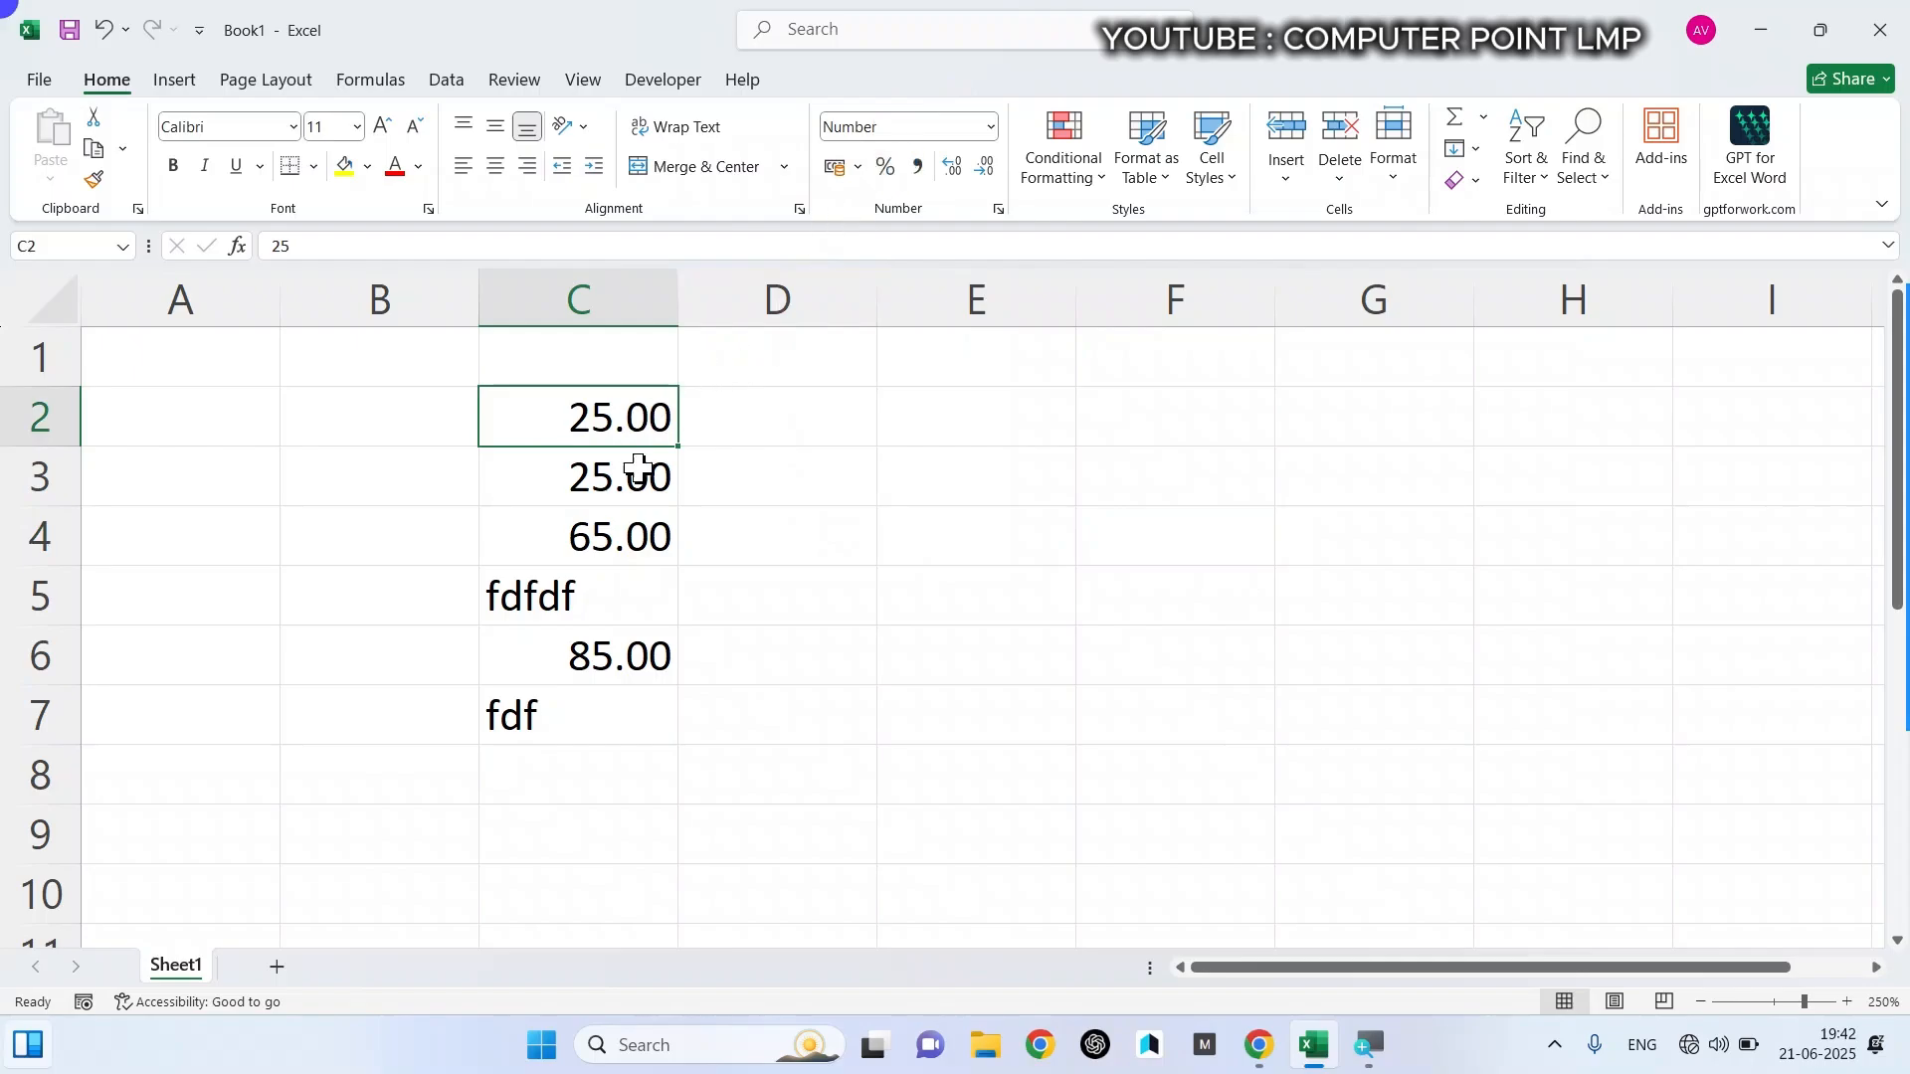
{"action": "left_click_drag", "start_coordinate": [638, 467], "coordinate": [636, 716]}
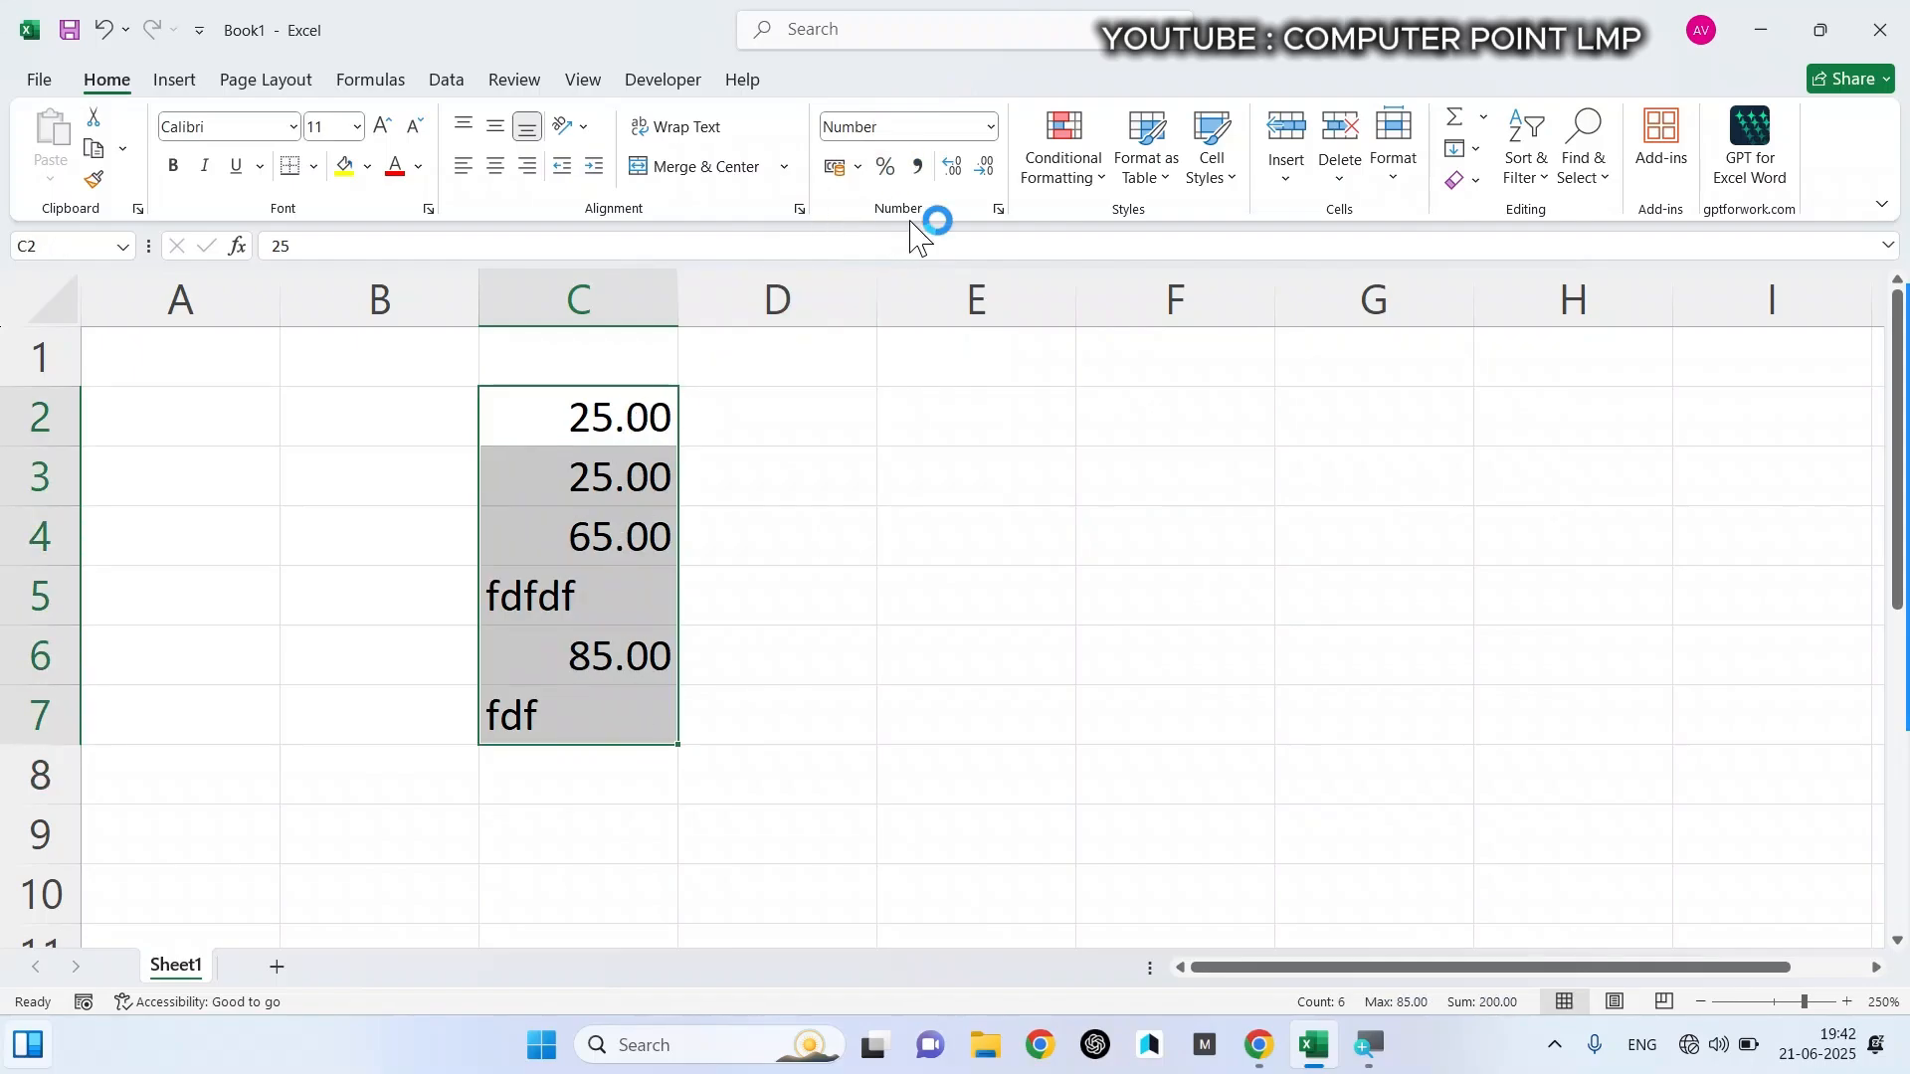
{"action": "left_click", "coordinate": [992, 127]}
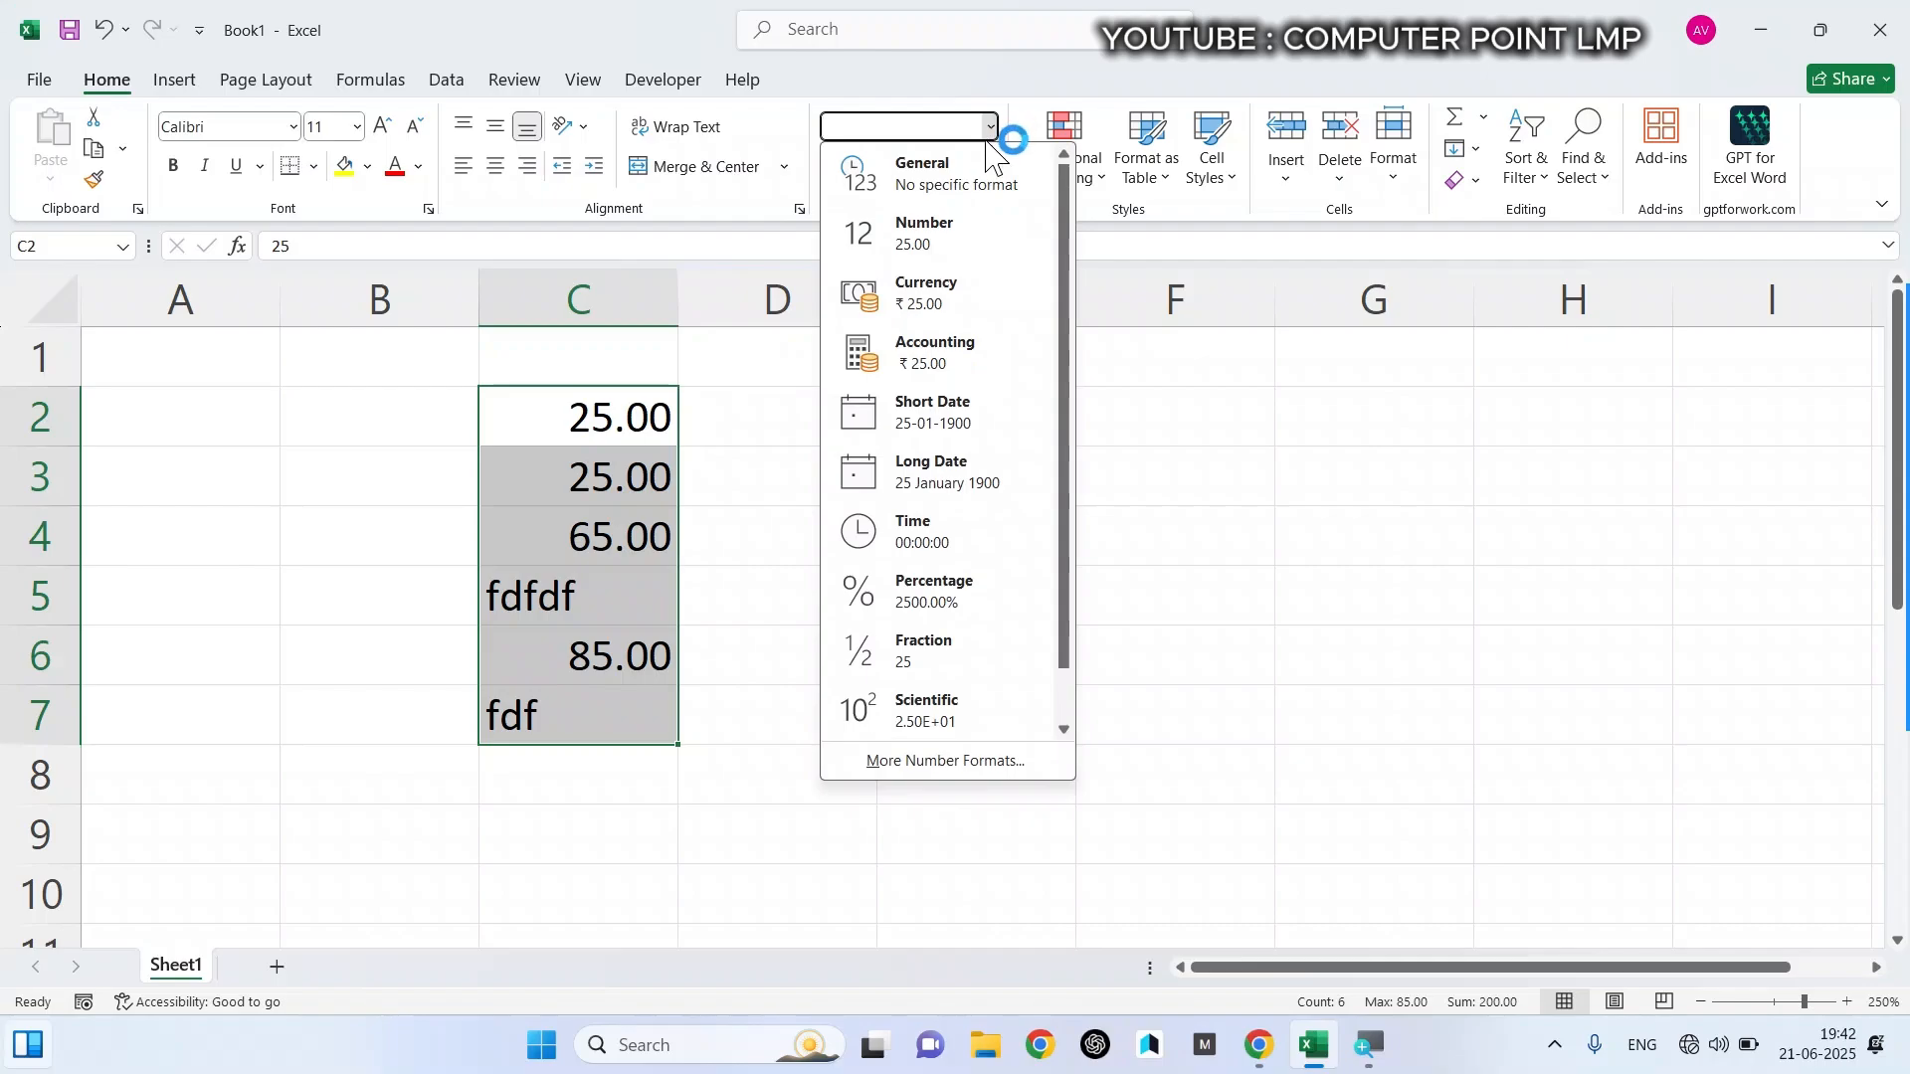
{"action": "left_click", "coordinate": [942, 297]}
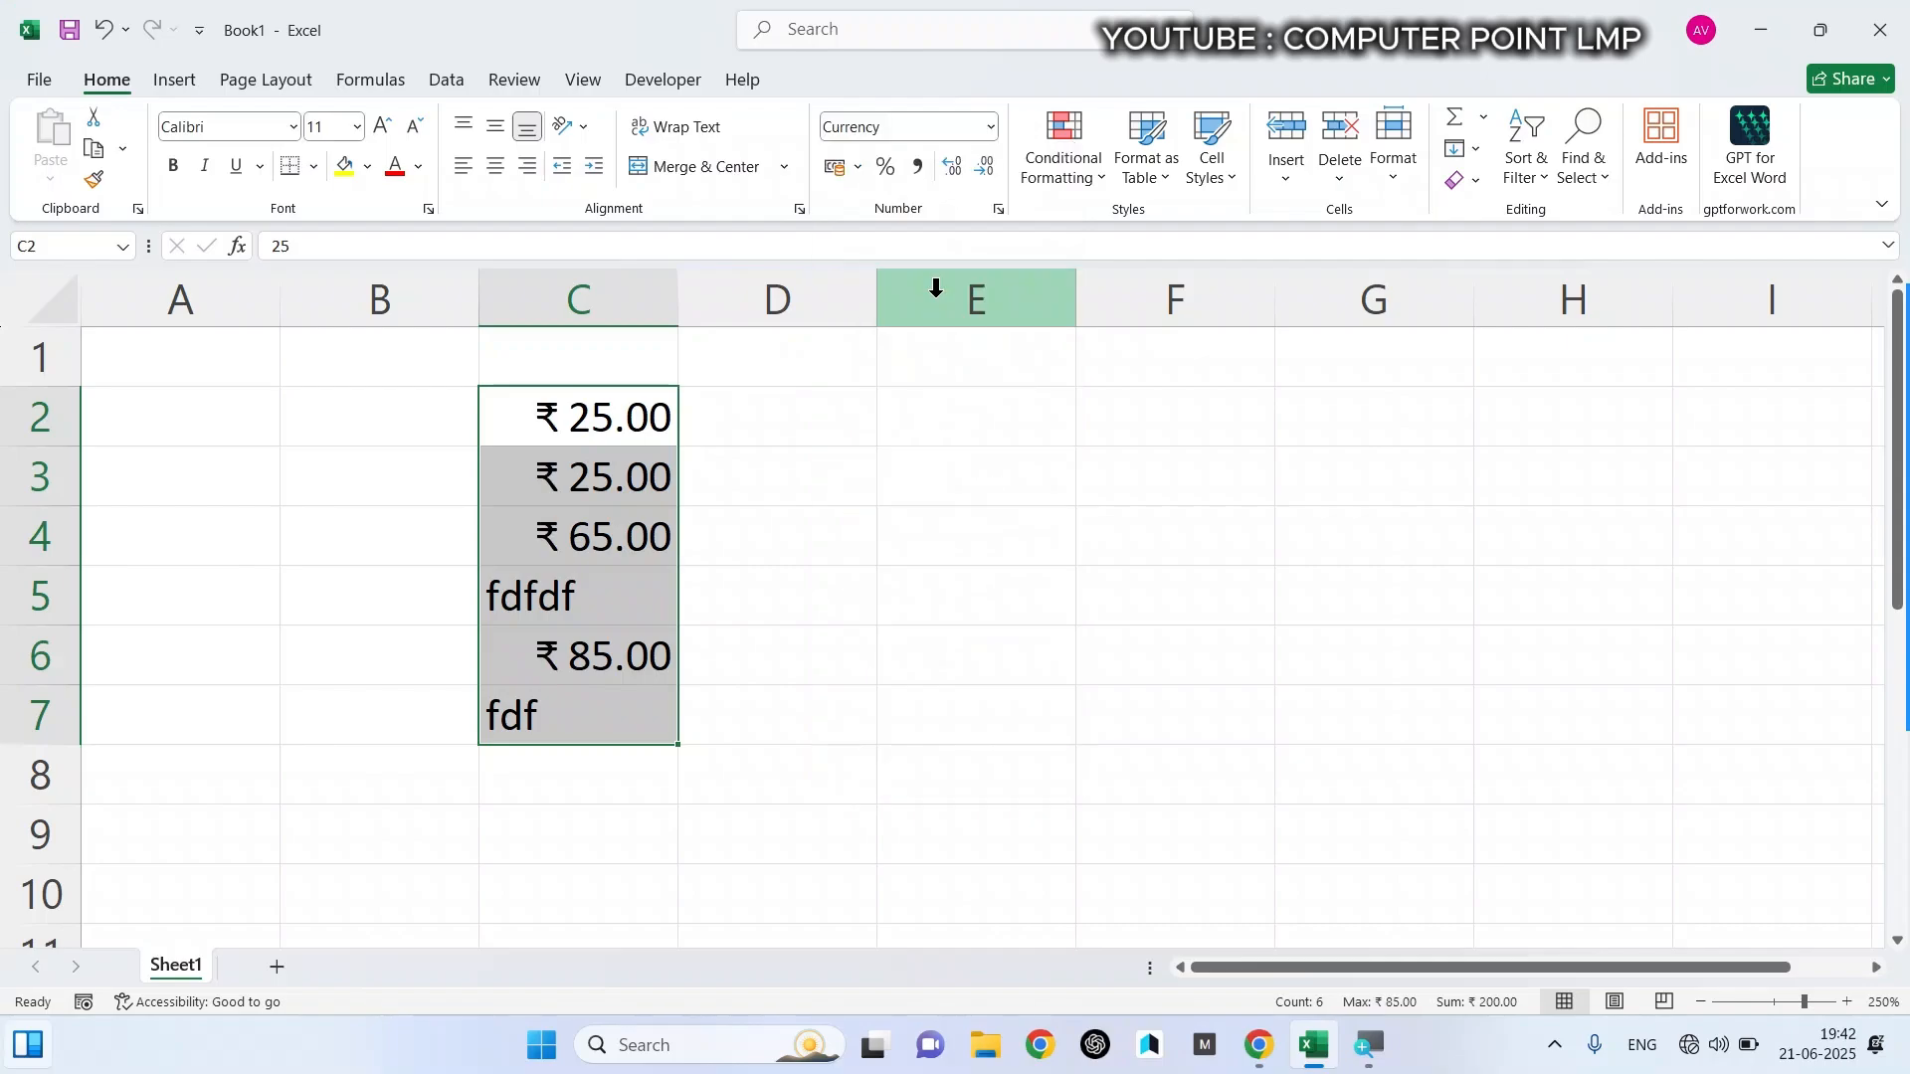
{"action": "scroll", "coordinate": [606, 541], "scroll_direction": "up", "scroll_amount": 1}
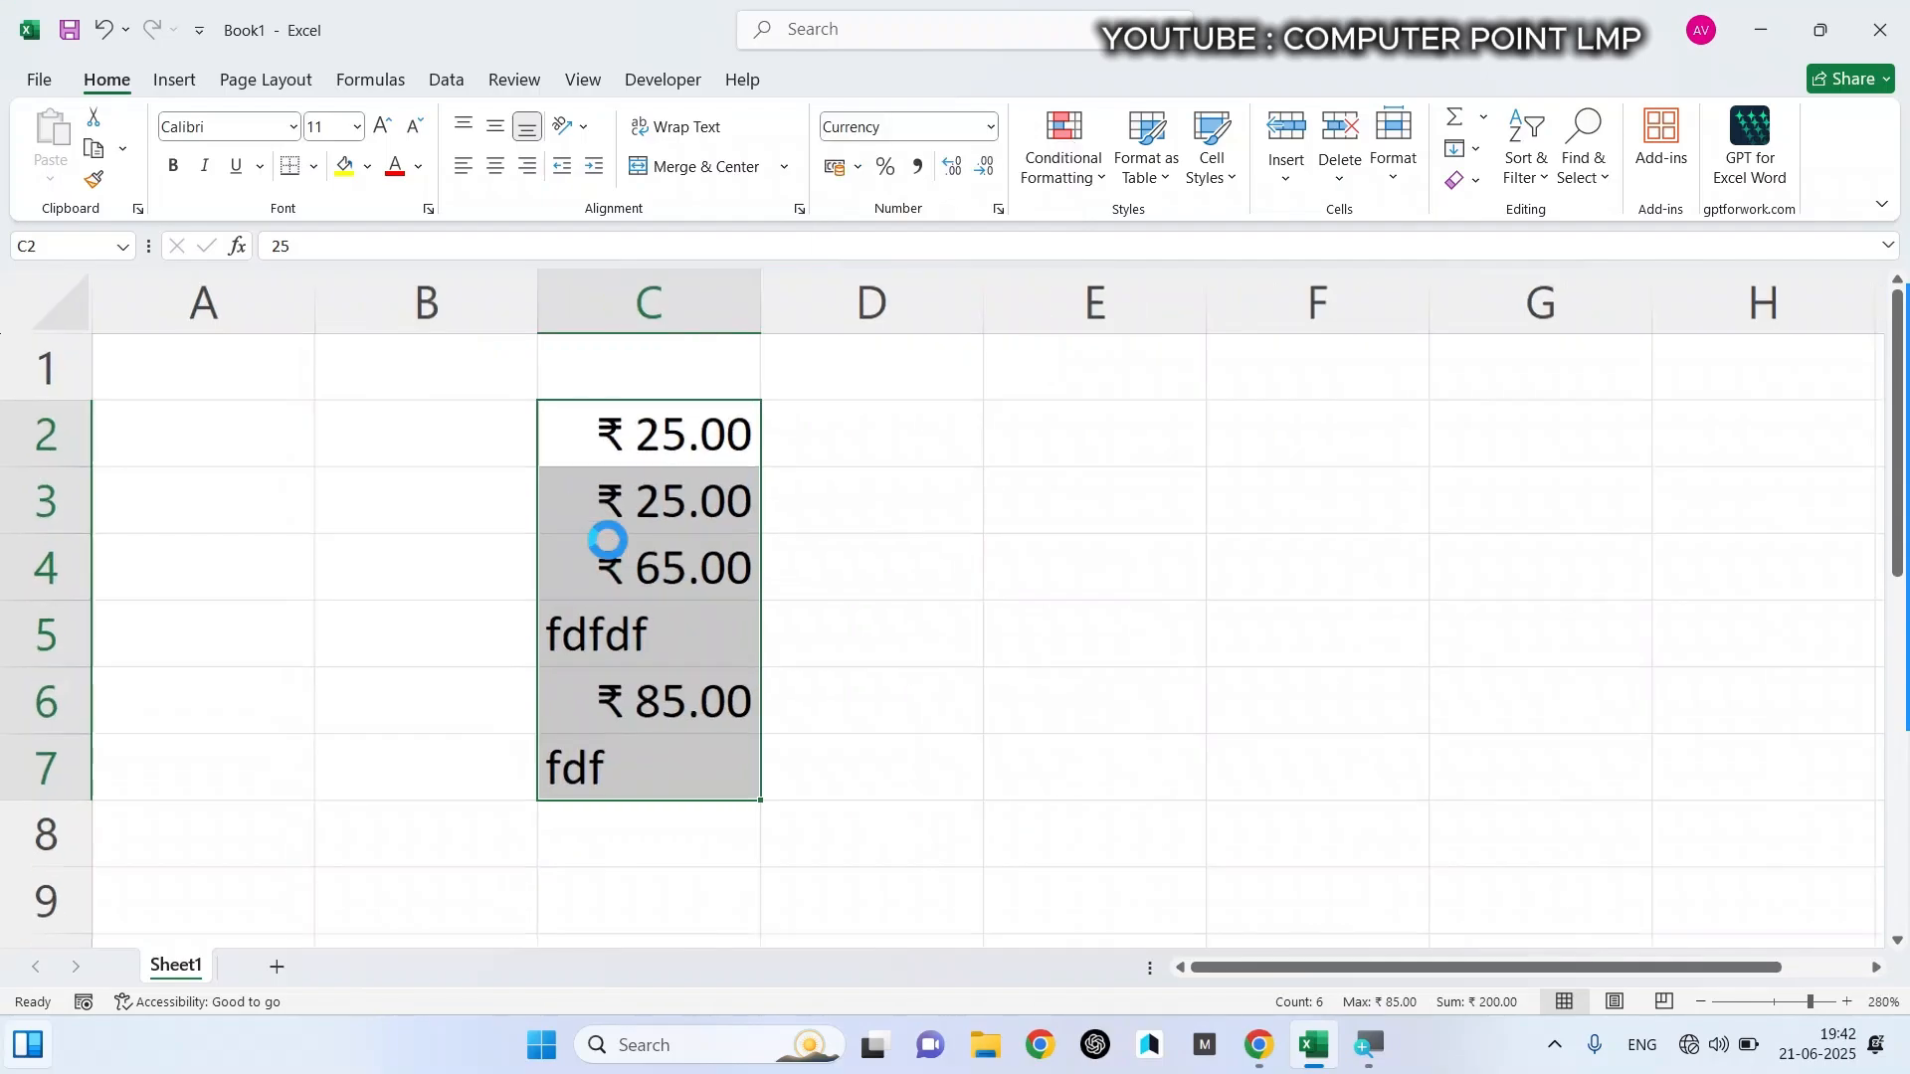
- Format cells C2 to C7 as Accounting
{"action": "left_click", "coordinate": [992, 129]}
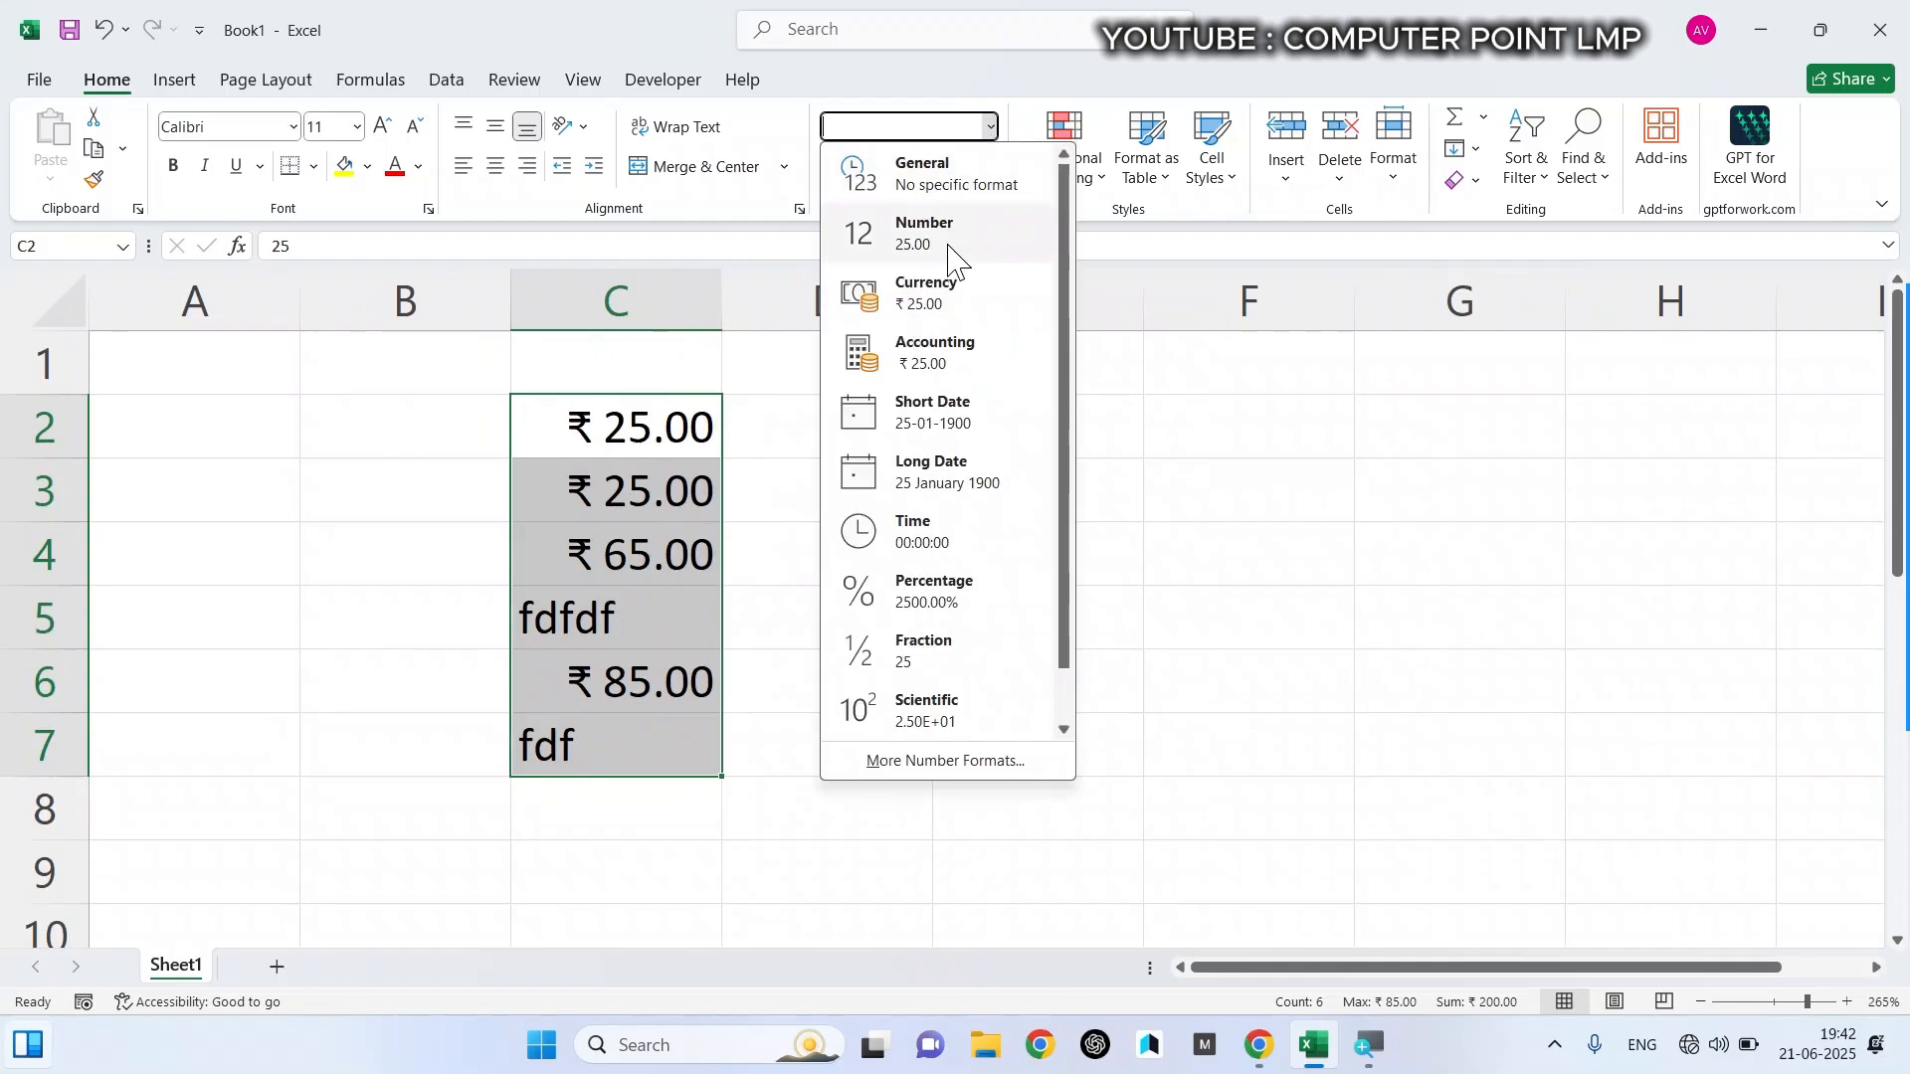
{"action": "left_click", "coordinate": [950, 370]}
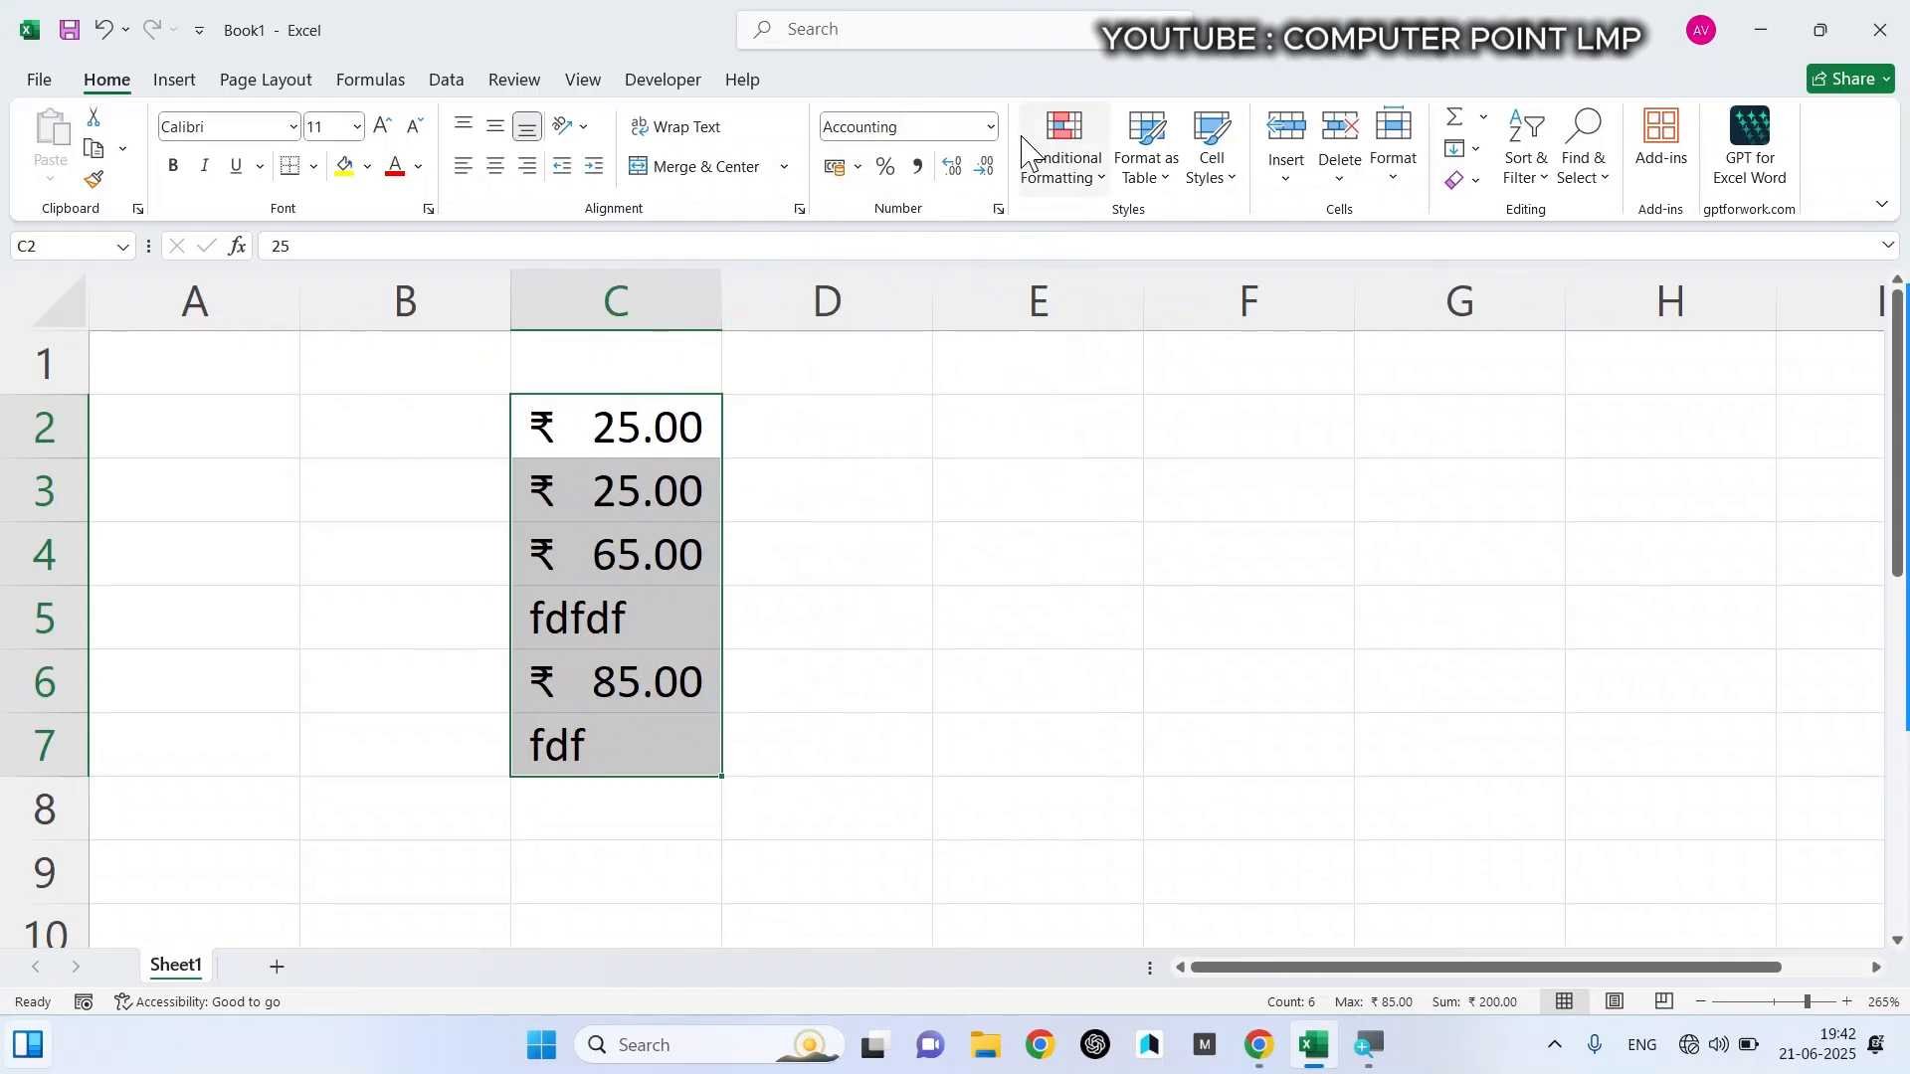
{"action": "left_click", "coordinate": [990, 129]}
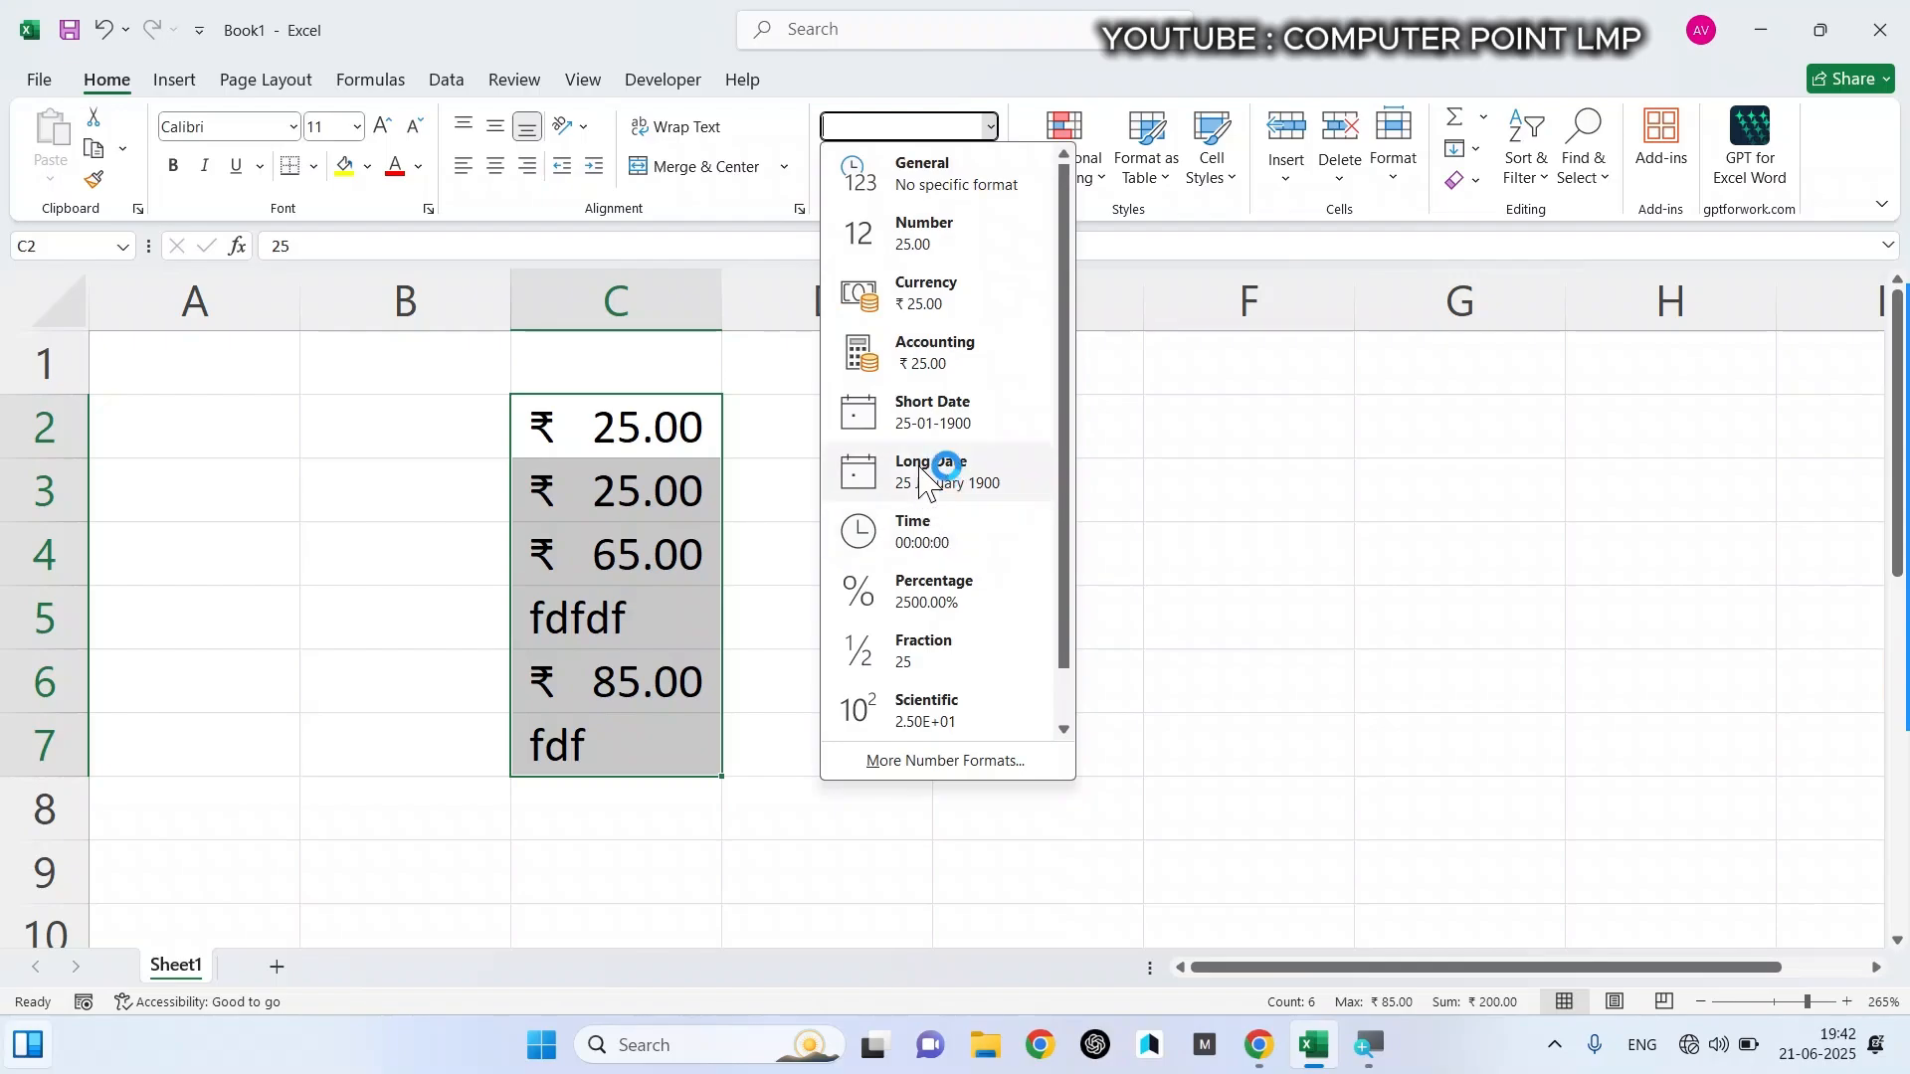
{"action": "left_click", "coordinate": [1182, 492]}
- Enter the date 12-06-2025 in cell E2
{"action": "left_click", "coordinate": [1032, 427]}
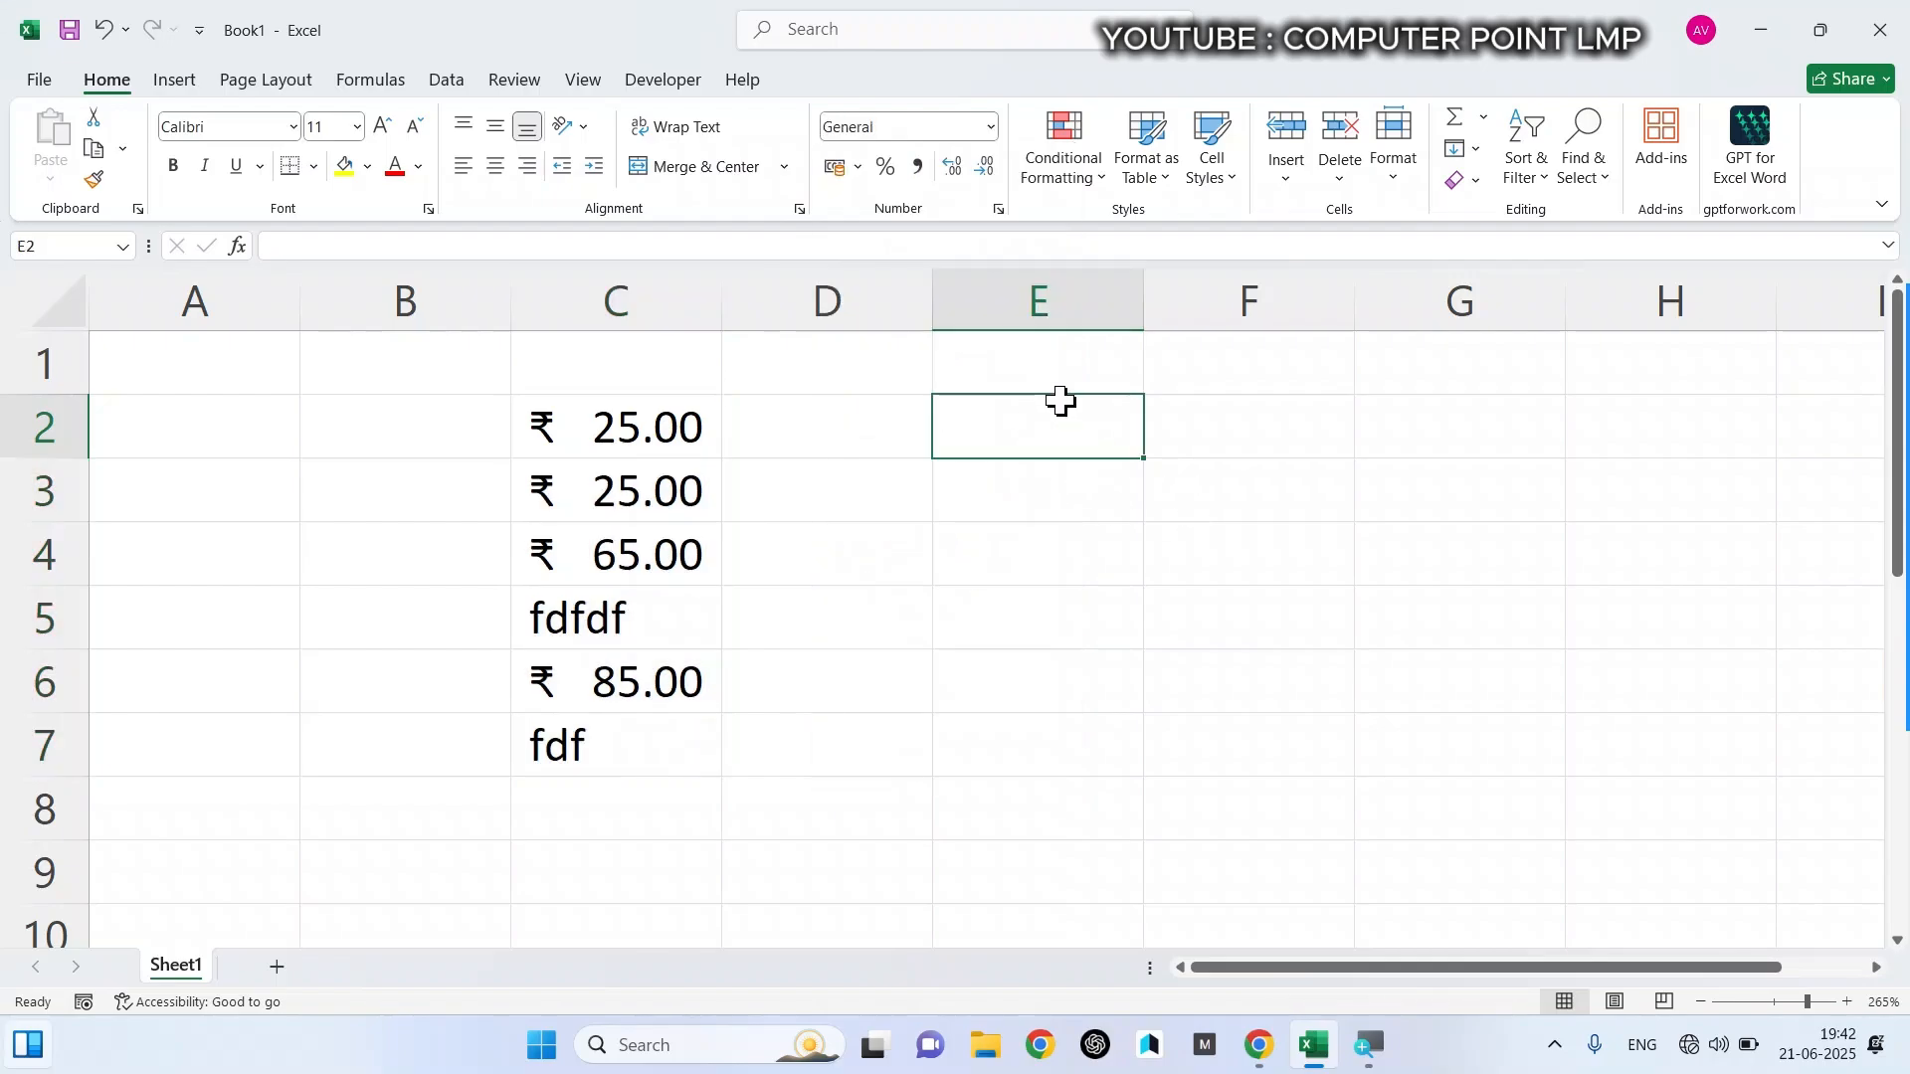
{"action": "type", "text": "12"}
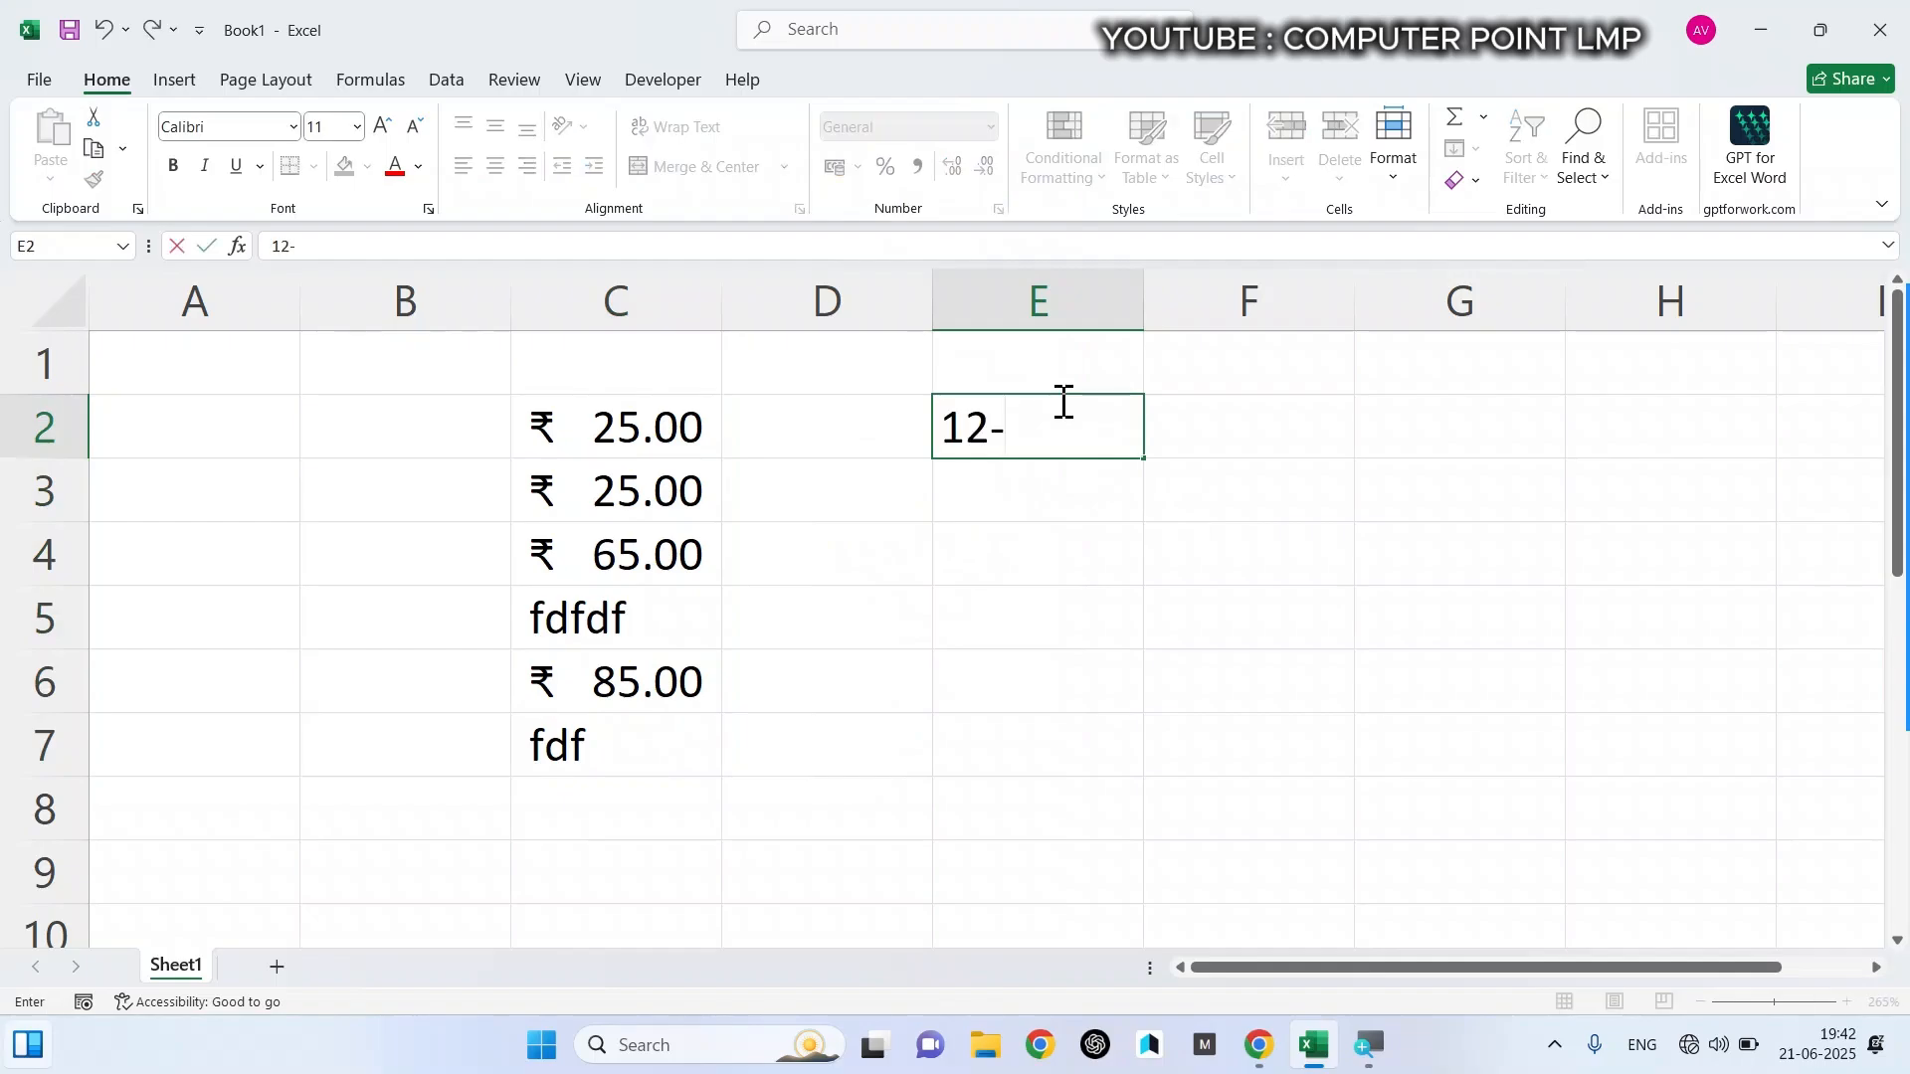
{"action": "type", "text": "-06-2025"}
{"action": "key", "text": "Return"}
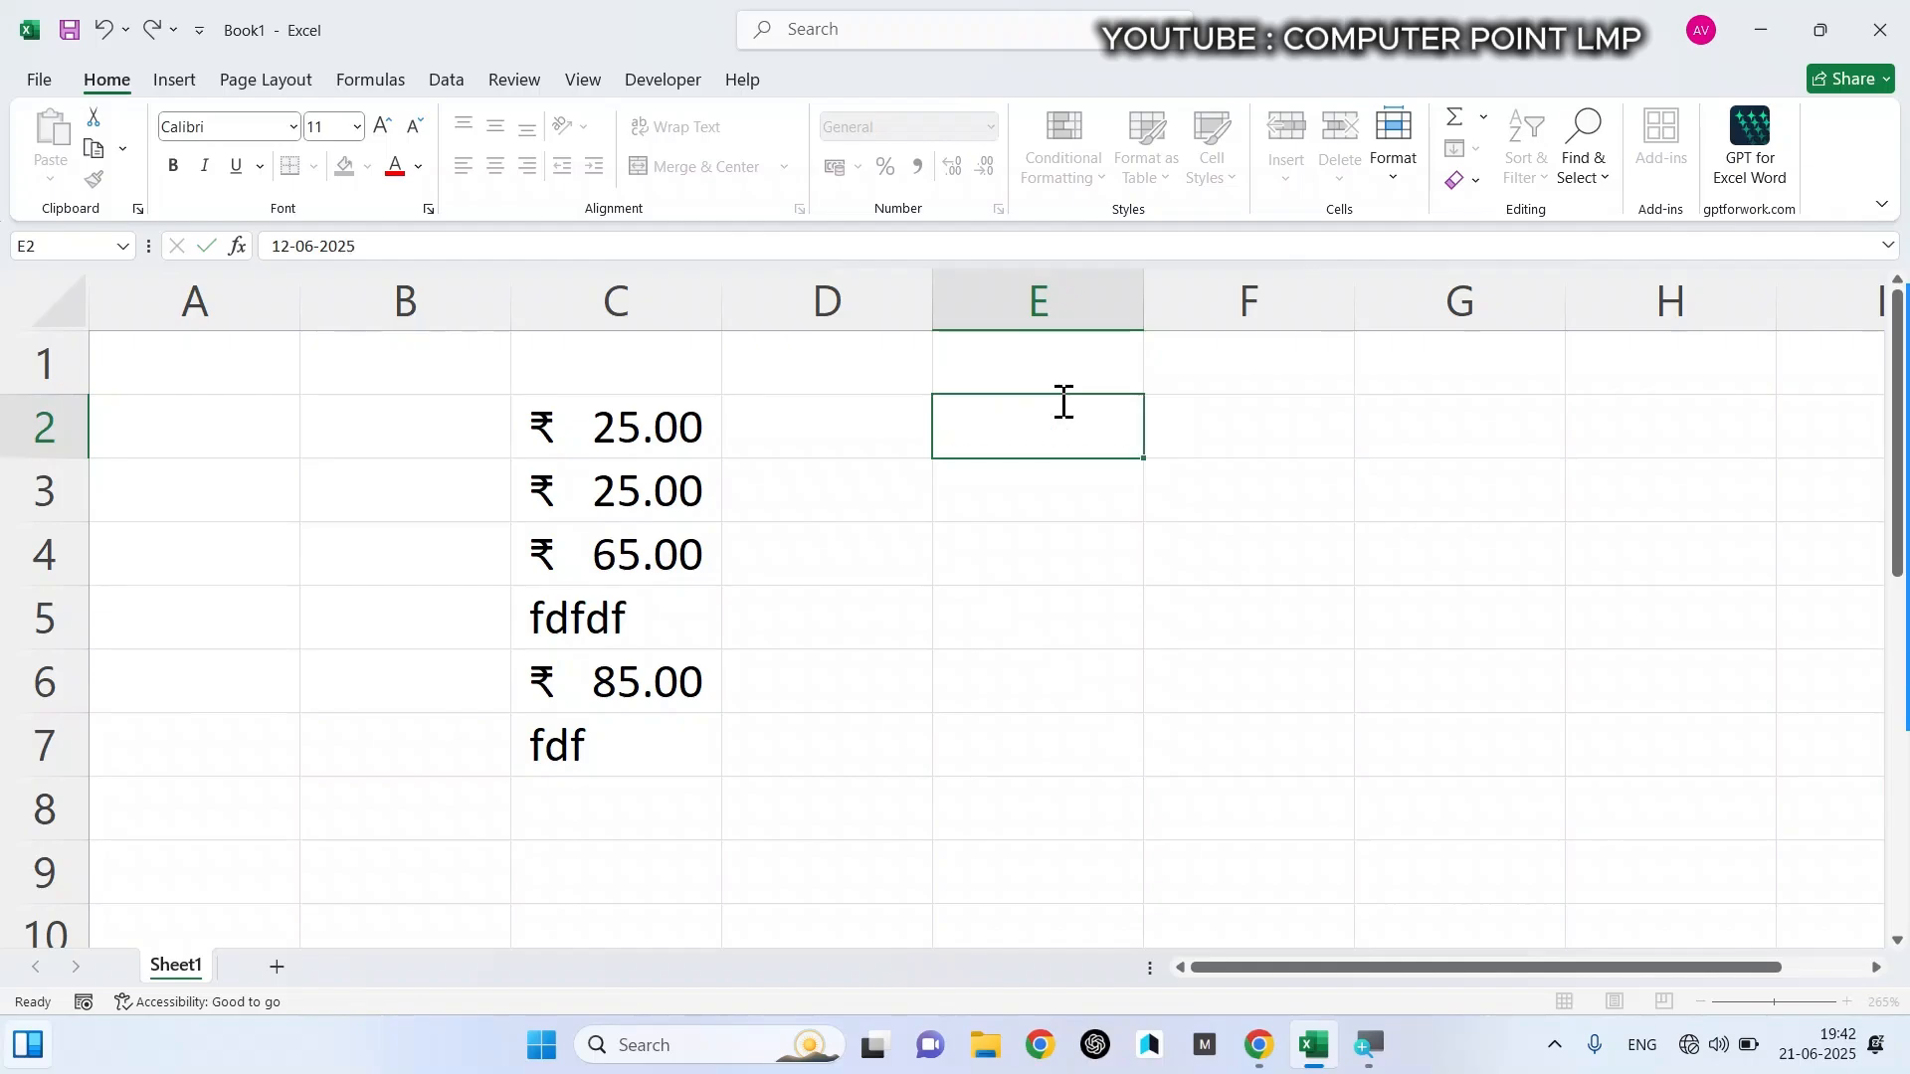
- Apply the Long Date format to the date in cell E2
{"action": "left_click", "coordinate": [1046, 408]}
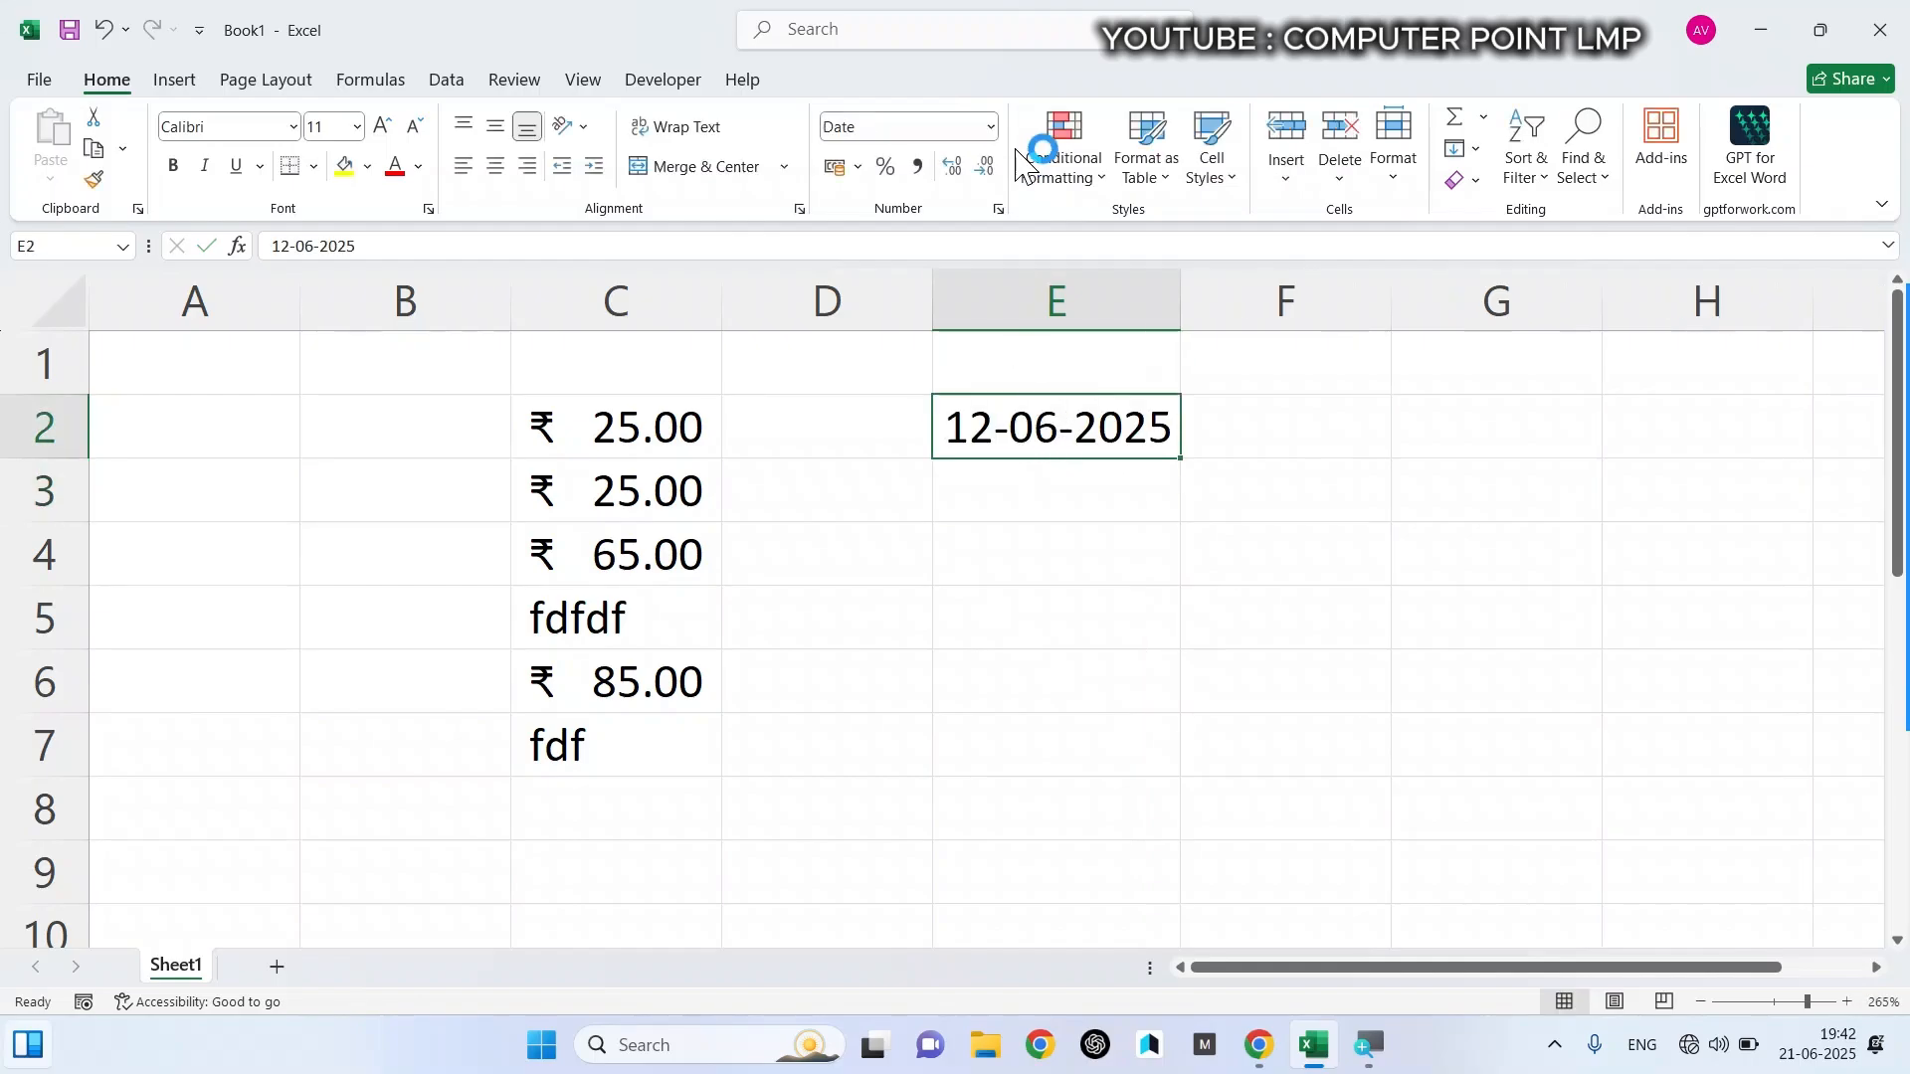
{"action": "left_click", "coordinate": [983, 137]}
{"action": "left_click", "coordinate": [991, 127]}
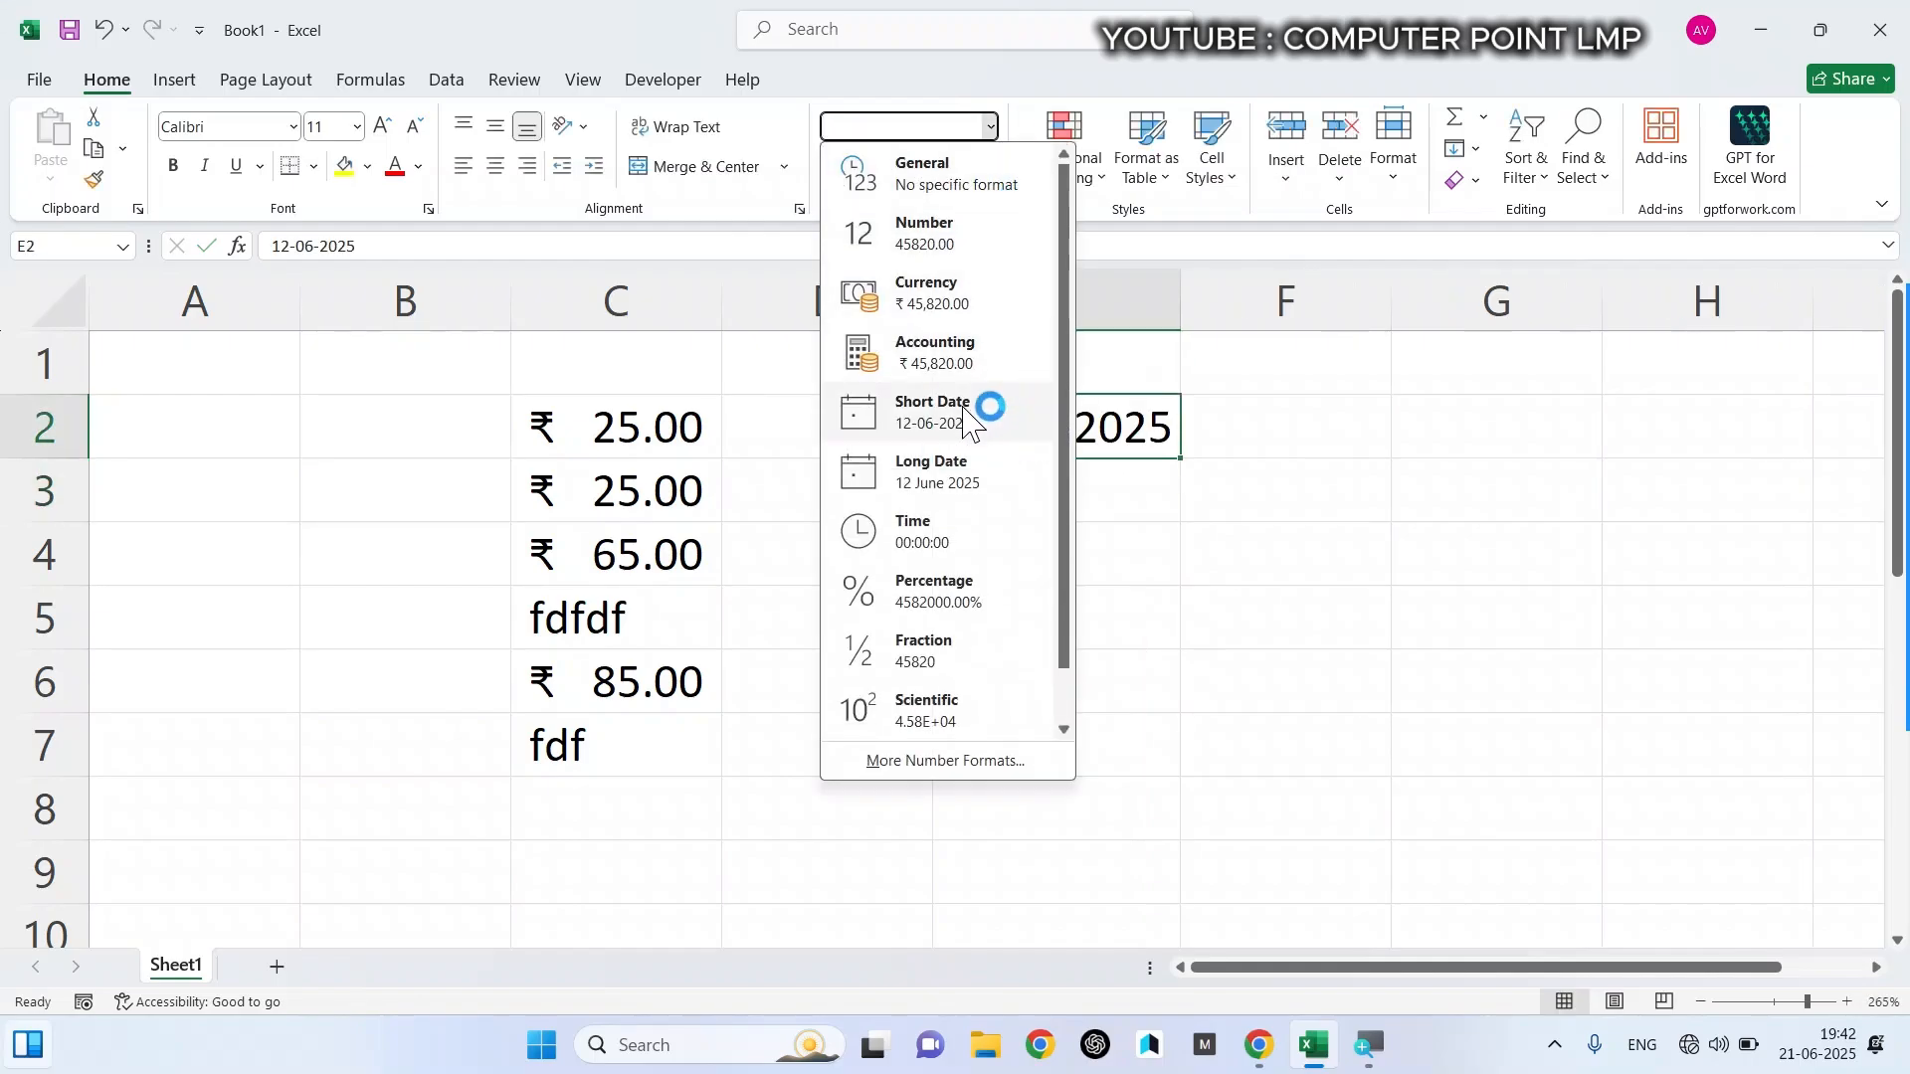
{"action": "left_click", "coordinate": [946, 505]}
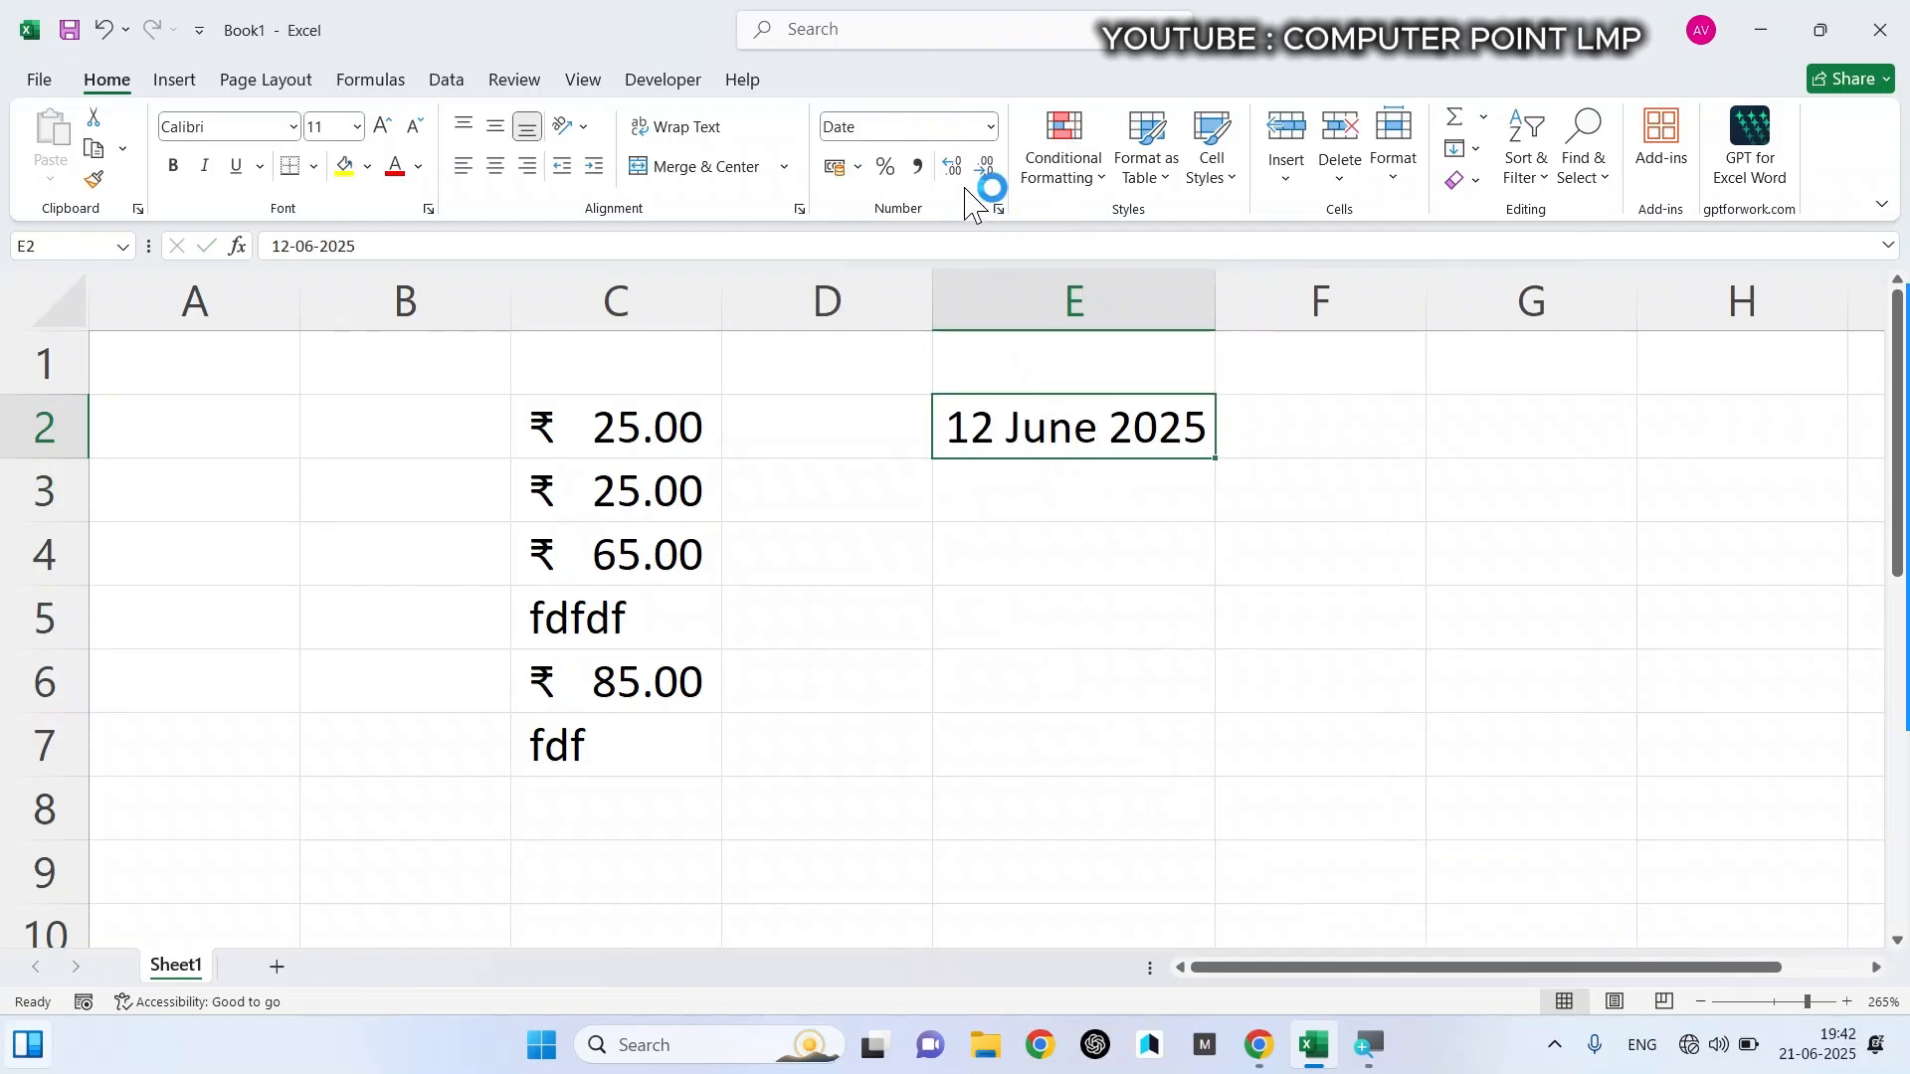
- Set the date in cell E2 to the Short Date format and review the other available number formats
{"action": "left_click", "coordinate": [992, 127]}
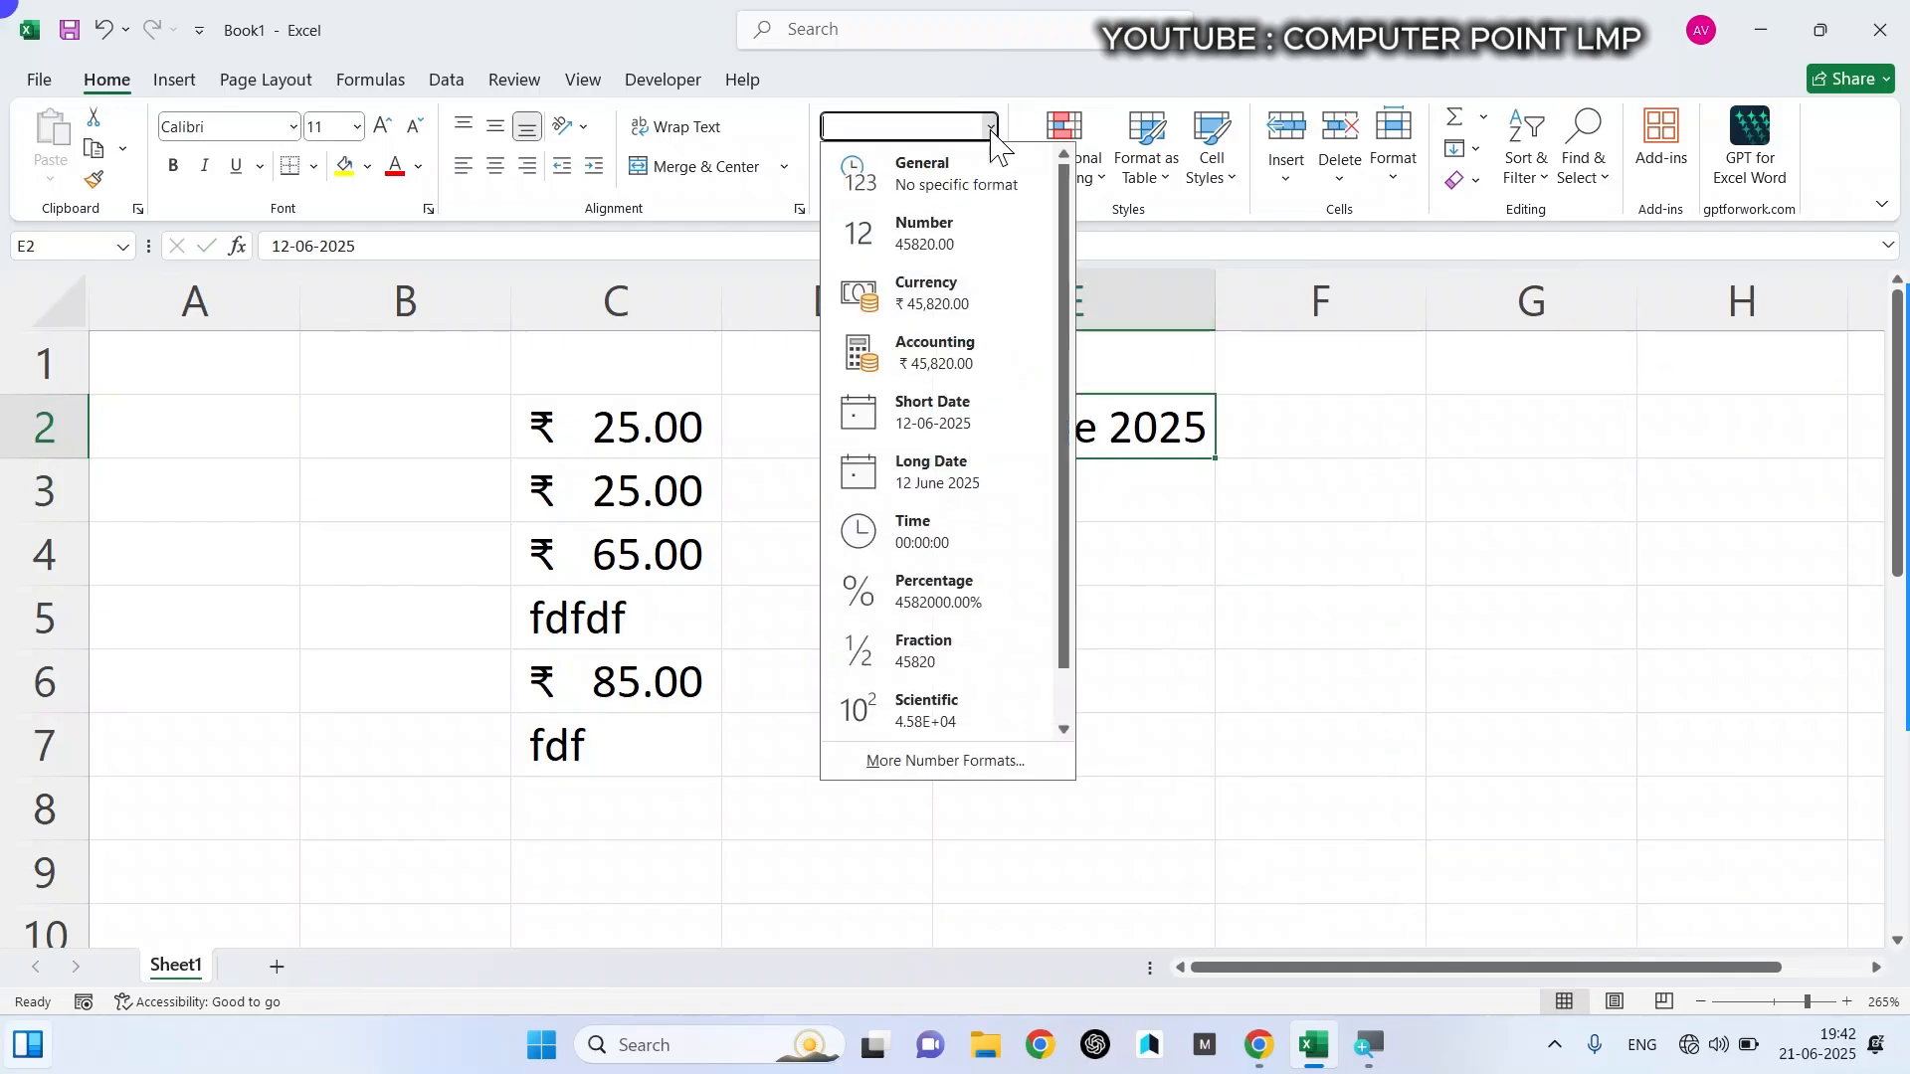
{"action": "left_click", "coordinate": [957, 416]}
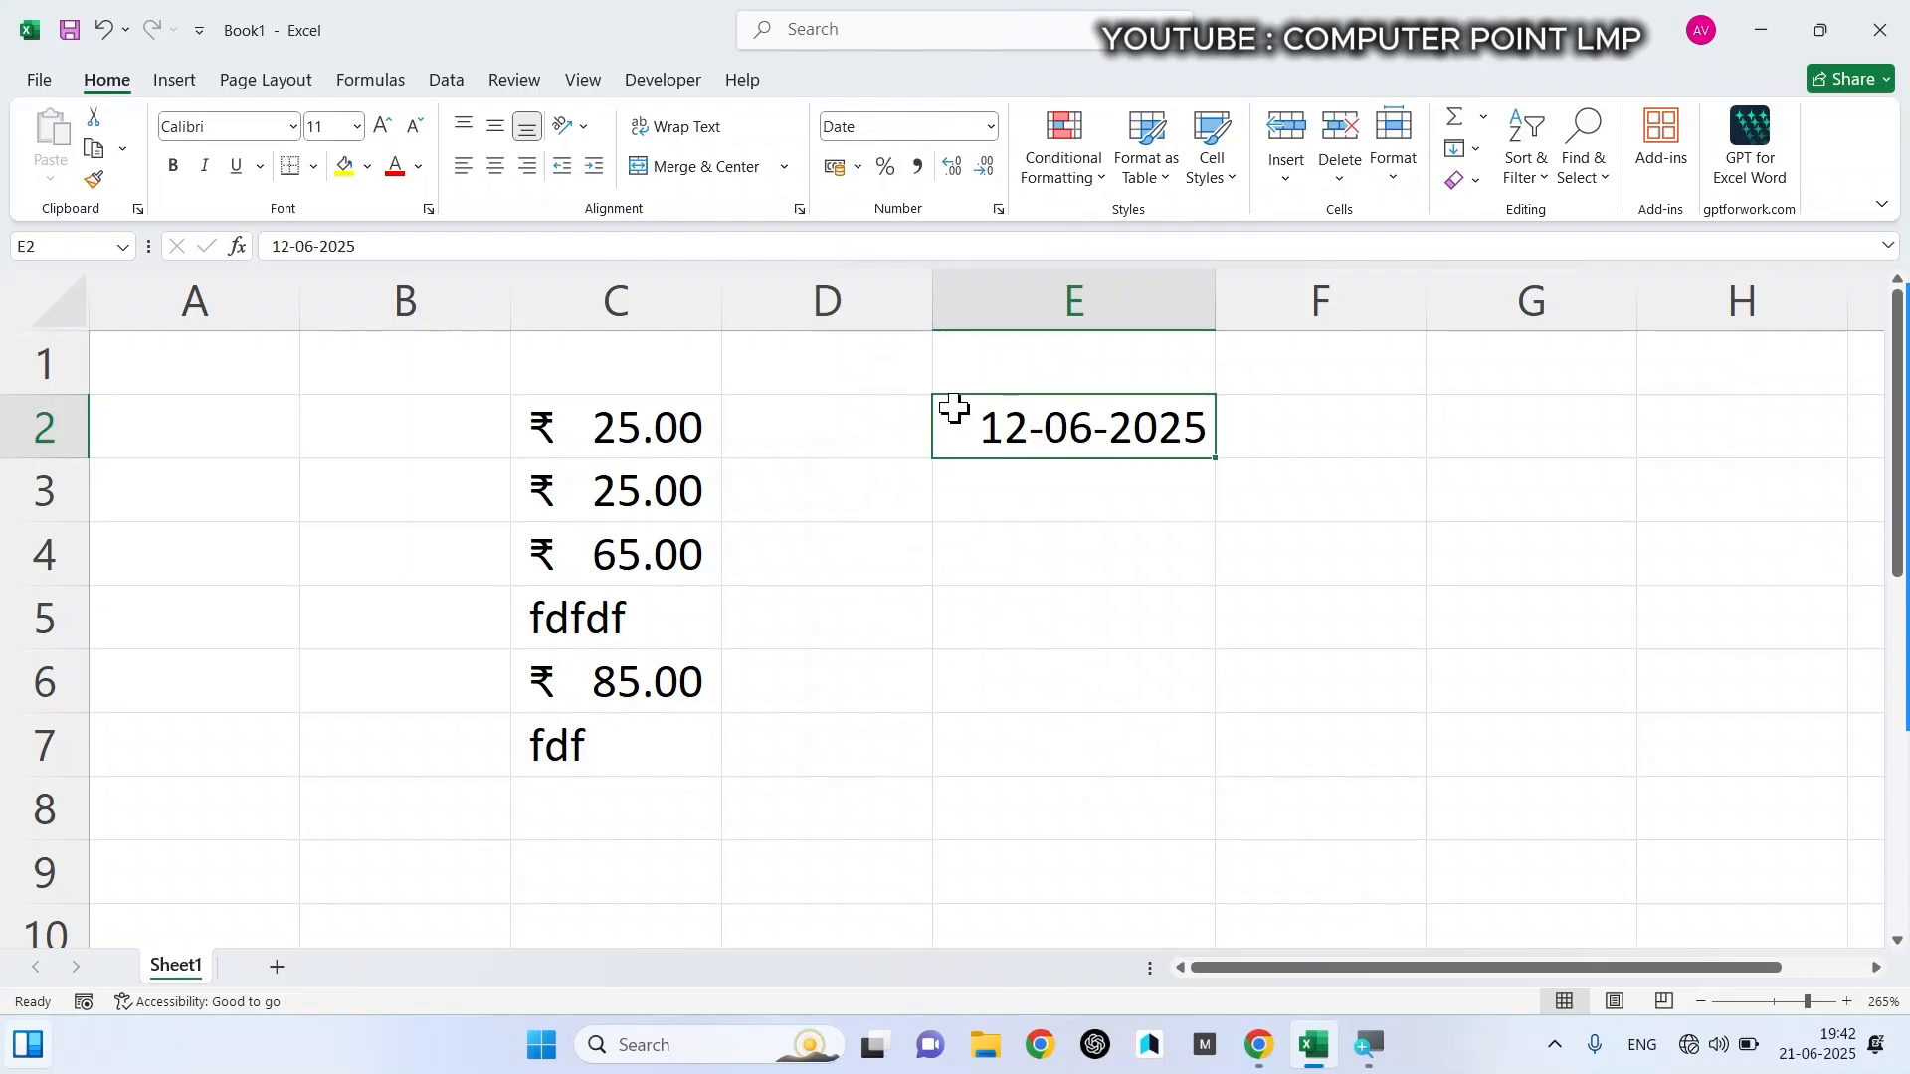
{"action": "left_click", "coordinate": [993, 127]}
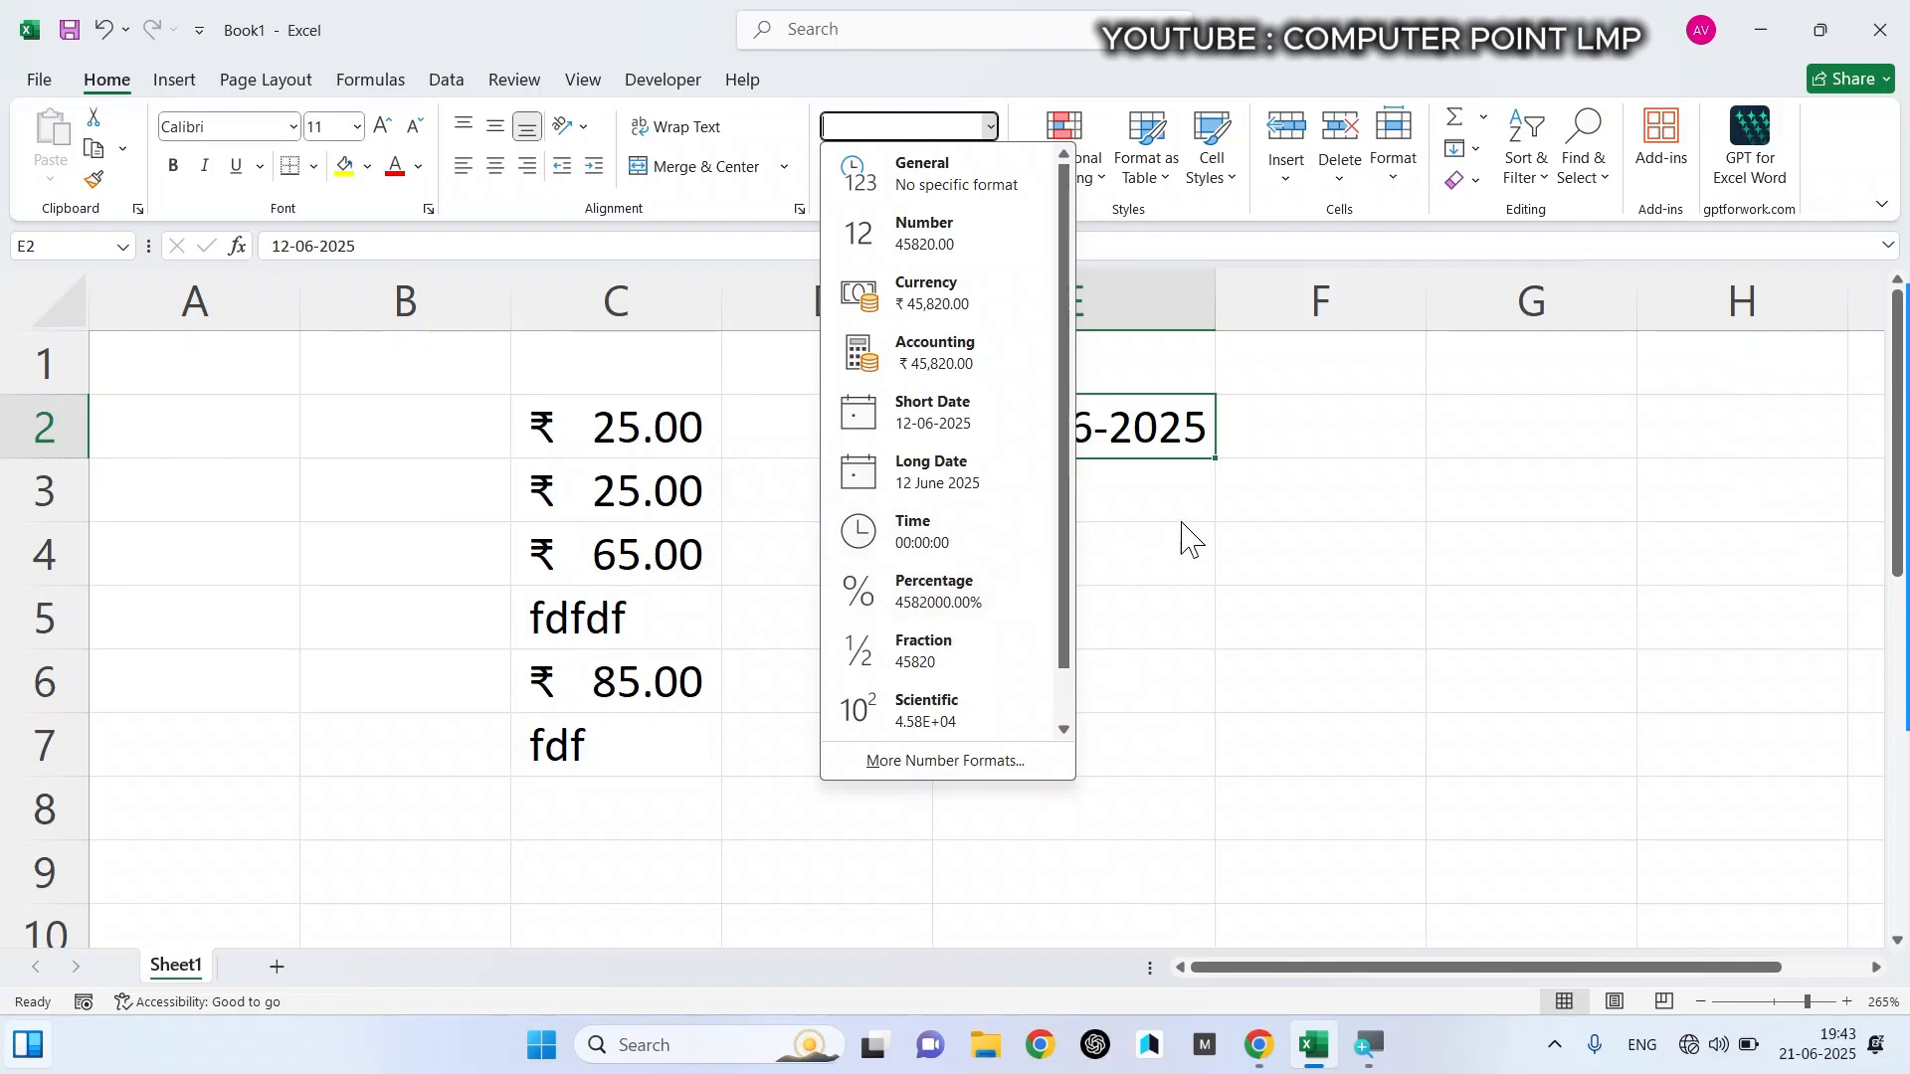
- Format cells C2 to C7 as Percentage
{"action": "left_click", "coordinate": [618, 431]}
{"action": "left_click_drag", "start_coordinate": [617, 431], "coordinate": [631, 742]}
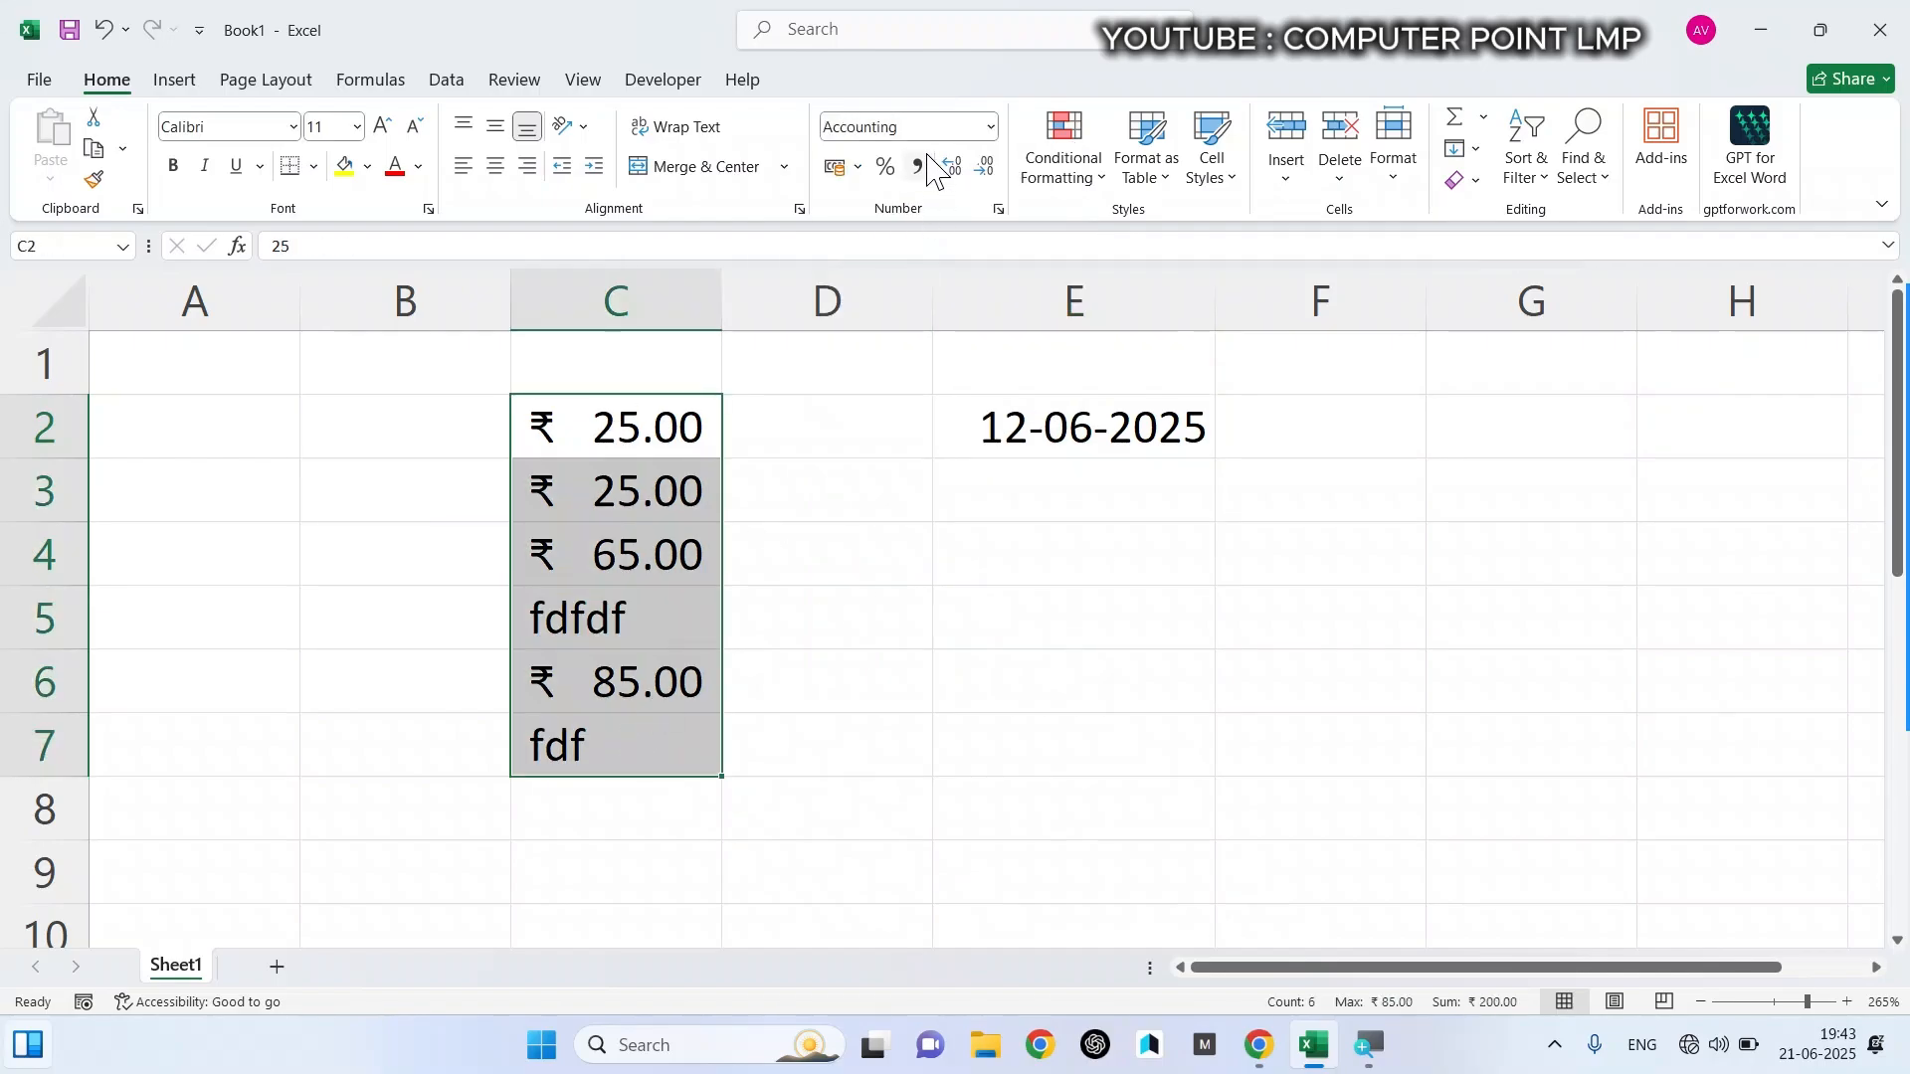
{"action": "left_click", "coordinate": [886, 165]}
- Enter 45%, 85% and 45% in cells C2, C3 and C4
{"action": "left_click", "coordinate": [690, 400]}
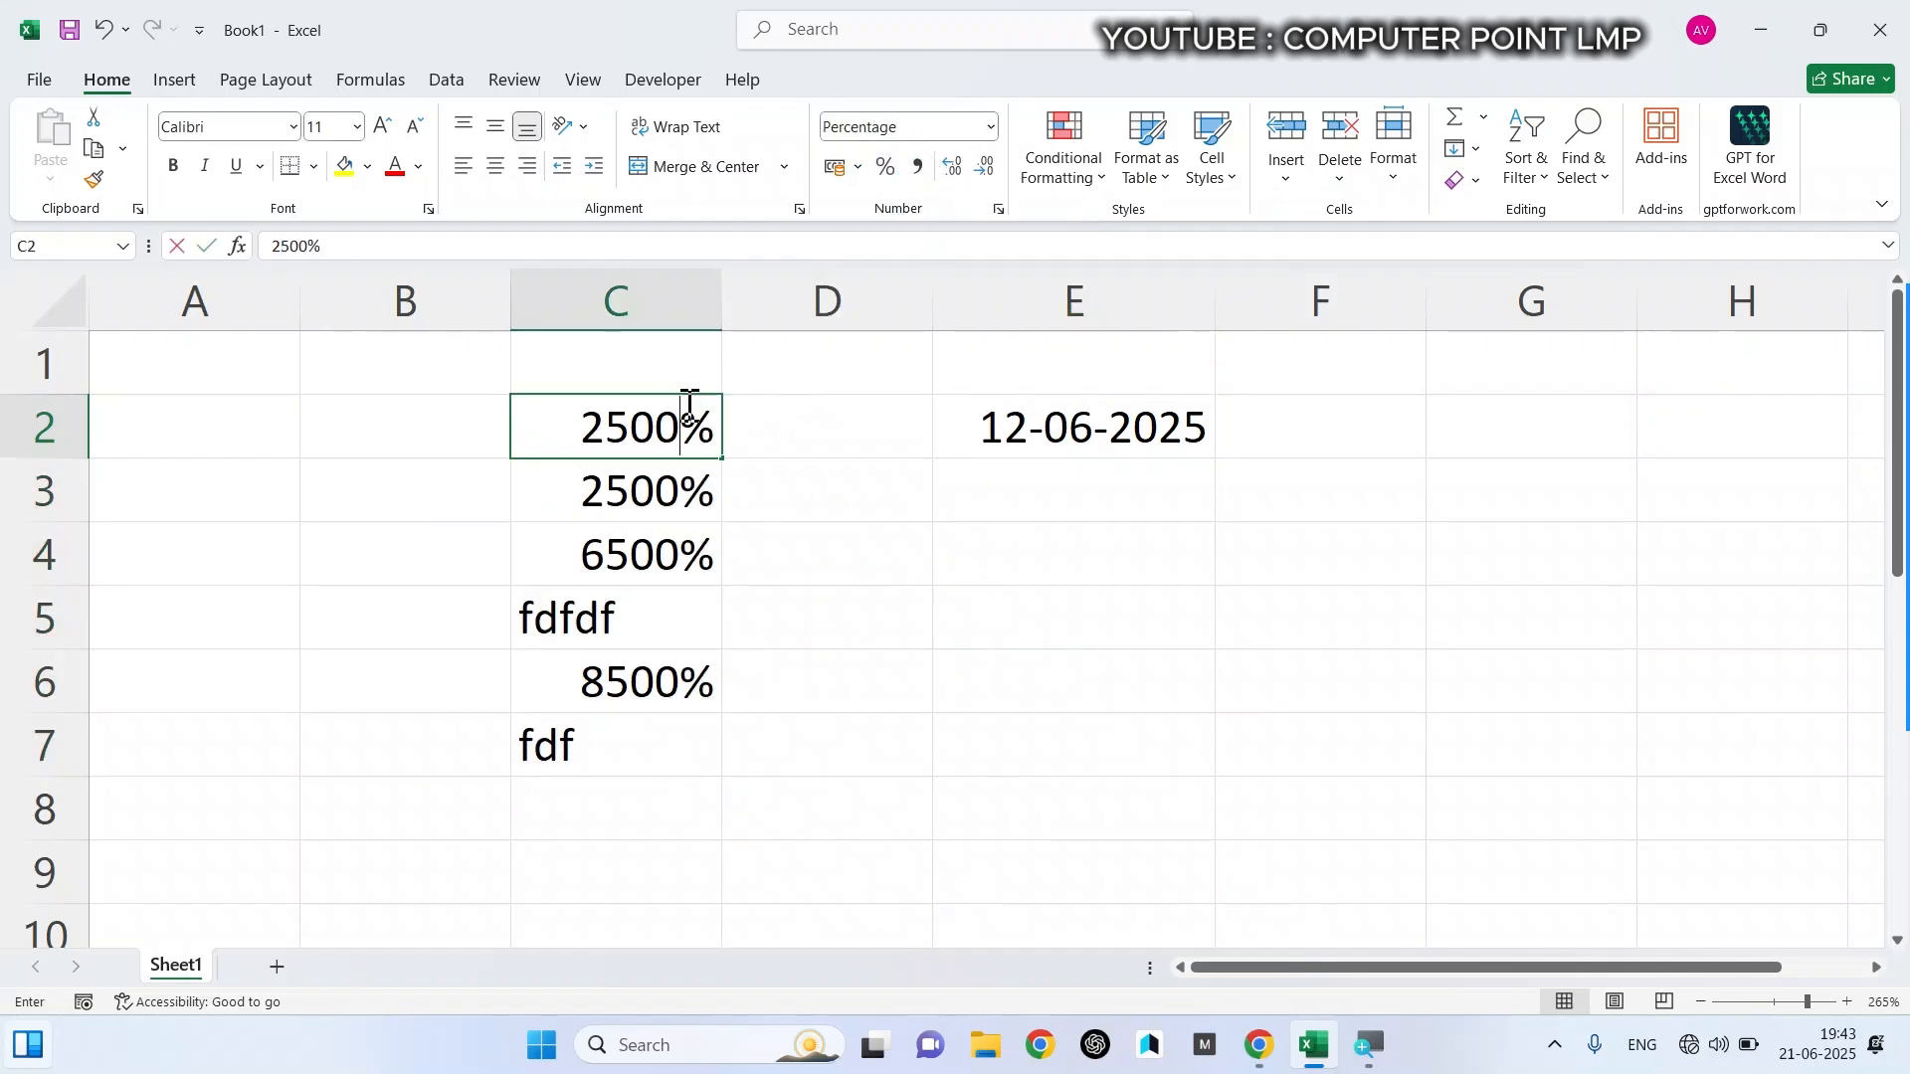
{"action": "type", "text": "45"}
{"action": "key", "text": "Return"}
{"action": "type", "text": "85"}
{"action": "key", "text": "Return"}
{"action": "type", "text": "45"}
{"action": "key", "text": "Return"}
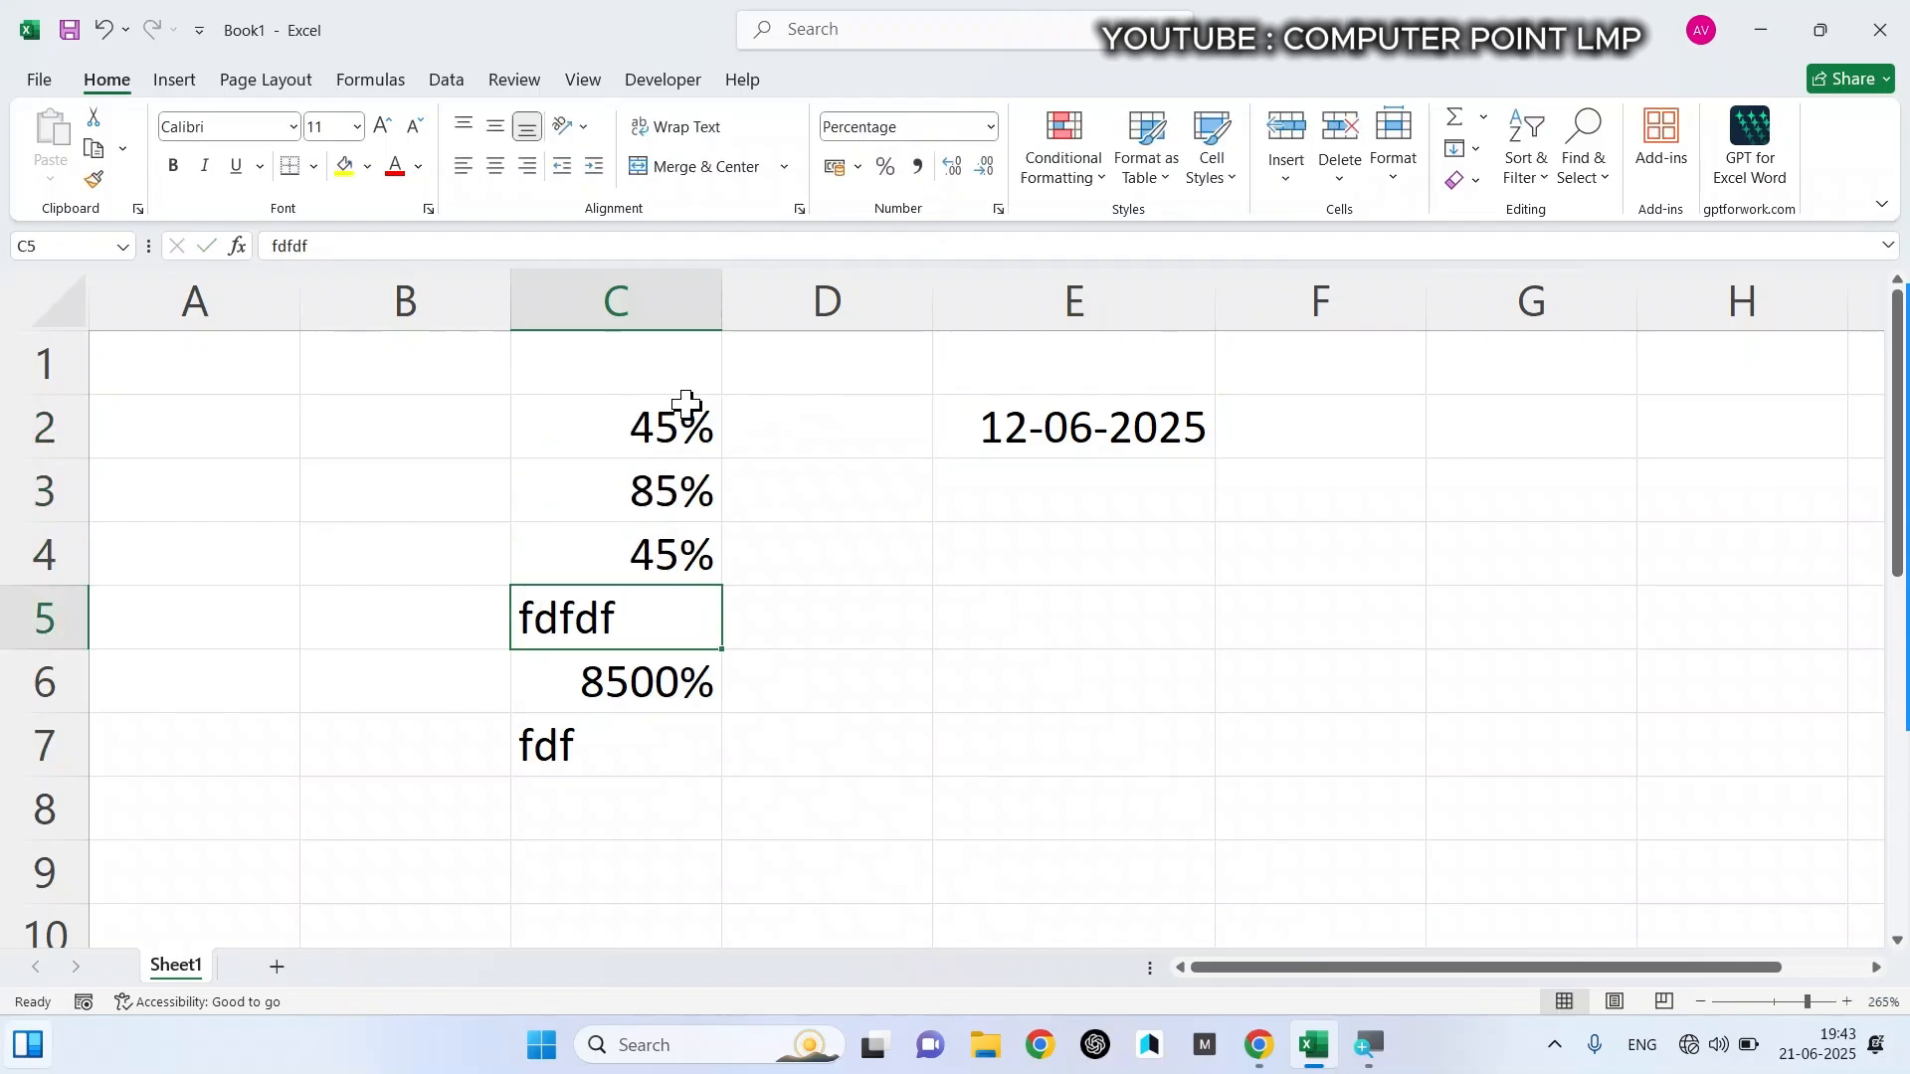
- Enter 85% in cells C6 and C7, and replace the text in cell C5 with 25%
{"action": "key", "text": "Return"}
{"action": "type", "text": "85"}
{"action": "key", "text": "Return"}
{"action": "type", "text": "85"}
{"action": "key", "text": "Return"}
{"action": "key", "text": "Up"}
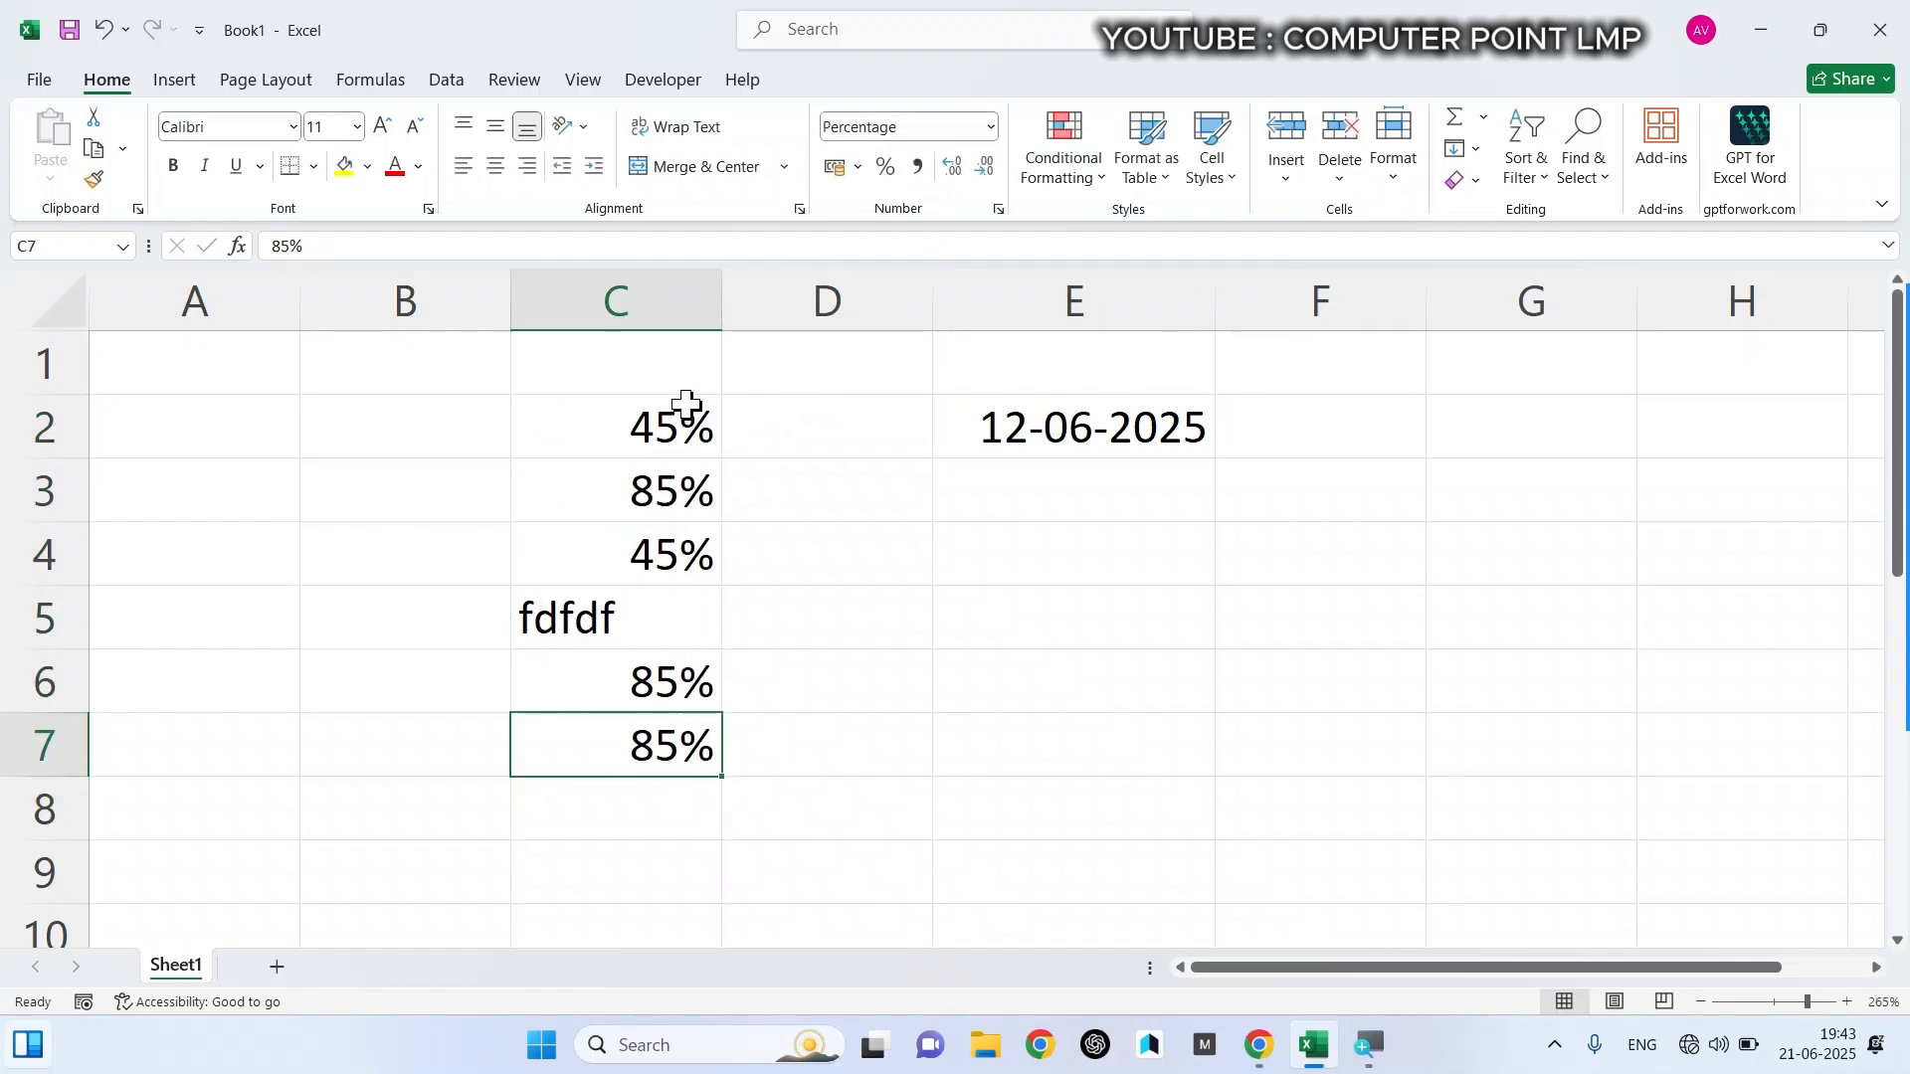
{"action": "key", "text": "Up"}
{"action": "key", "text": "Up"}
{"action": "type", "text": "25"}
{"action": "key", "text": "Return"}
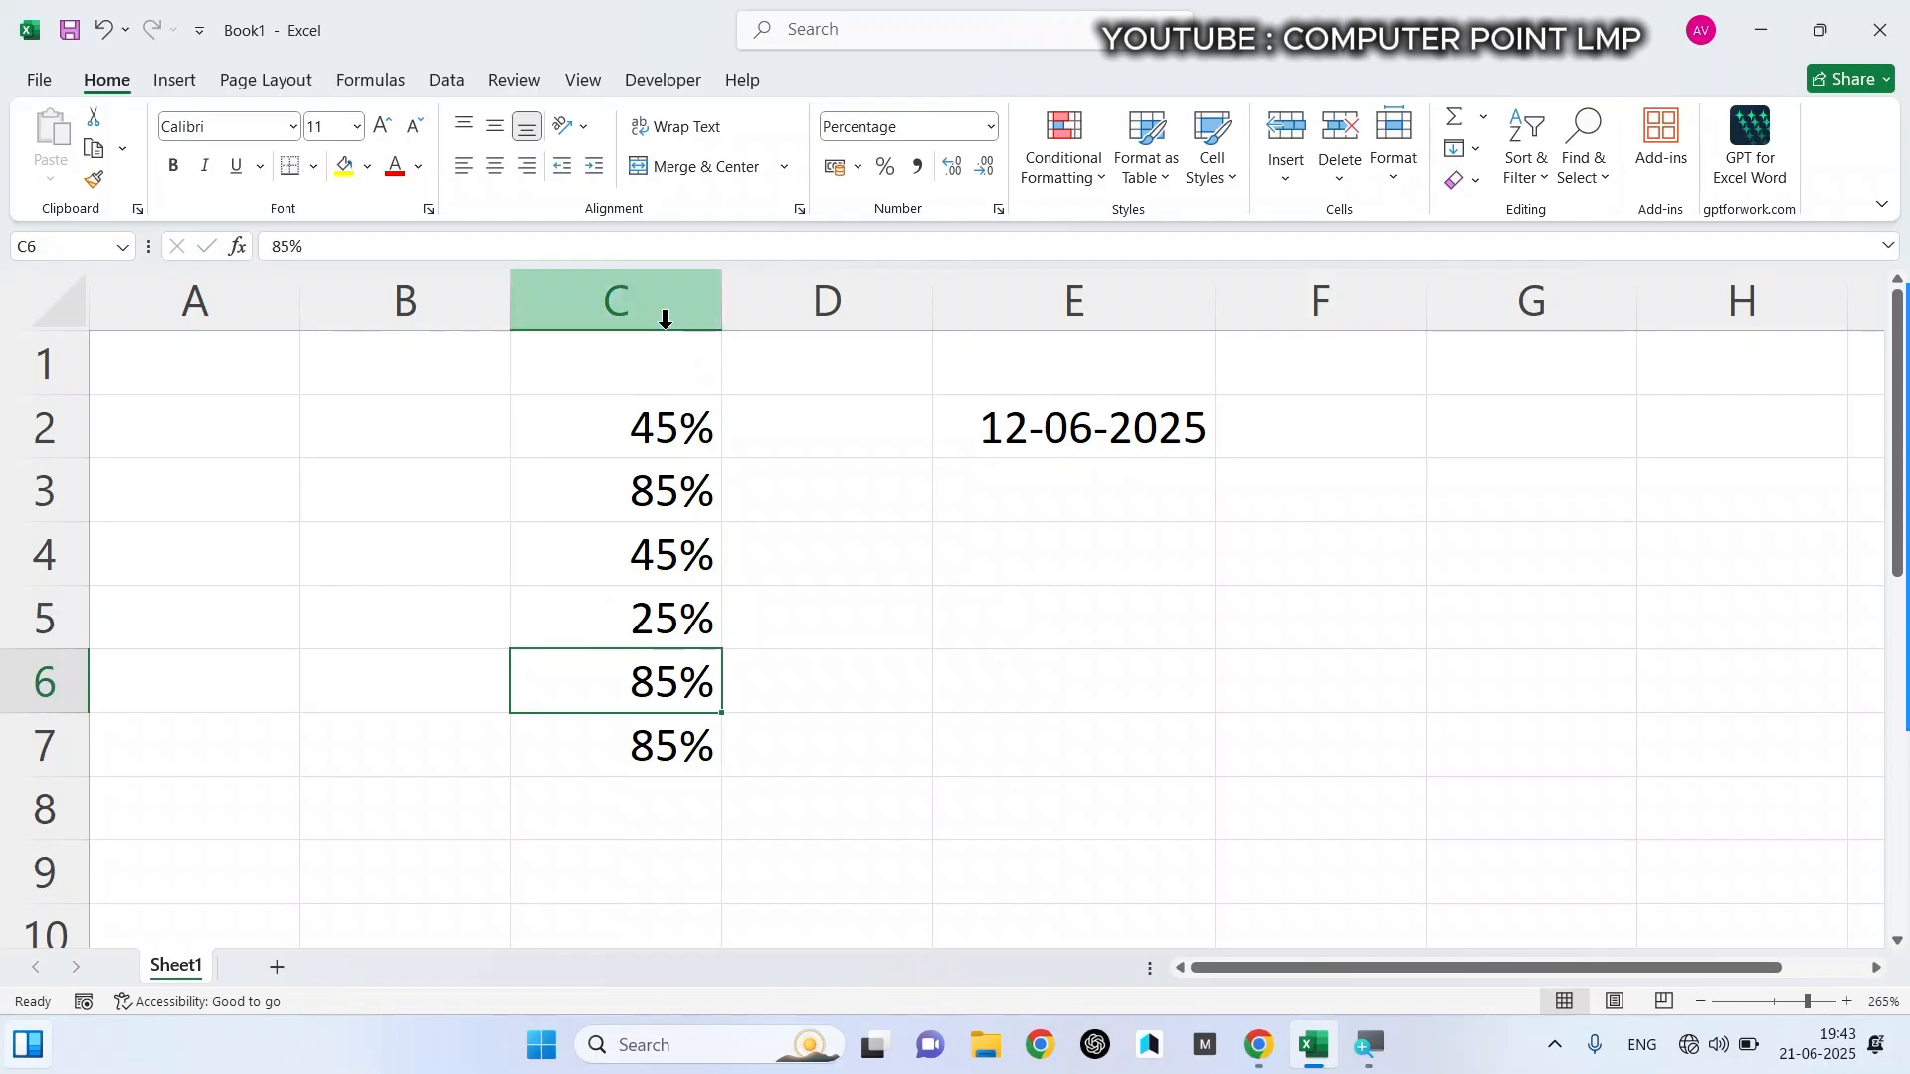
{"action": "left_click_drag", "start_coordinate": [639, 426], "coordinate": [660, 733]}
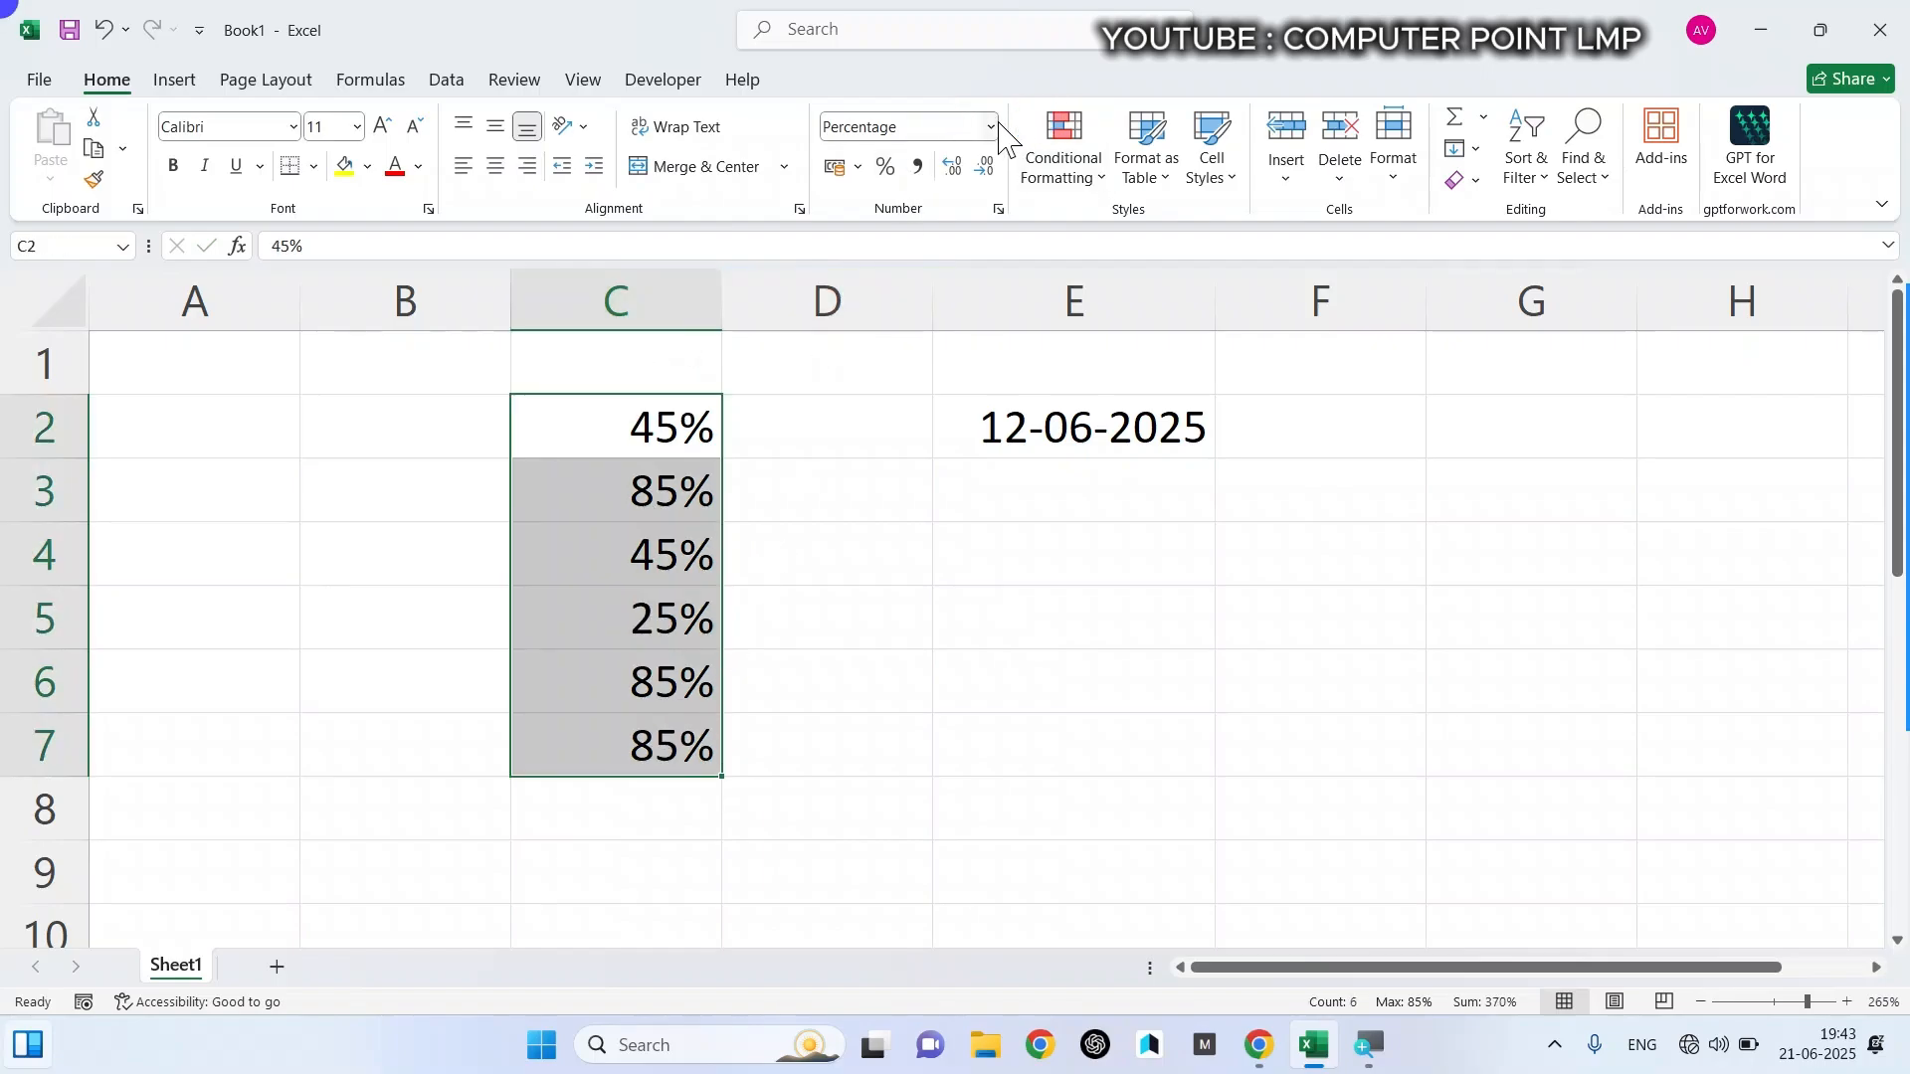
{"action": "left_click", "coordinate": [989, 126]}
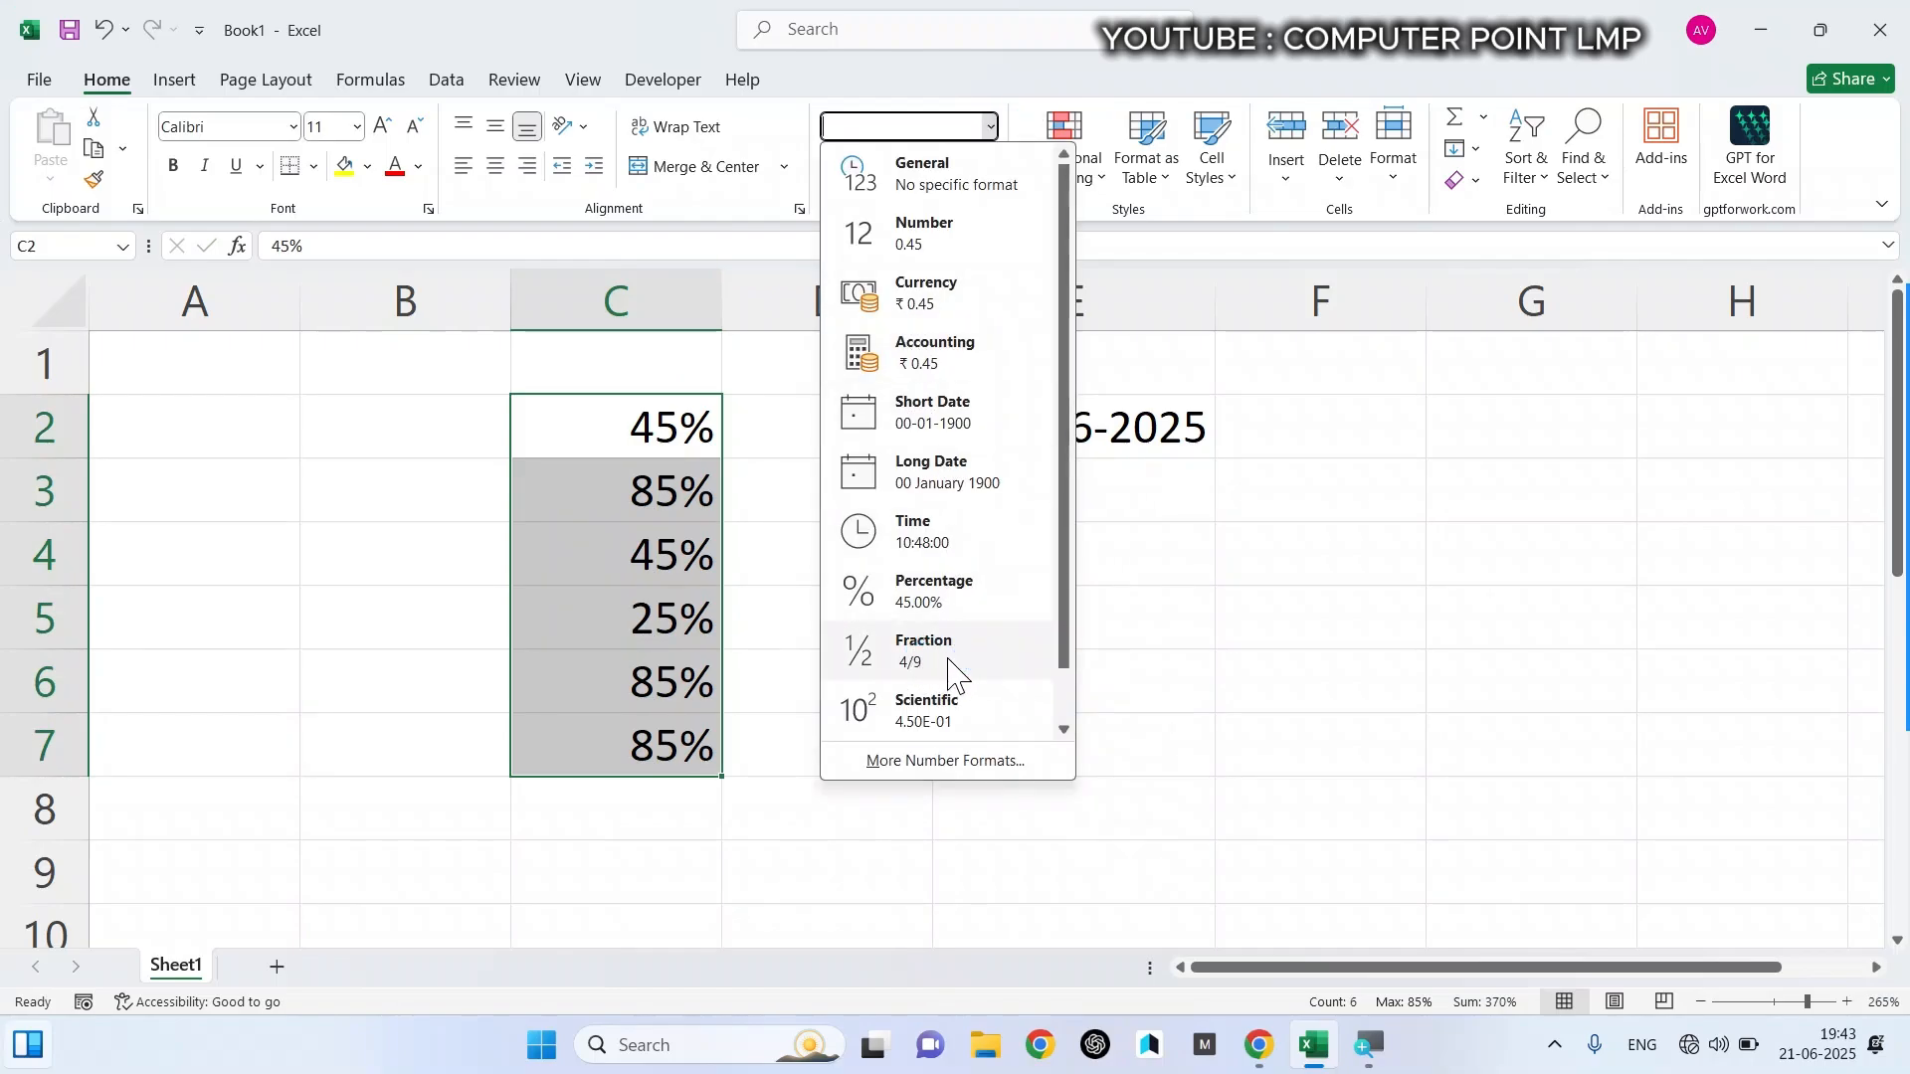
{"action": "left_click", "coordinate": [1104, 637]}
- Enter the decimals 0.25, 0.33 and 0.50 in cells E4, E5 and E6
{"action": "left_click", "coordinate": [984, 579]}
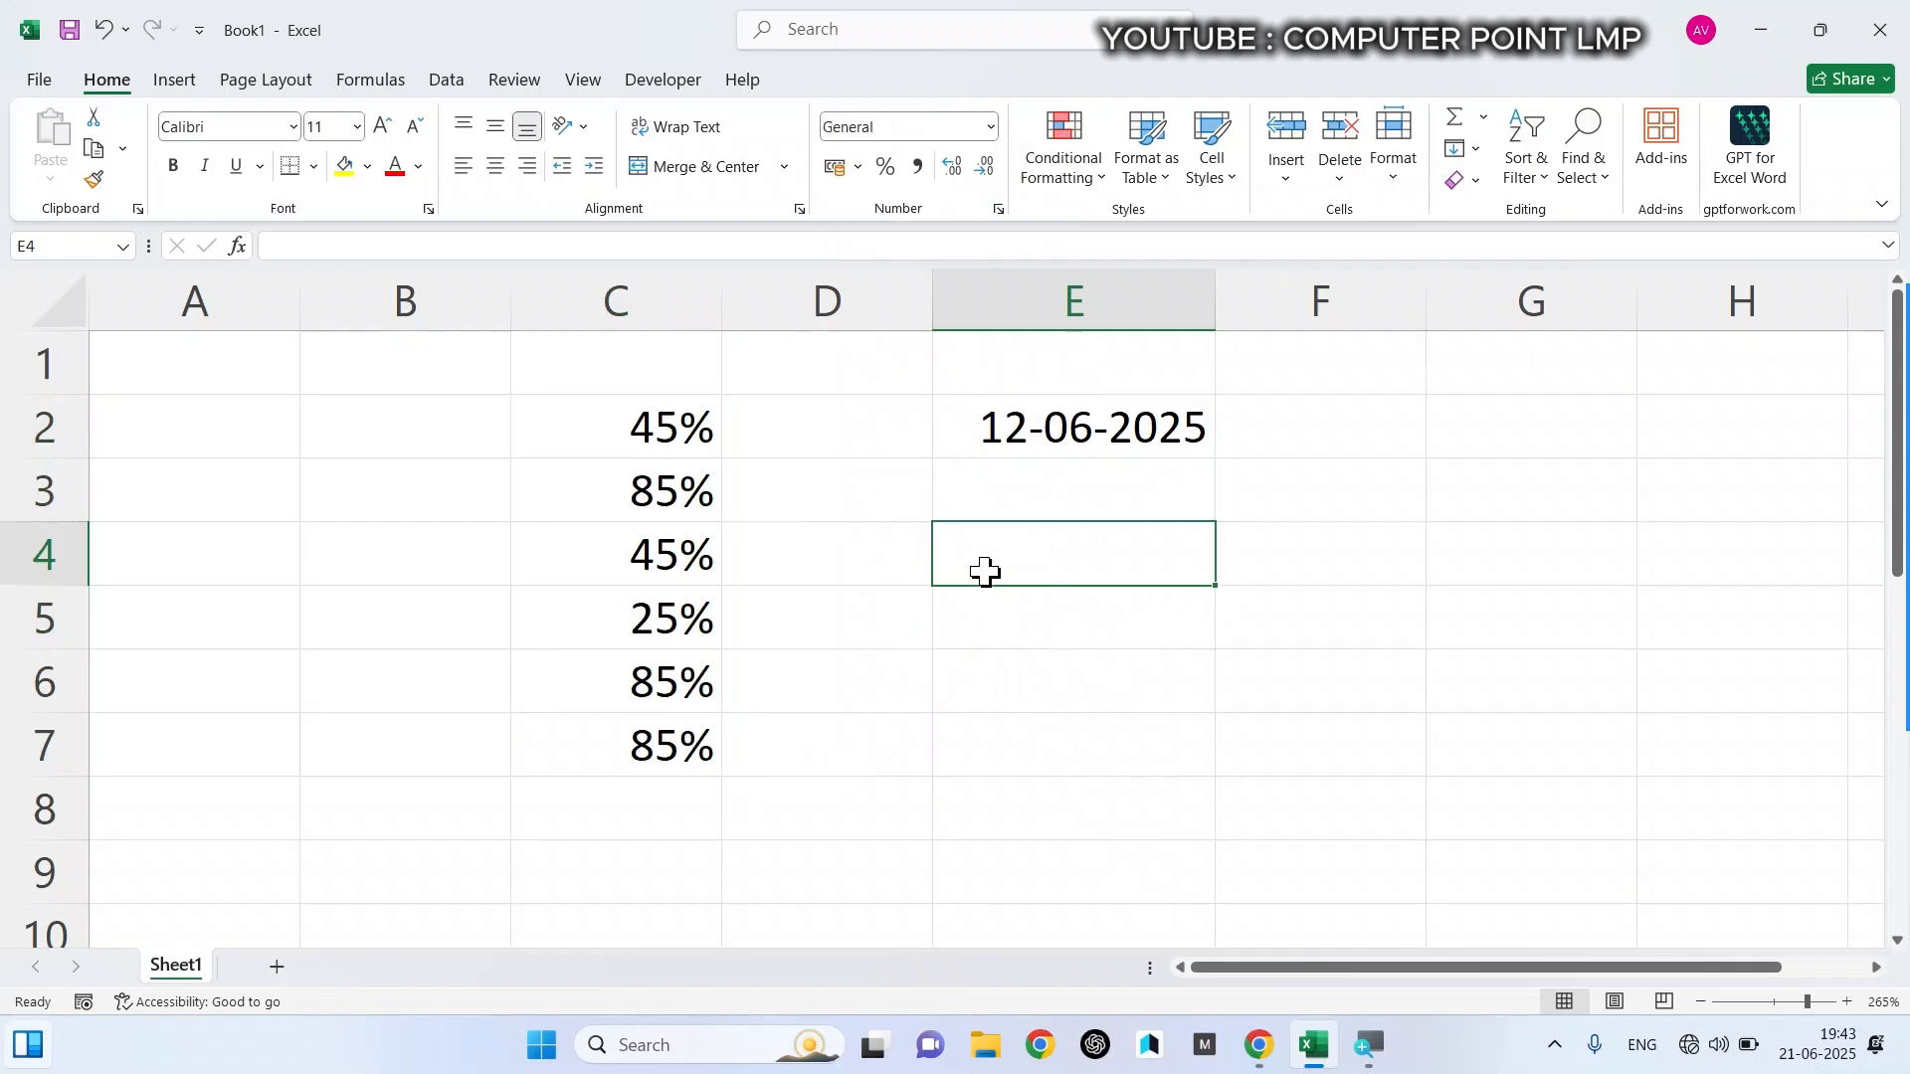
{"action": "type", "text": "0.25"}
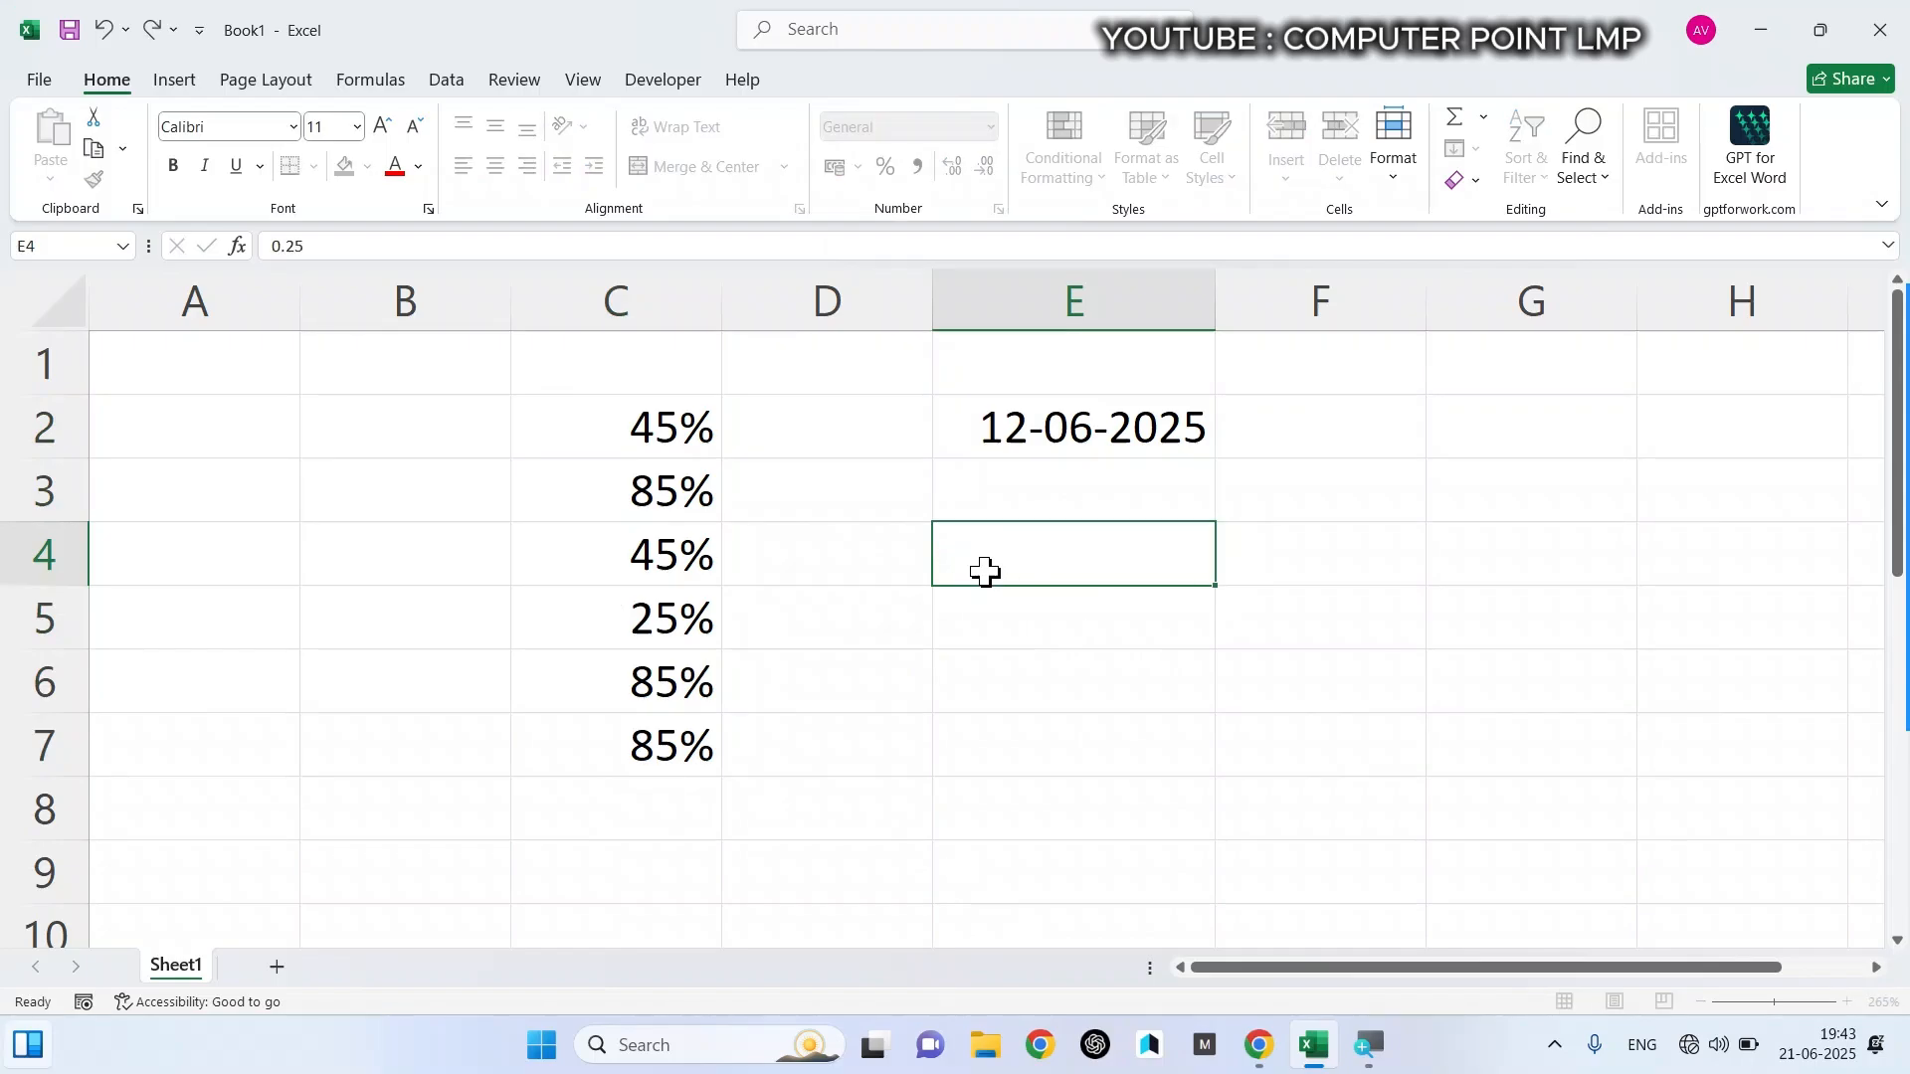
{"action": "key", "text": "Return"}
{"action": "type", "text": "0.33"}
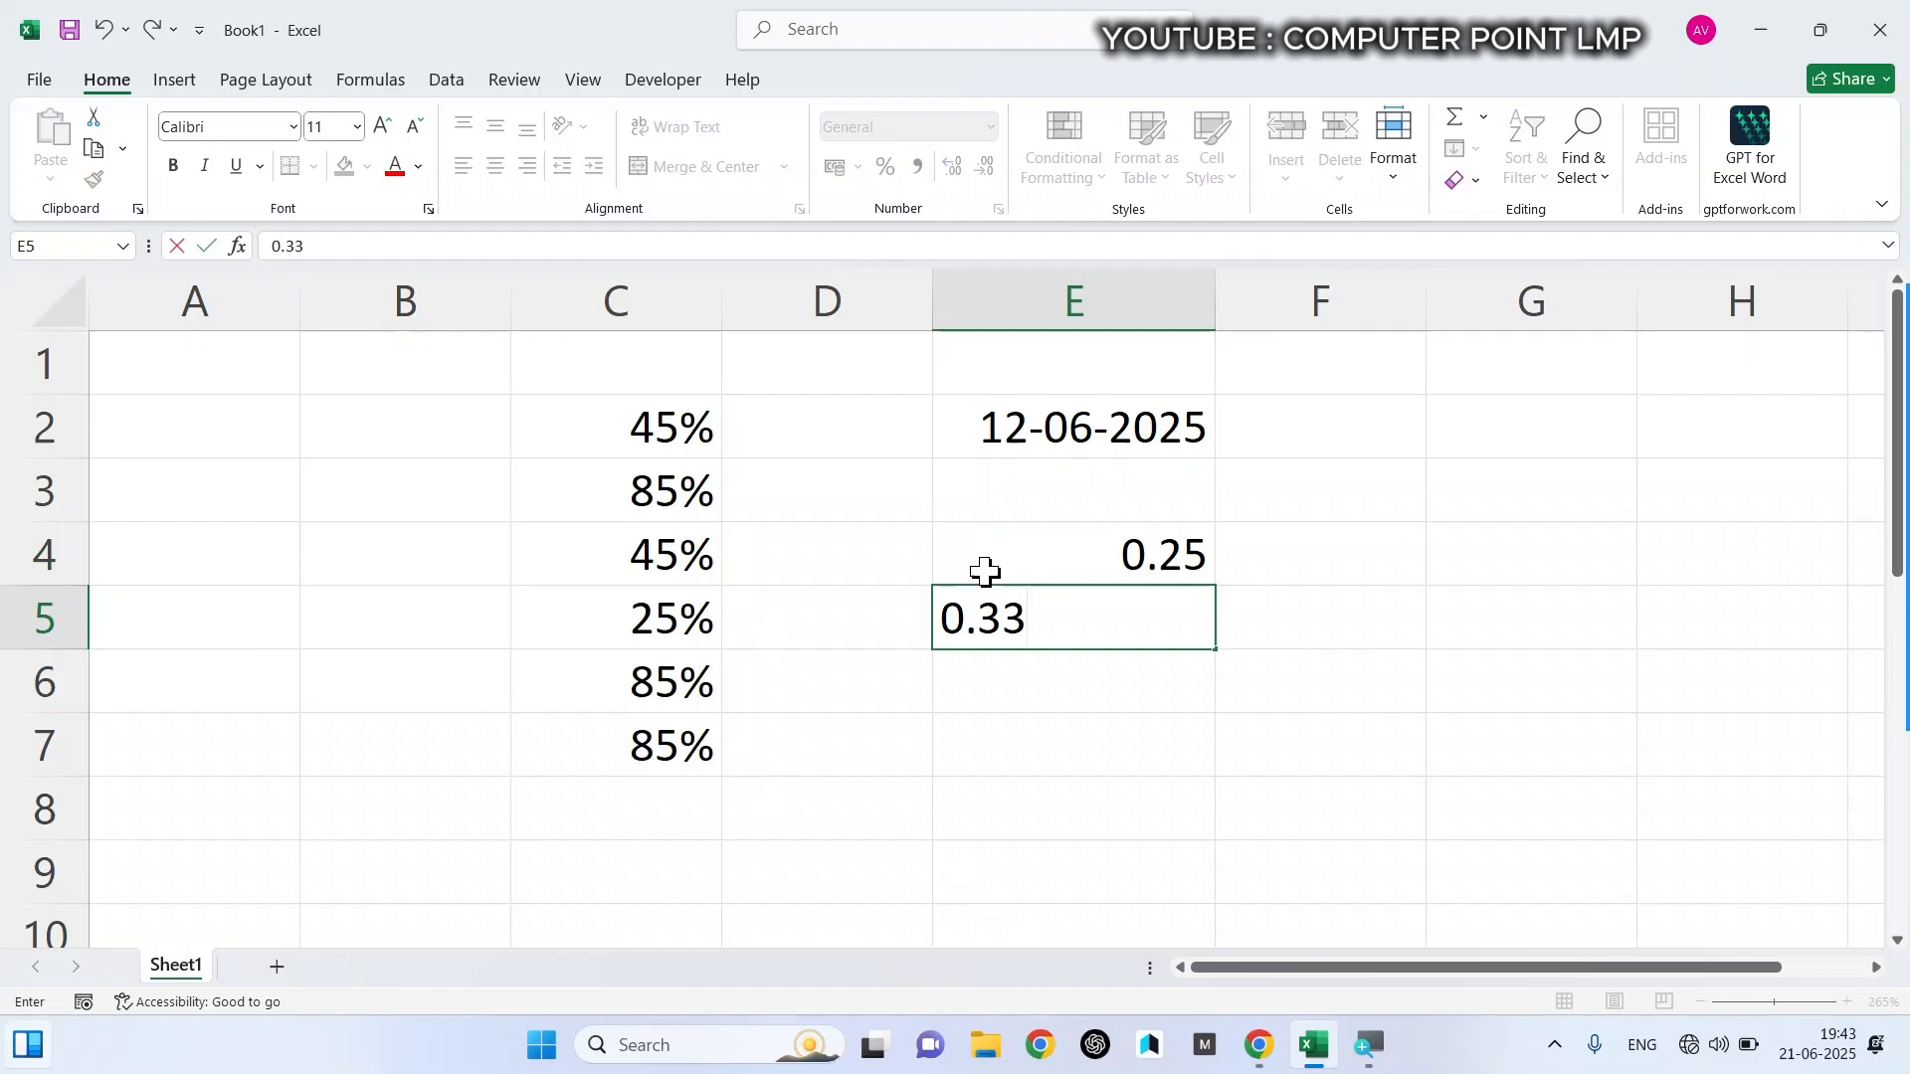
{"action": "key", "text": "Return"}
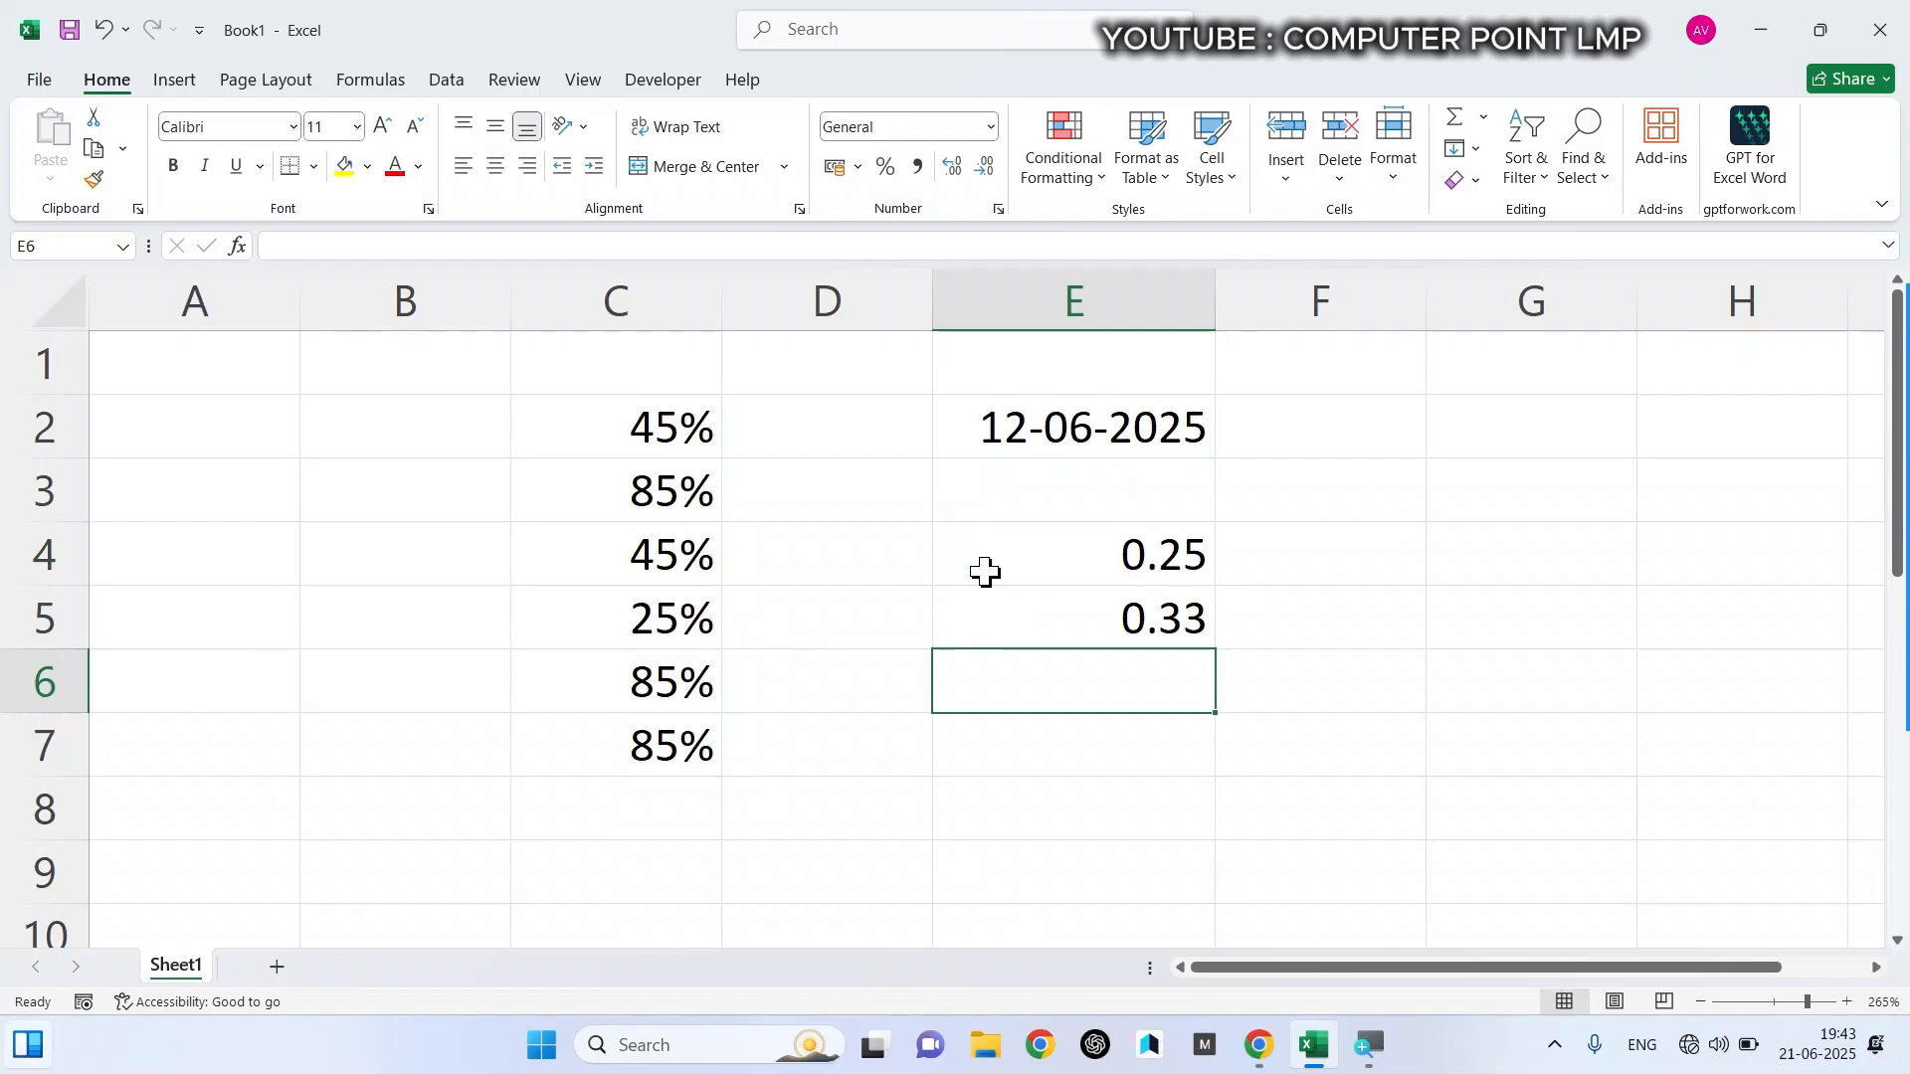
{"action": "type", "text": "50"}
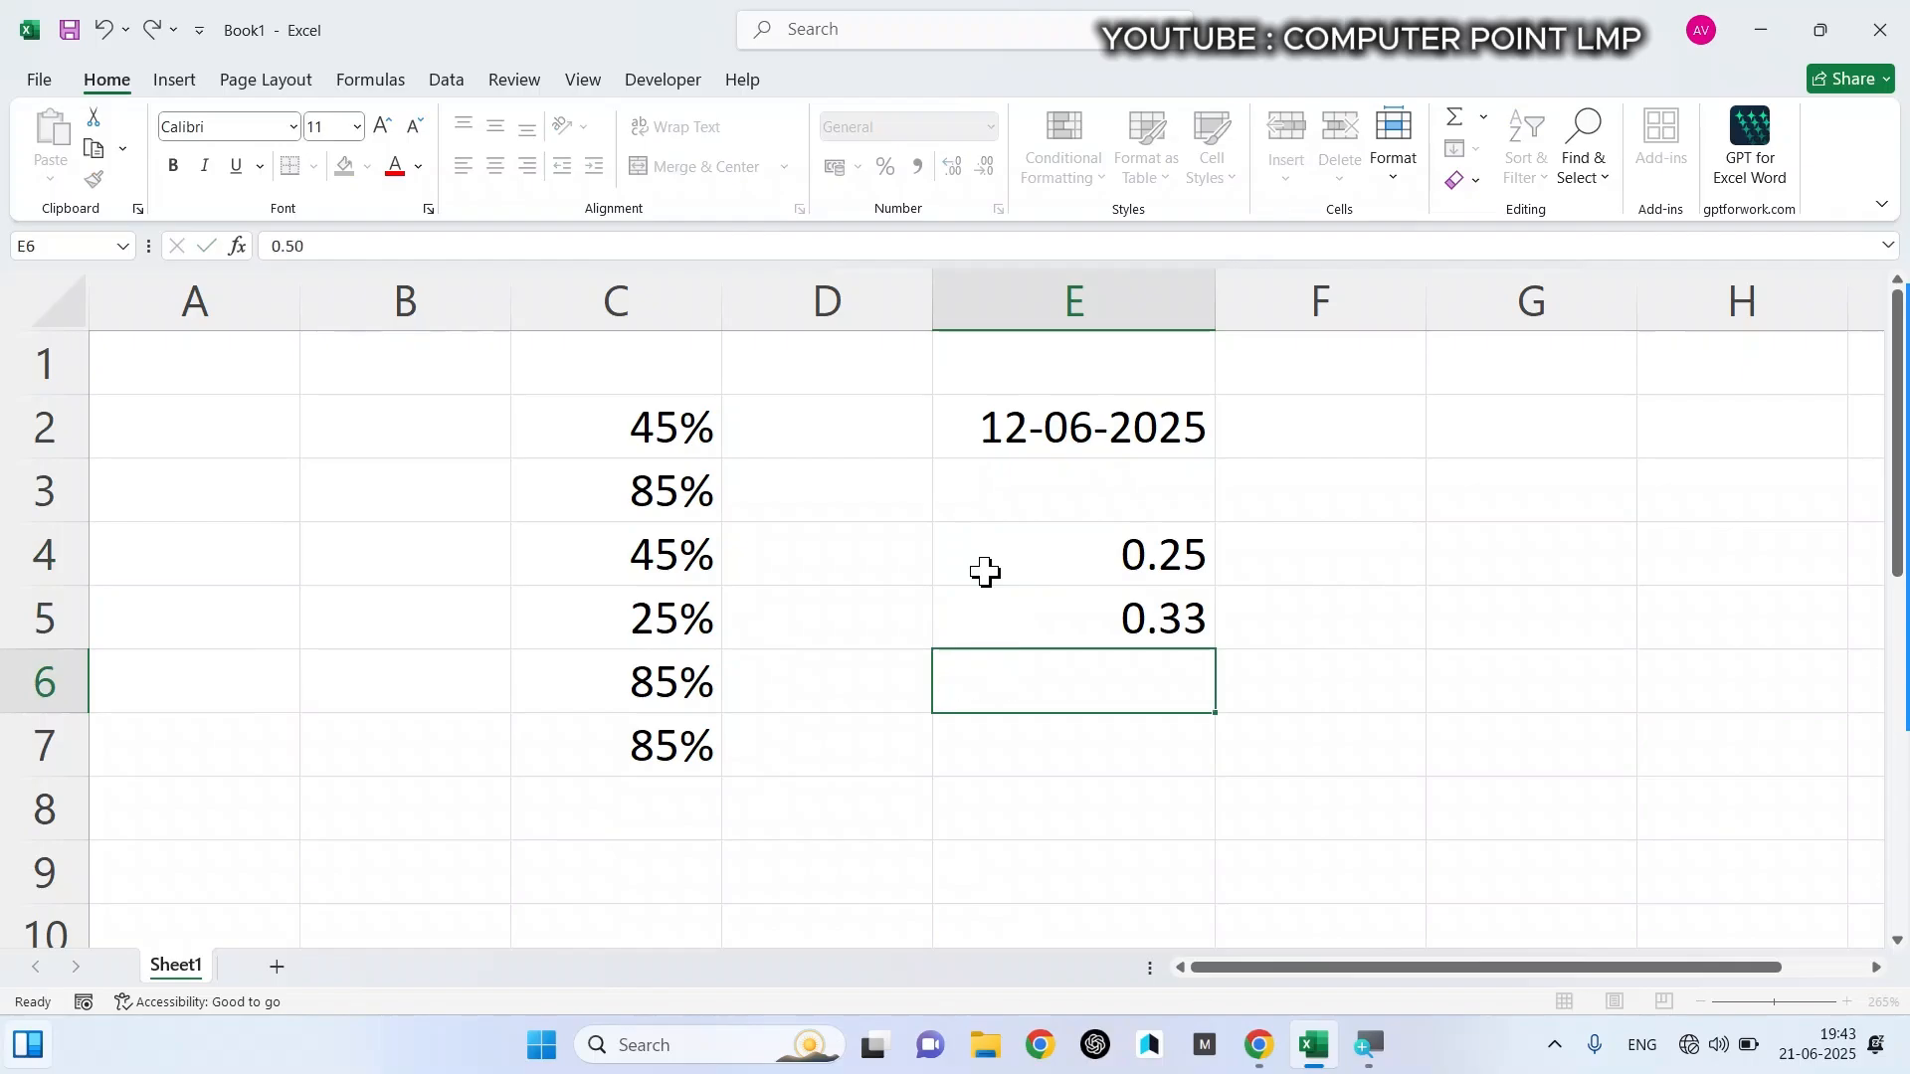
{"action": "key", "text": "Return"}
- Format the decimals in cells E4 to E6 as Fraction
{"action": "left_click_drag", "start_coordinate": [1049, 572], "coordinate": [1045, 673]}
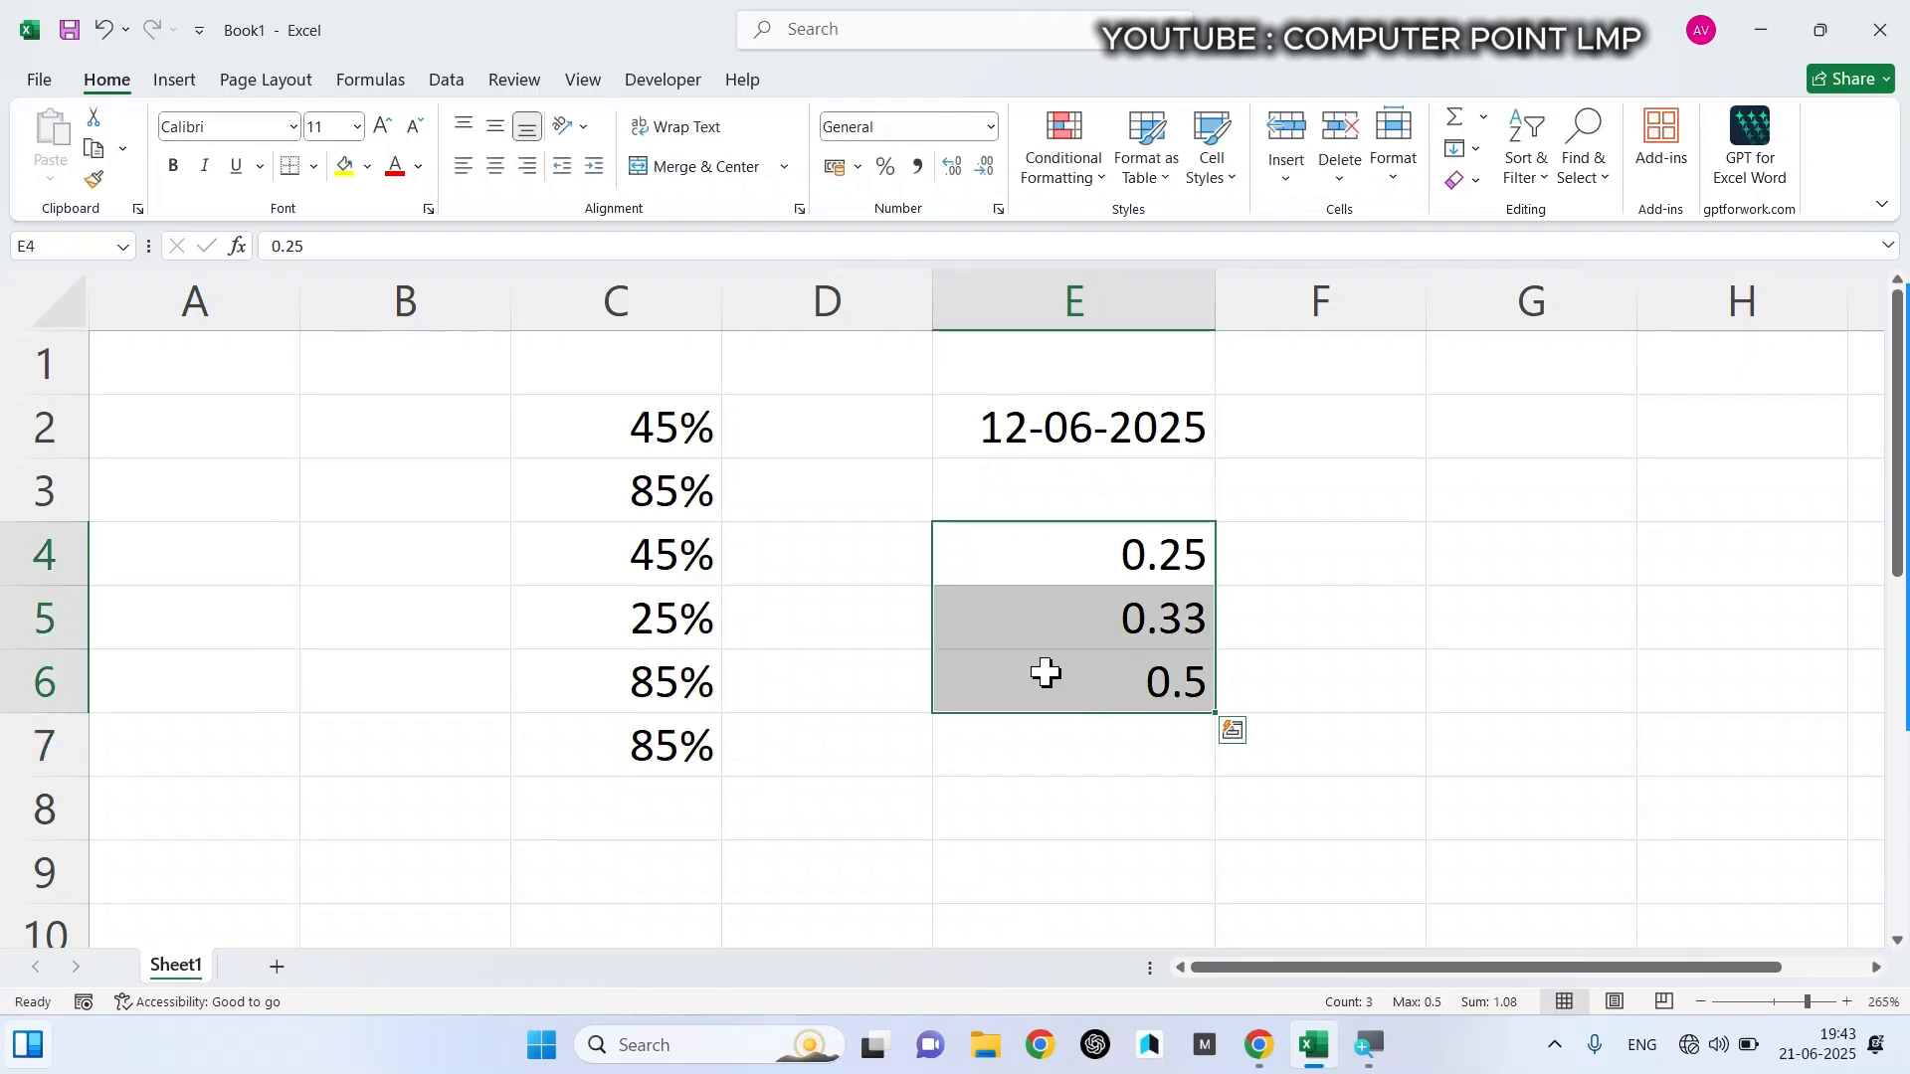
{"action": "left_click", "coordinate": [992, 126]}
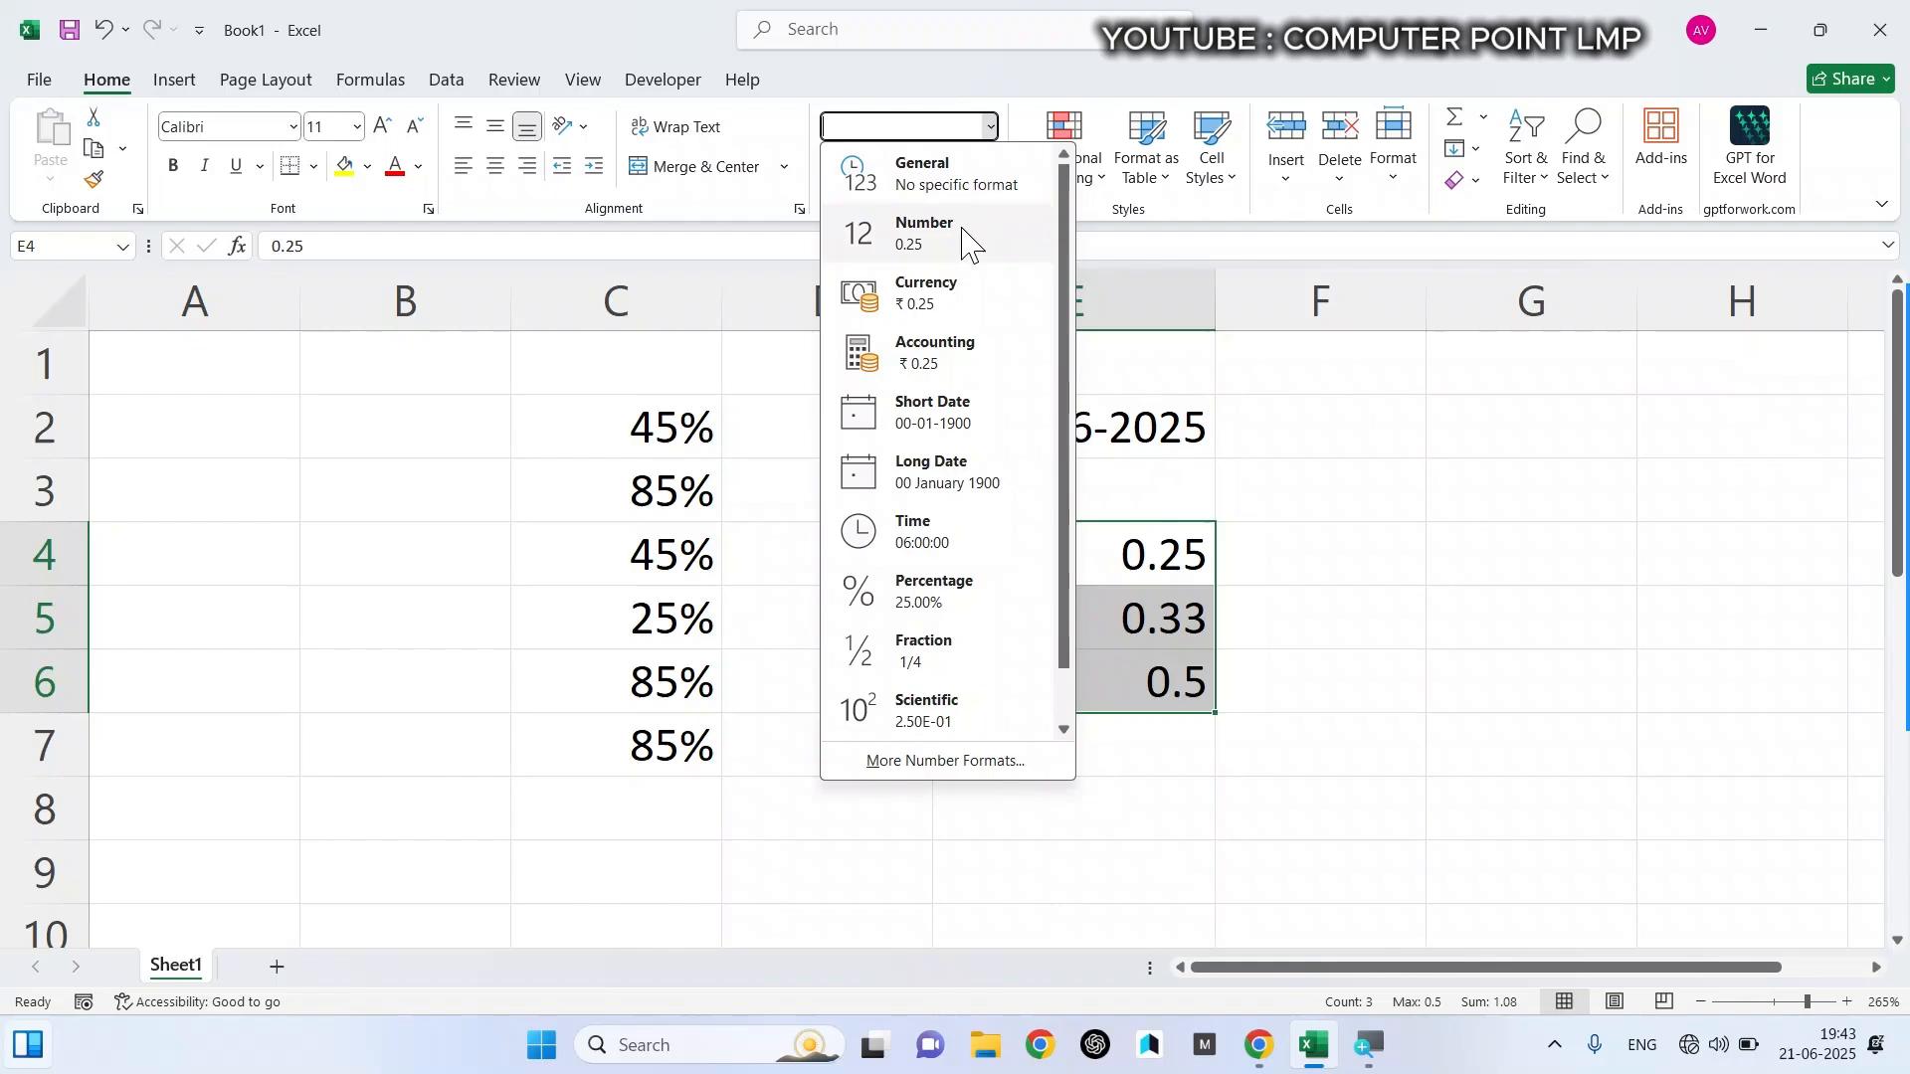
{"action": "left_click", "coordinate": [935, 661]}
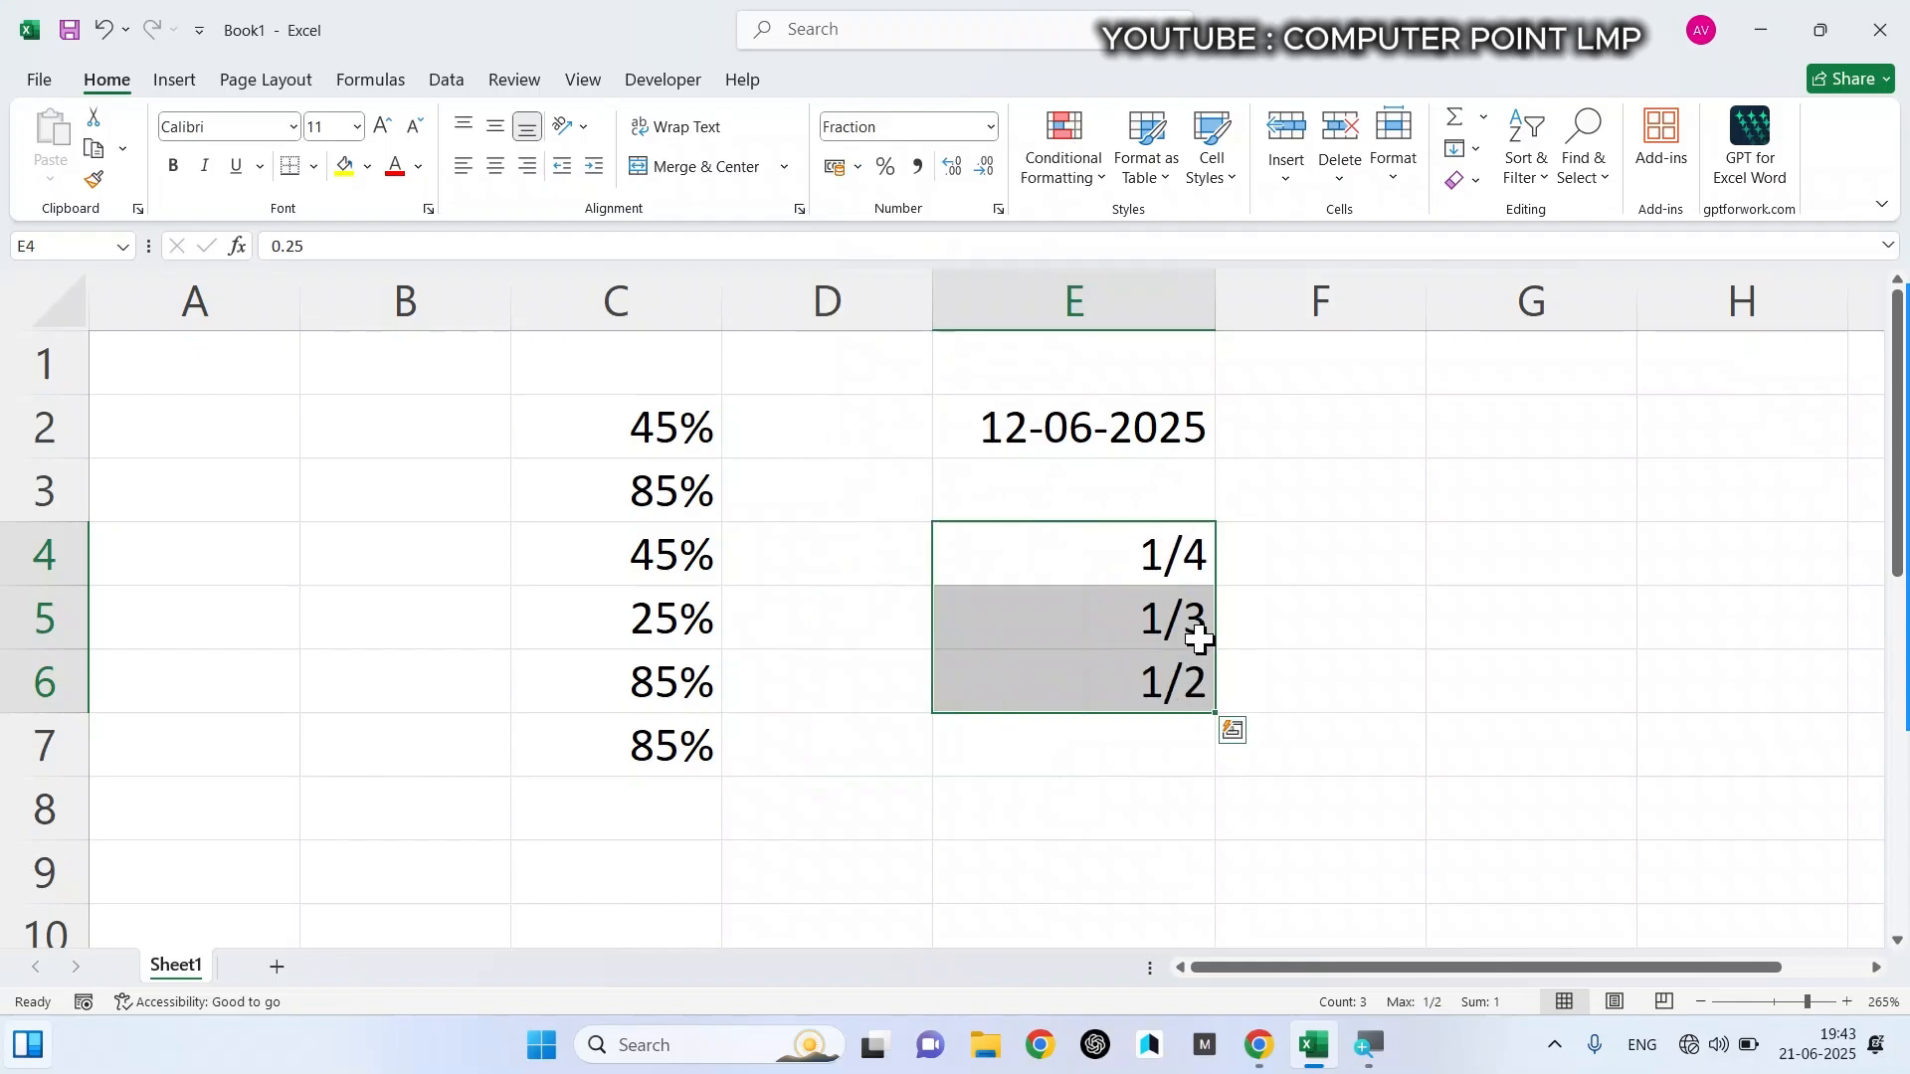
{"action": "left_click", "coordinate": [1290, 564]}
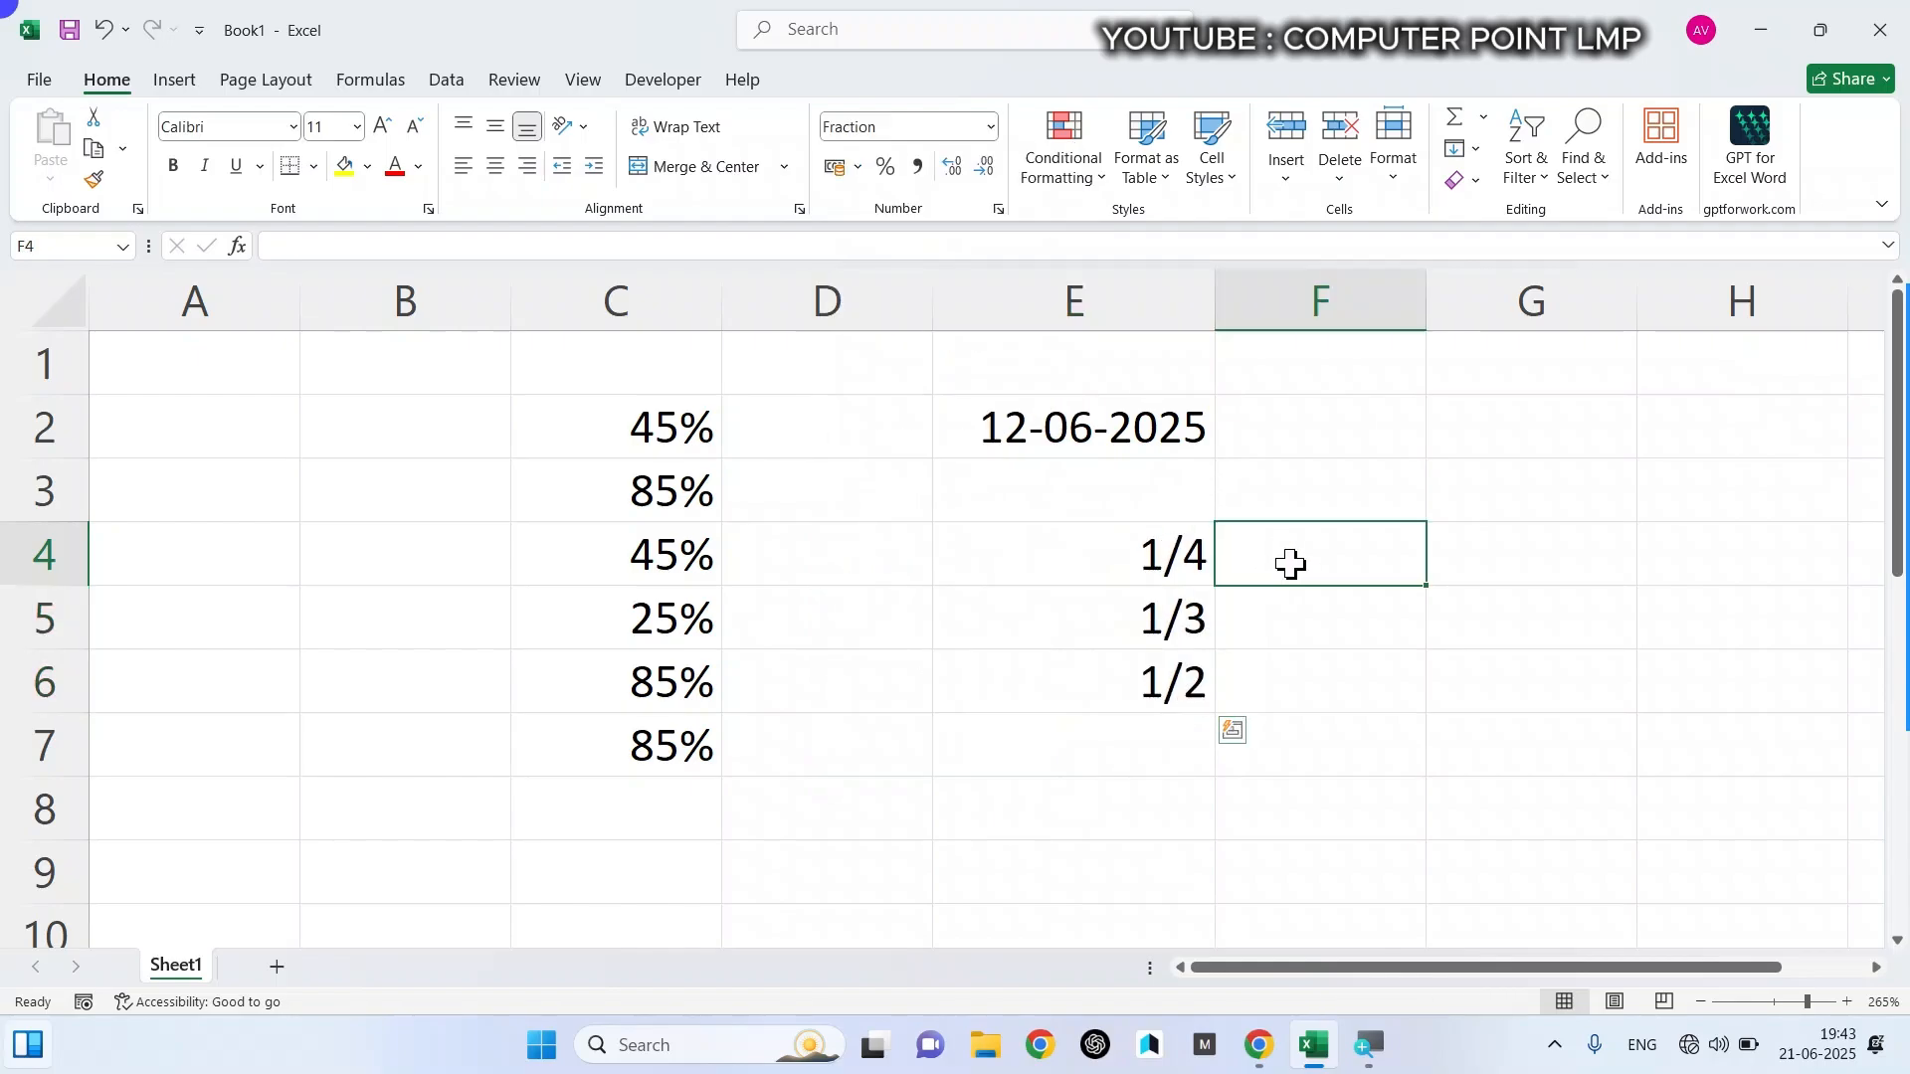
- Open the full number format settings for cell F4 and examine the Number, Currency, Time, Fraction and Special categories
{"action": "left_click", "coordinate": [992, 129]}
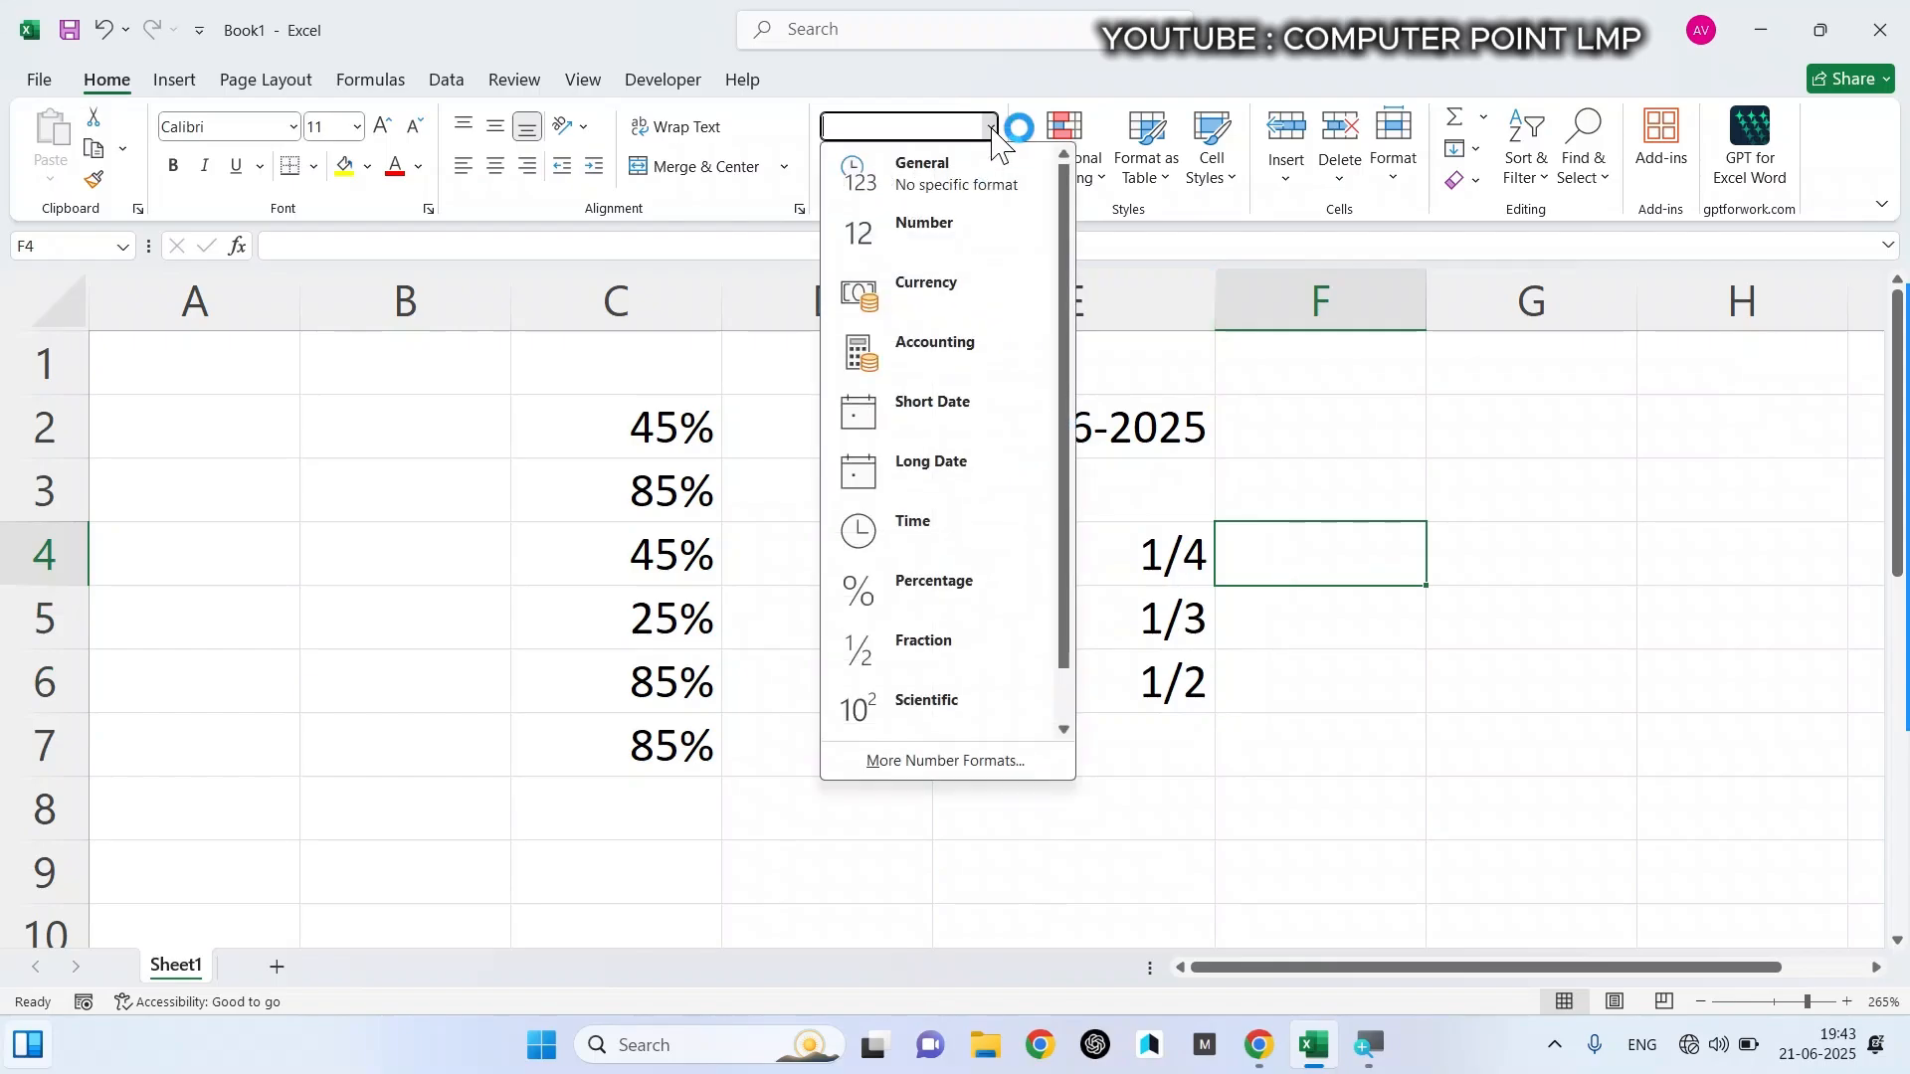
{"action": "left_click", "coordinate": [993, 129]}
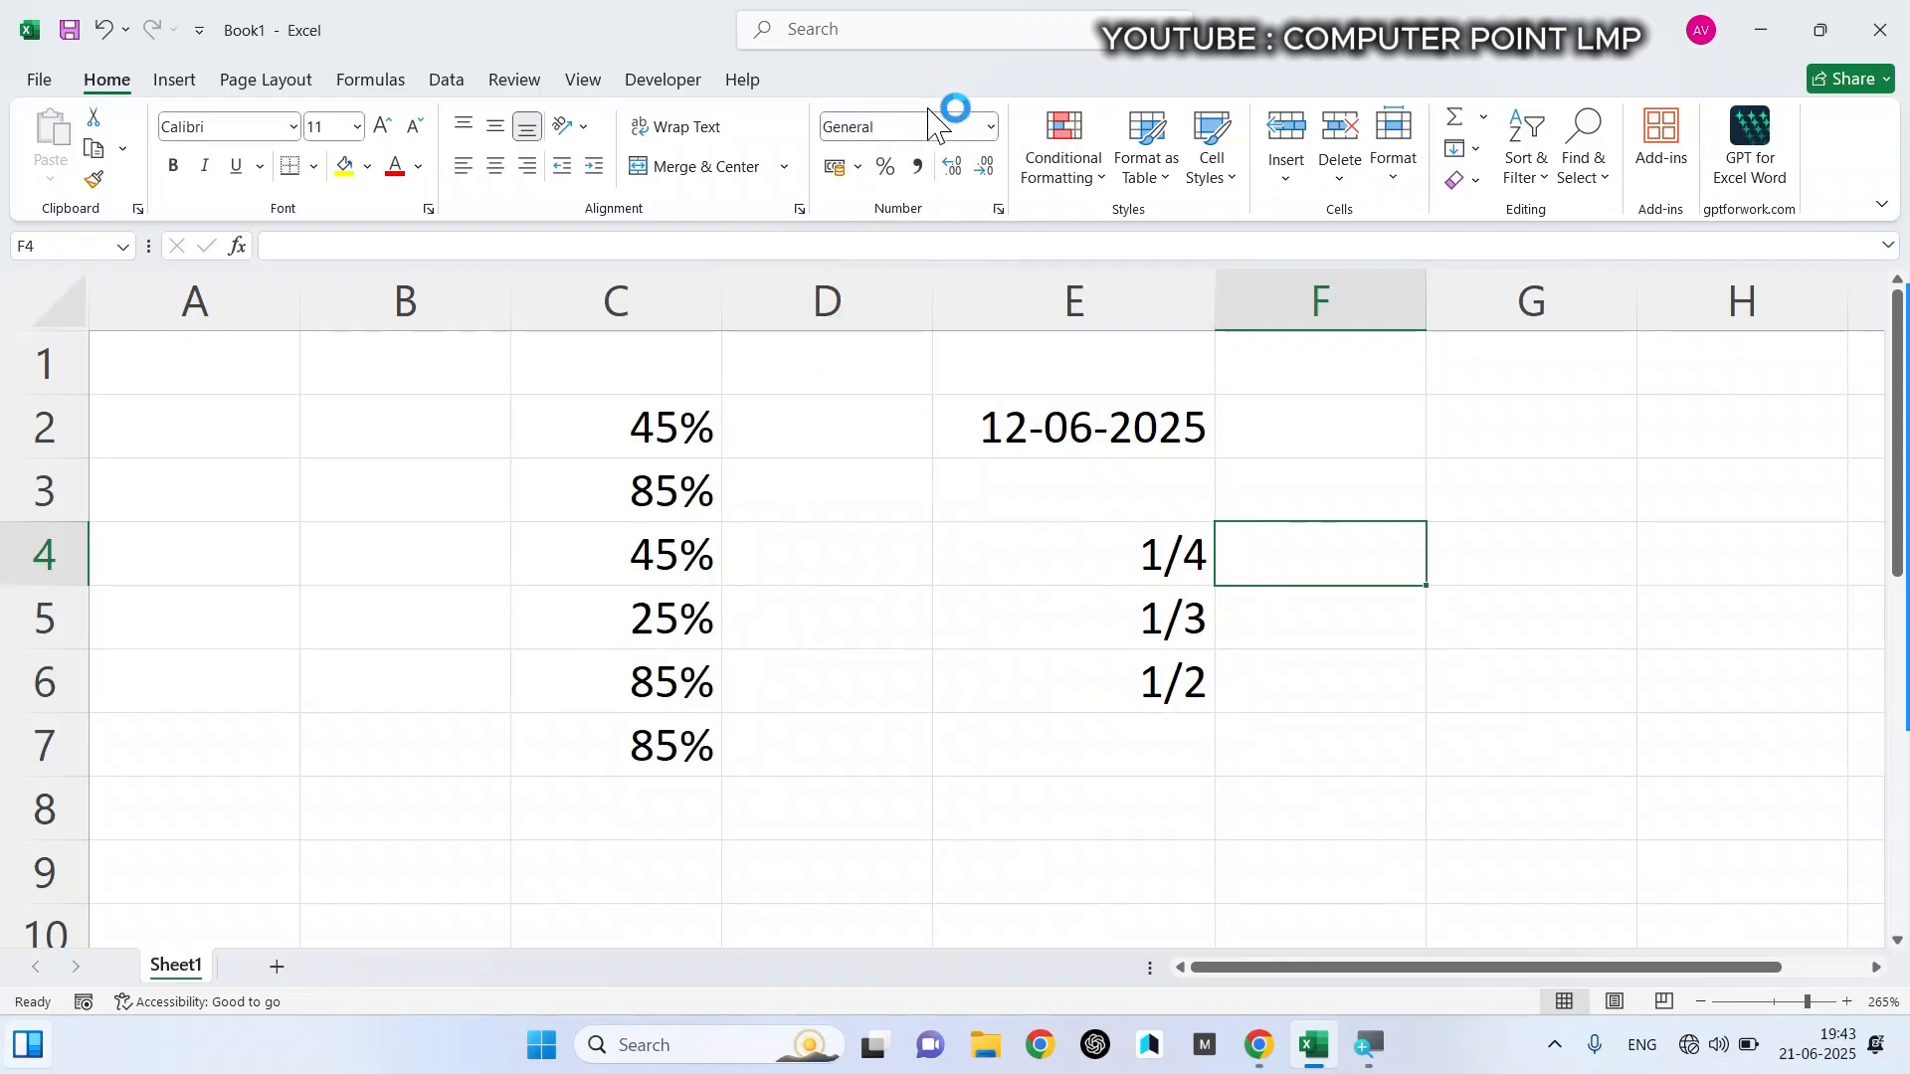
{"action": "left_click", "coordinate": [990, 127]}
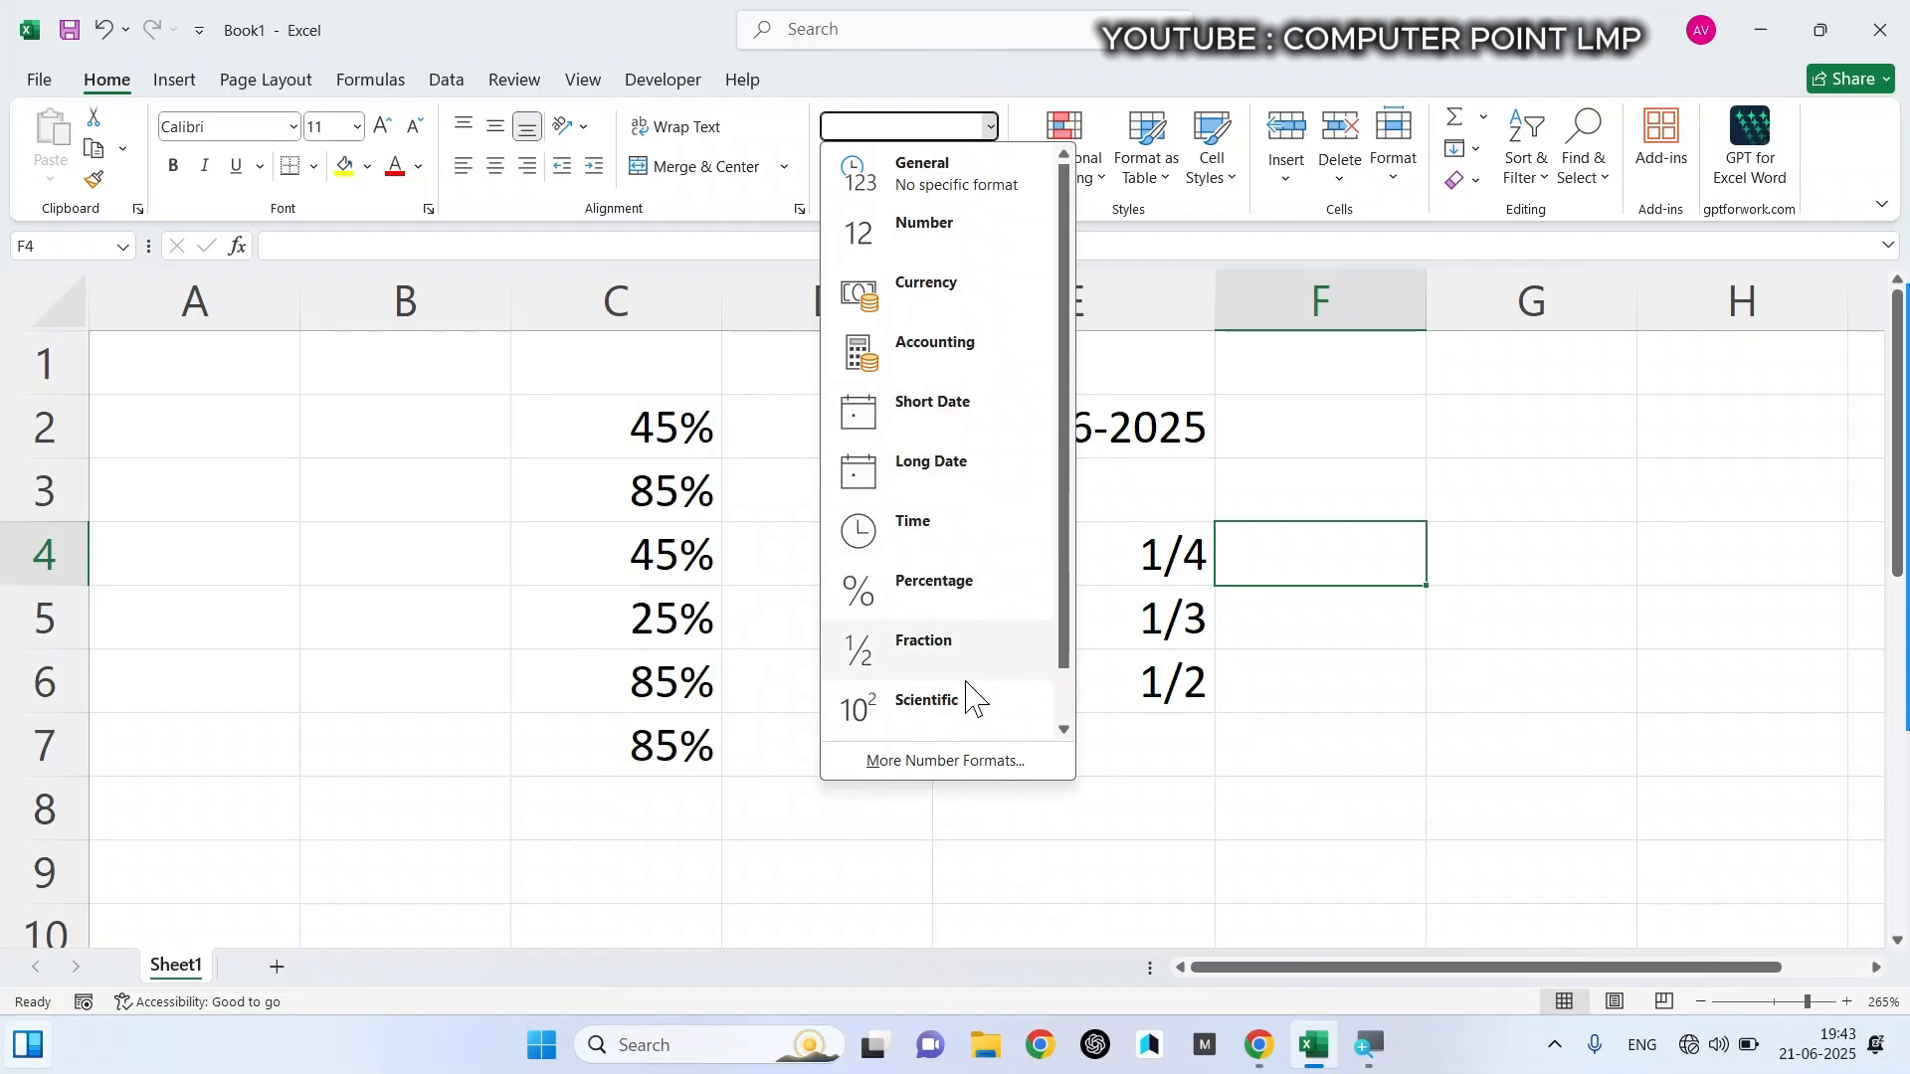
{"action": "left_click", "coordinate": [925, 762]}
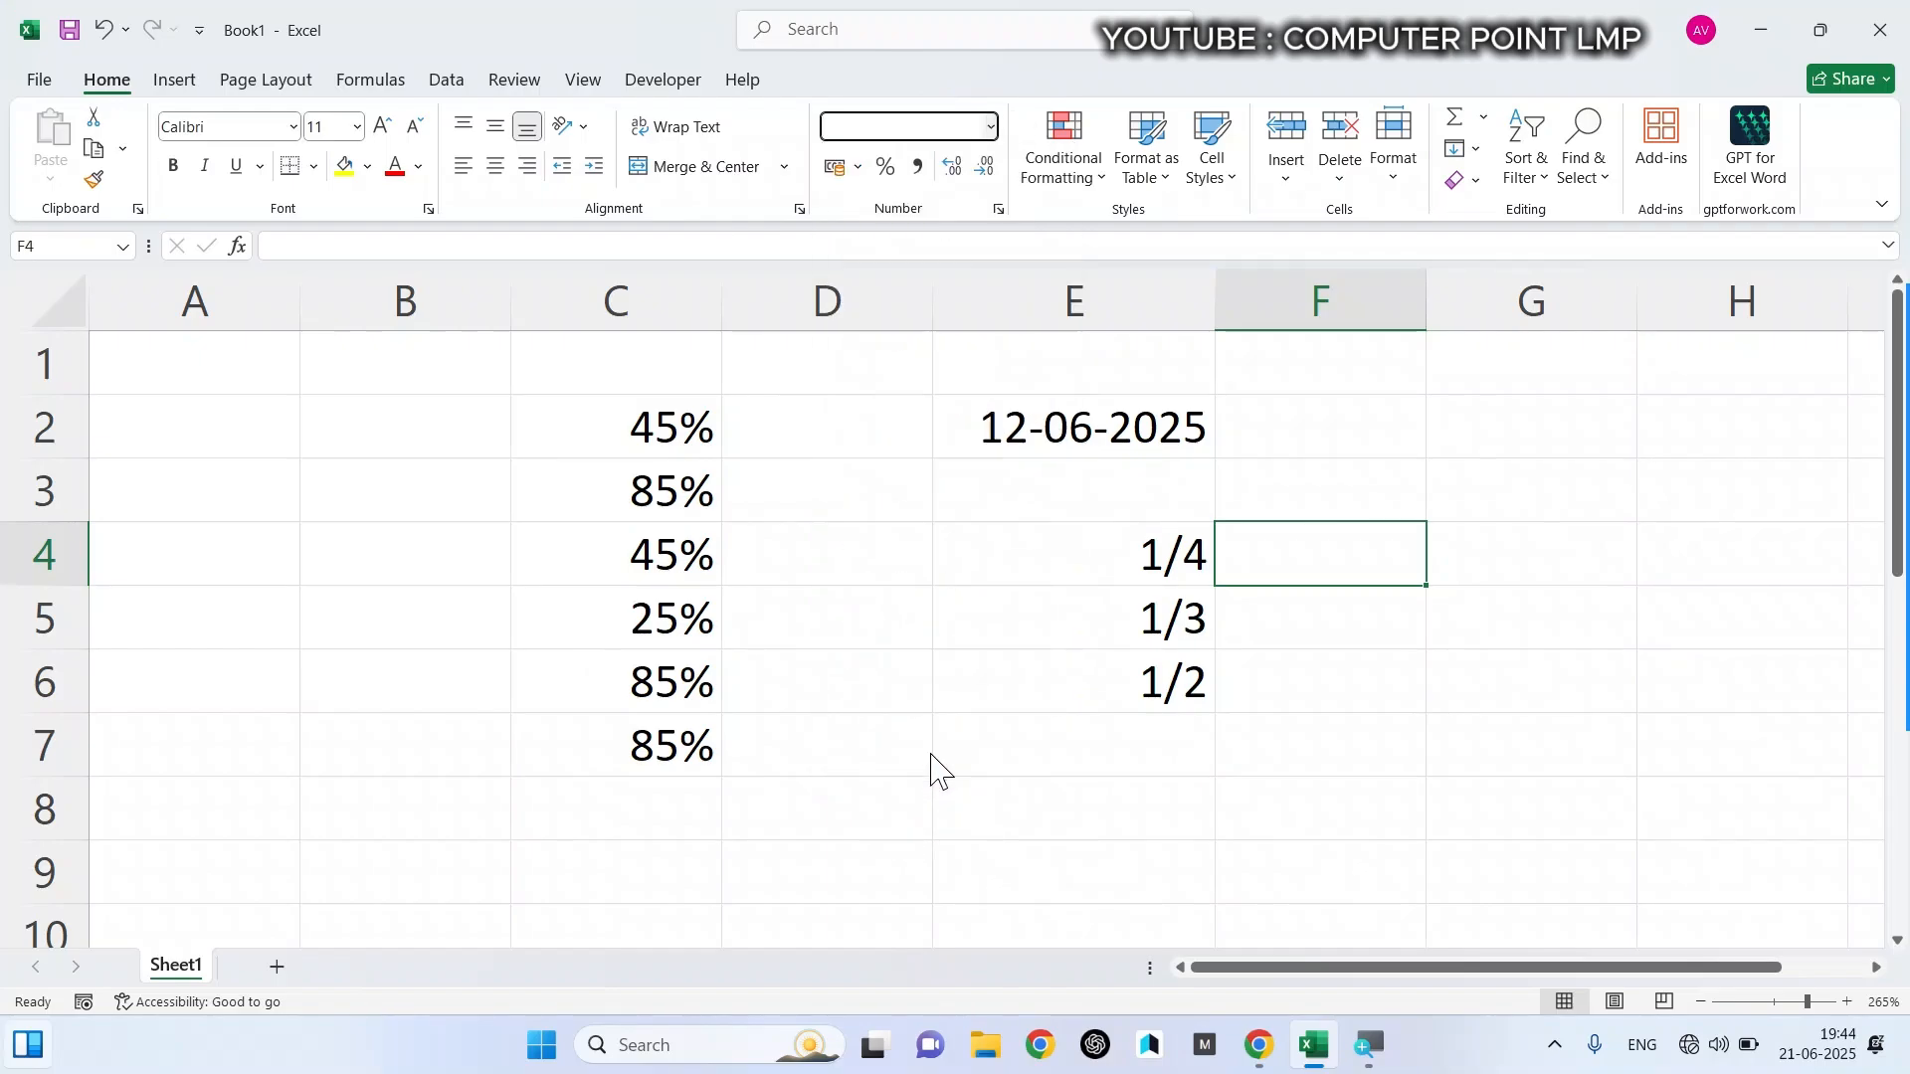
{"action": "left_click_drag", "start_coordinate": [506, 40], "coordinate": [753, 183]}
{"action": "left_click", "coordinate": [567, 286]}
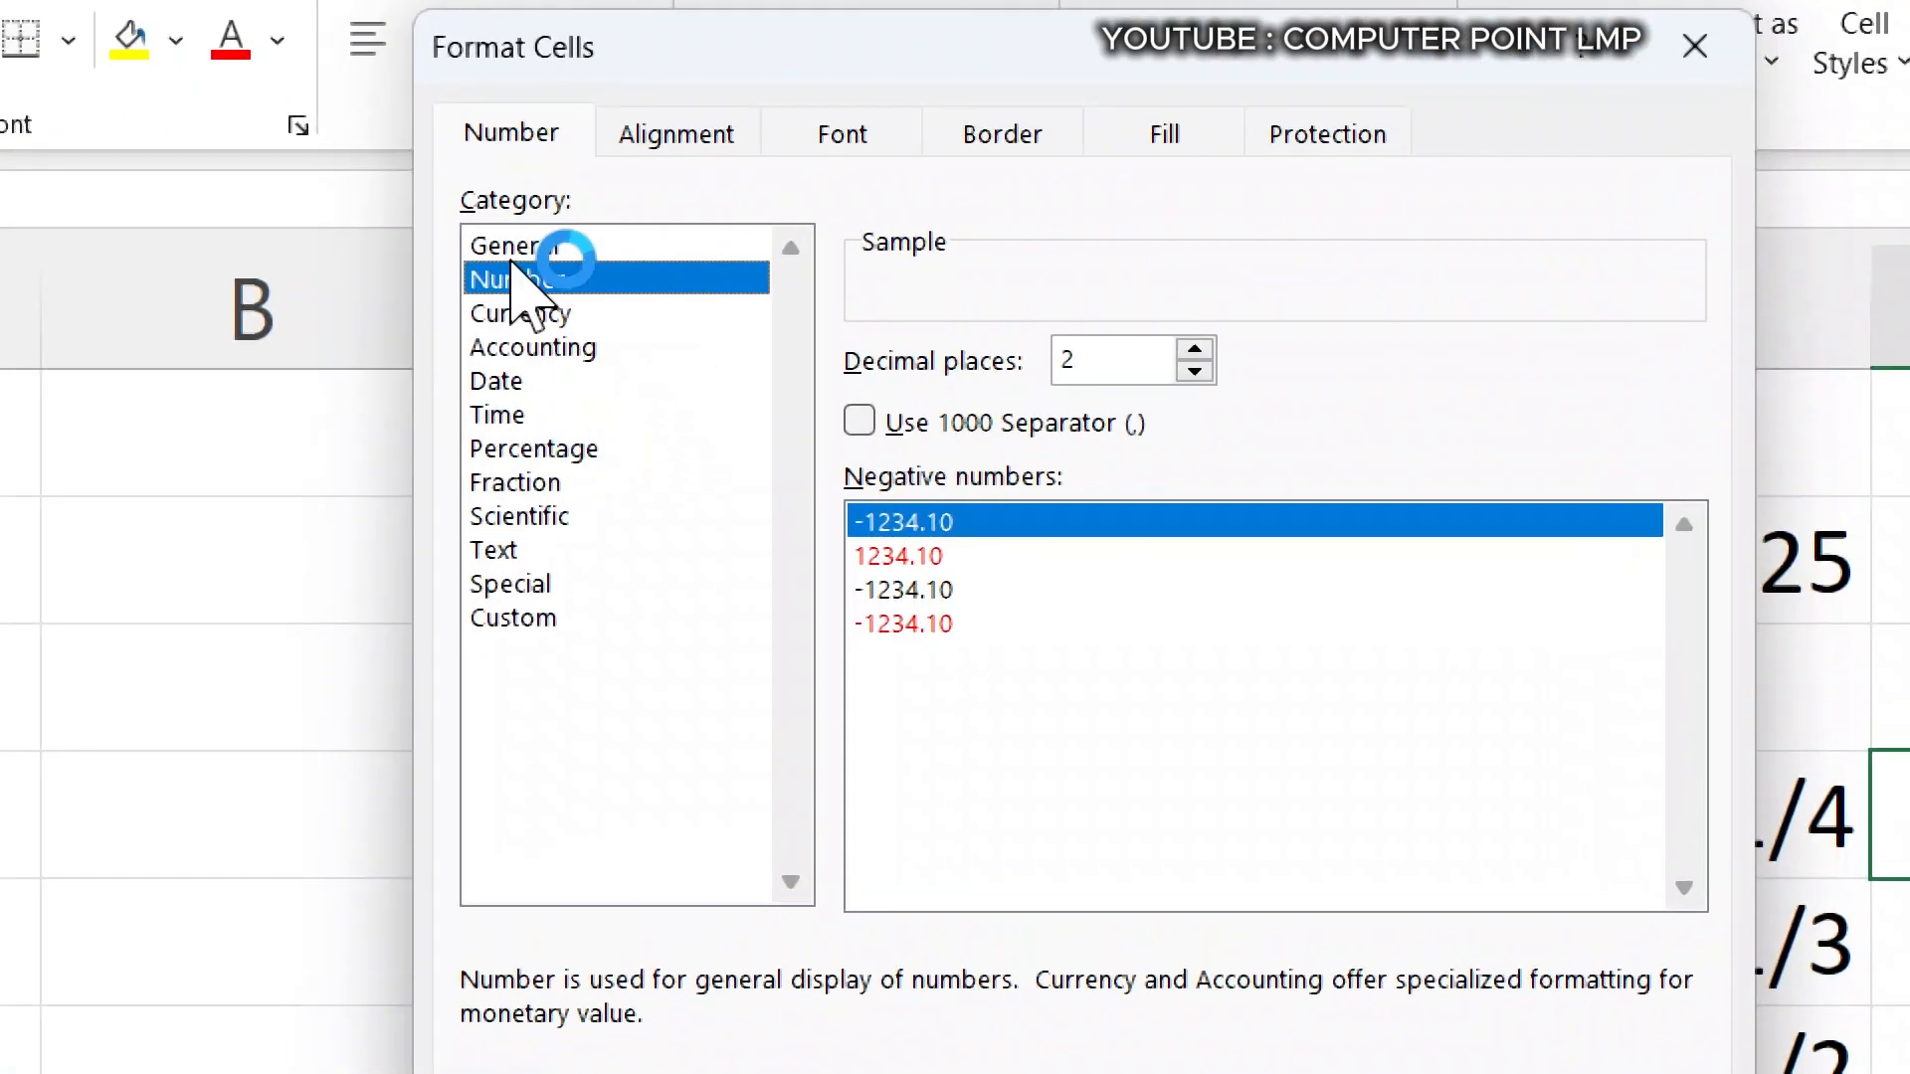
{"action": "left_click", "coordinate": [529, 319]}
{"action": "left_click", "coordinate": [498, 414]}
{"action": "left_click", "coordinate": [512, 483]}
{"action": "left_click", "coordinate": [527, 587]}
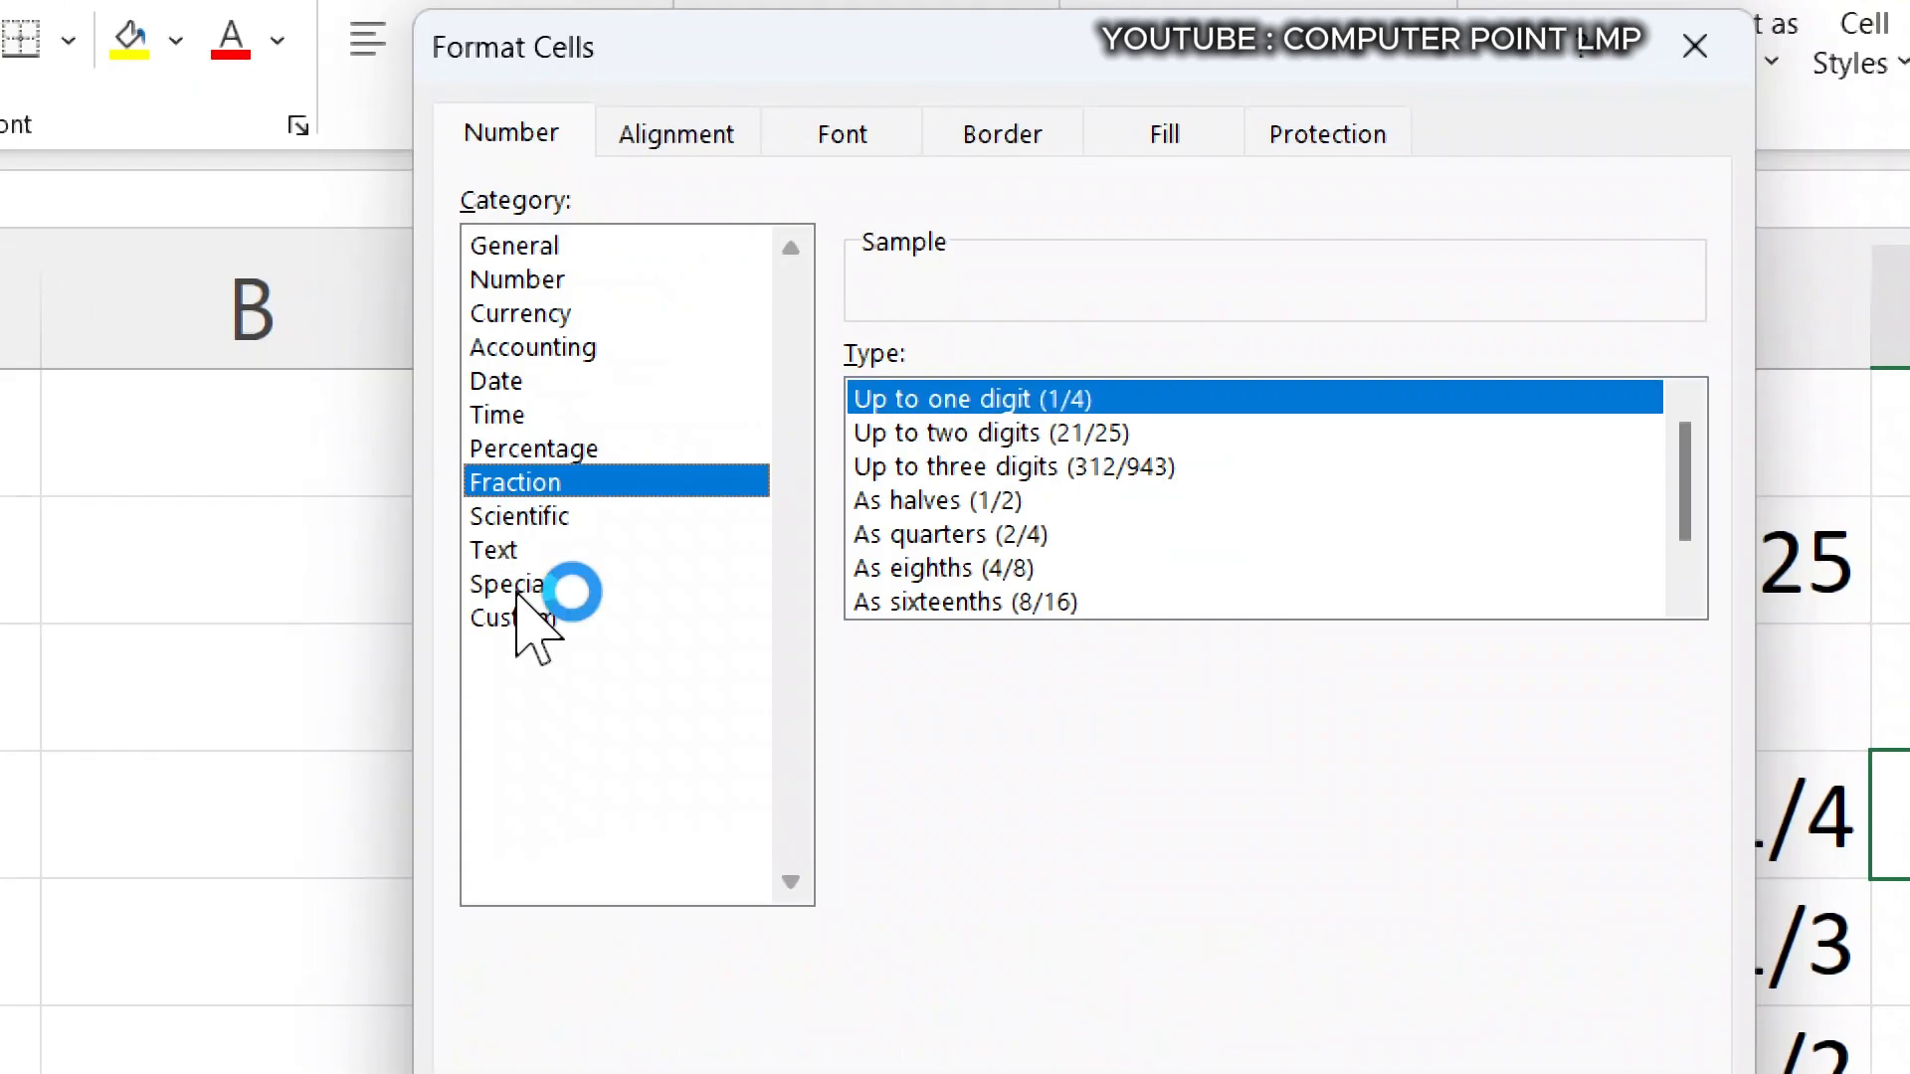
{"action": "left_click", "coordinate": [502, 415]}
- Examine the currency symbols available for the Currency category
{"action": "left_click", "coordinate": [512, 313]}
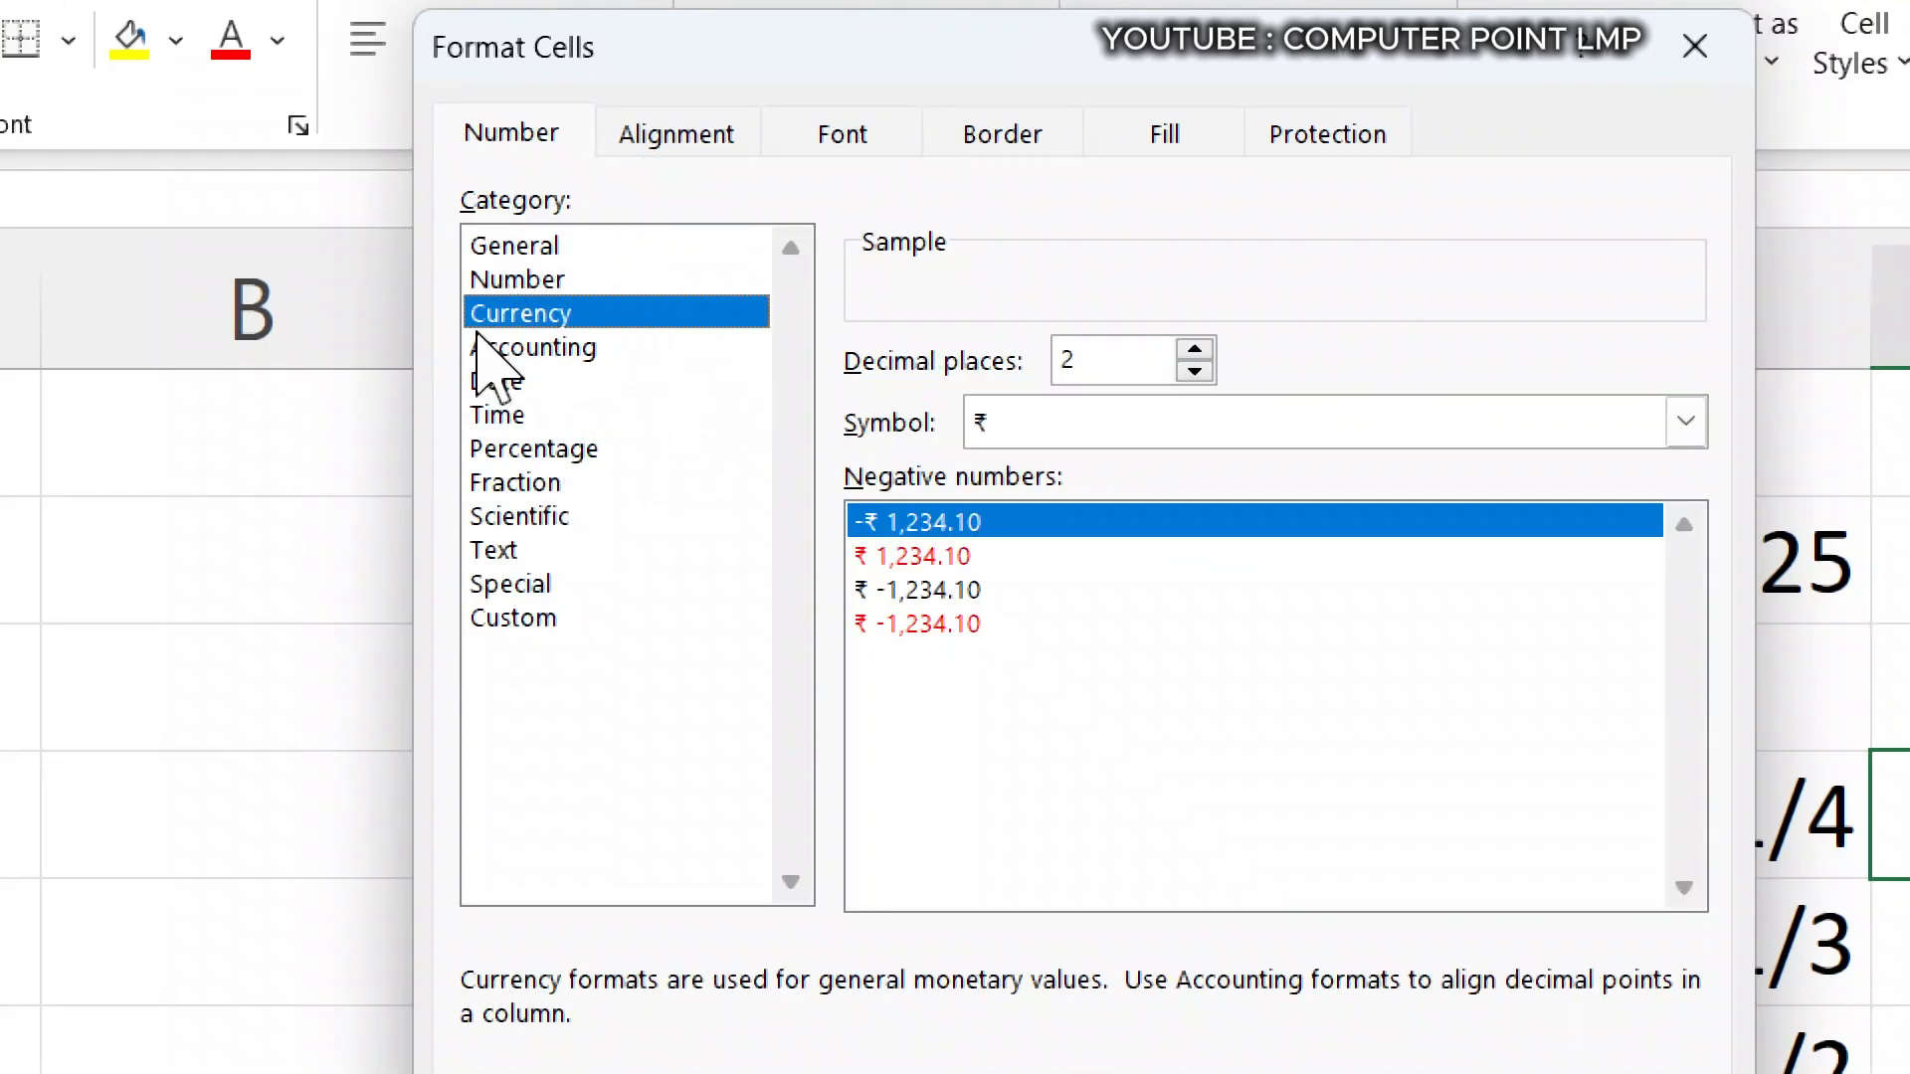
{"action": "left_click", "coordinate": [1198, 418]}
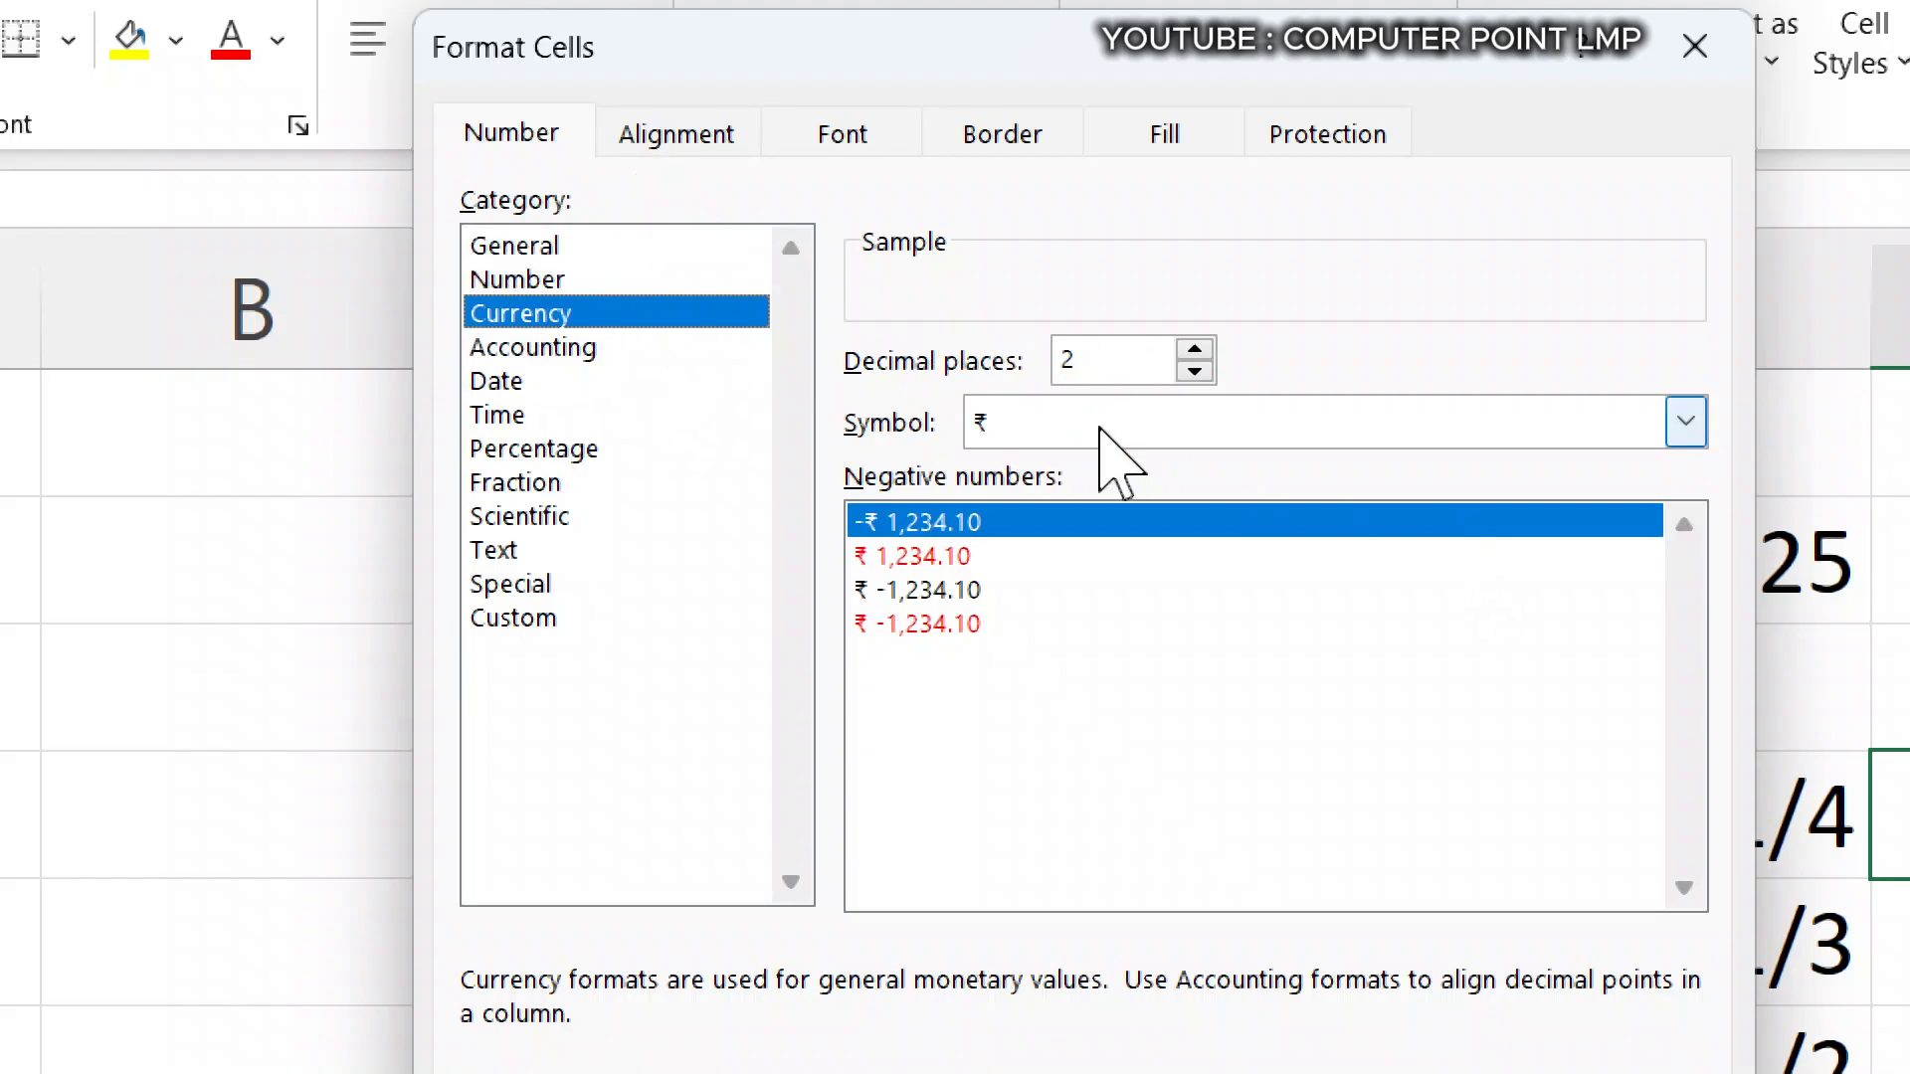
{"action": "scroll", "coordinate": [1144, 789], "scroll_direction": "down", "scroll_amount": 2}
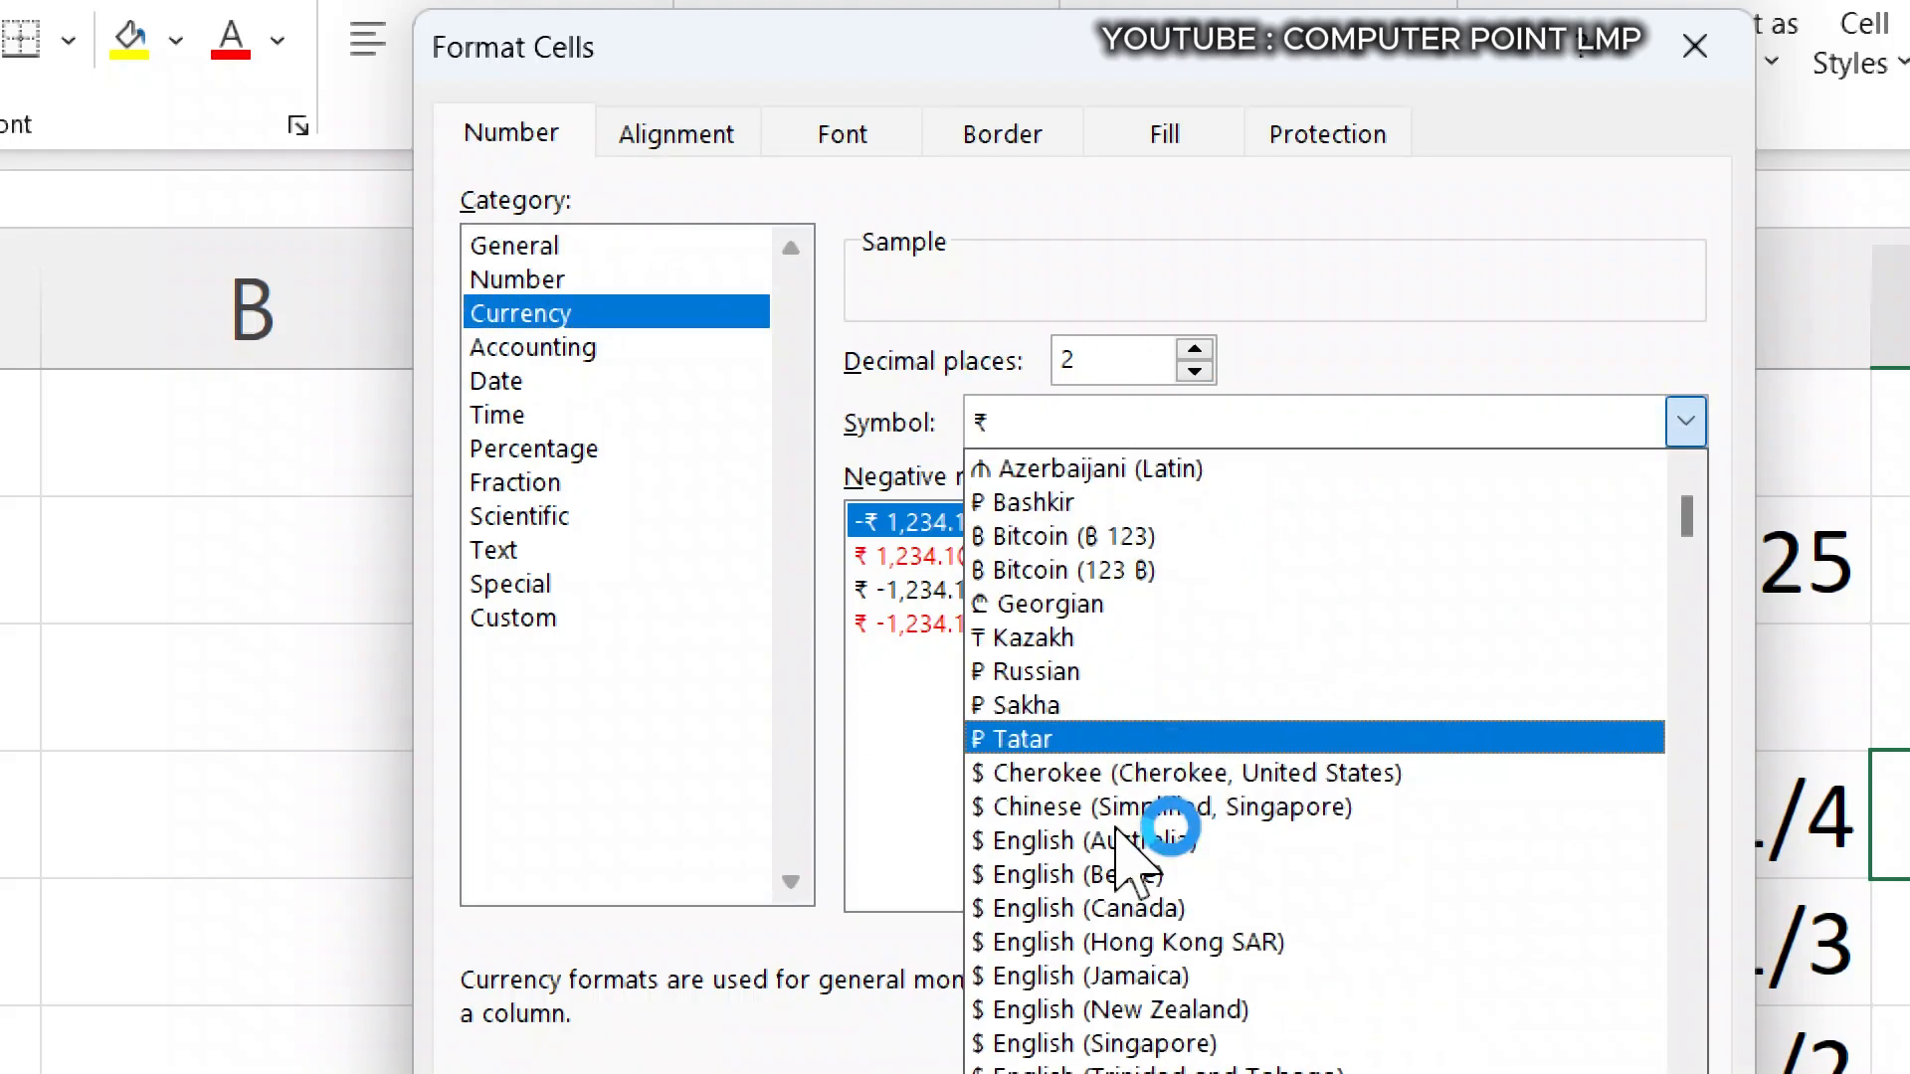
{"action": "scroll", "coordinate": [1091, 736], "scroll_direction": "down", "scroll_amount": 3}
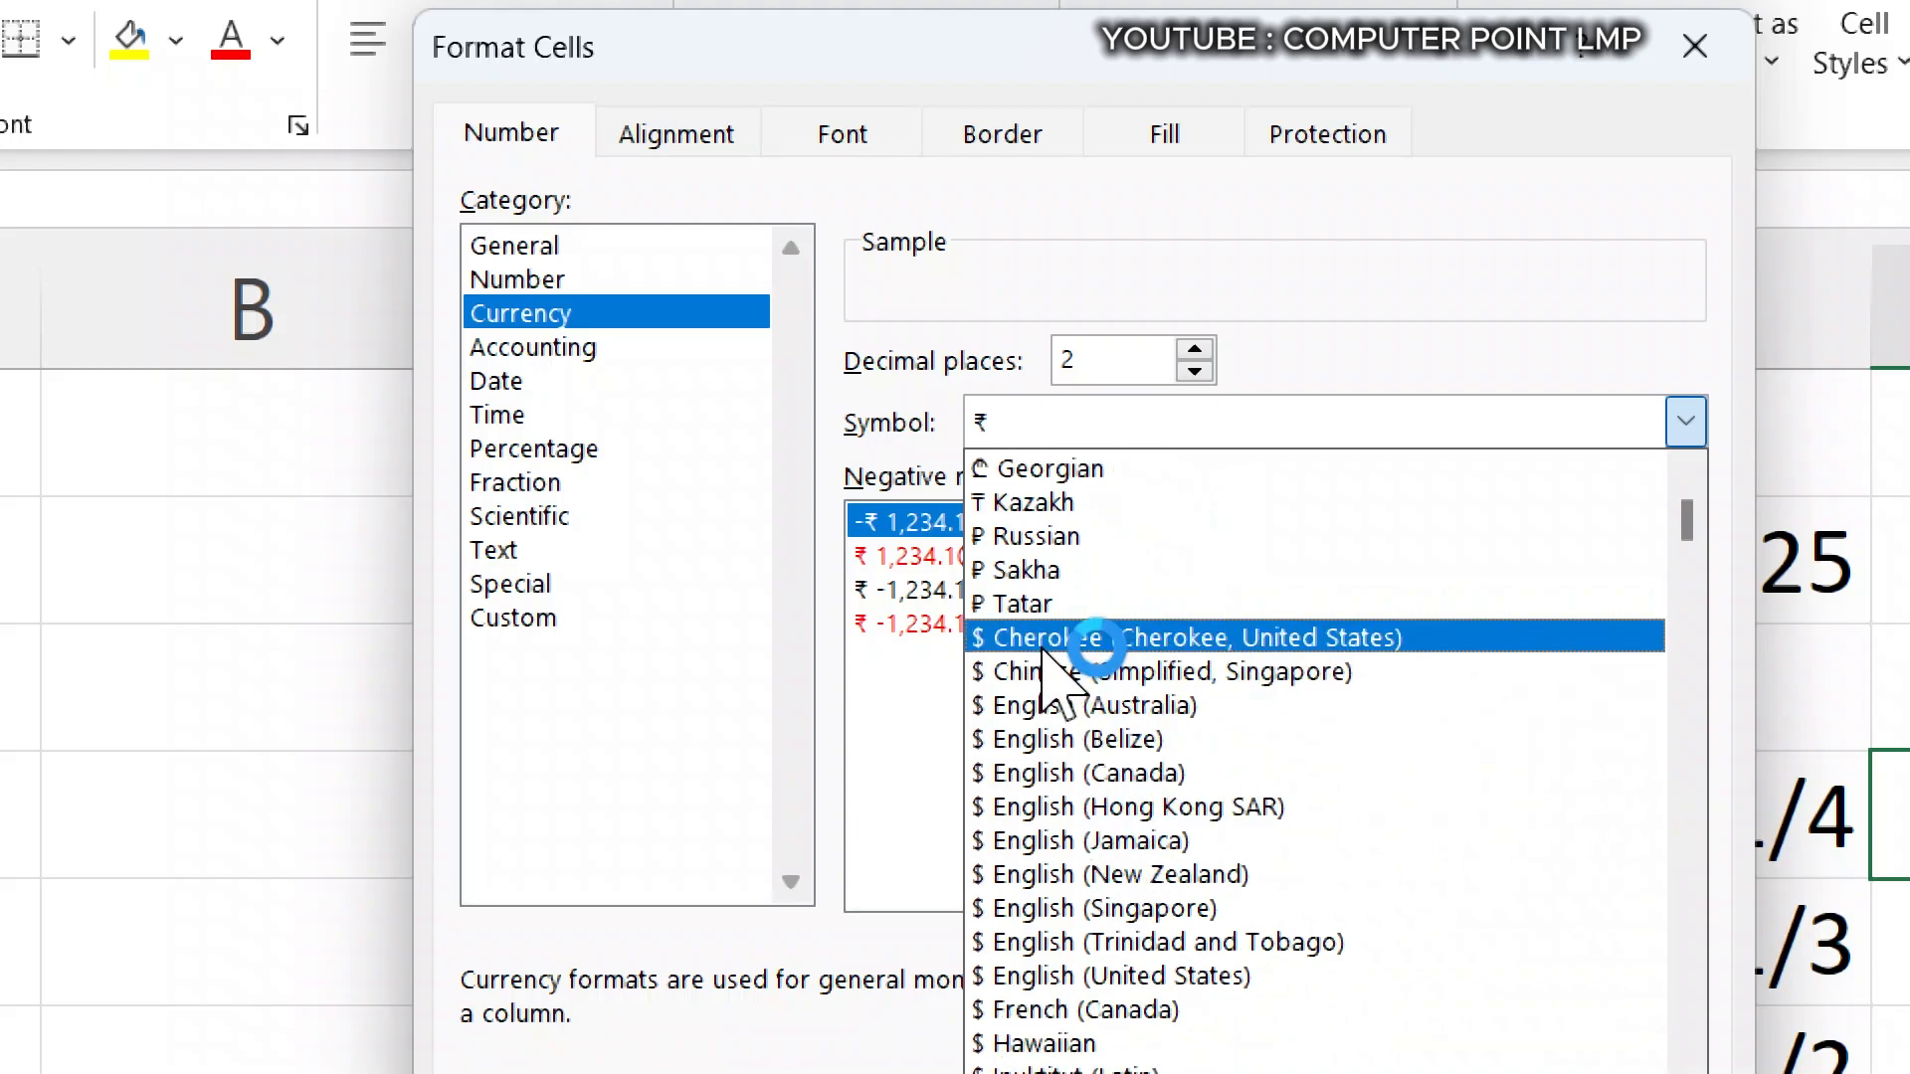
{"action": "scroll", "coordinate": [1066, 776], "scroll_direction": "down", "scroll_amount": 1}
{"action": "scroll", "coordinate": [1071, 808], "scroll_direction": "down", "scroll_amount": 5}
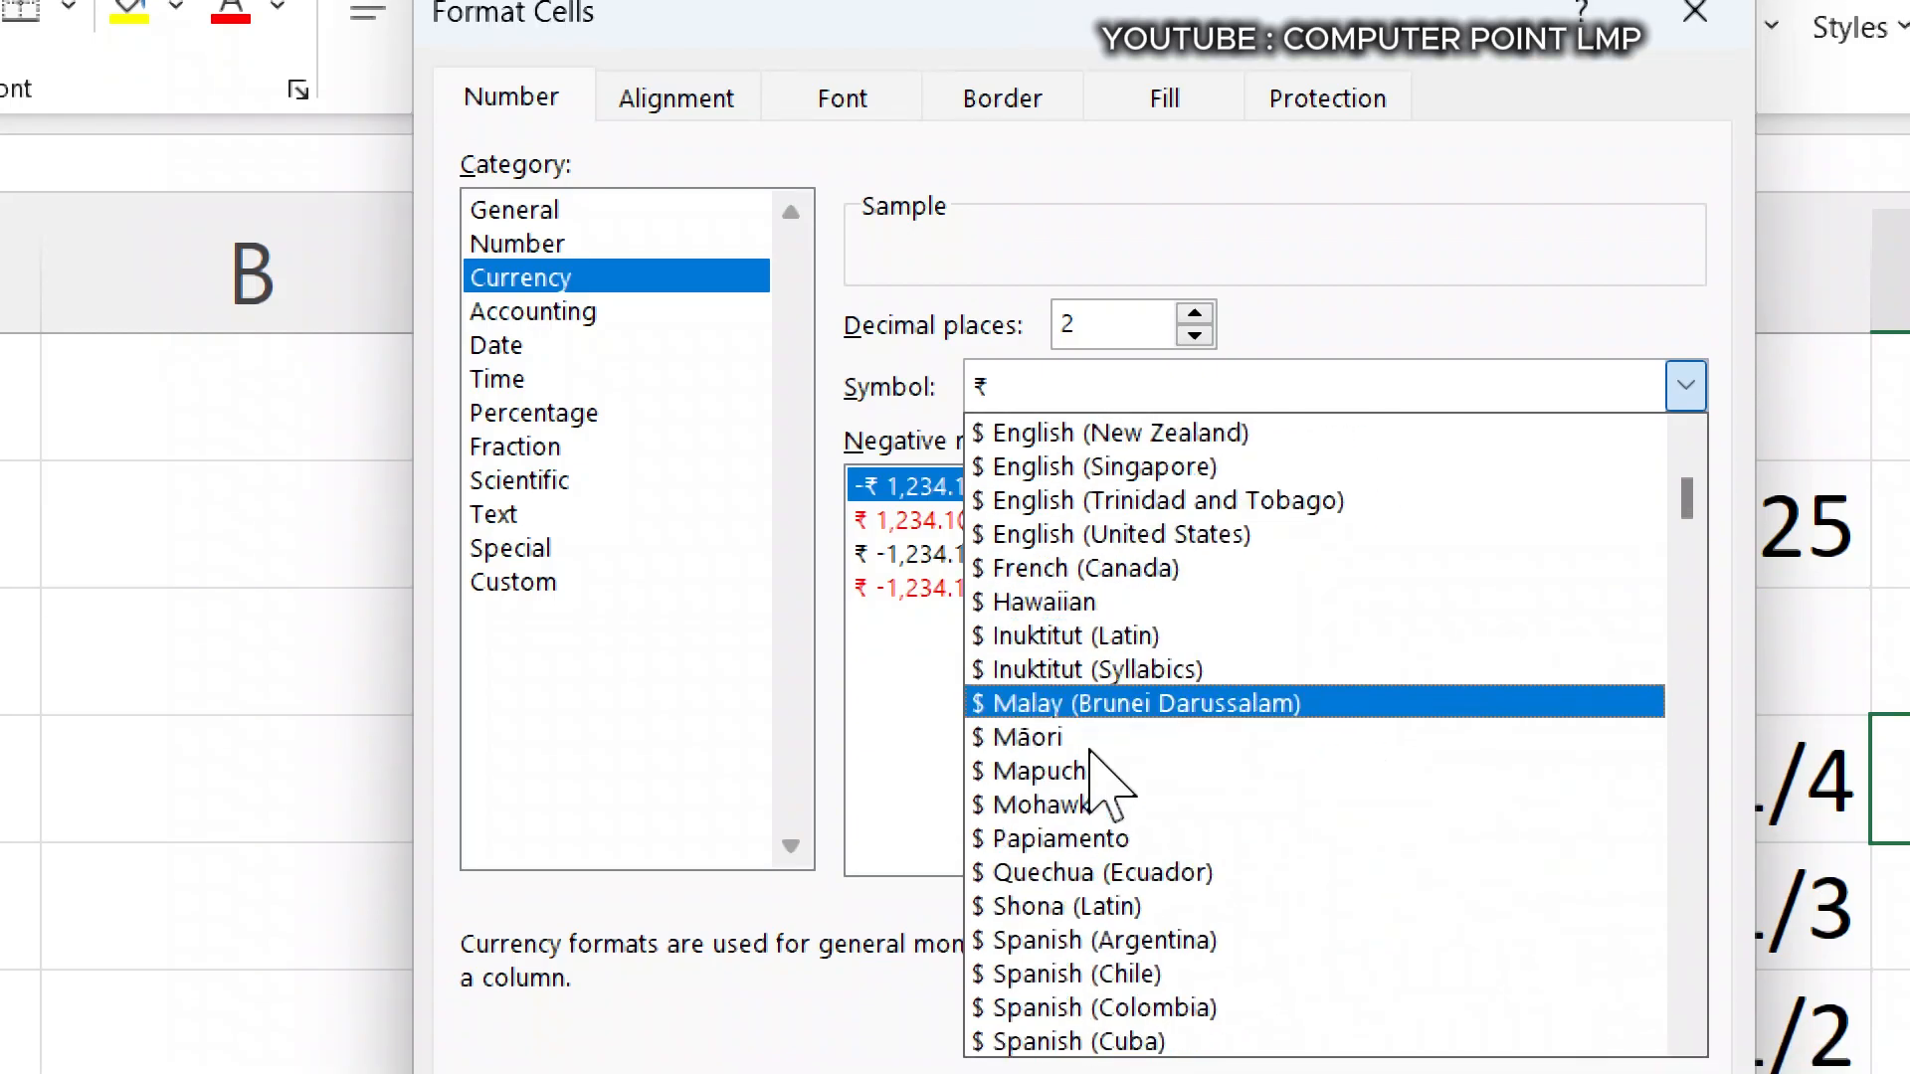
{"action": "scroll", "coordinate": [1094, 835], "scroll_direction": "down", "scroll_amount": 6}
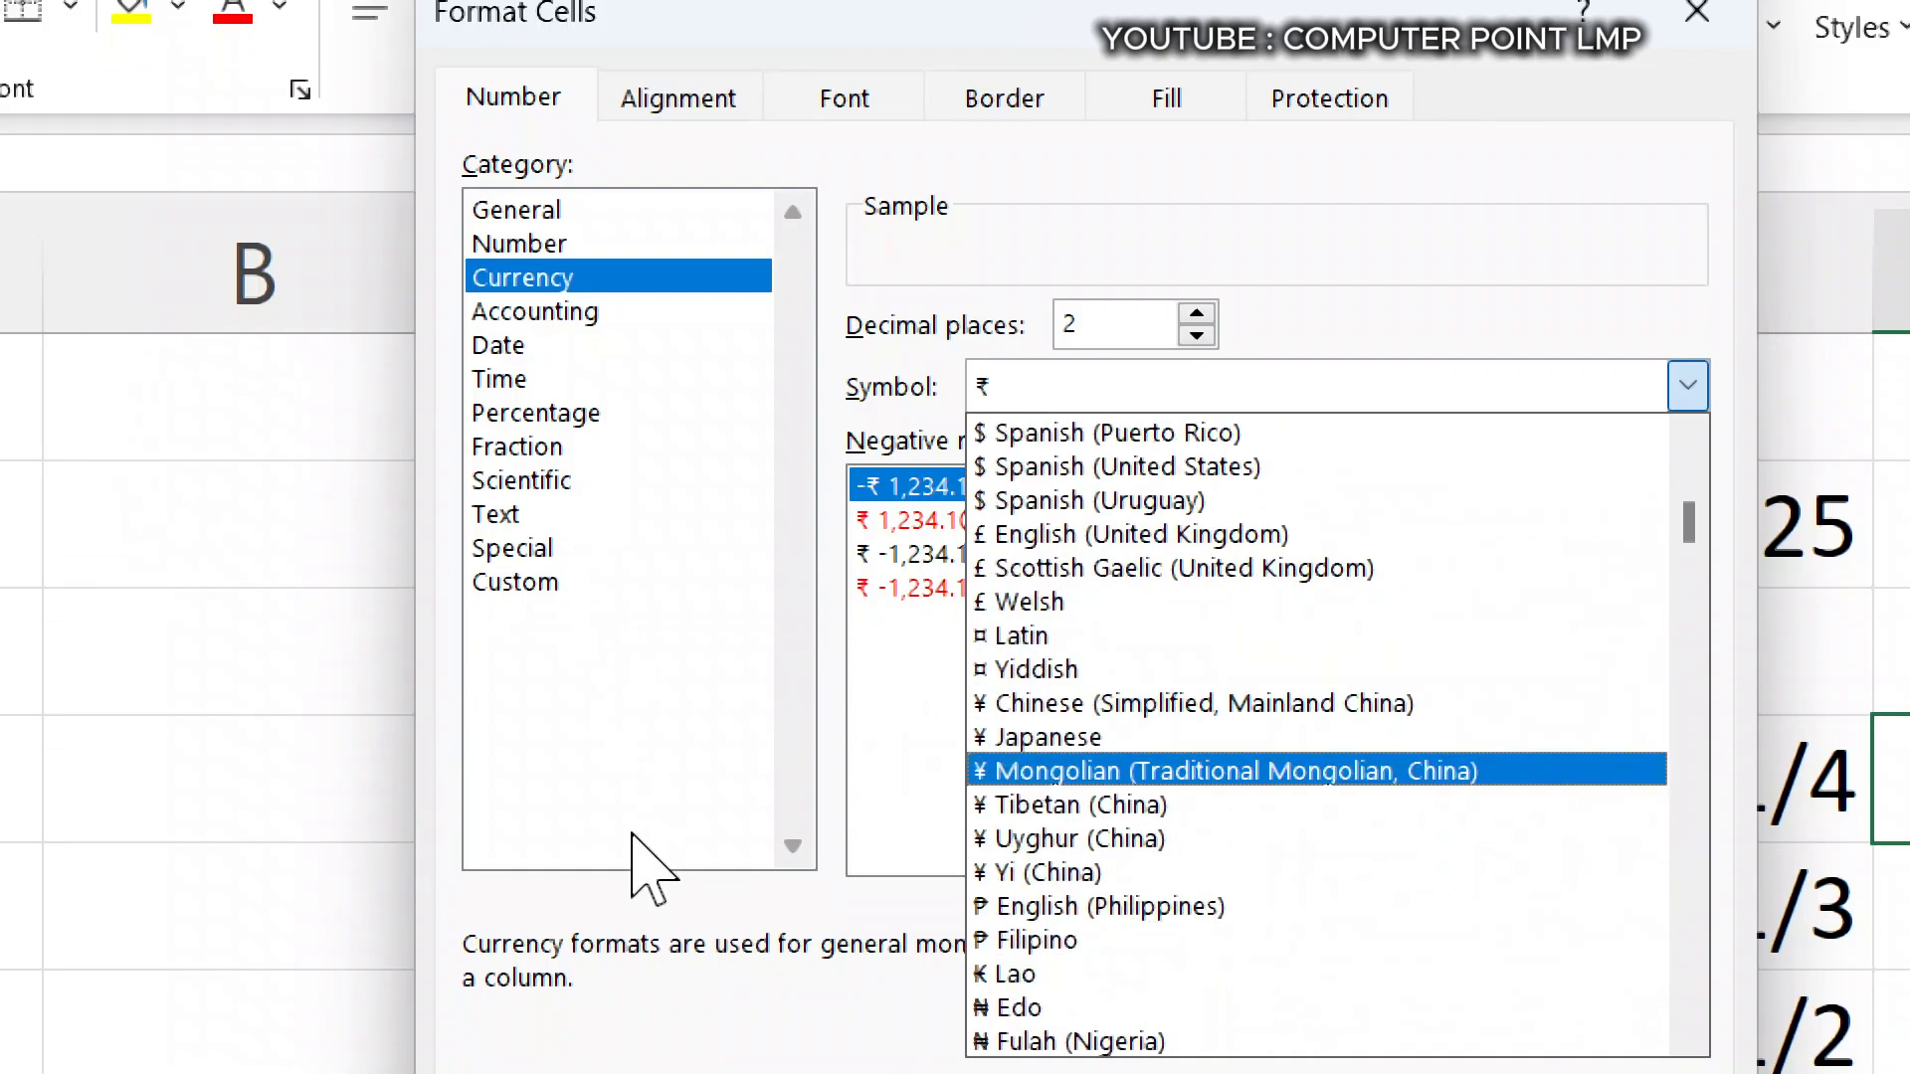
{"action": "left_click", "coordinate": [646, 753]}
- Review the Accounting options and the Date types, including 2012-03-14 and Wednesday, 14 March, 2012, and close the format settings without applying anything
{"action": "left_click", "coordinate": [597, 311]}
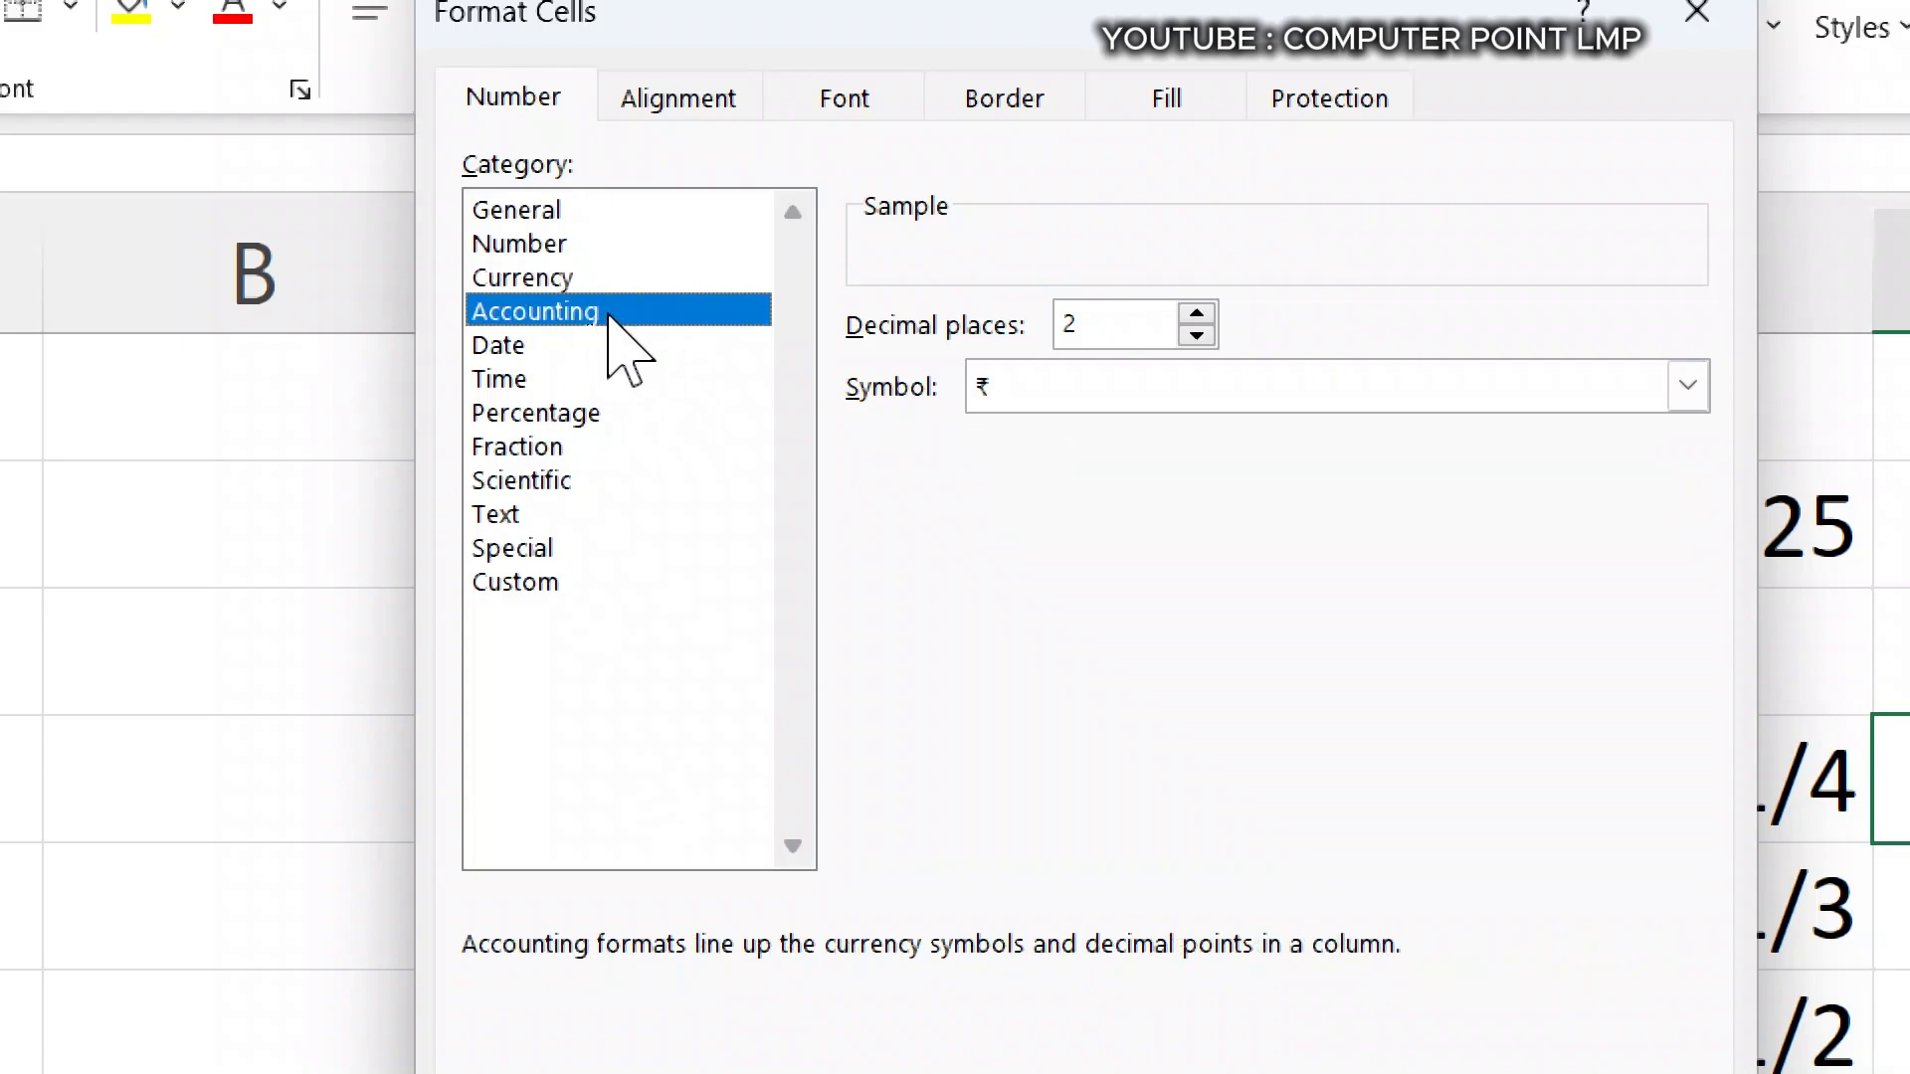
{"action": "left_click", "coordinate": [592, 345]}
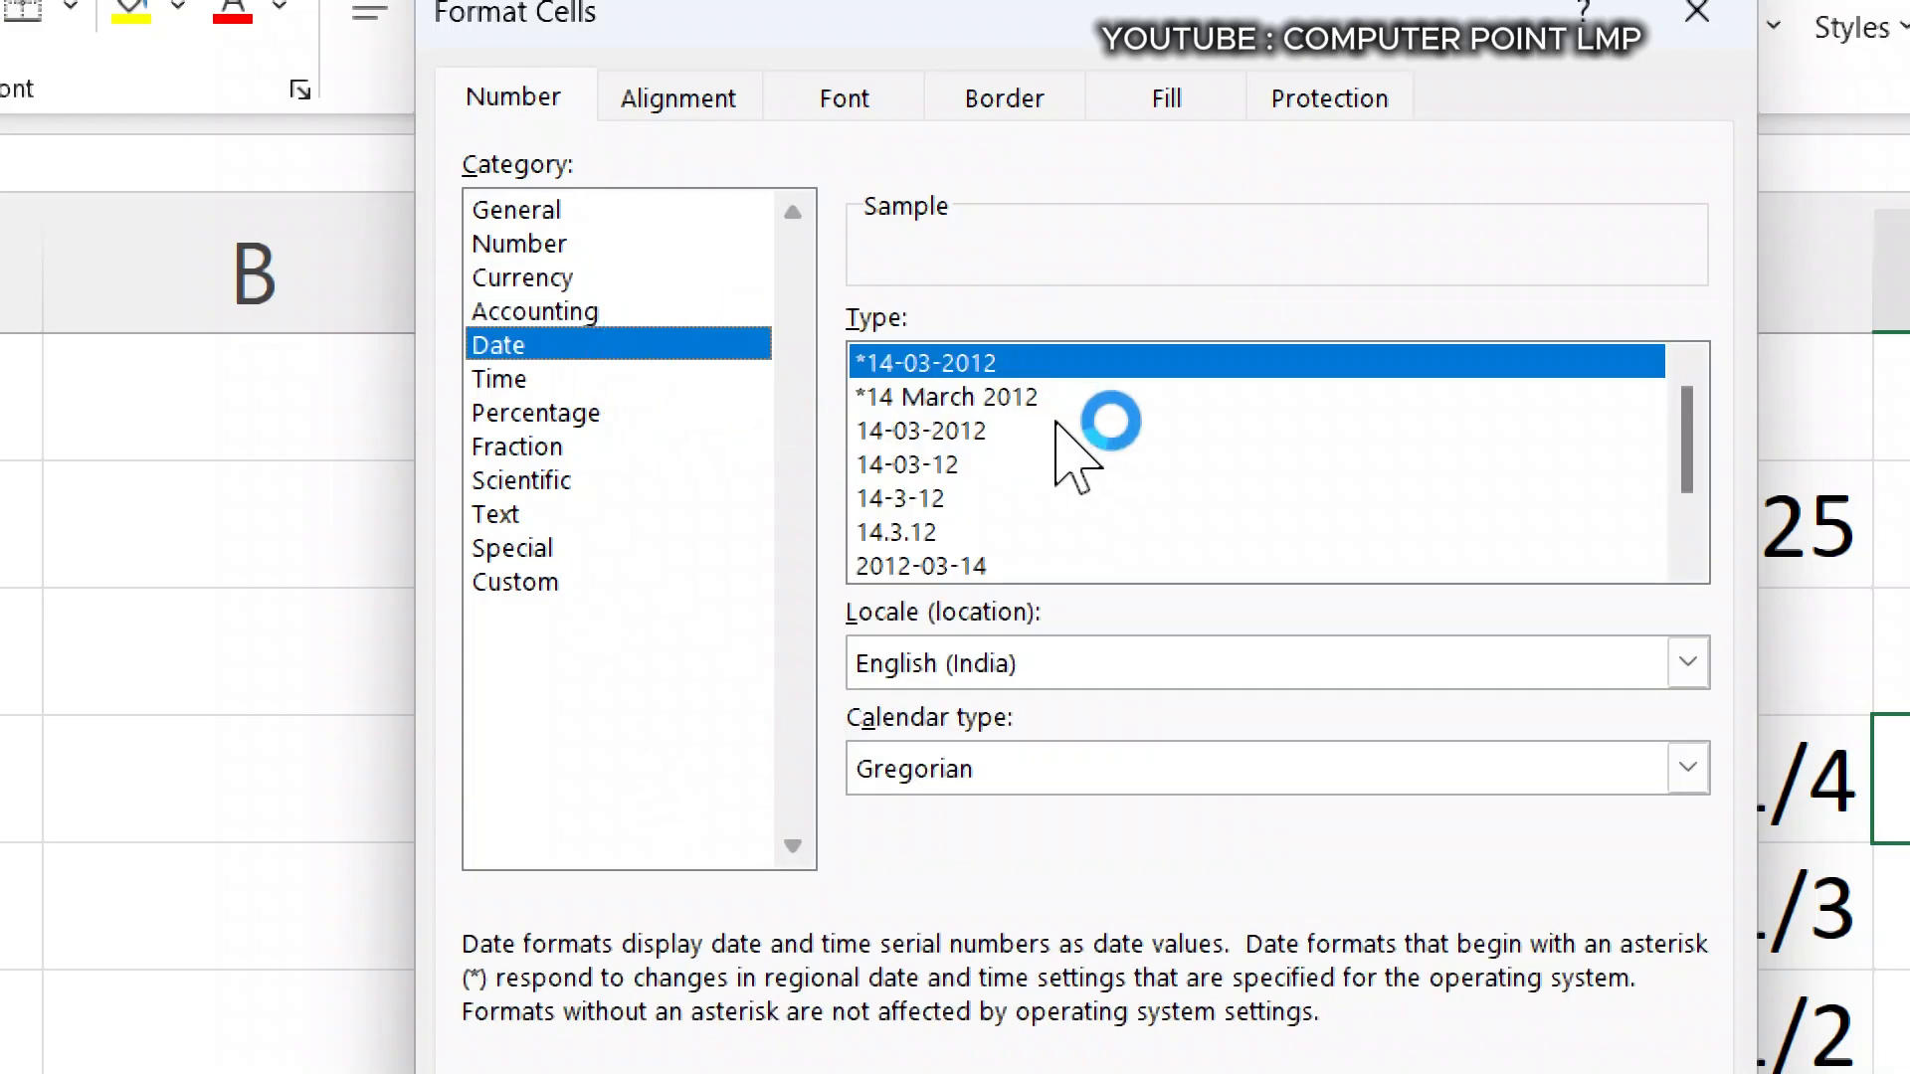
{"action": "left_click", "coordinate": [1013, 397]}
{"action": "scroll", "coordinate": [1035, 468], "scroll_direction": "down", "scroll_amount": 1}
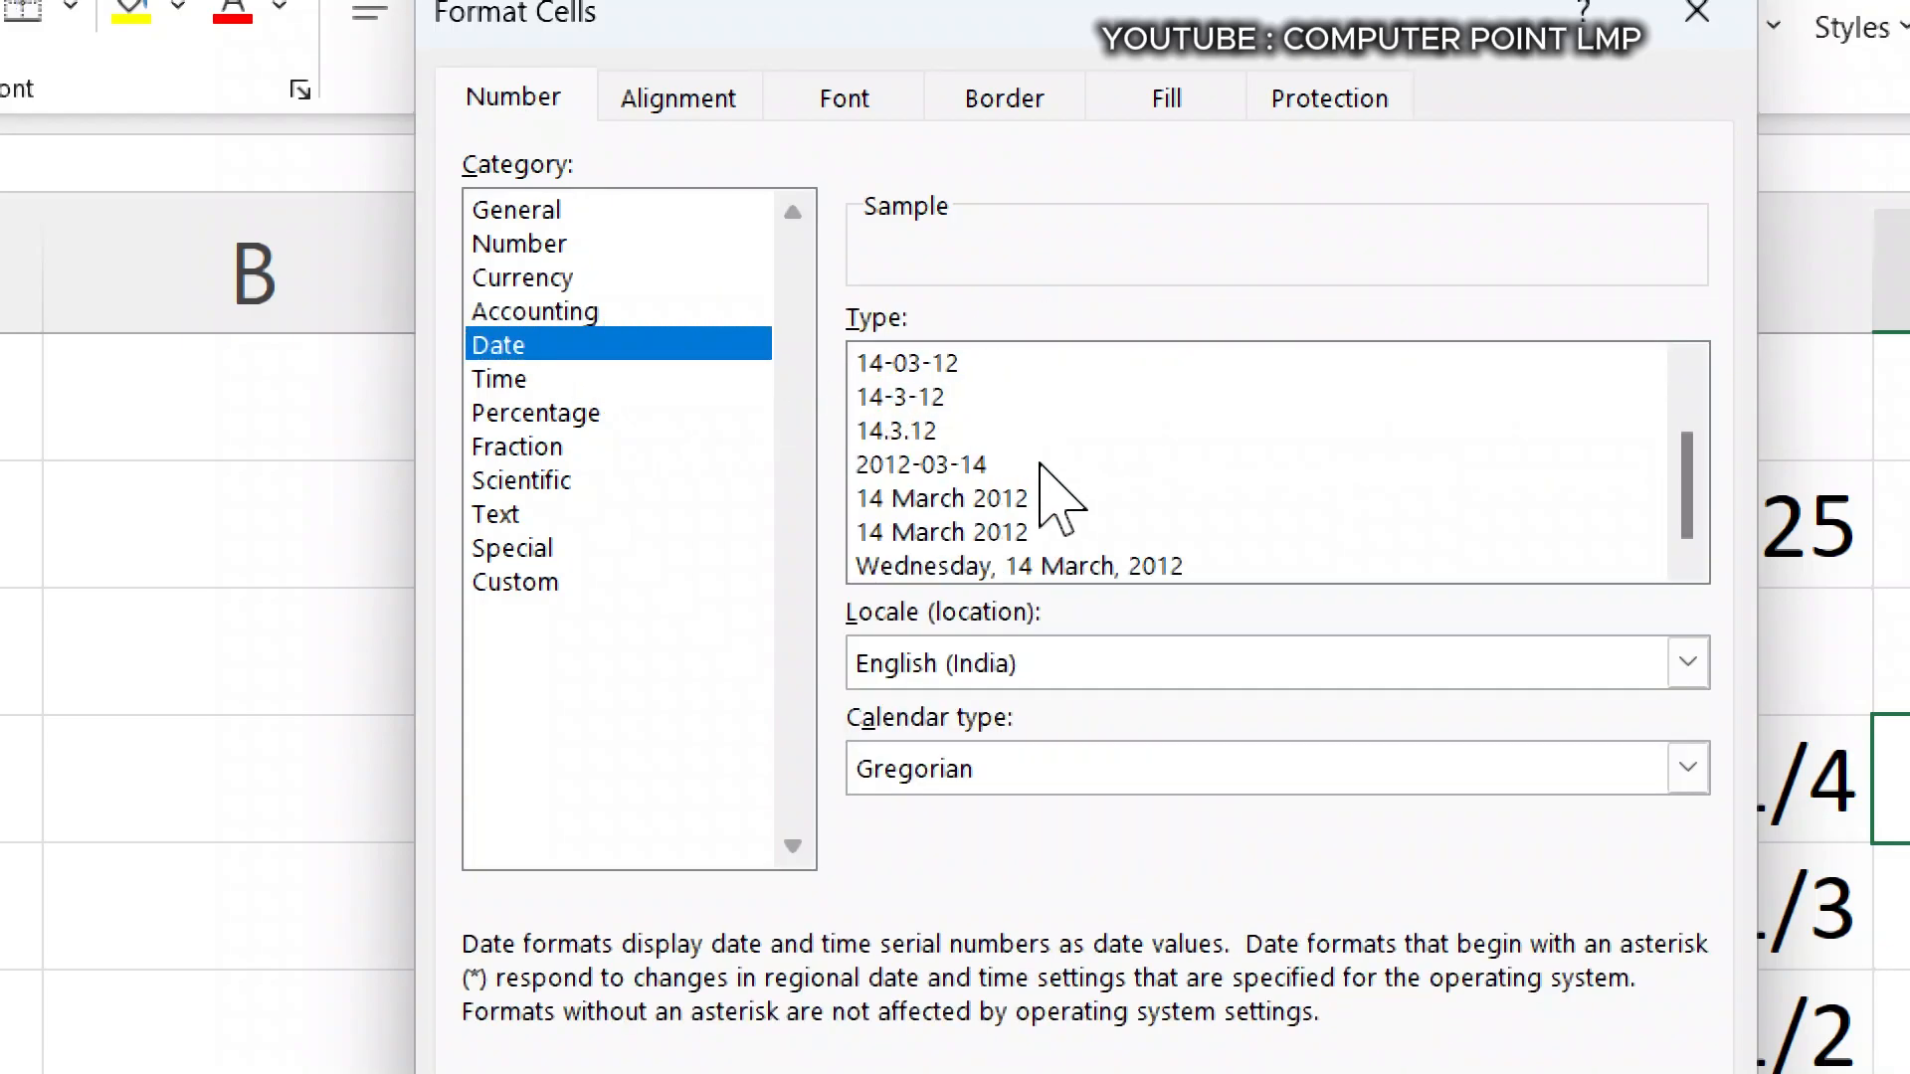
{"action": "left_click", "coordinate": [1038, 532]}
{"action": "left_click", "coordinate": [1045, 569]}
{"action": "left_click", "coordinate": [990, 465]}
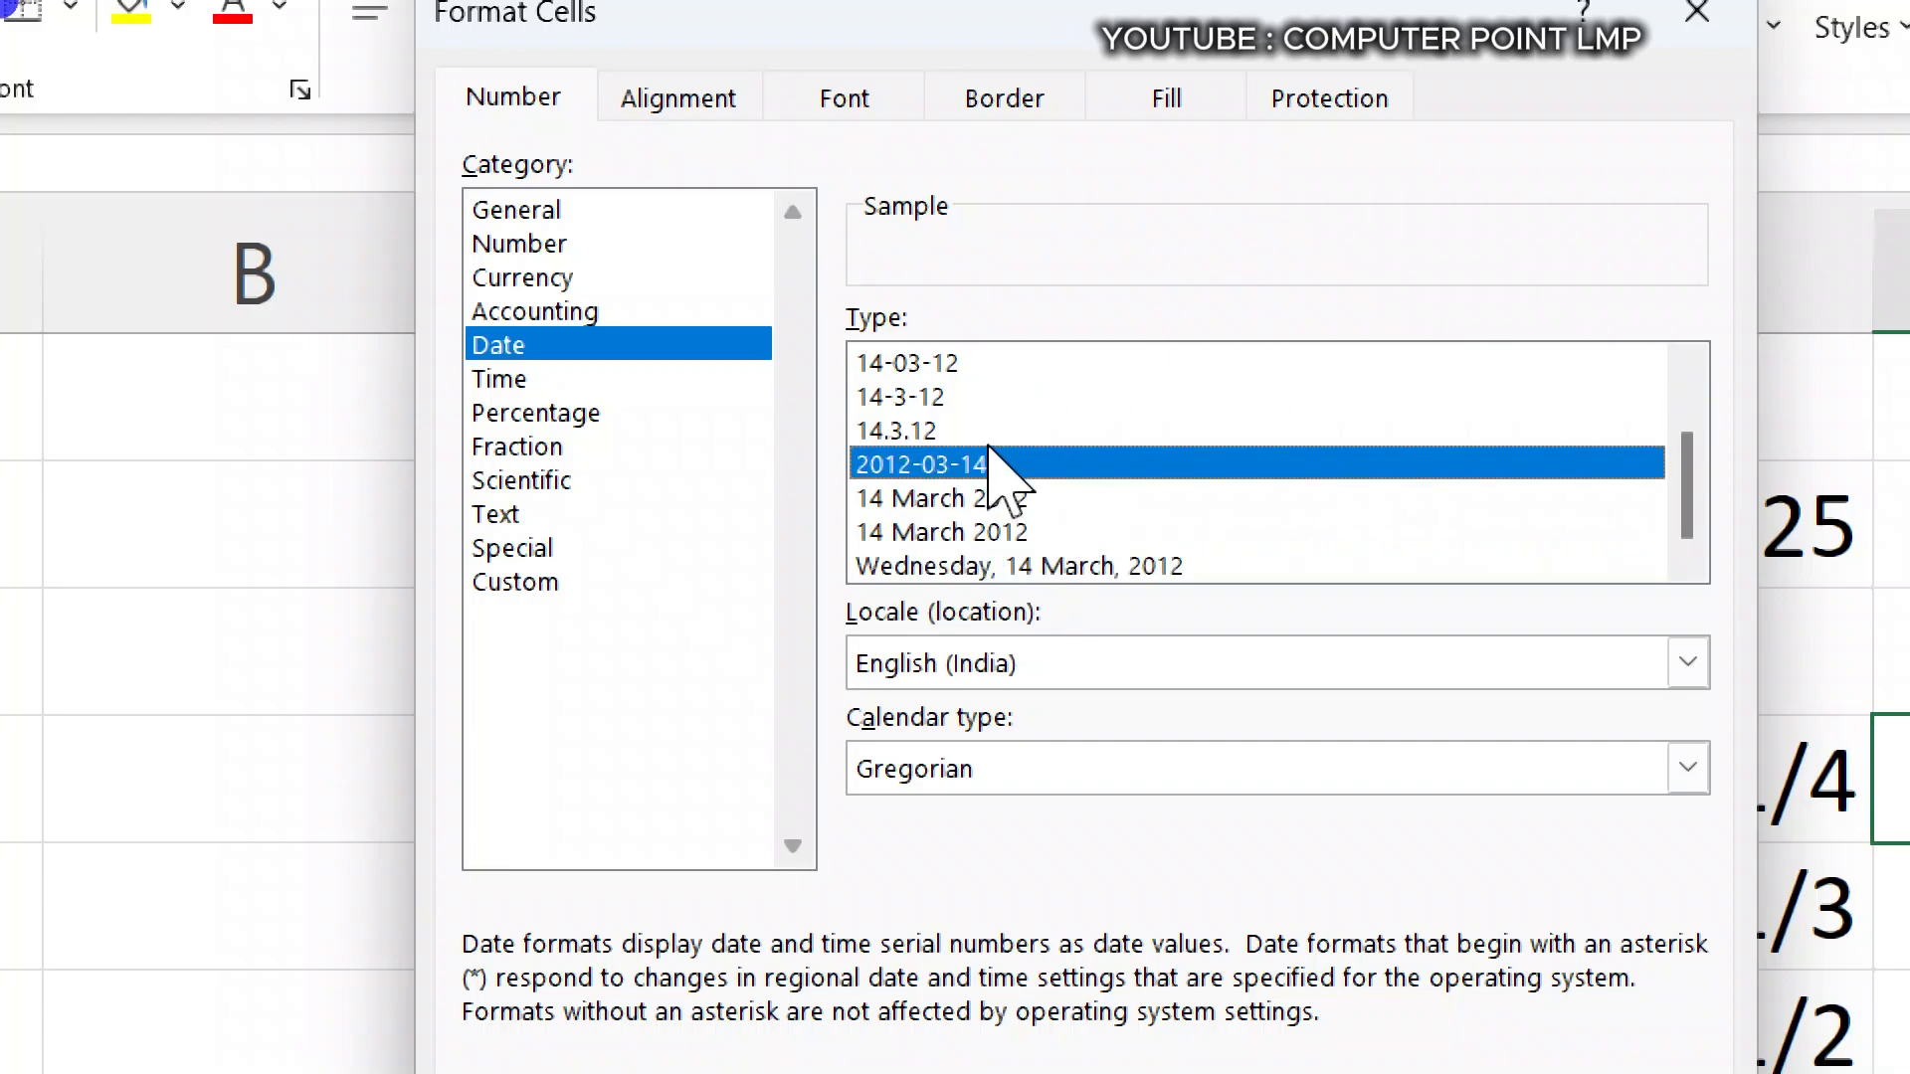
{"action": "left_click", "coordinate": [970, 363]}
{"action": "left_click", "coordinate": [990, 498]}
{"action": "left_click", "coordinate": [1022, 566]}
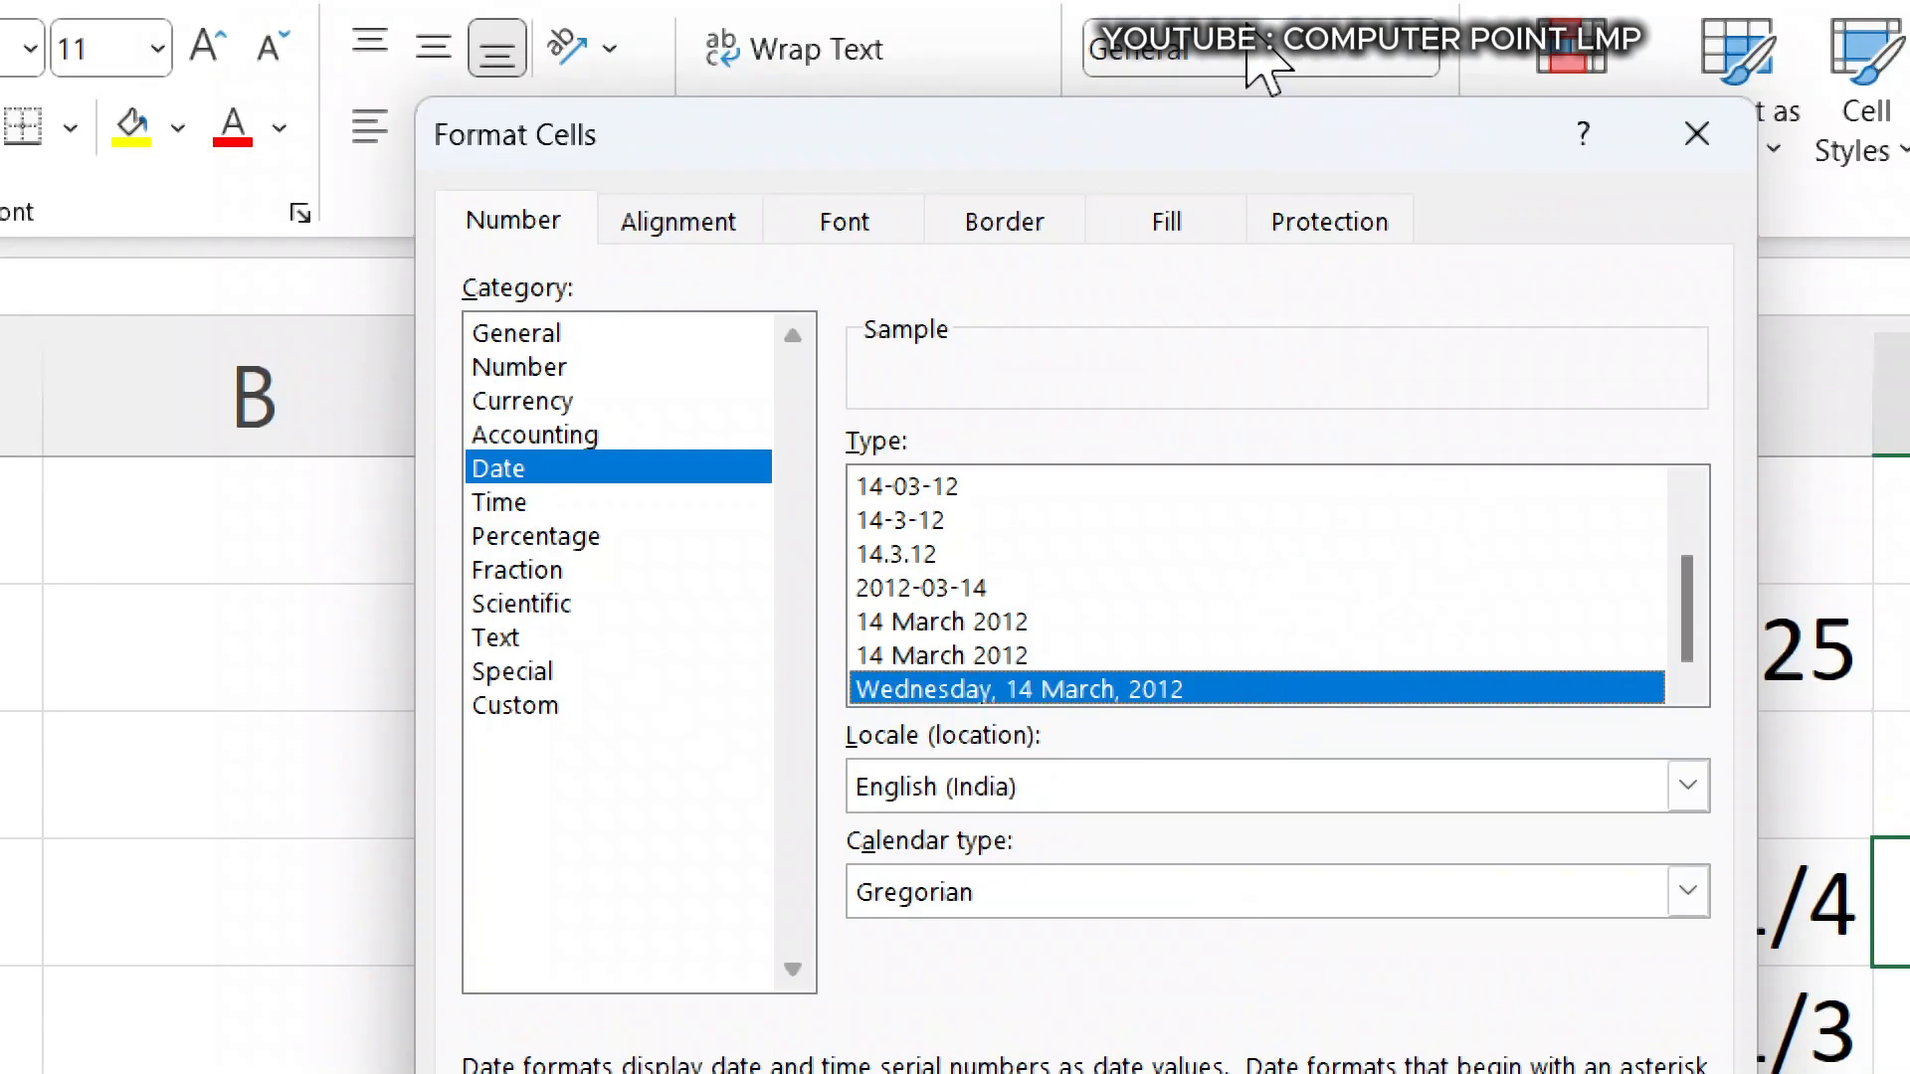
{"action": "left_click", "coordinate": [1658, 134]}
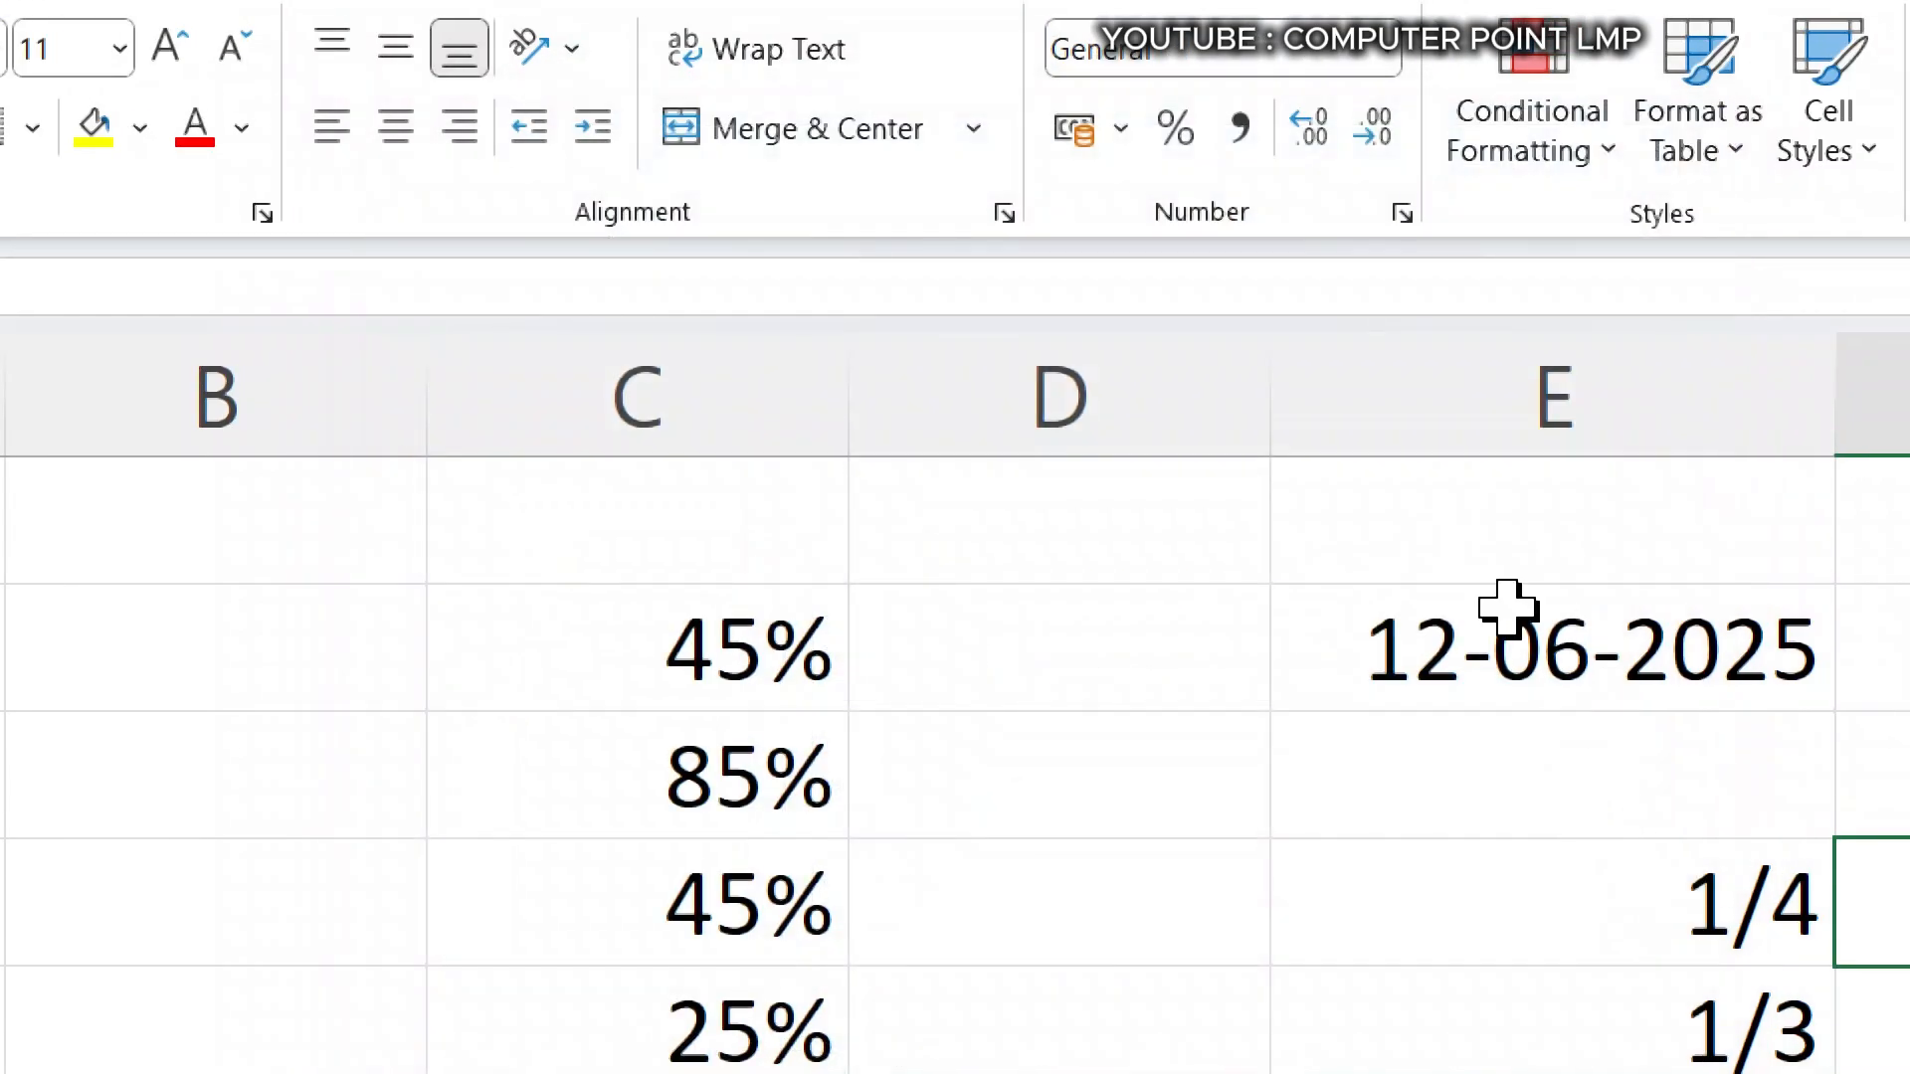
- Format the date in cell E2 with the Date type Wednesday, 14 March, 2012
{"action": "left_click", "coordinate": [1503, 612]}
{"action": "left_click", "coordinate": [1387, 50]}
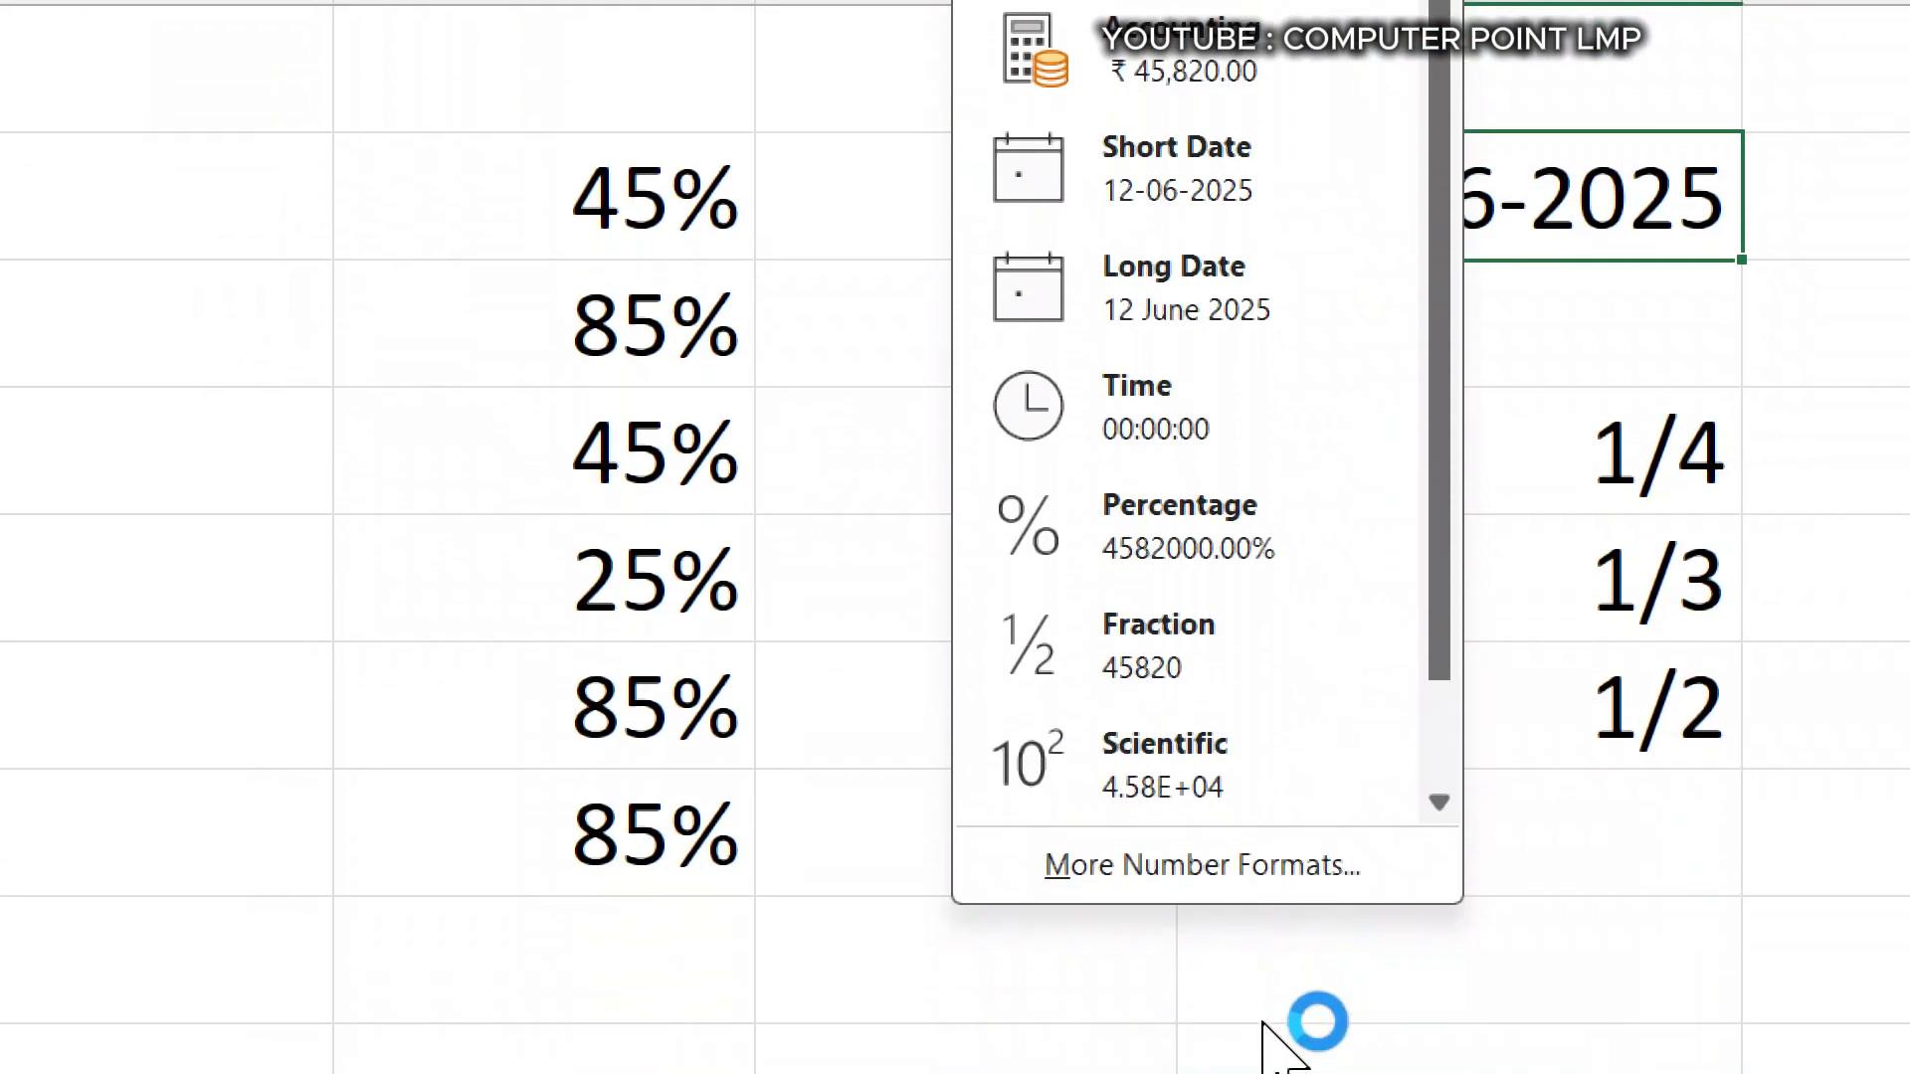
{"action": "left_click", "coordinate": [1146, 889]}
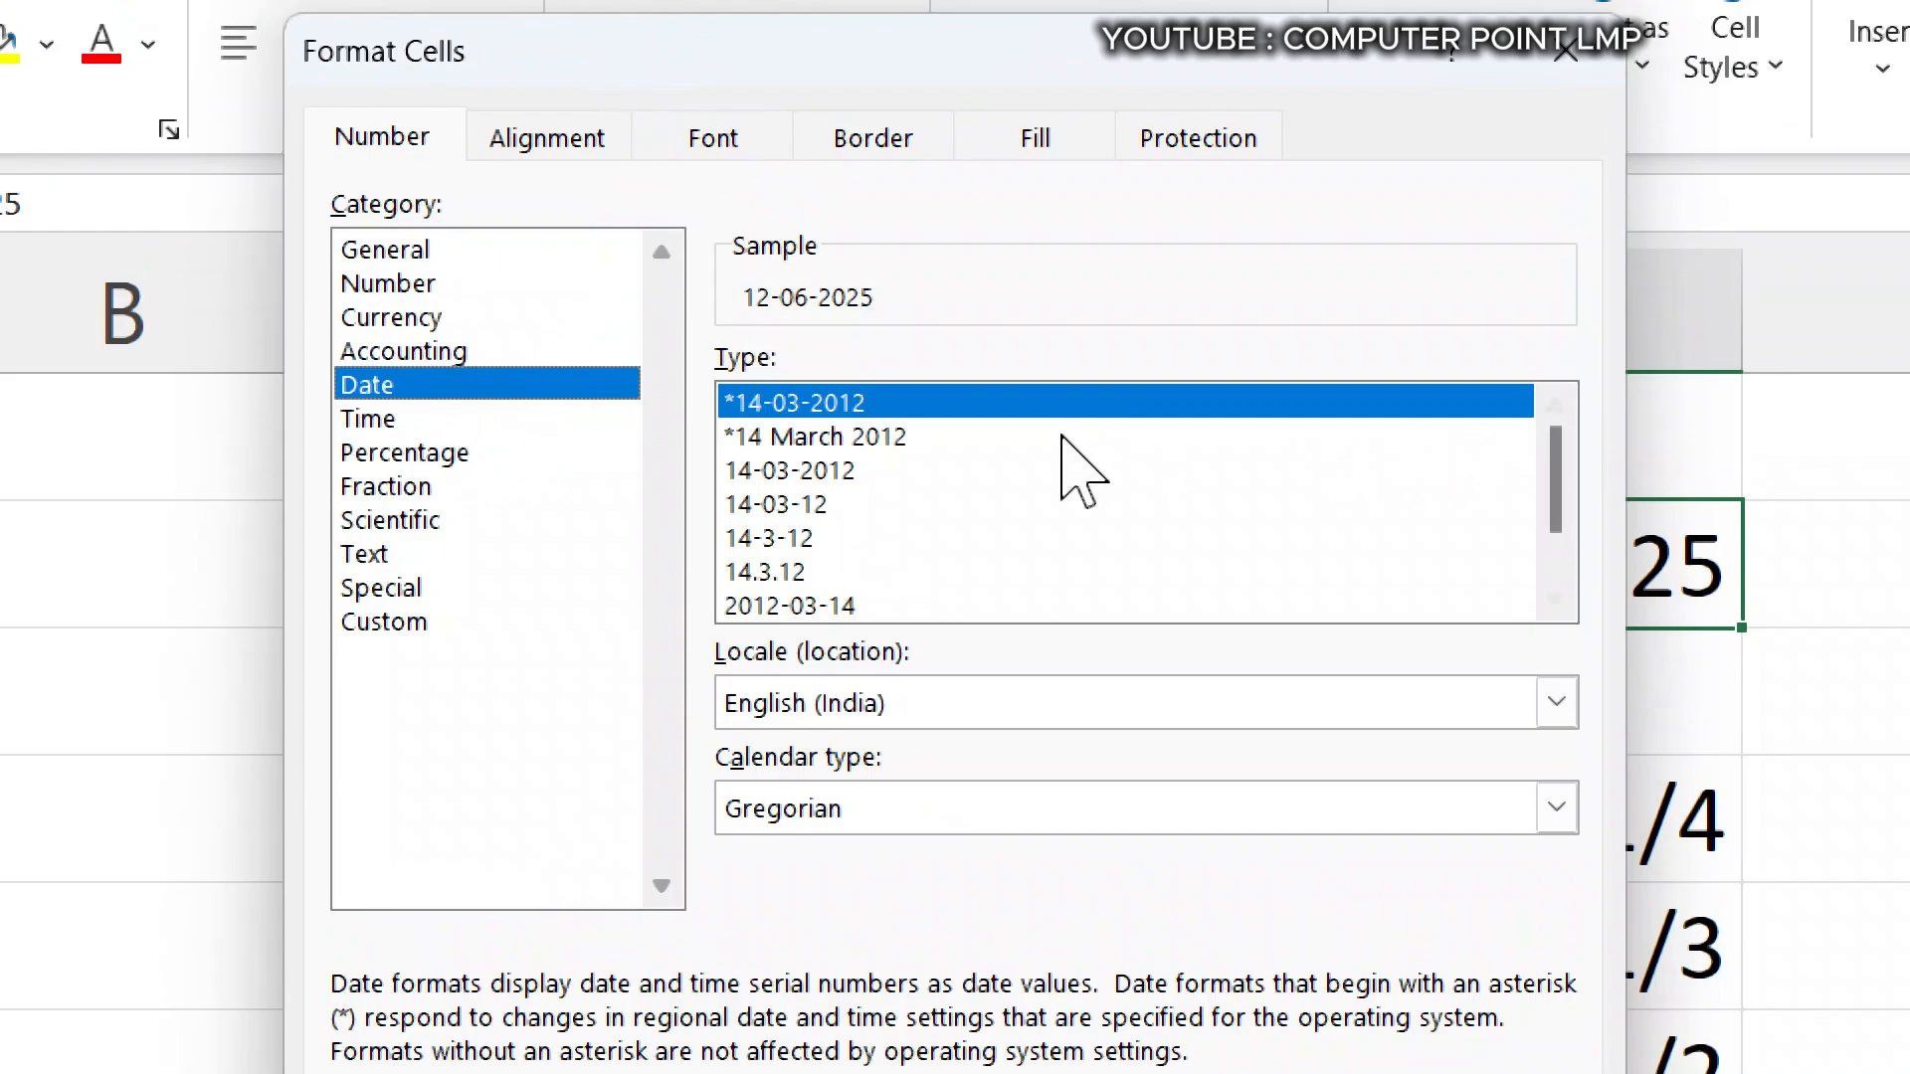
{"action": "left_click", "coordinate": [1065, 443]}
{"action": "scroll", "coordinate": [1124, 537], "scroll_direction": "down", "scroll_amount": 1}
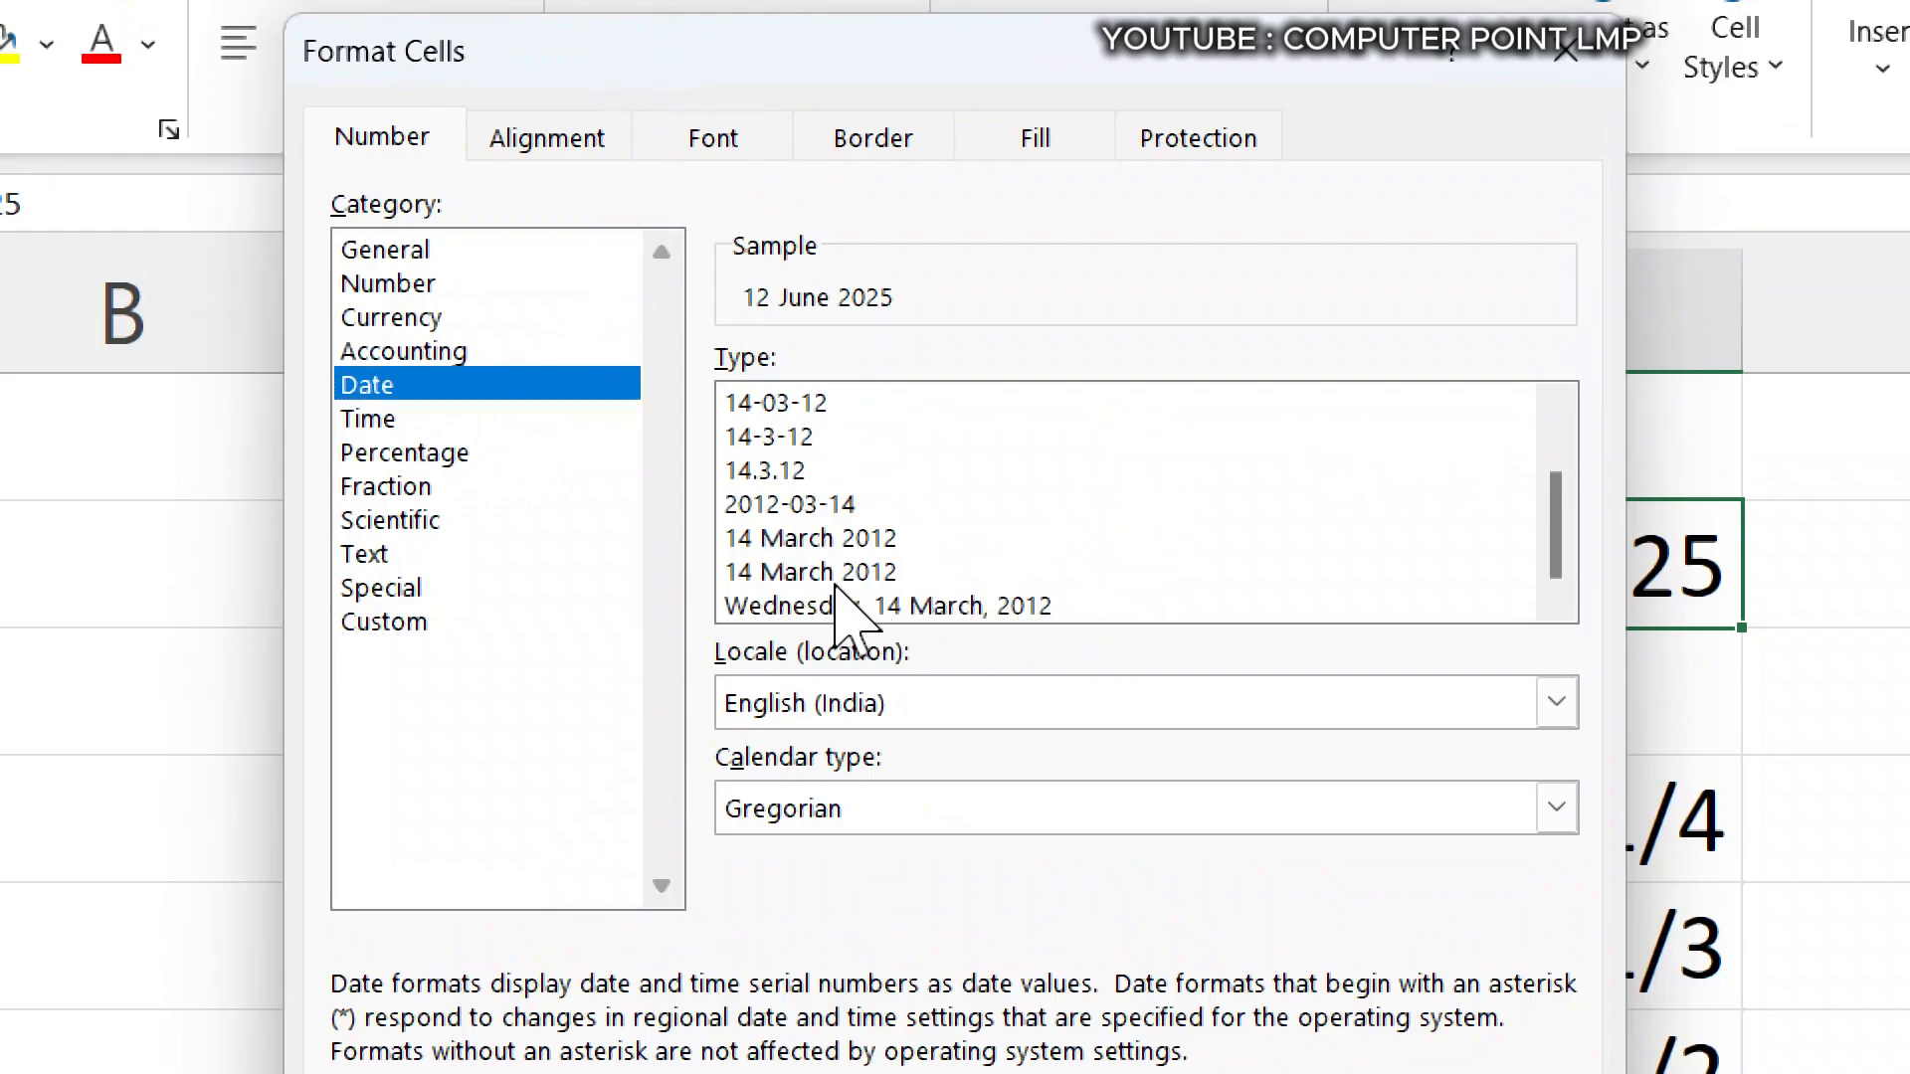
{"action": "left_click", "coordinate": [959, 605]}
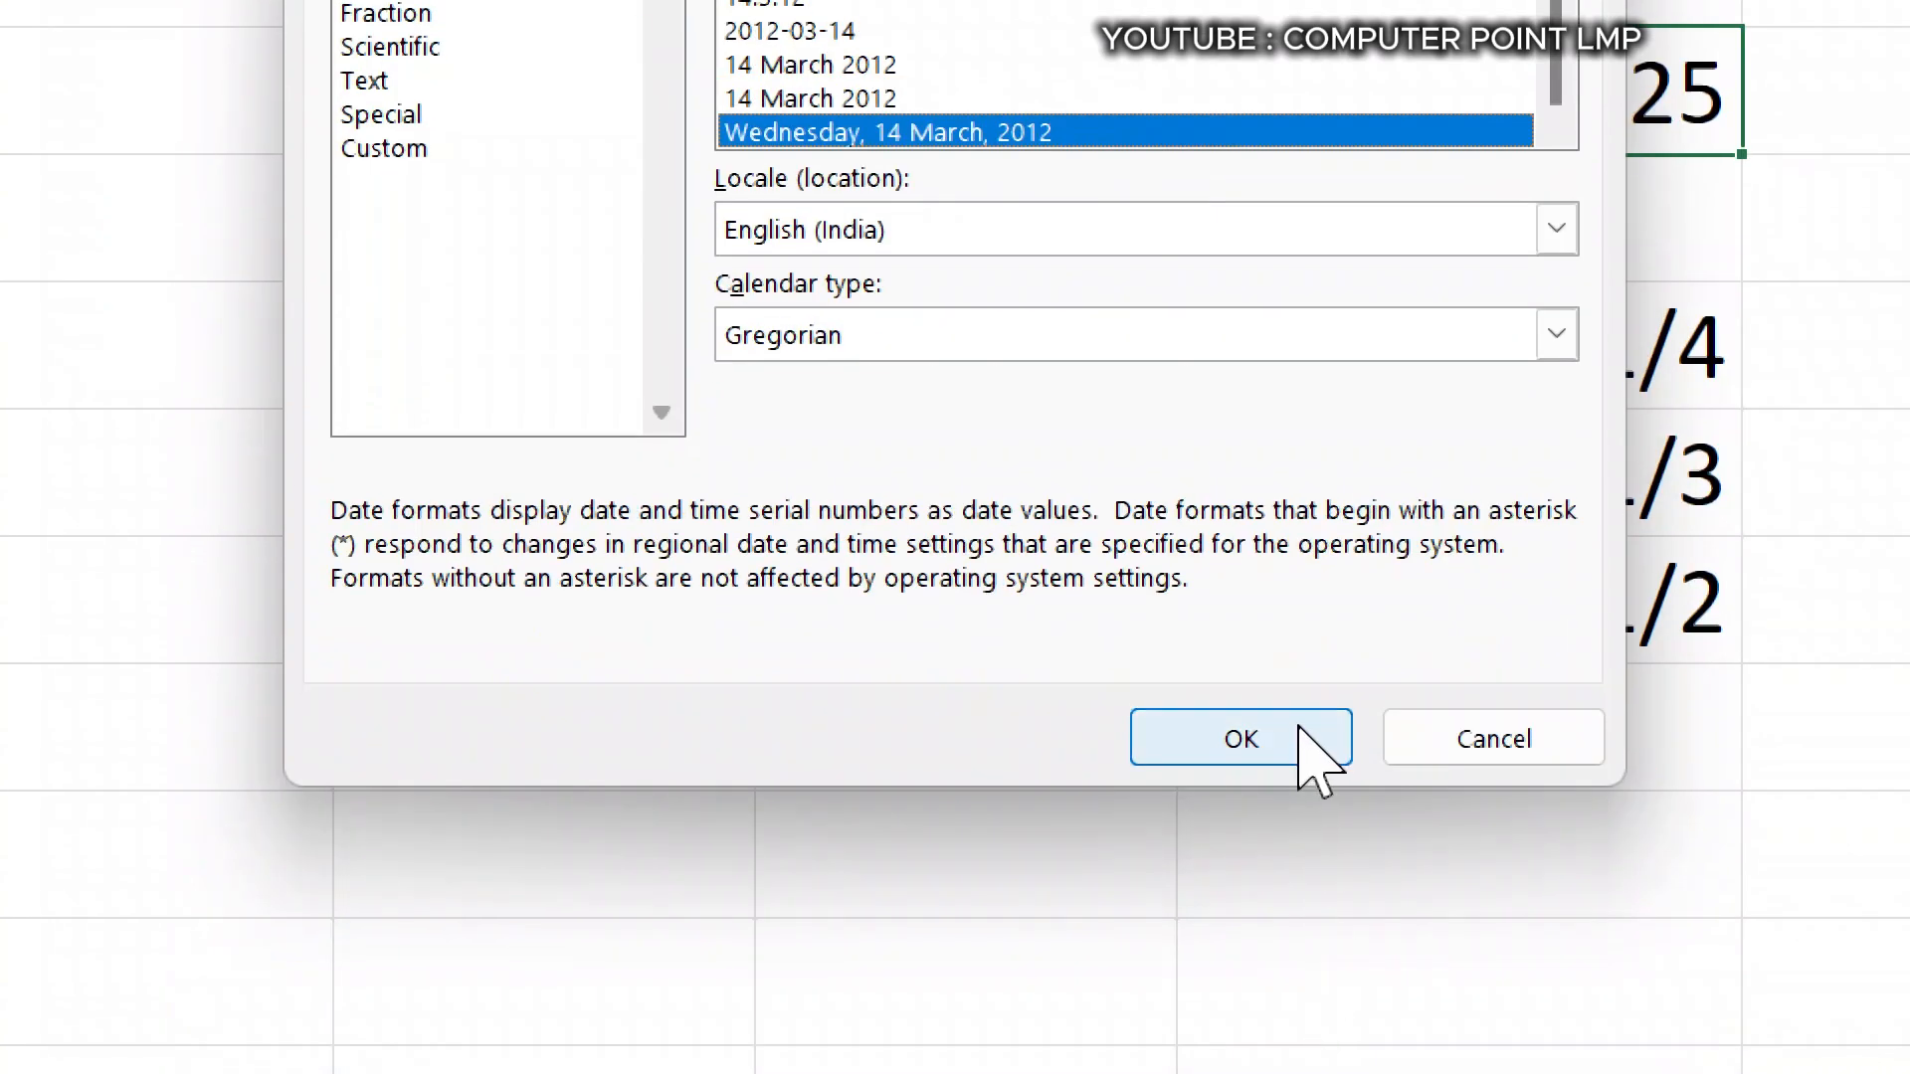
{"action": "left_click", "coordinate": [1313, 1009]}
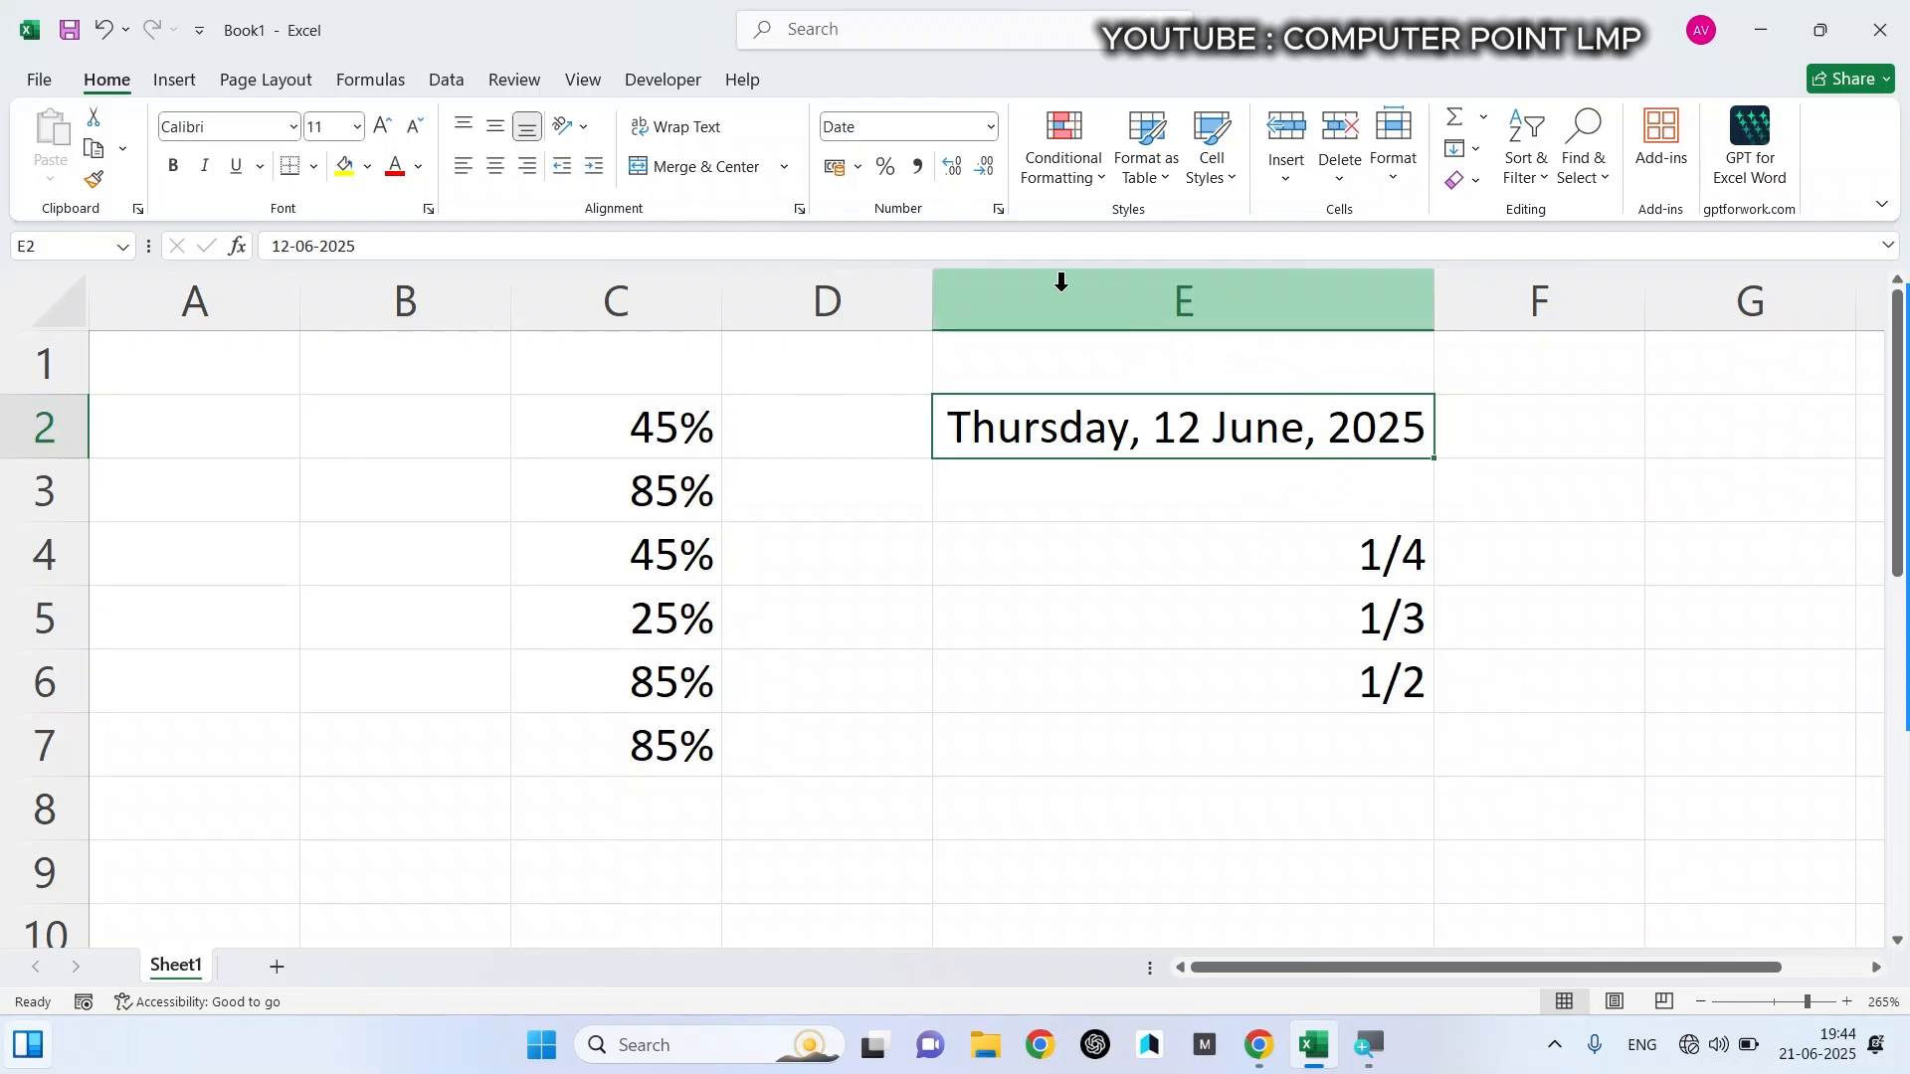
- Reopen the full number format settings for cell E2 and examine the Fraction, Text and Special categories
{"action": "left_click", "coordinate": [992, 127]}
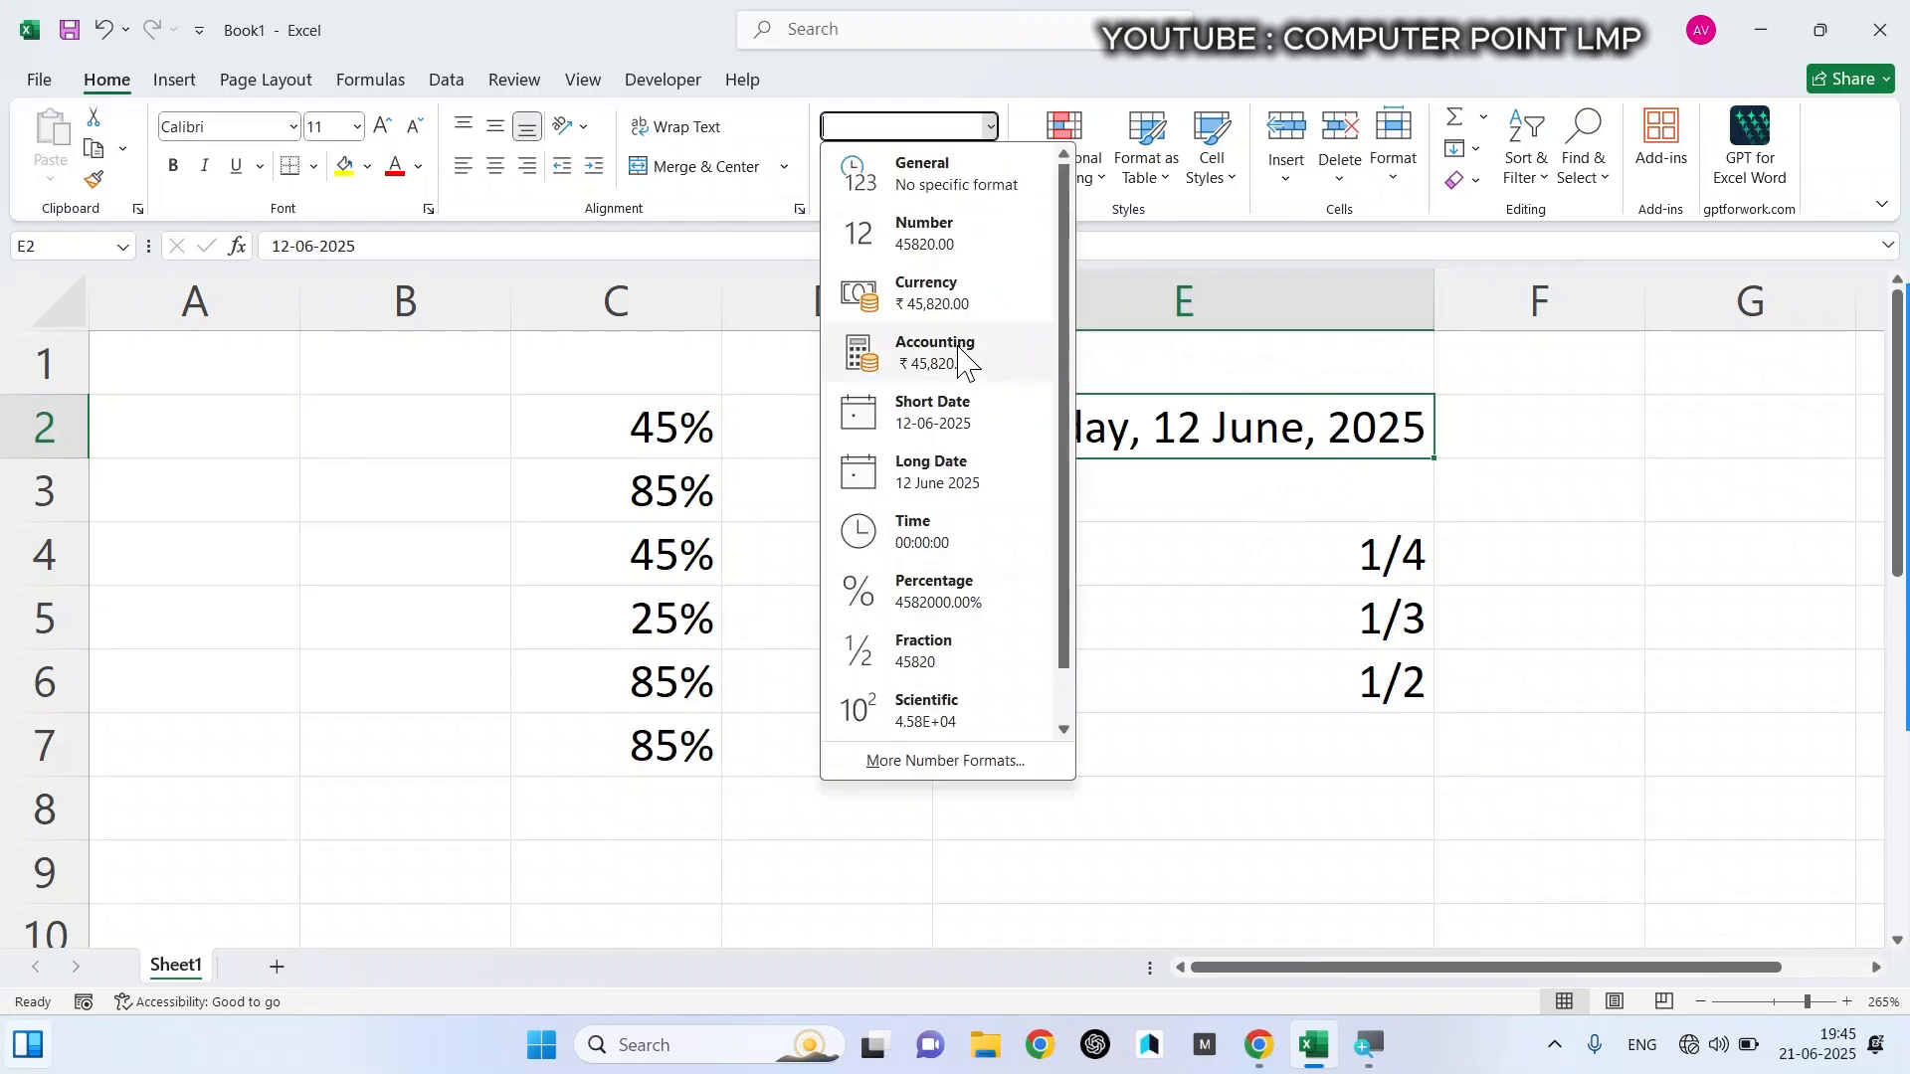
{"action": "left_click", "coordinate": [967, 760]}
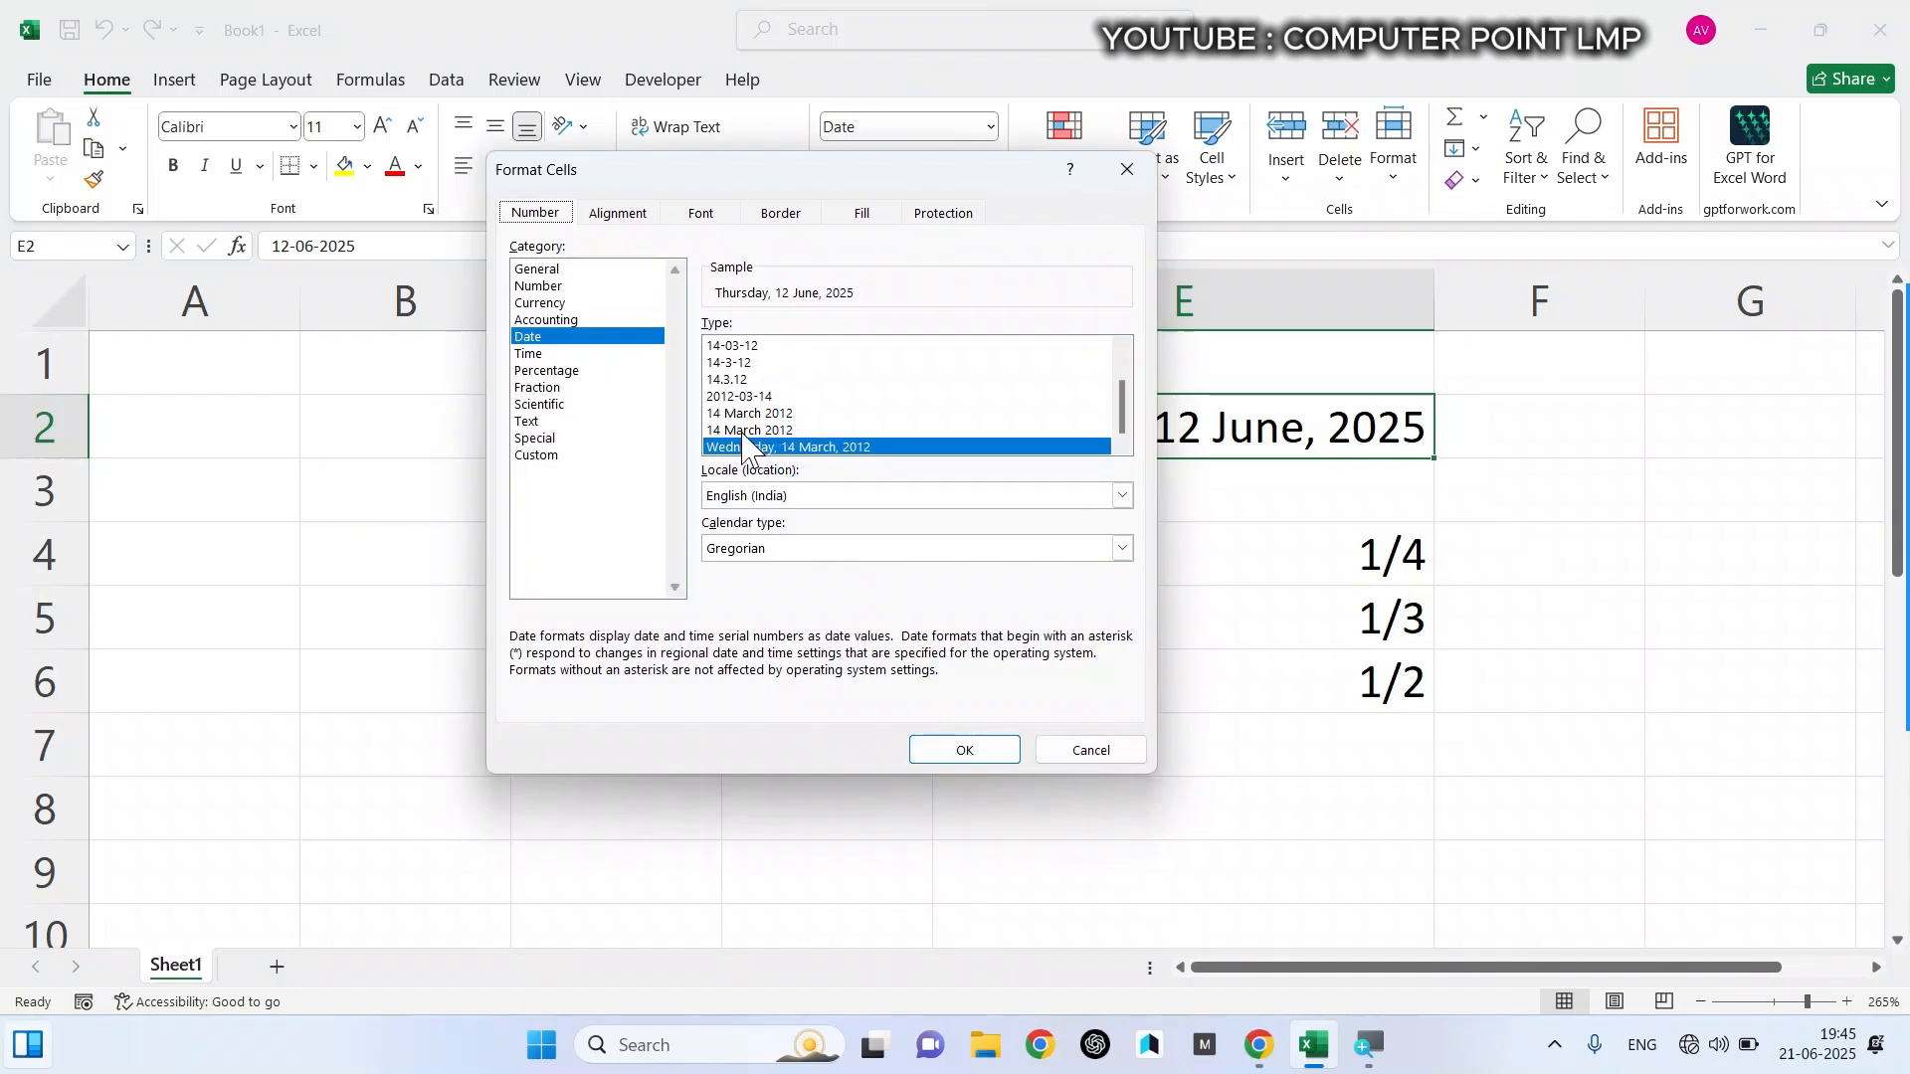
{"action": "left_click", "coordinate": [548, 388]}
{"action": "left_click", "coordinate": [581, 420]}
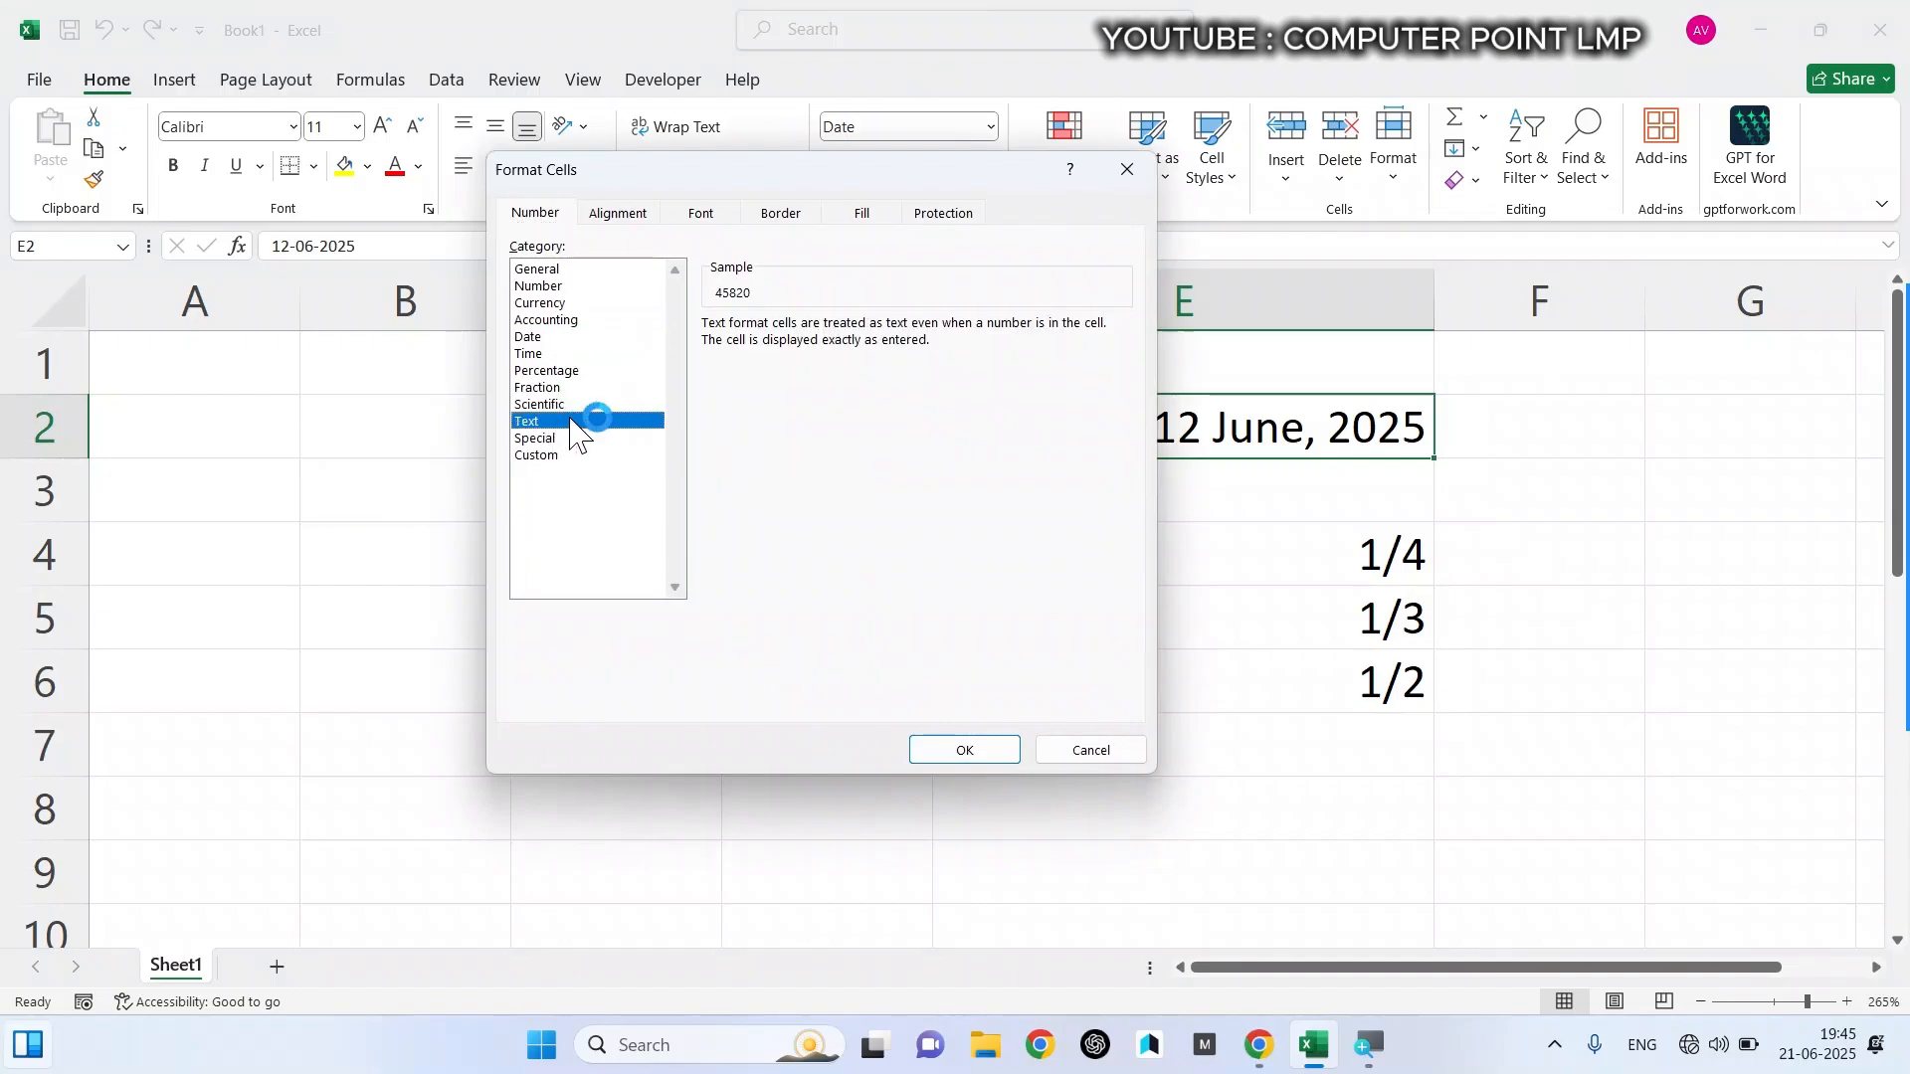
{"action": "left_click", "coordinate": [573, 388]}
{"action": "left_click", "coordinate": [569, 422]}
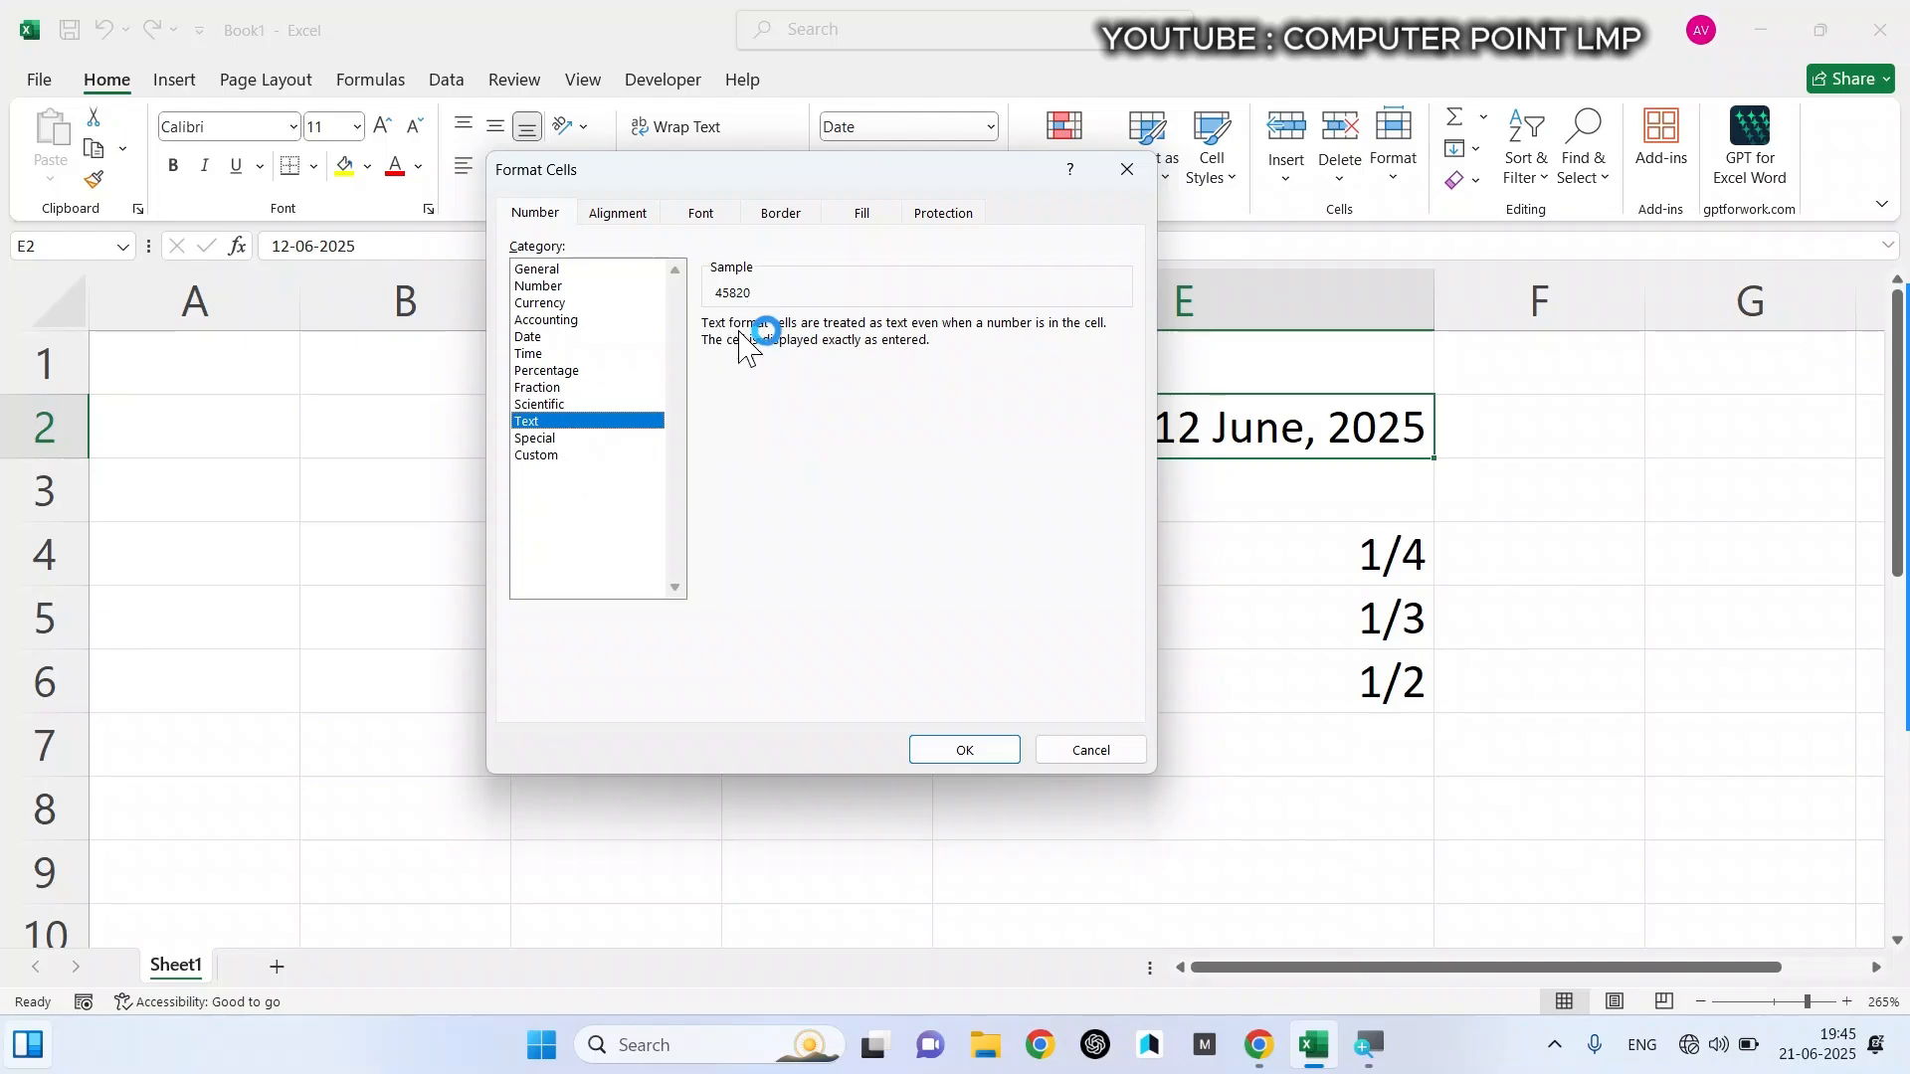
{"action": "left_click", "coordinate": [589, 440]}
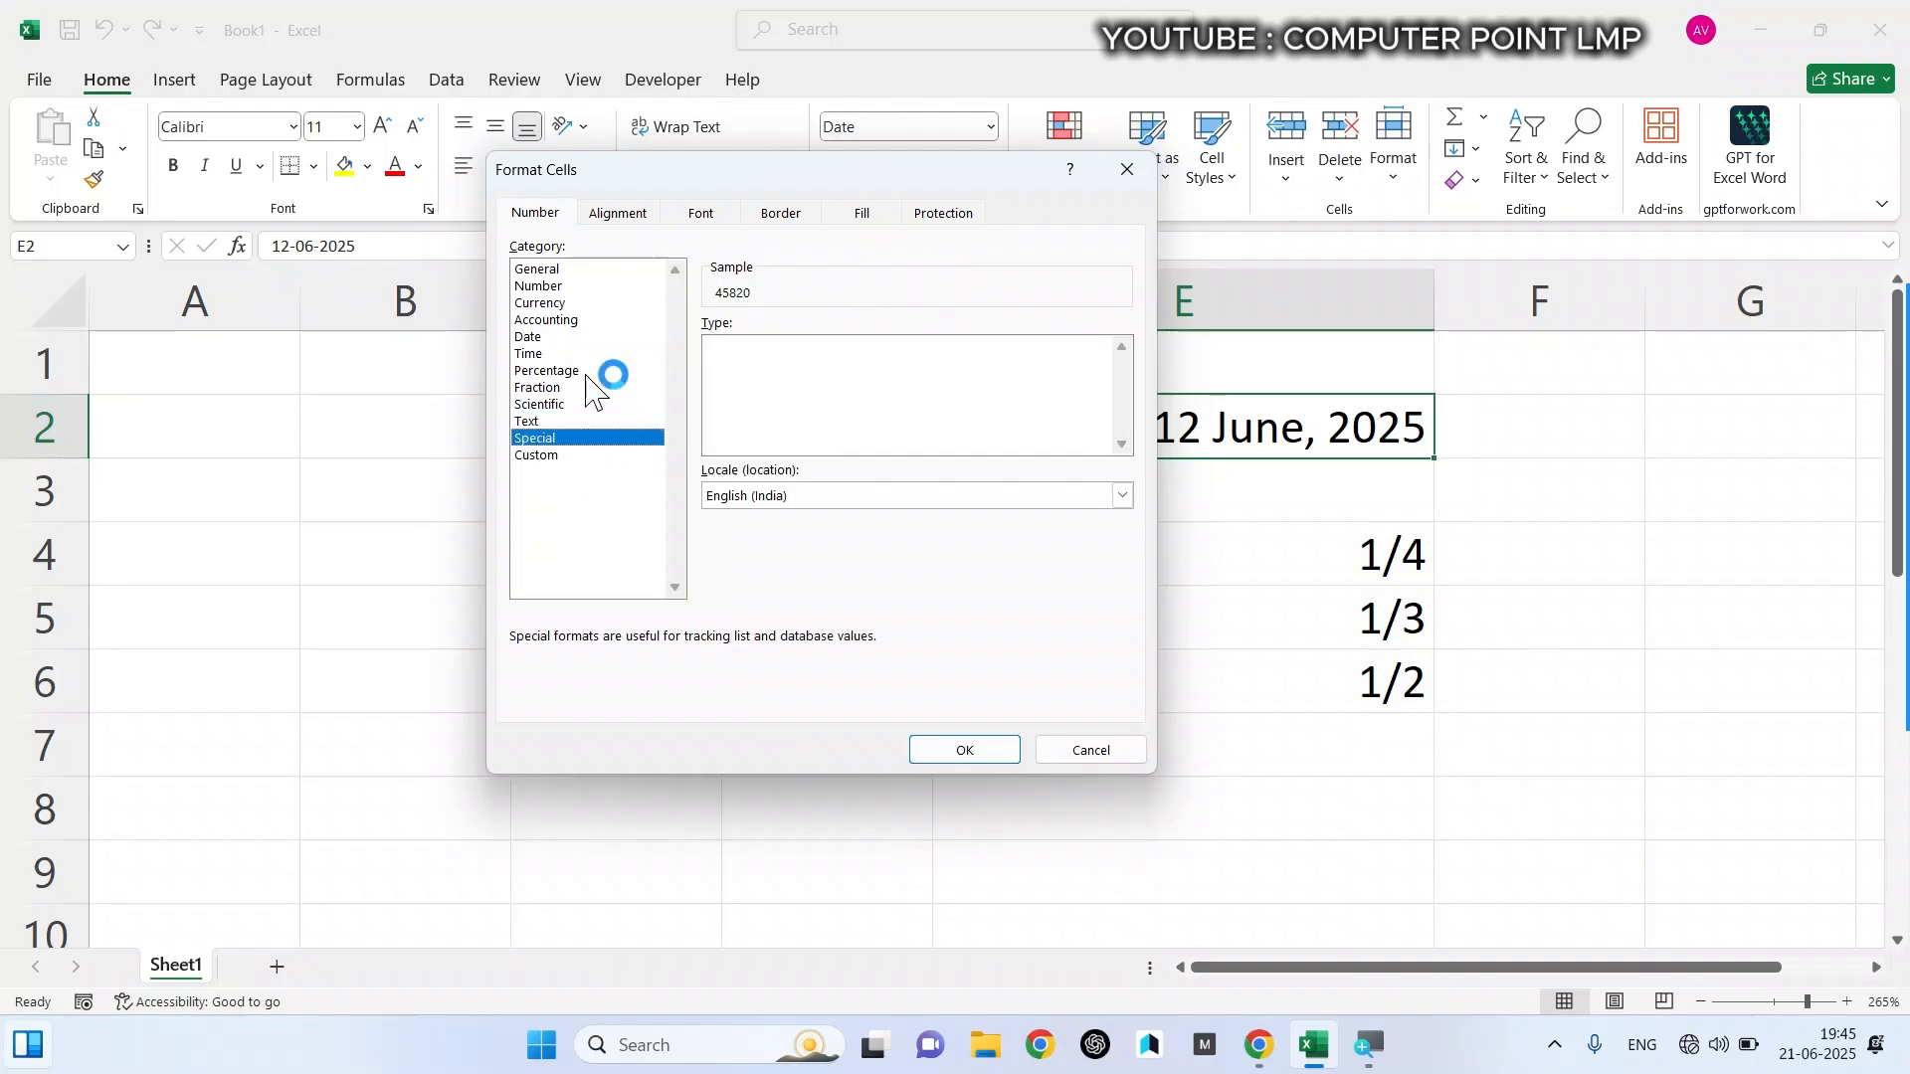
- Apply the custom number format ;;; to cell E2 to hide its content
{"action": "left_click", "coordinate": [563, 457]}
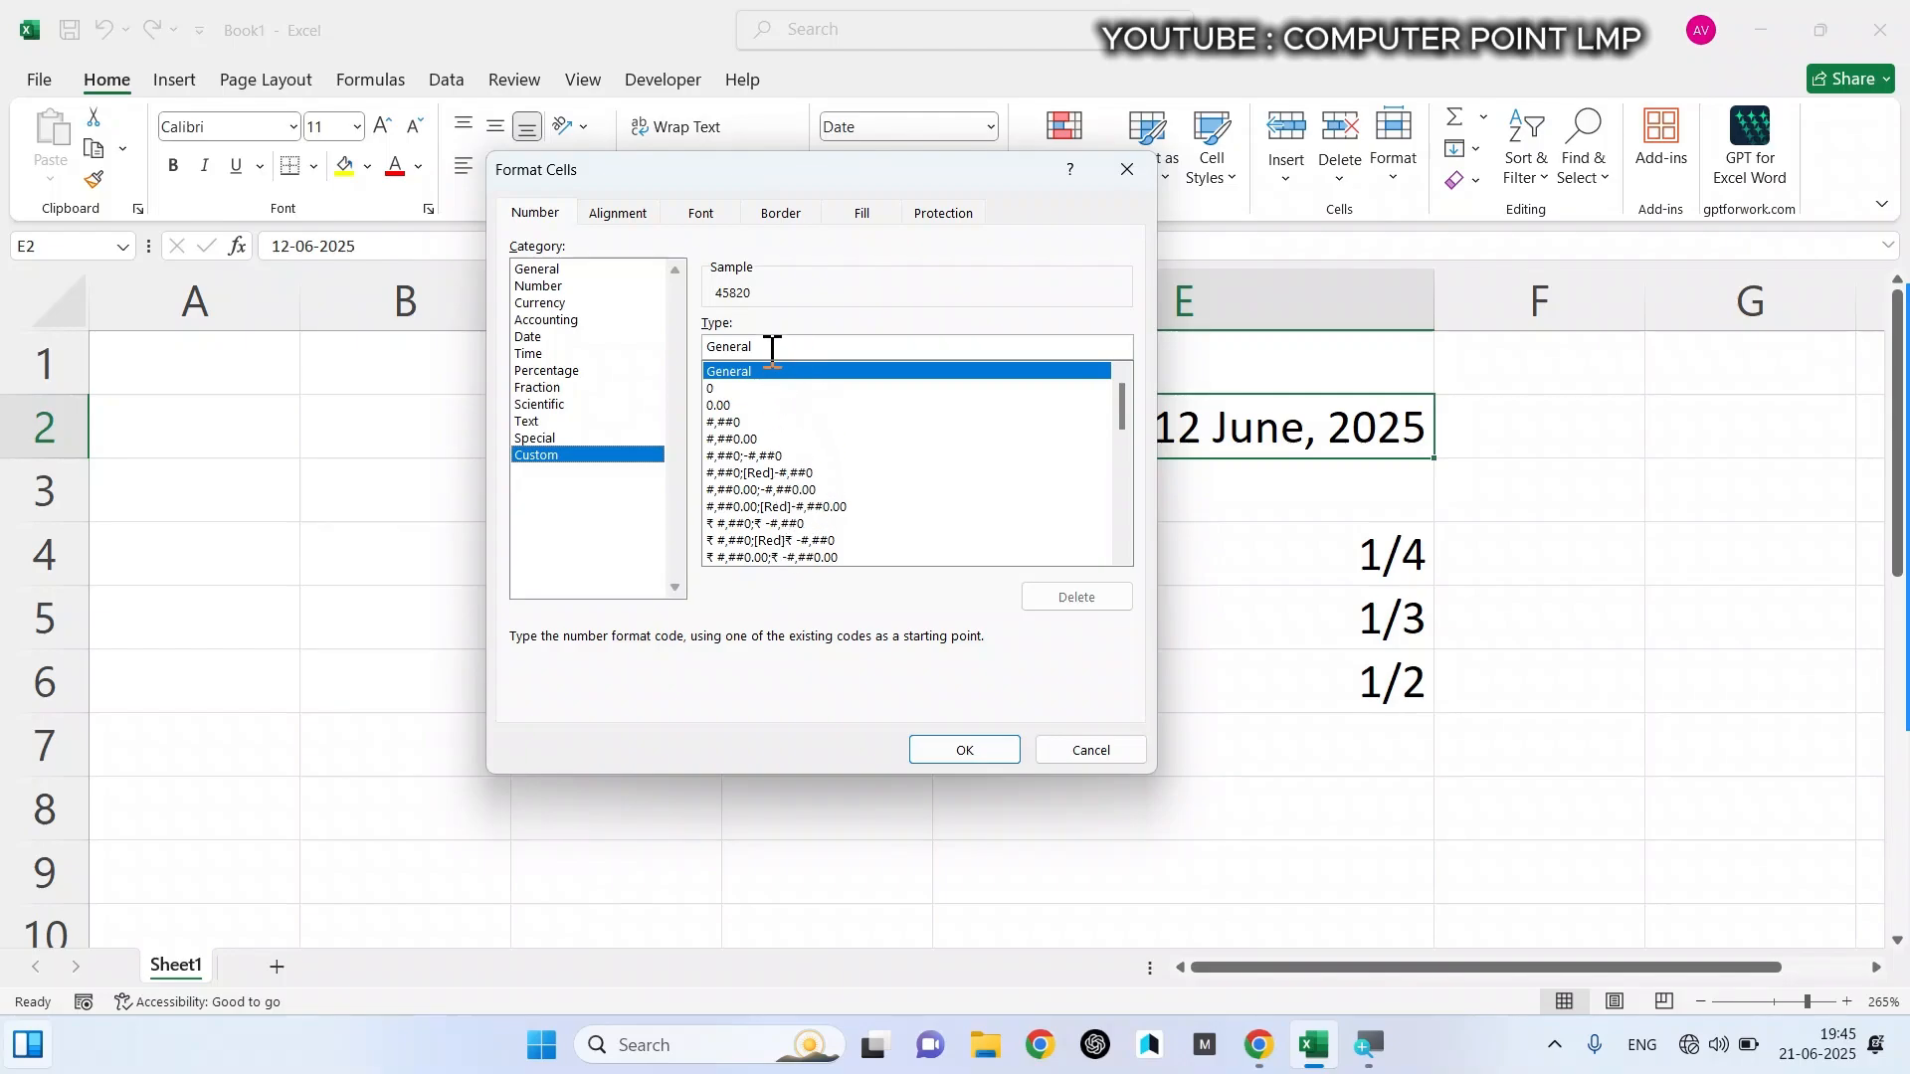
{"action": "left_click_drag", "start_coordinate": [767, 344], "coordinate": [594, 341]}
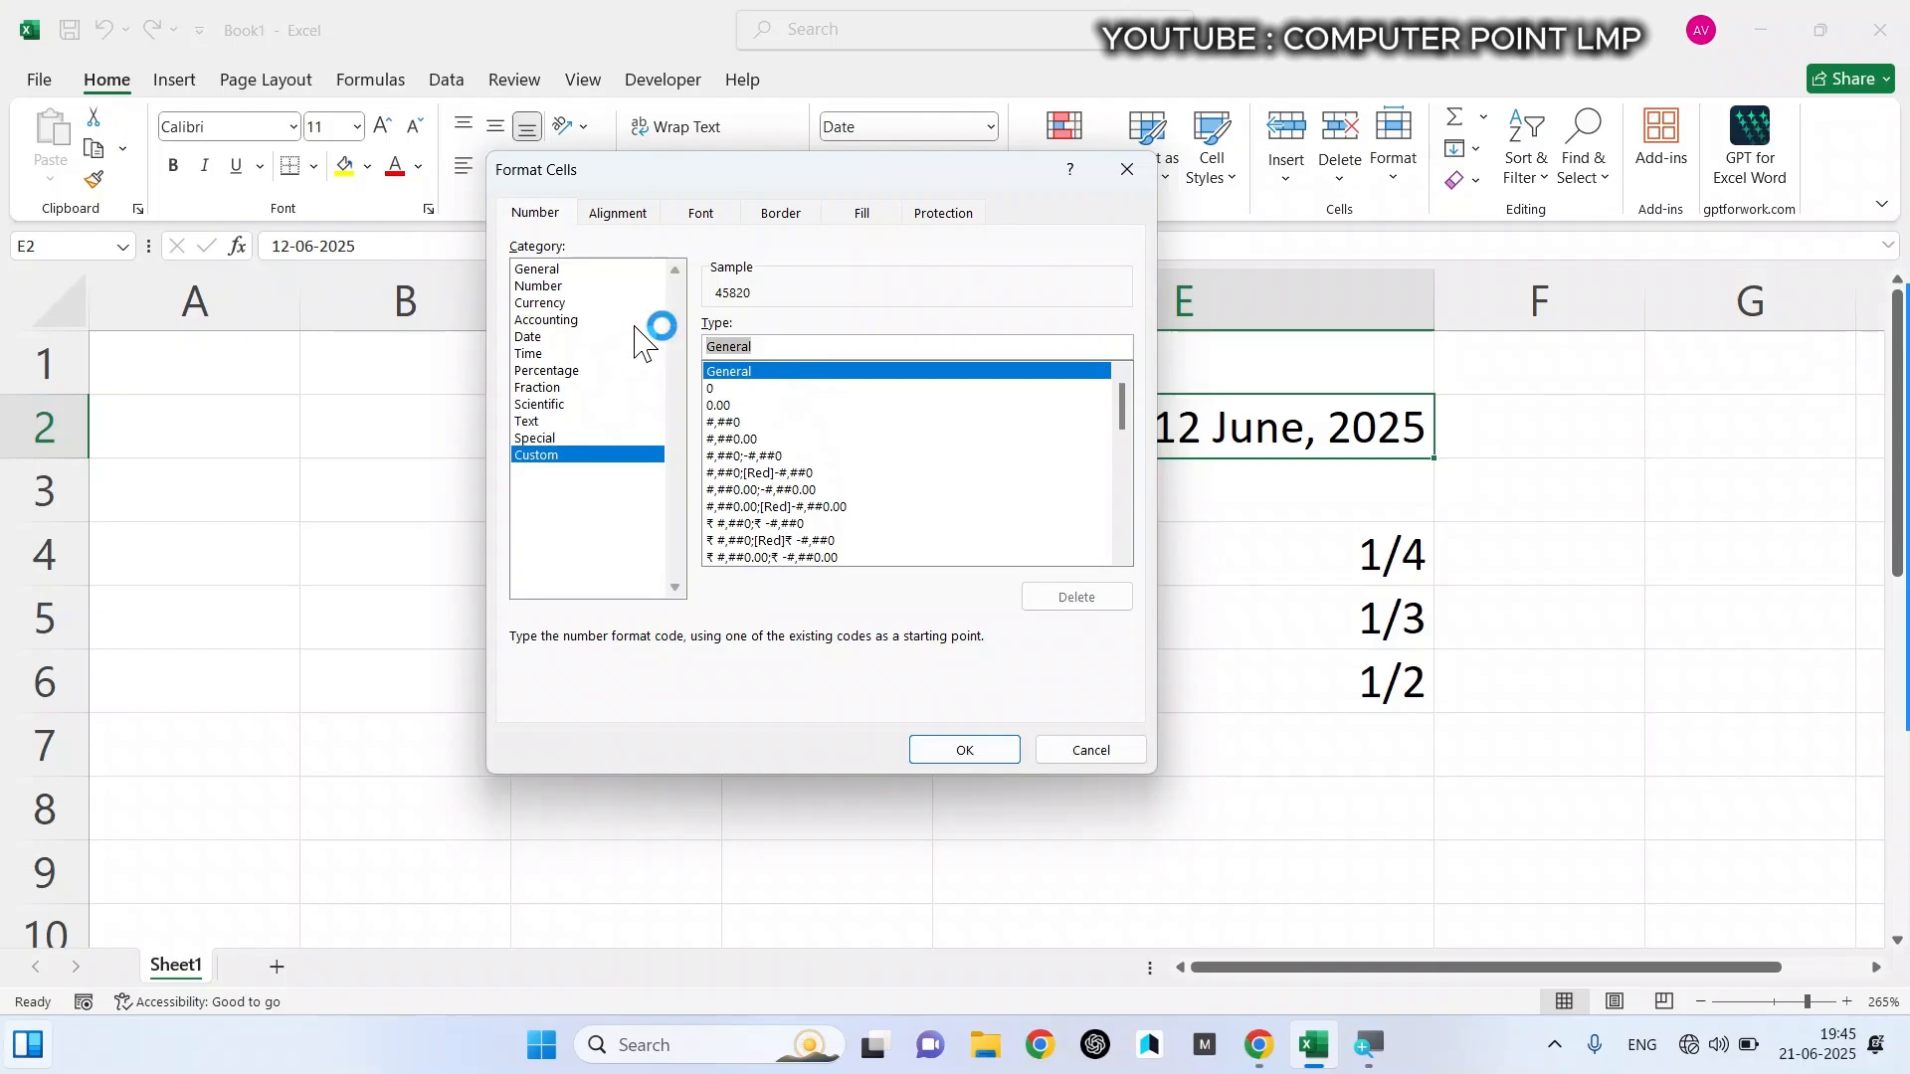
{"action": "key", "text": "BackSpace"}
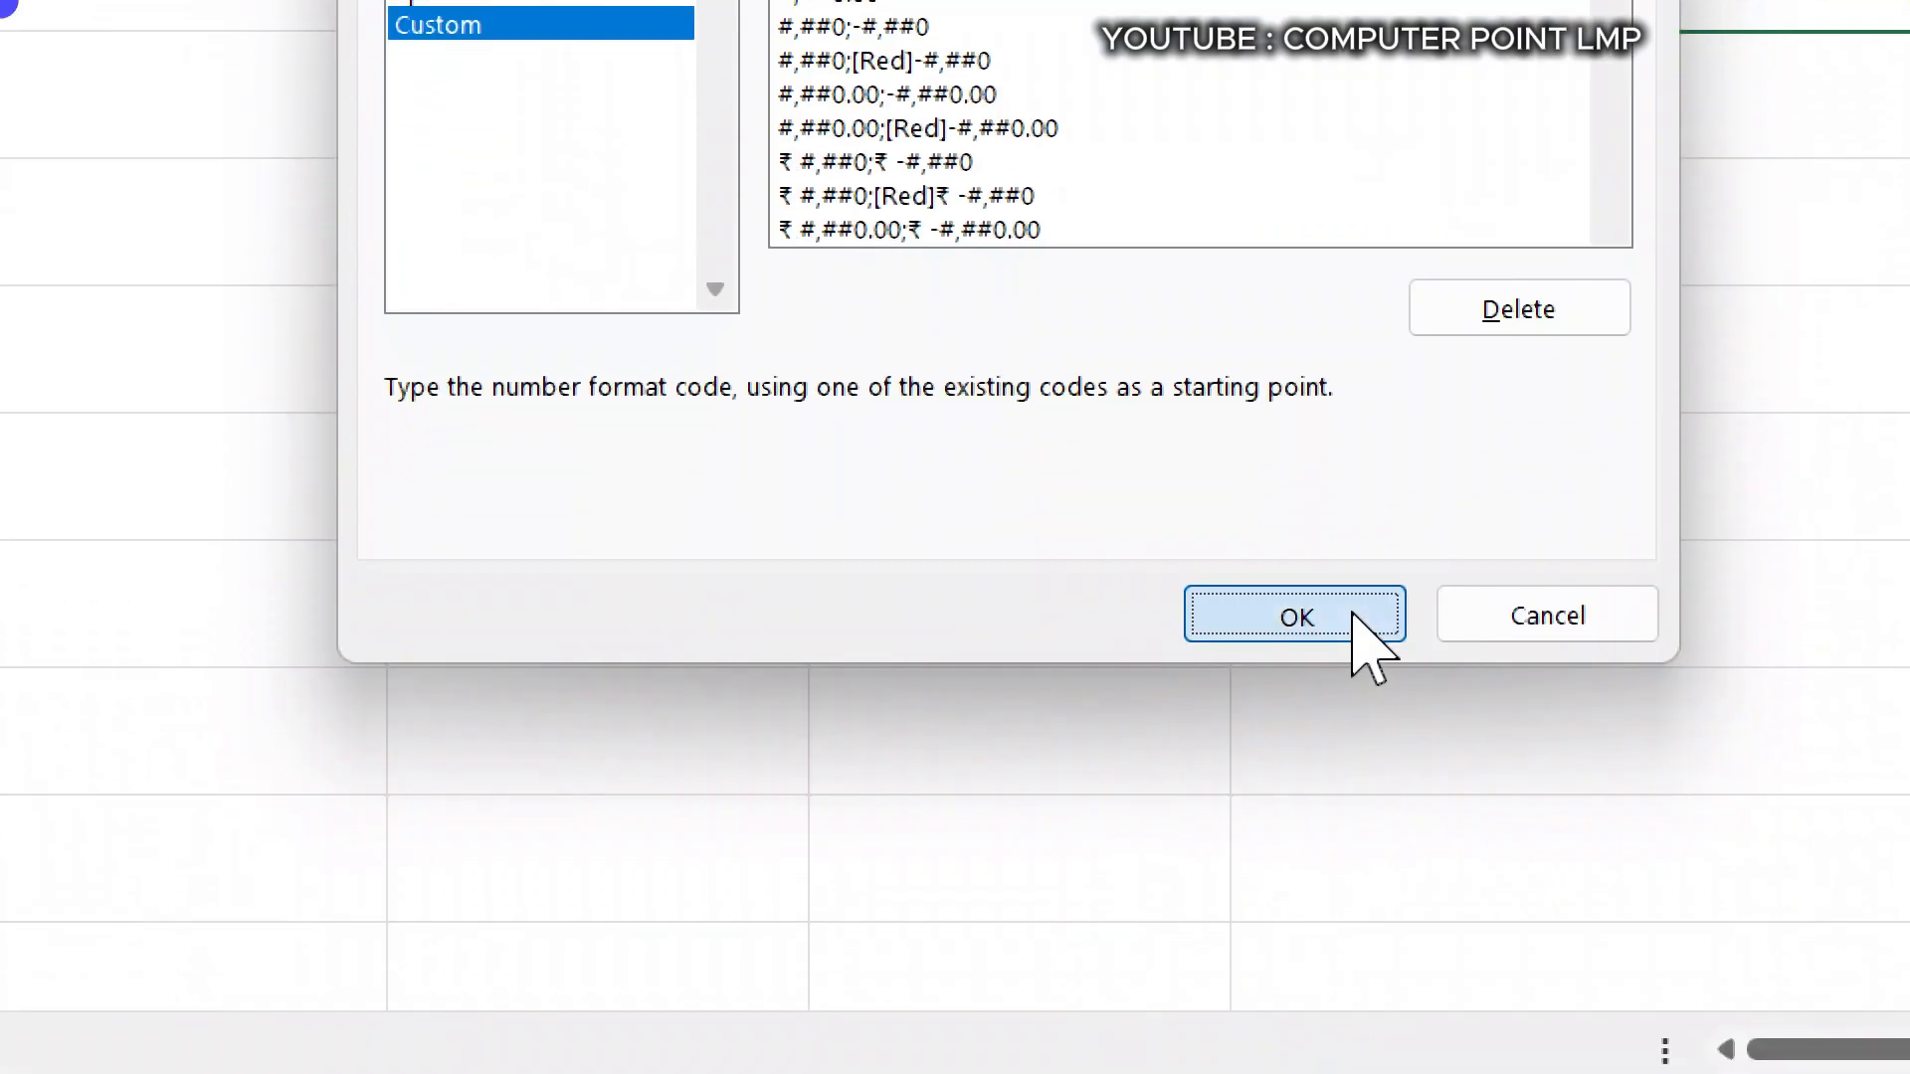
{"action": "left_click", "coordinate": [1353, 619]}
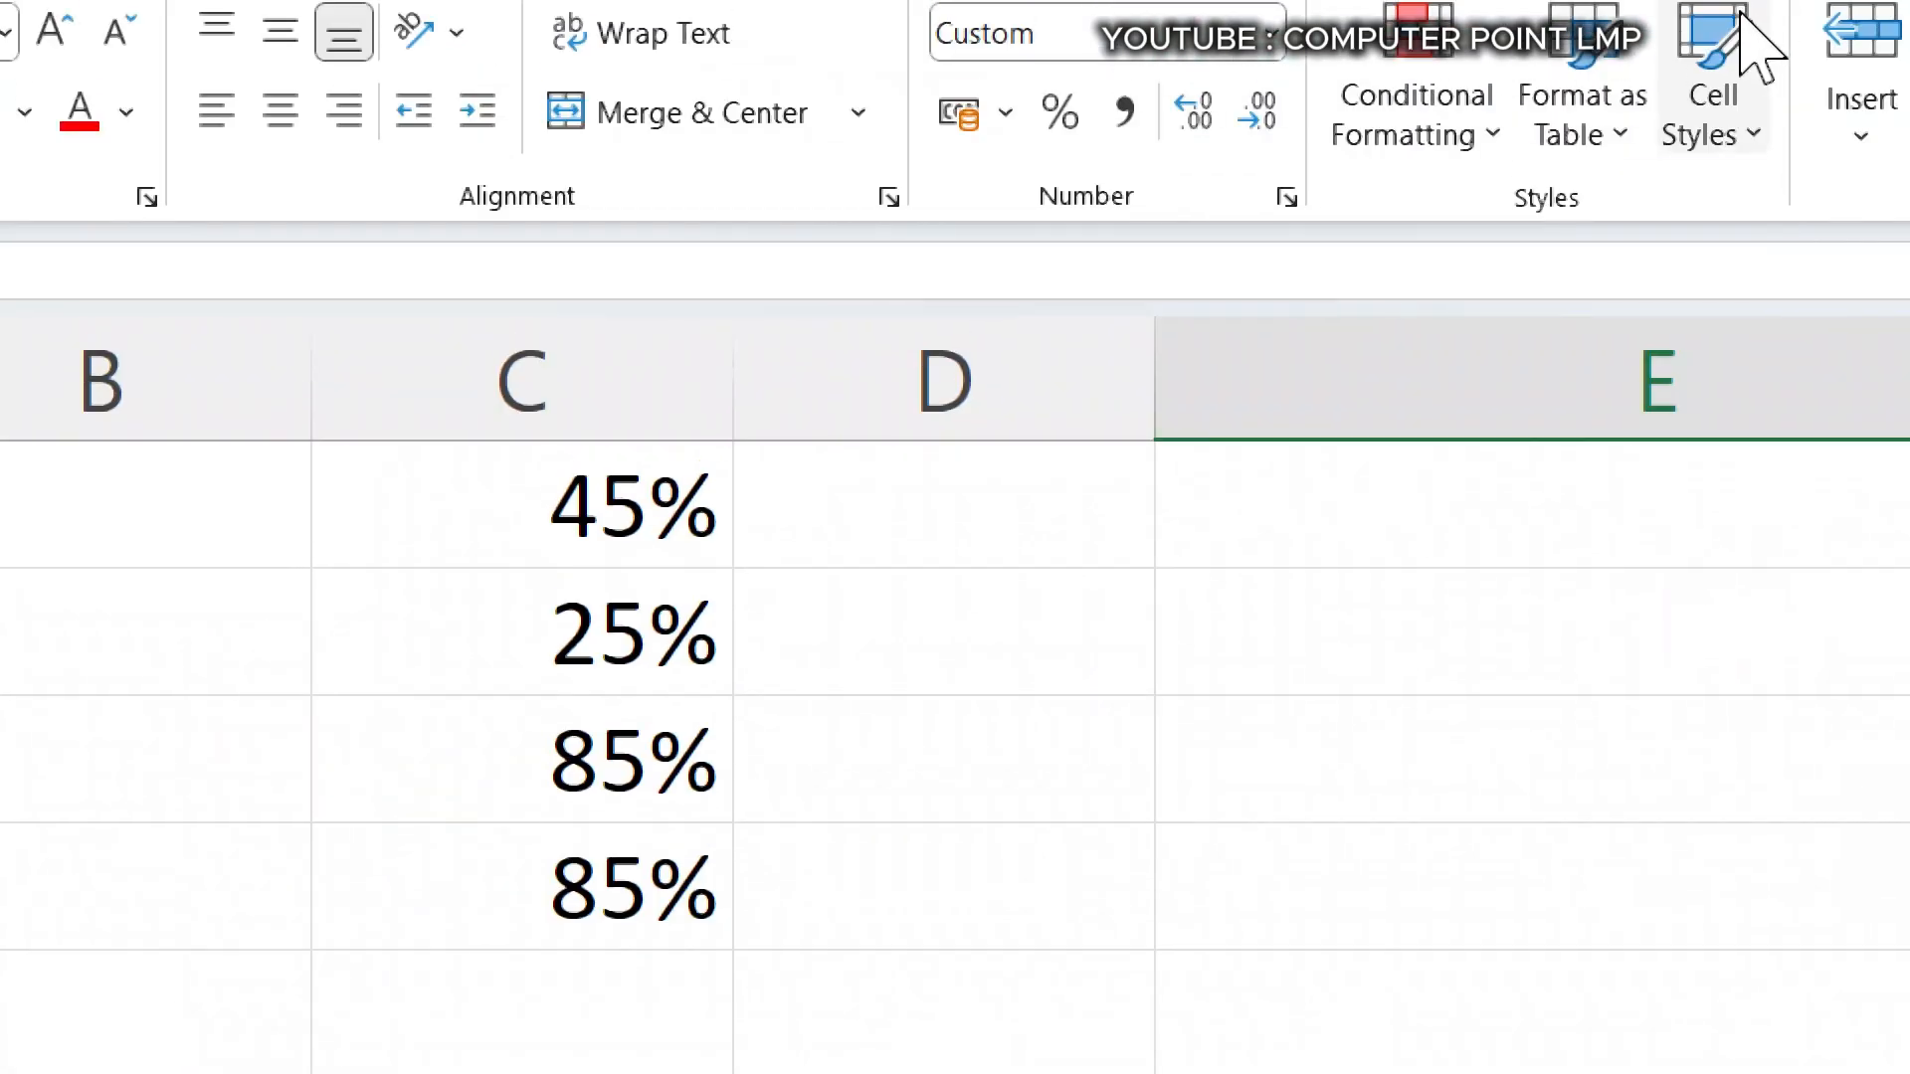
- Enter the text gdsfdsfsdfdsf in cell E2
{"action": "key", "text": "ctrl+minus"}
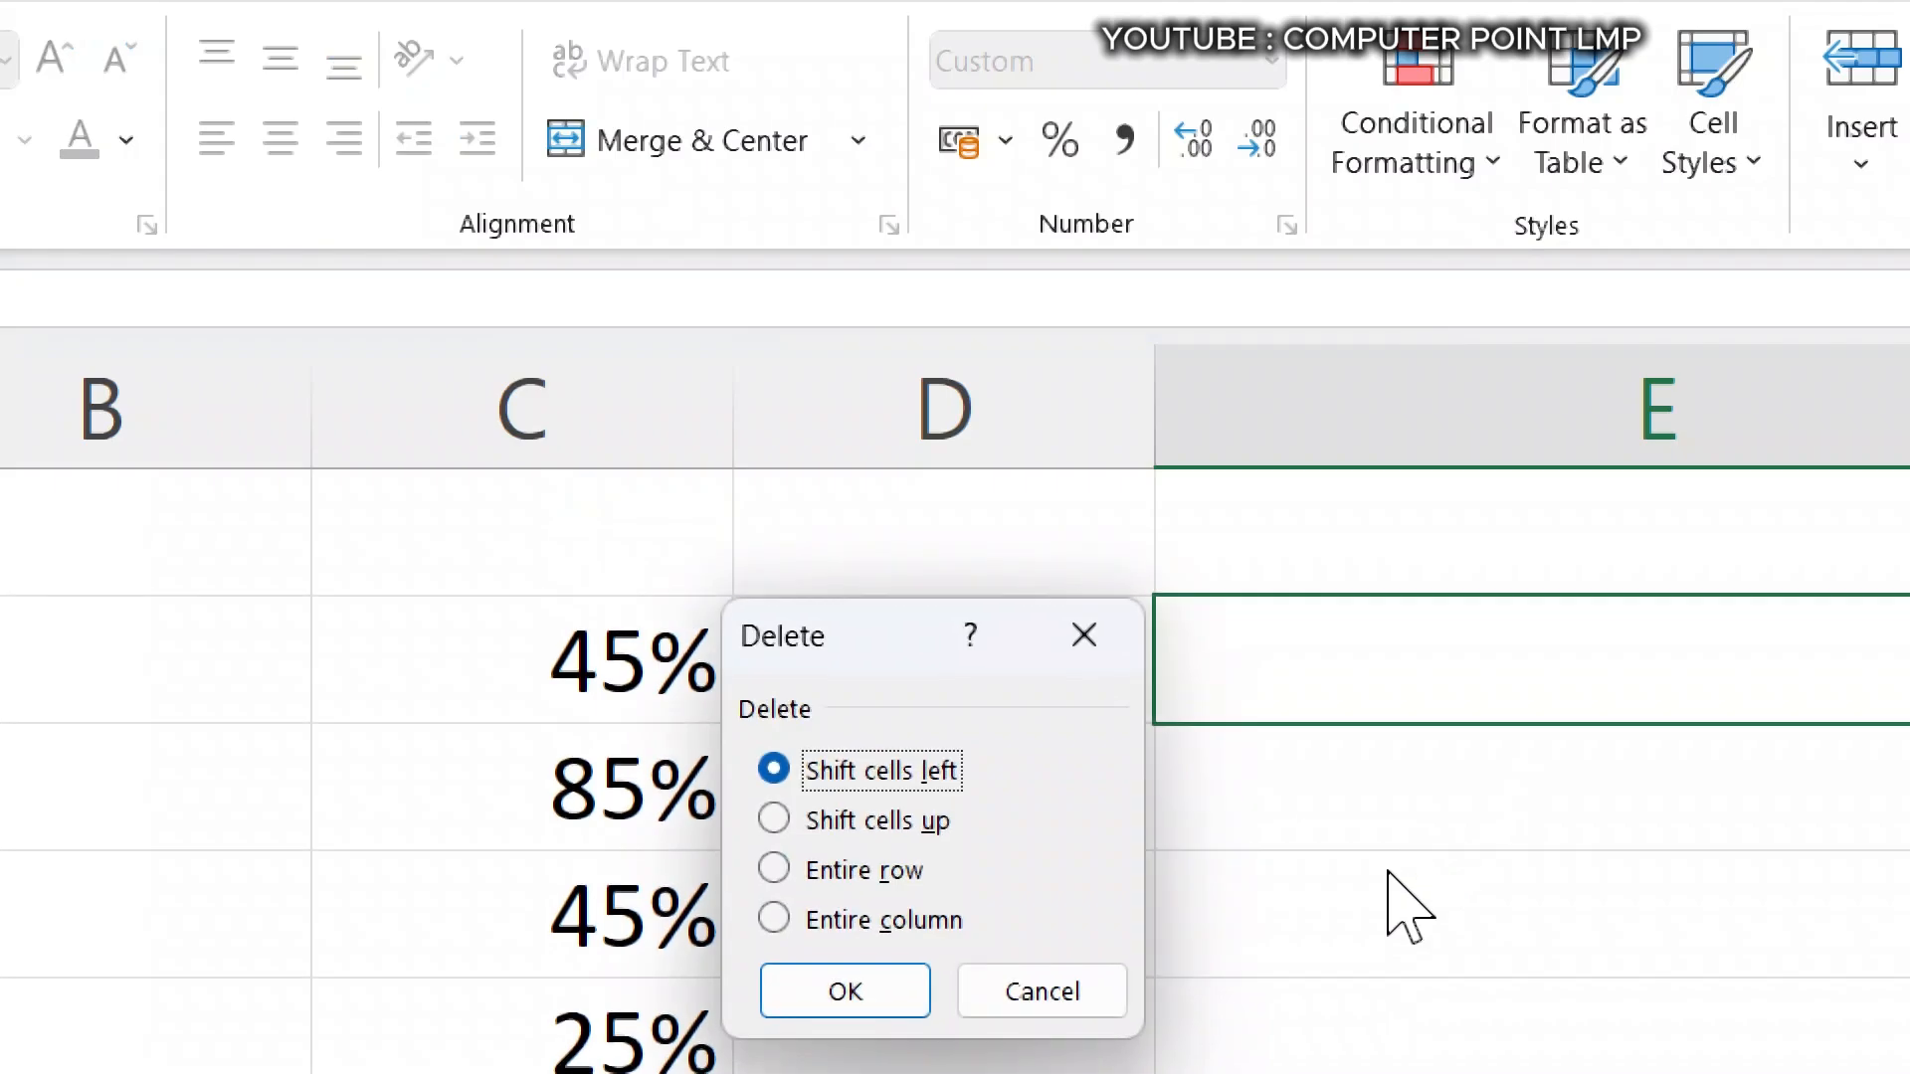
{"action": "key", "text": "Escape"}
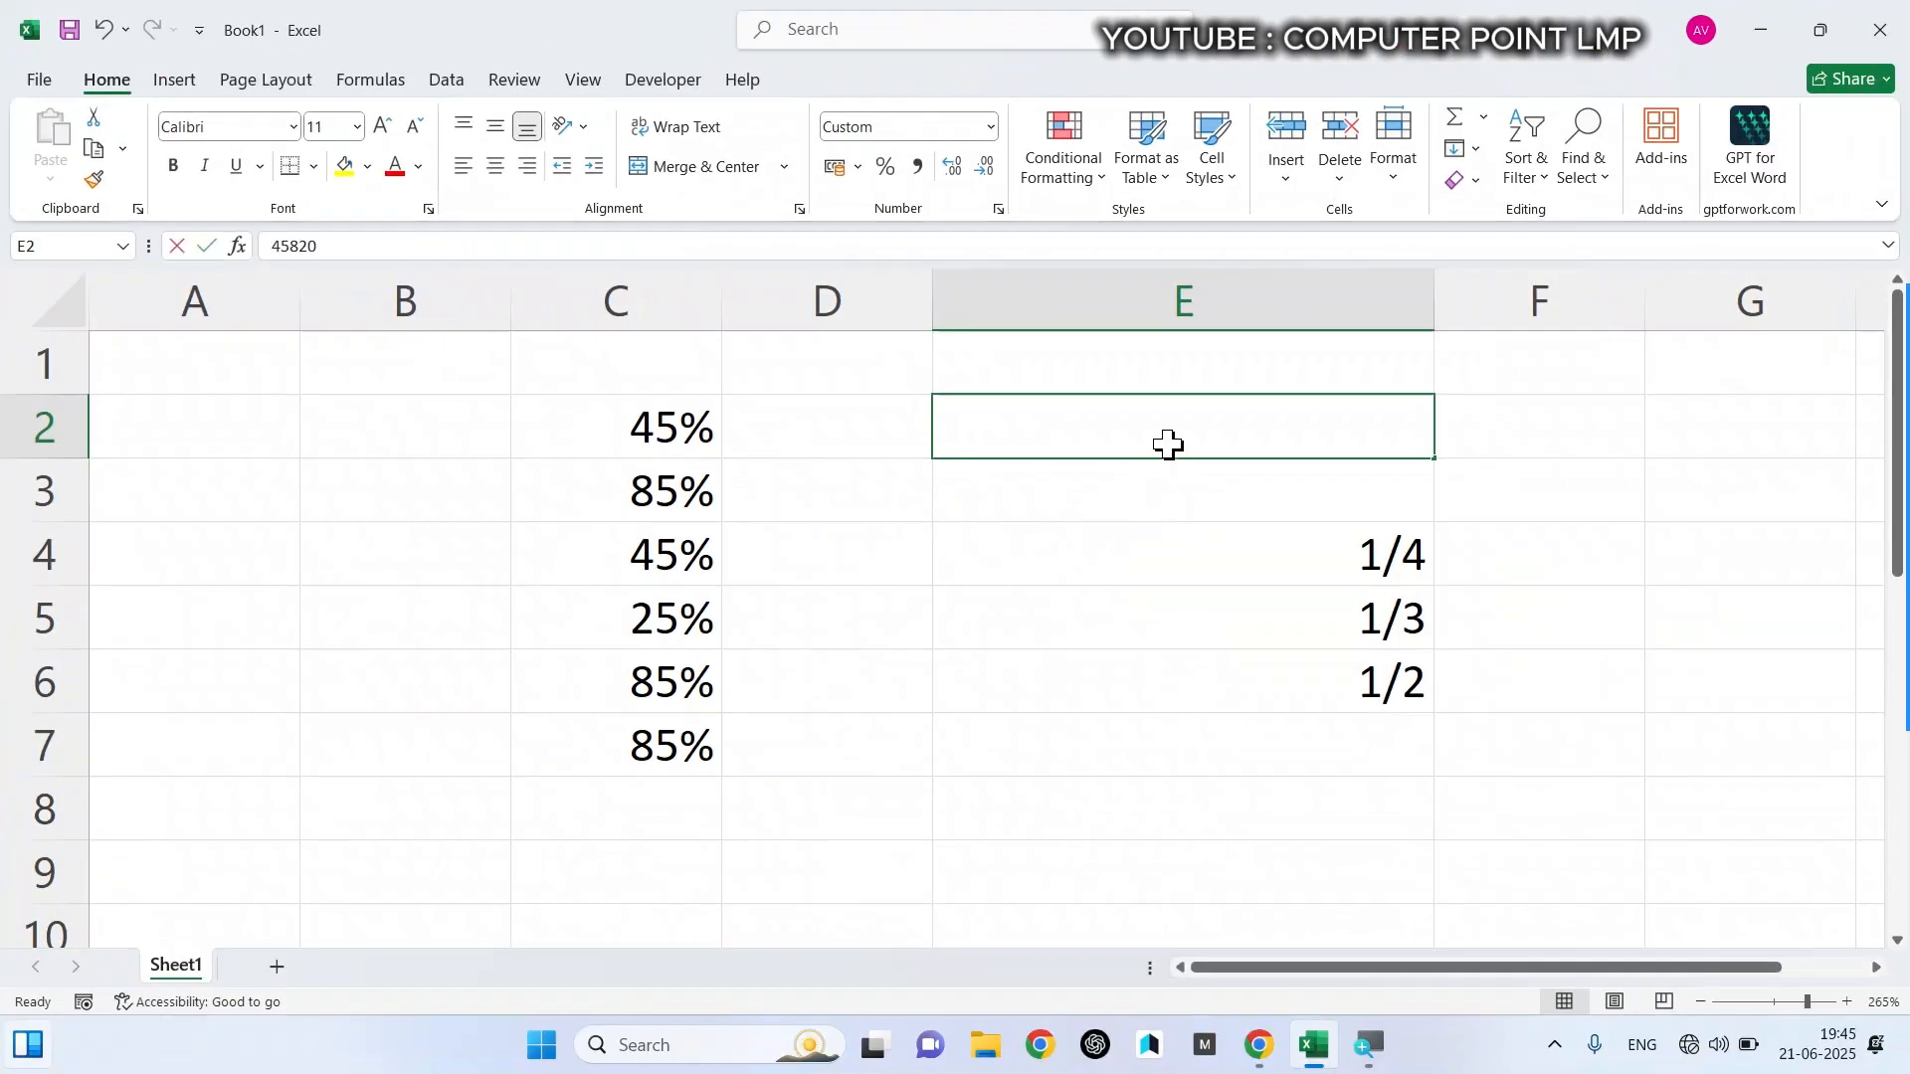
{"action": "type", "text": "gdsfdsfsdfdsf"}
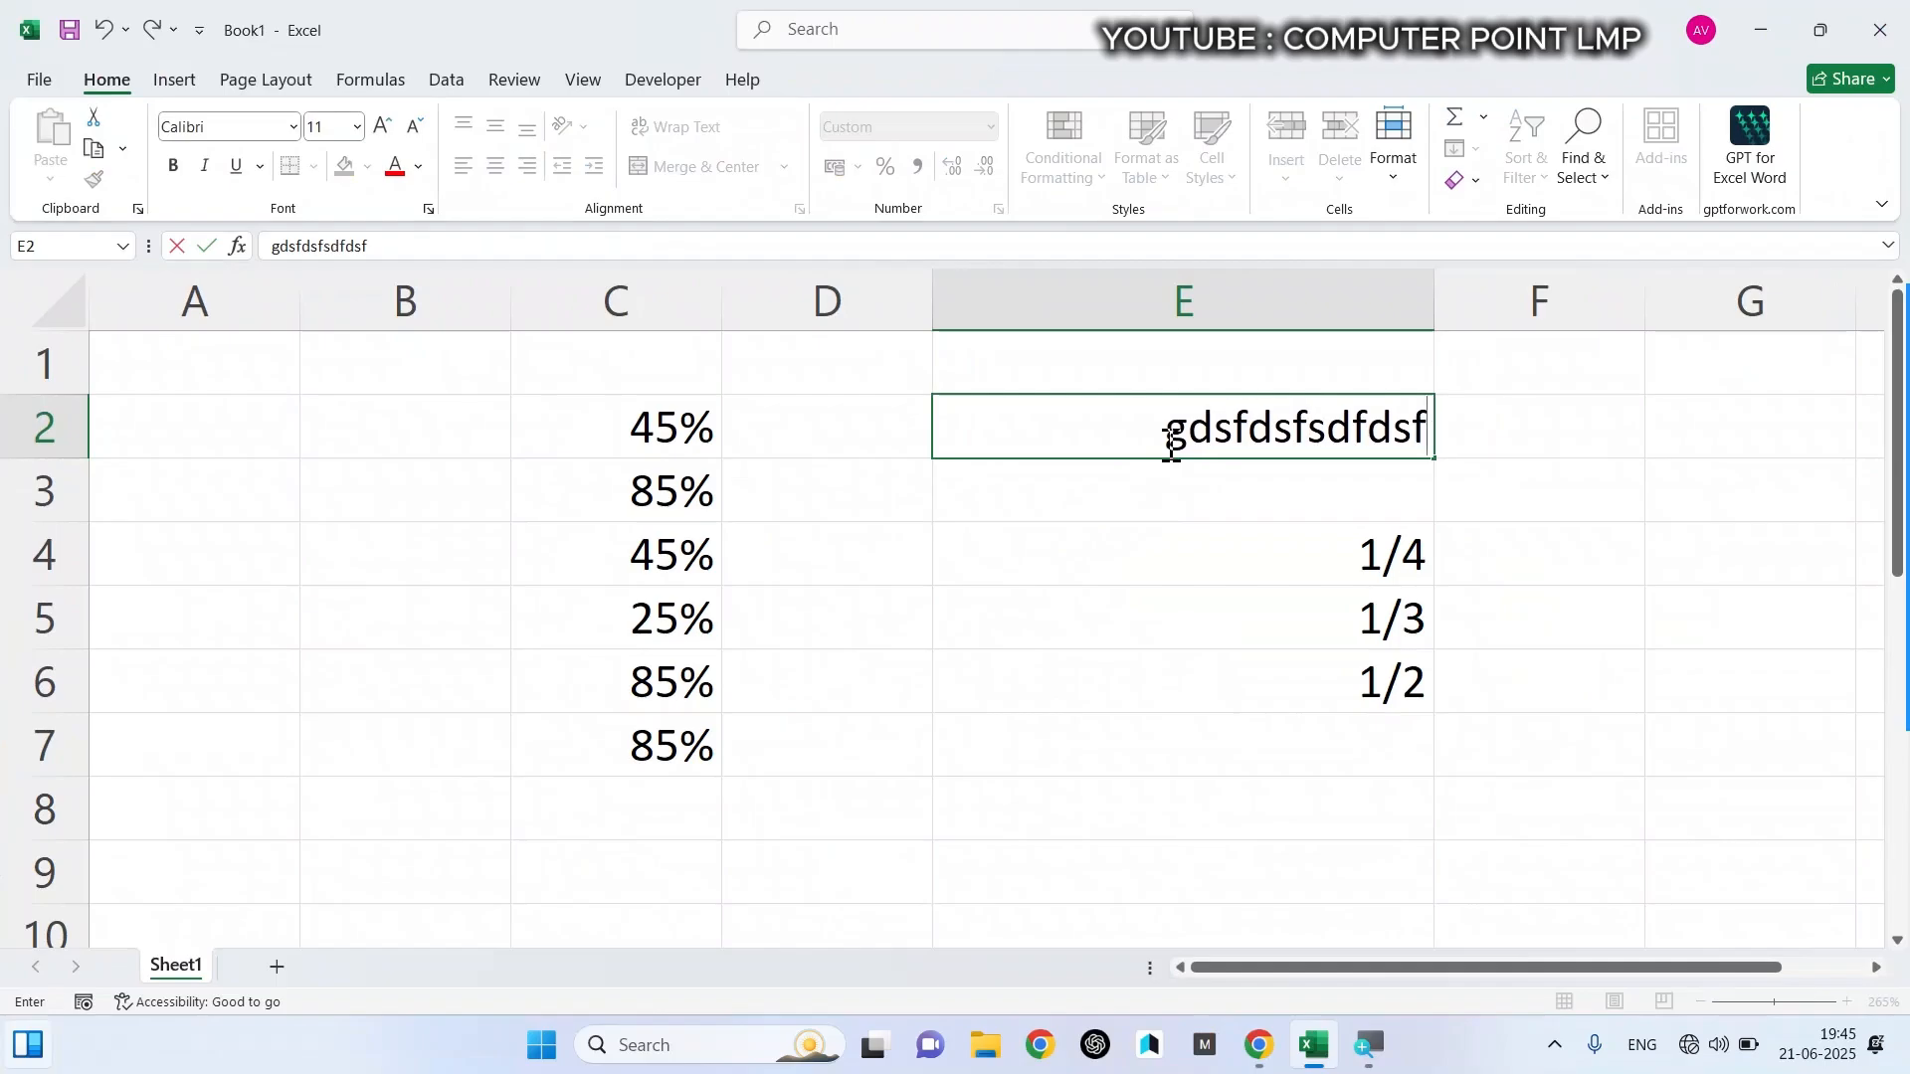
{"action": "key", "text": "ctrl+Return"}
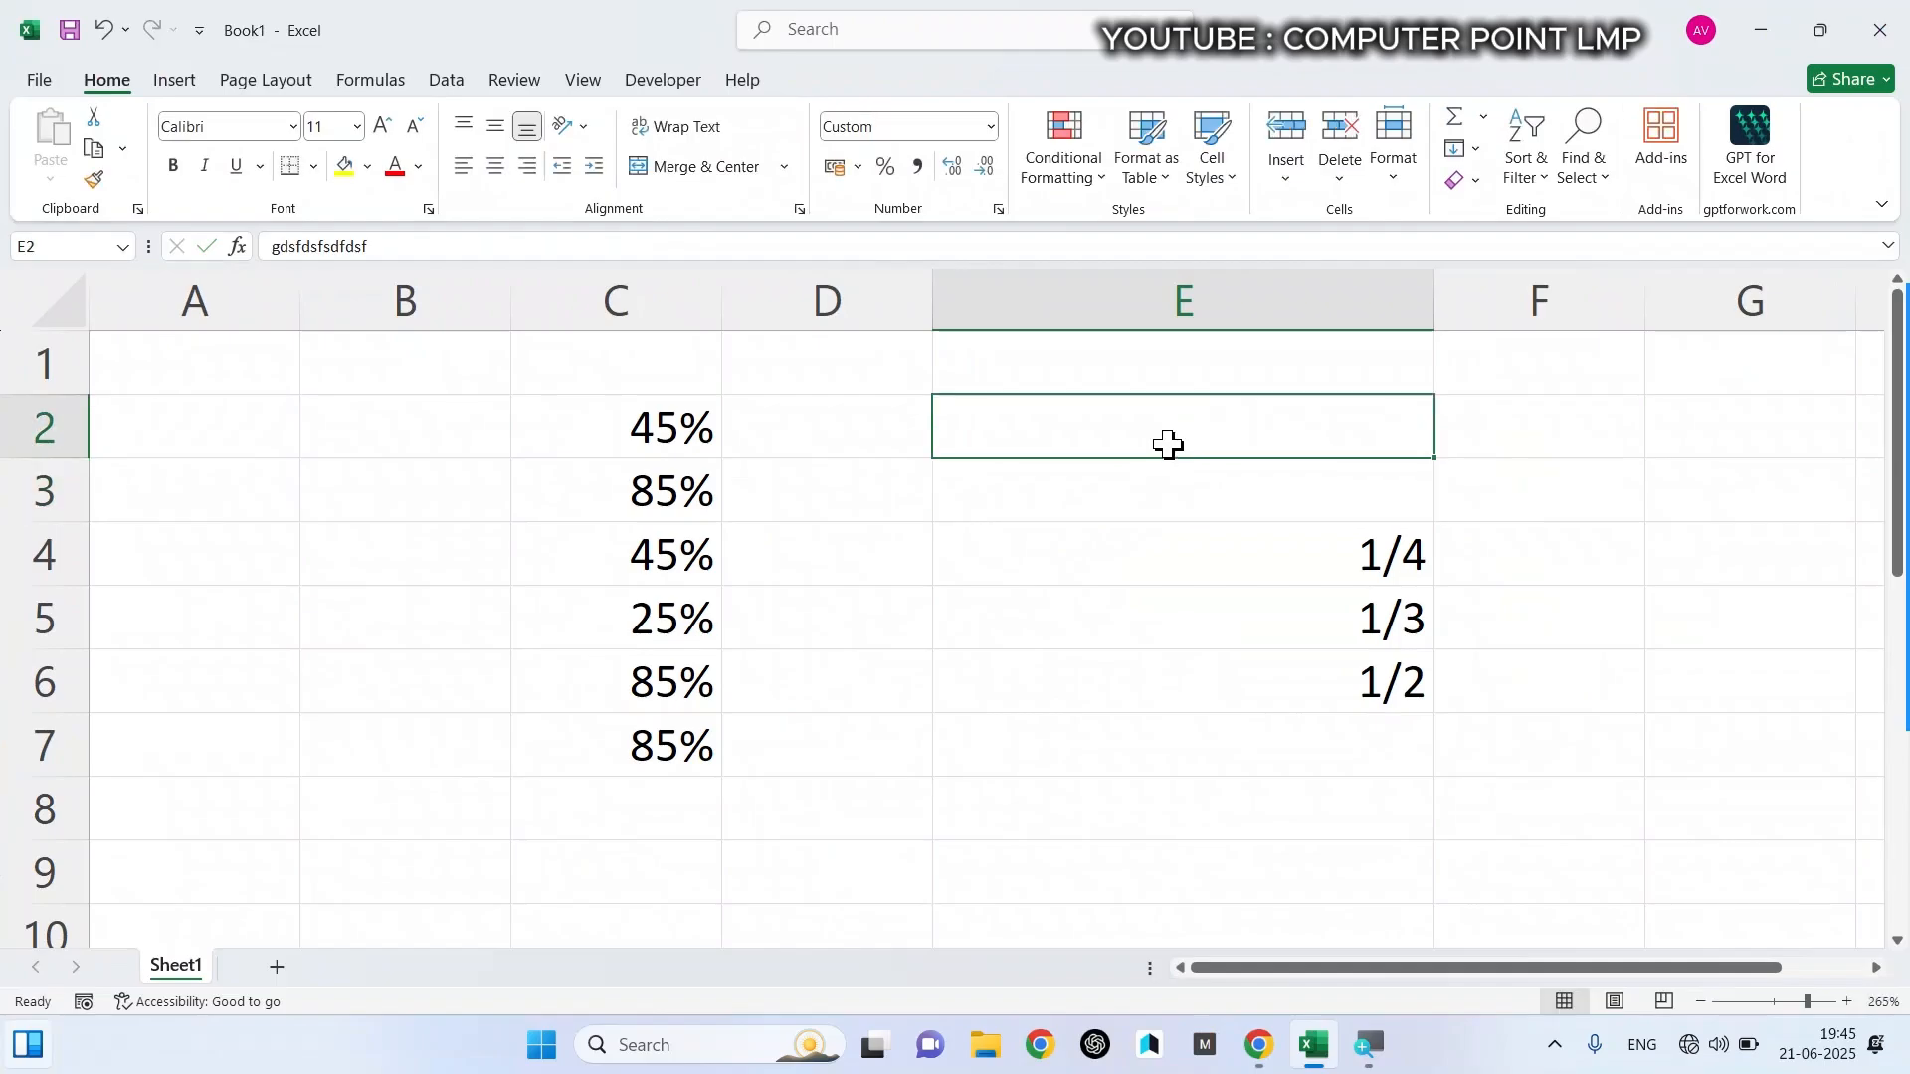
- Clear the custom format code ;;; from cell E2 in the full number format settings and apply the change
{"action": "left_click", "coordinate": [997, 124]}
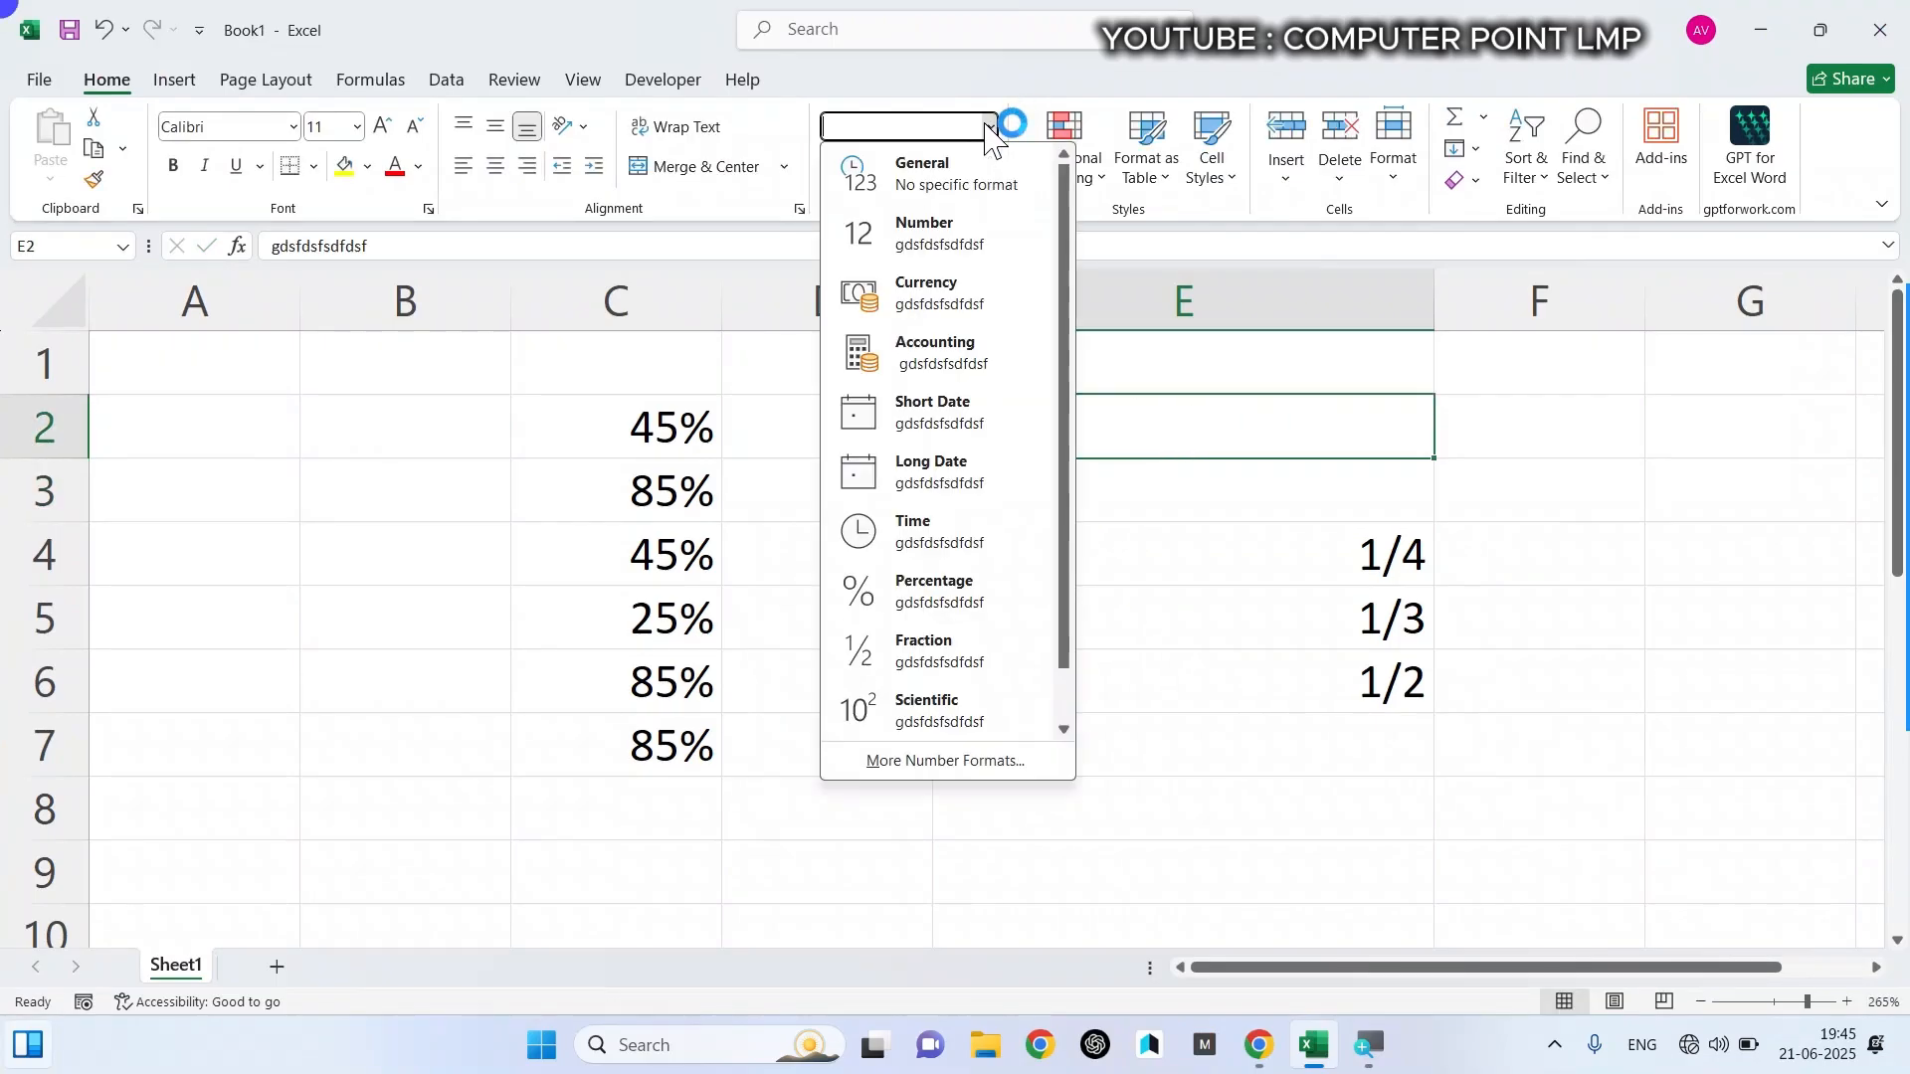
{"action": "left_click", "coordinate": [960, 767]}
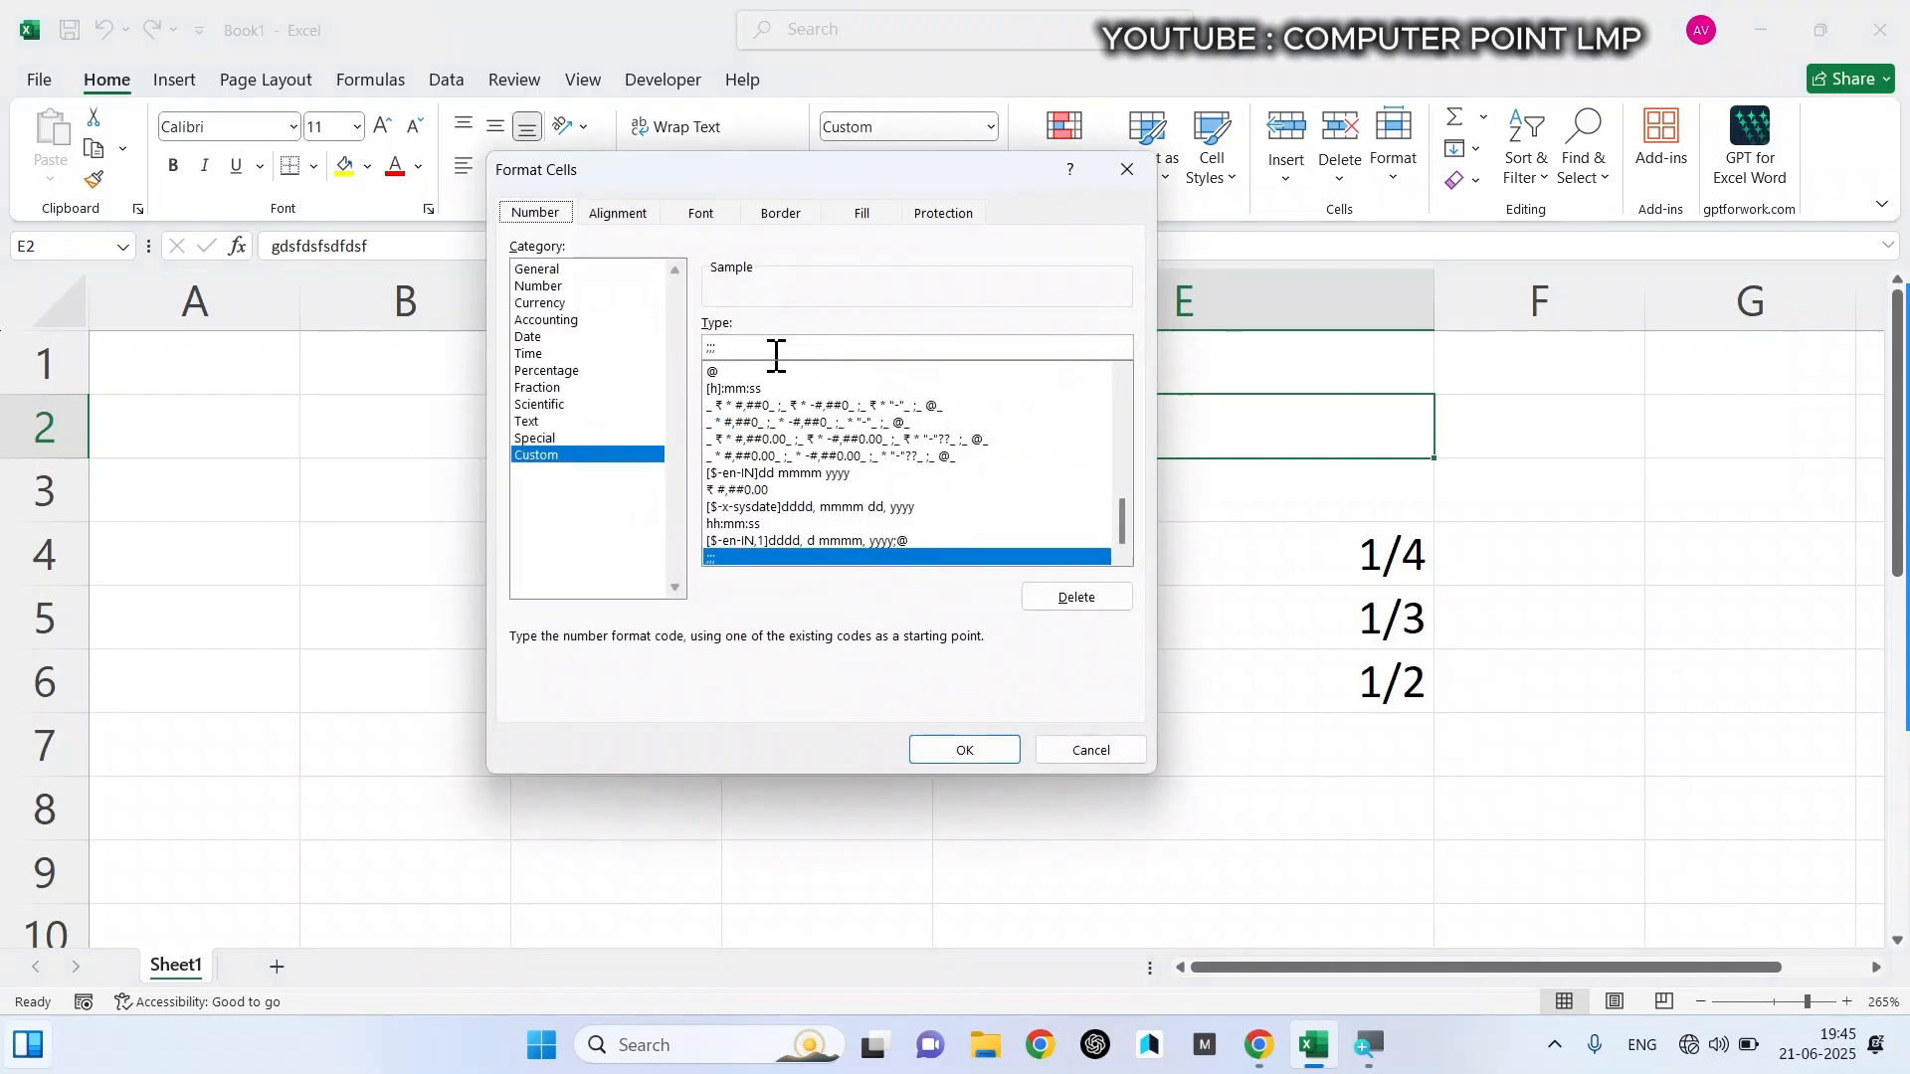
{"action": "key", "text": "BackSpace"}
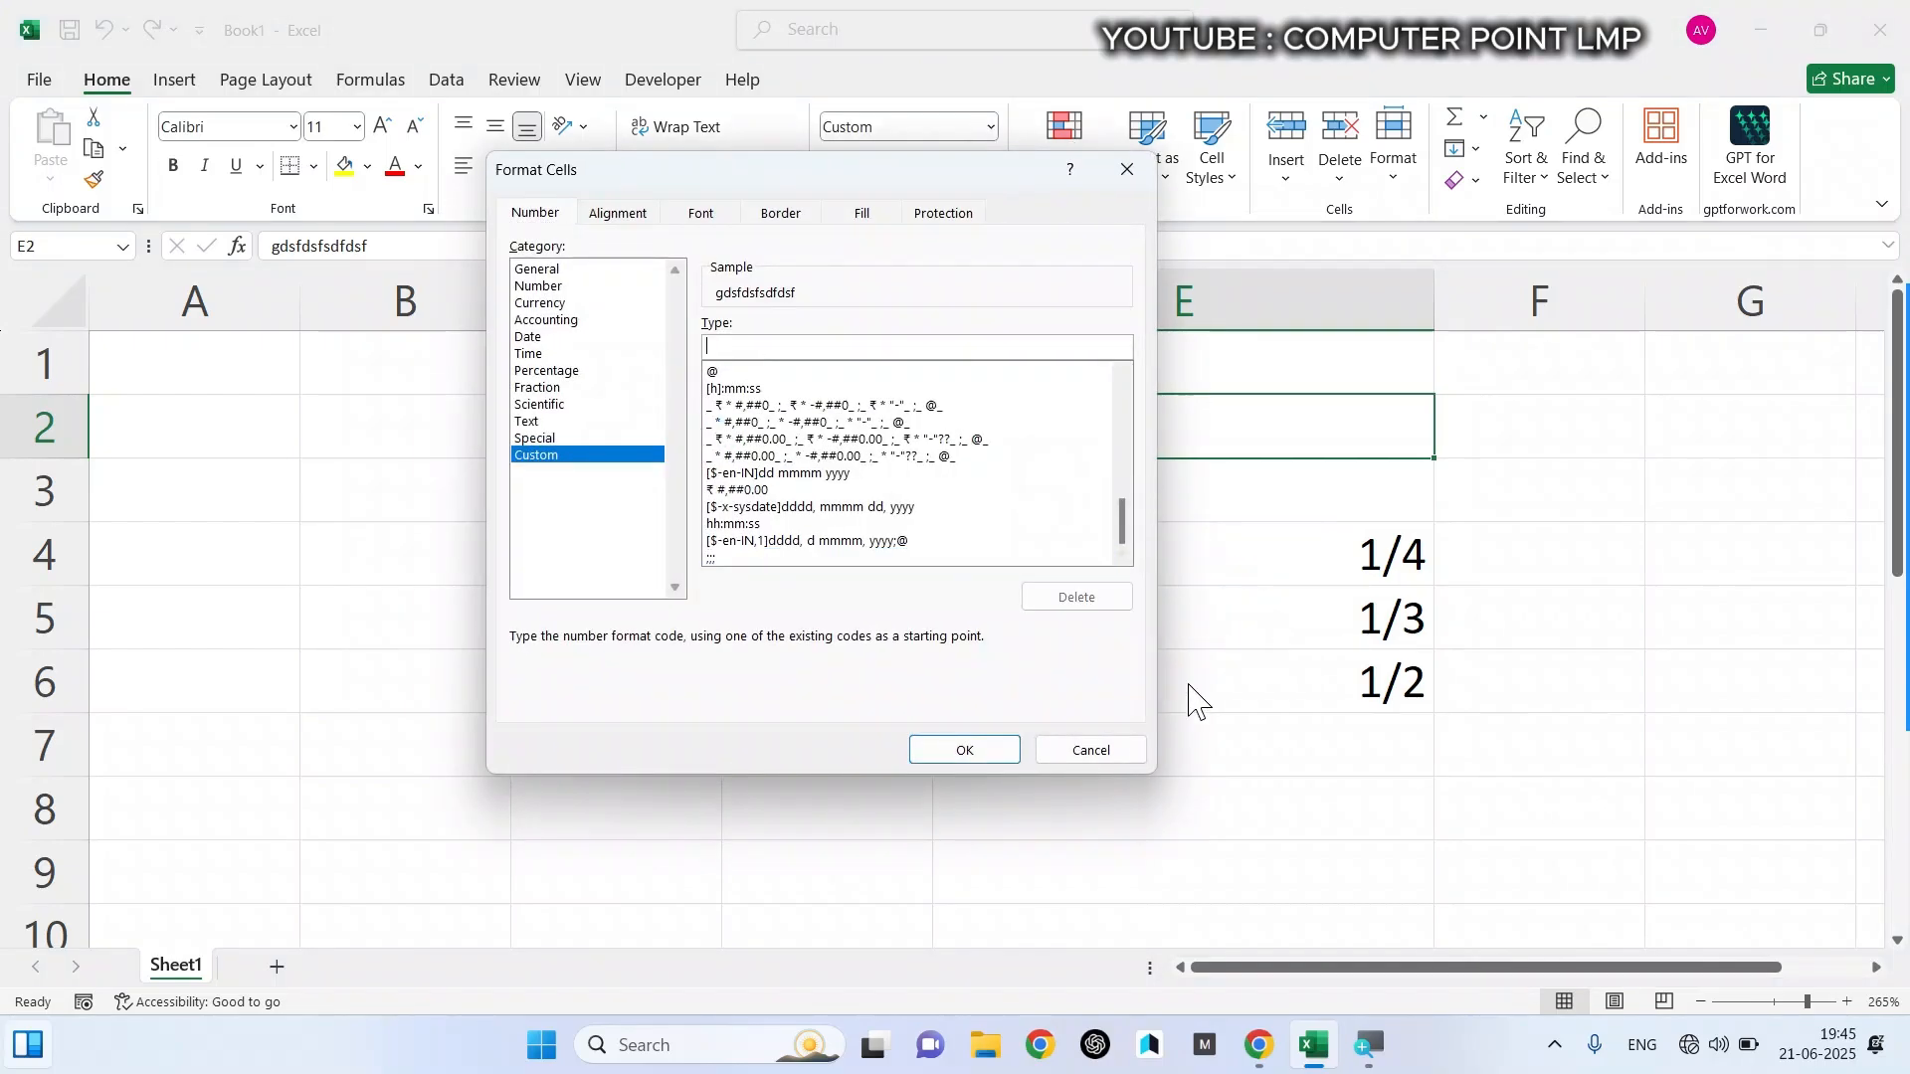
{"action": "left_click", "coordinate": [987, 751]}
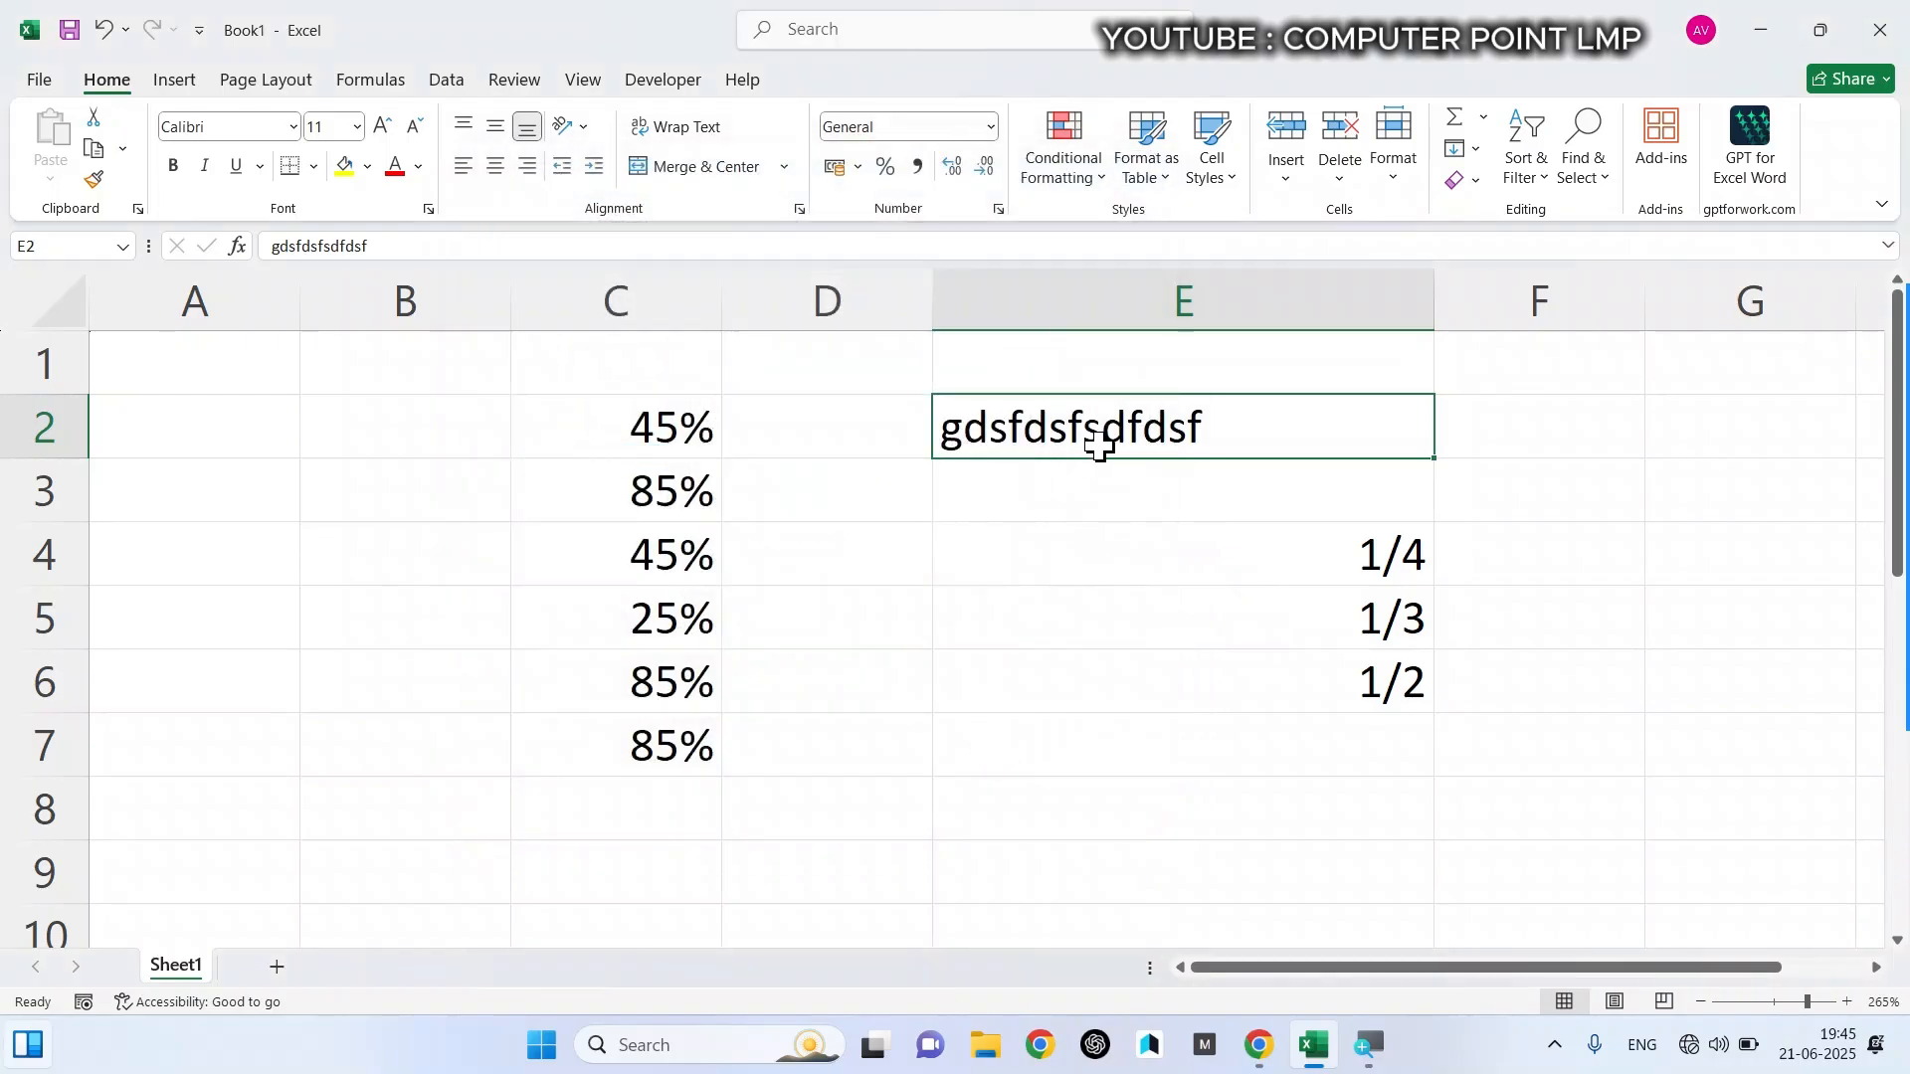
- Examine the Custom format codes available for cell E2 and close the format settings without applying anything
{"action": "left_click", "coordinate": [991, 126]}
{"action": "left_click", "coordinate": [953, 766]}
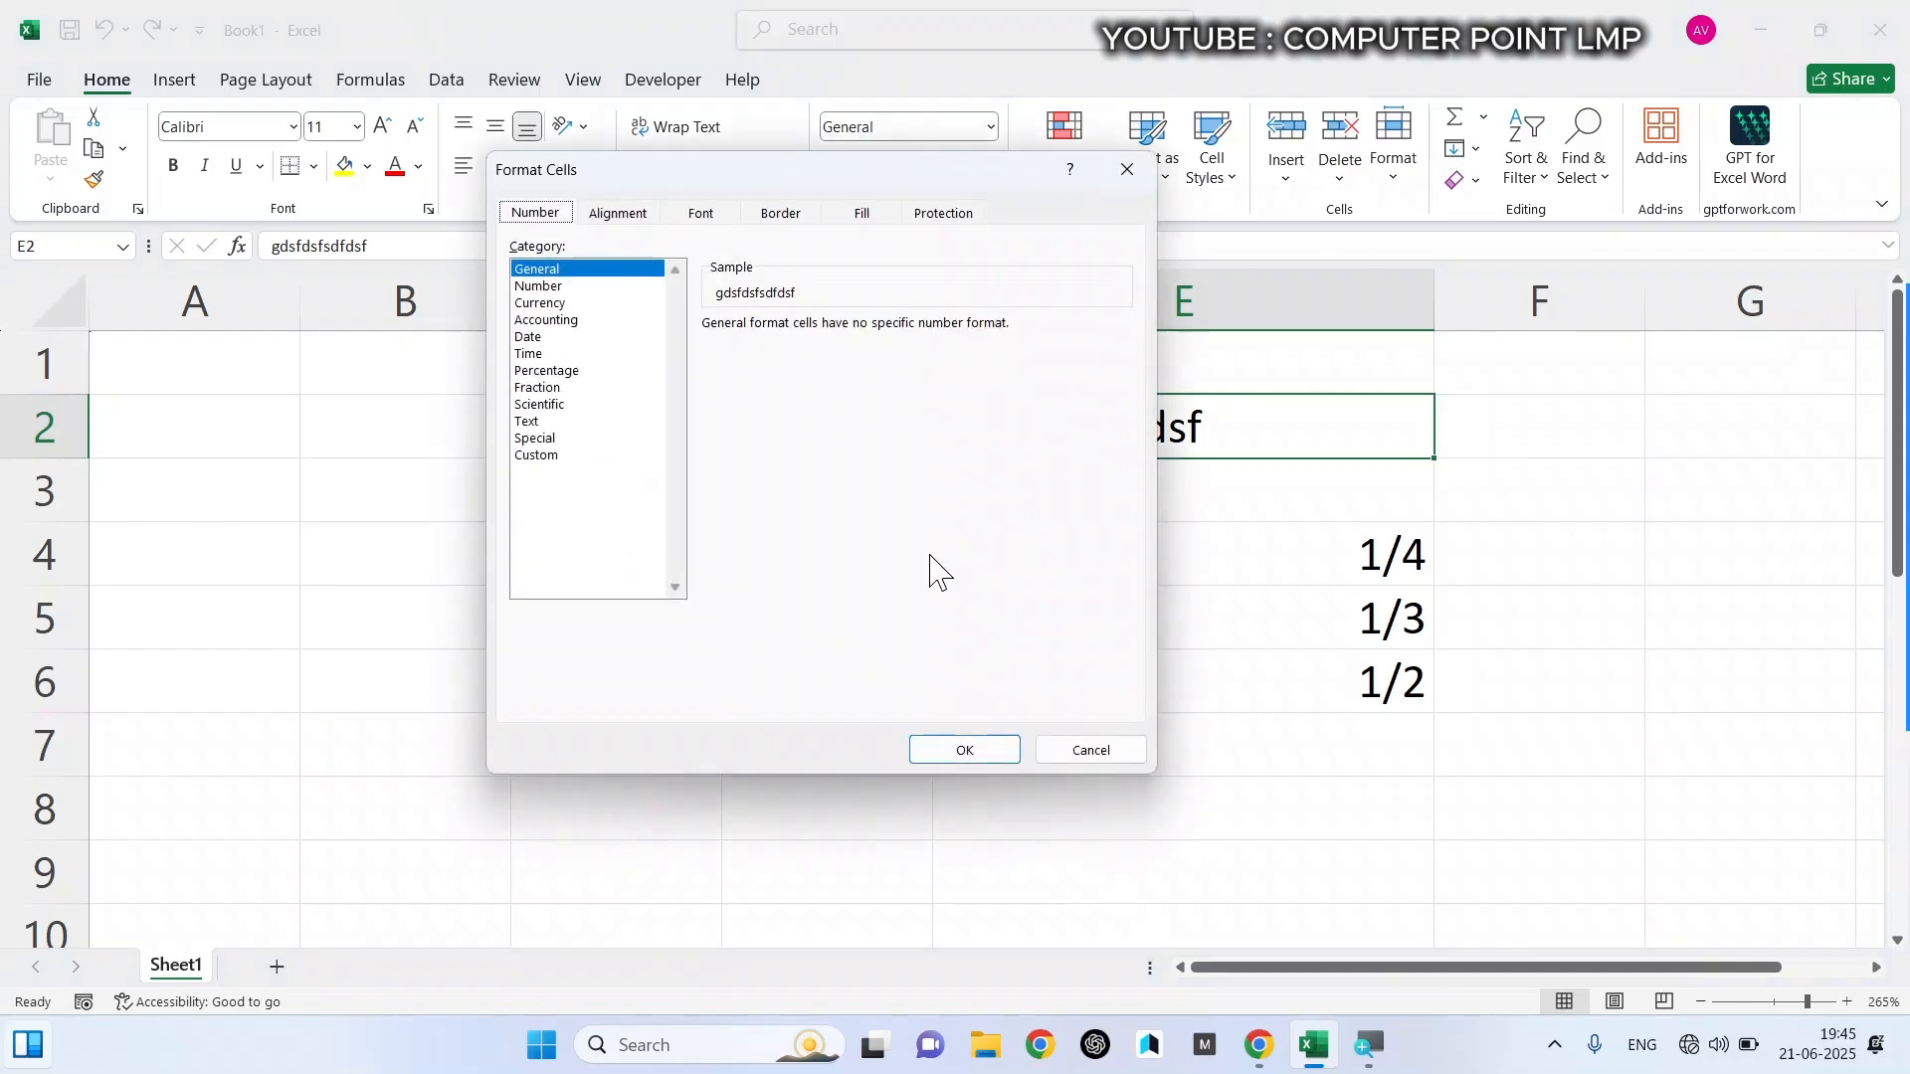
{"action": "left_click", "coordinate": [567, 455]}
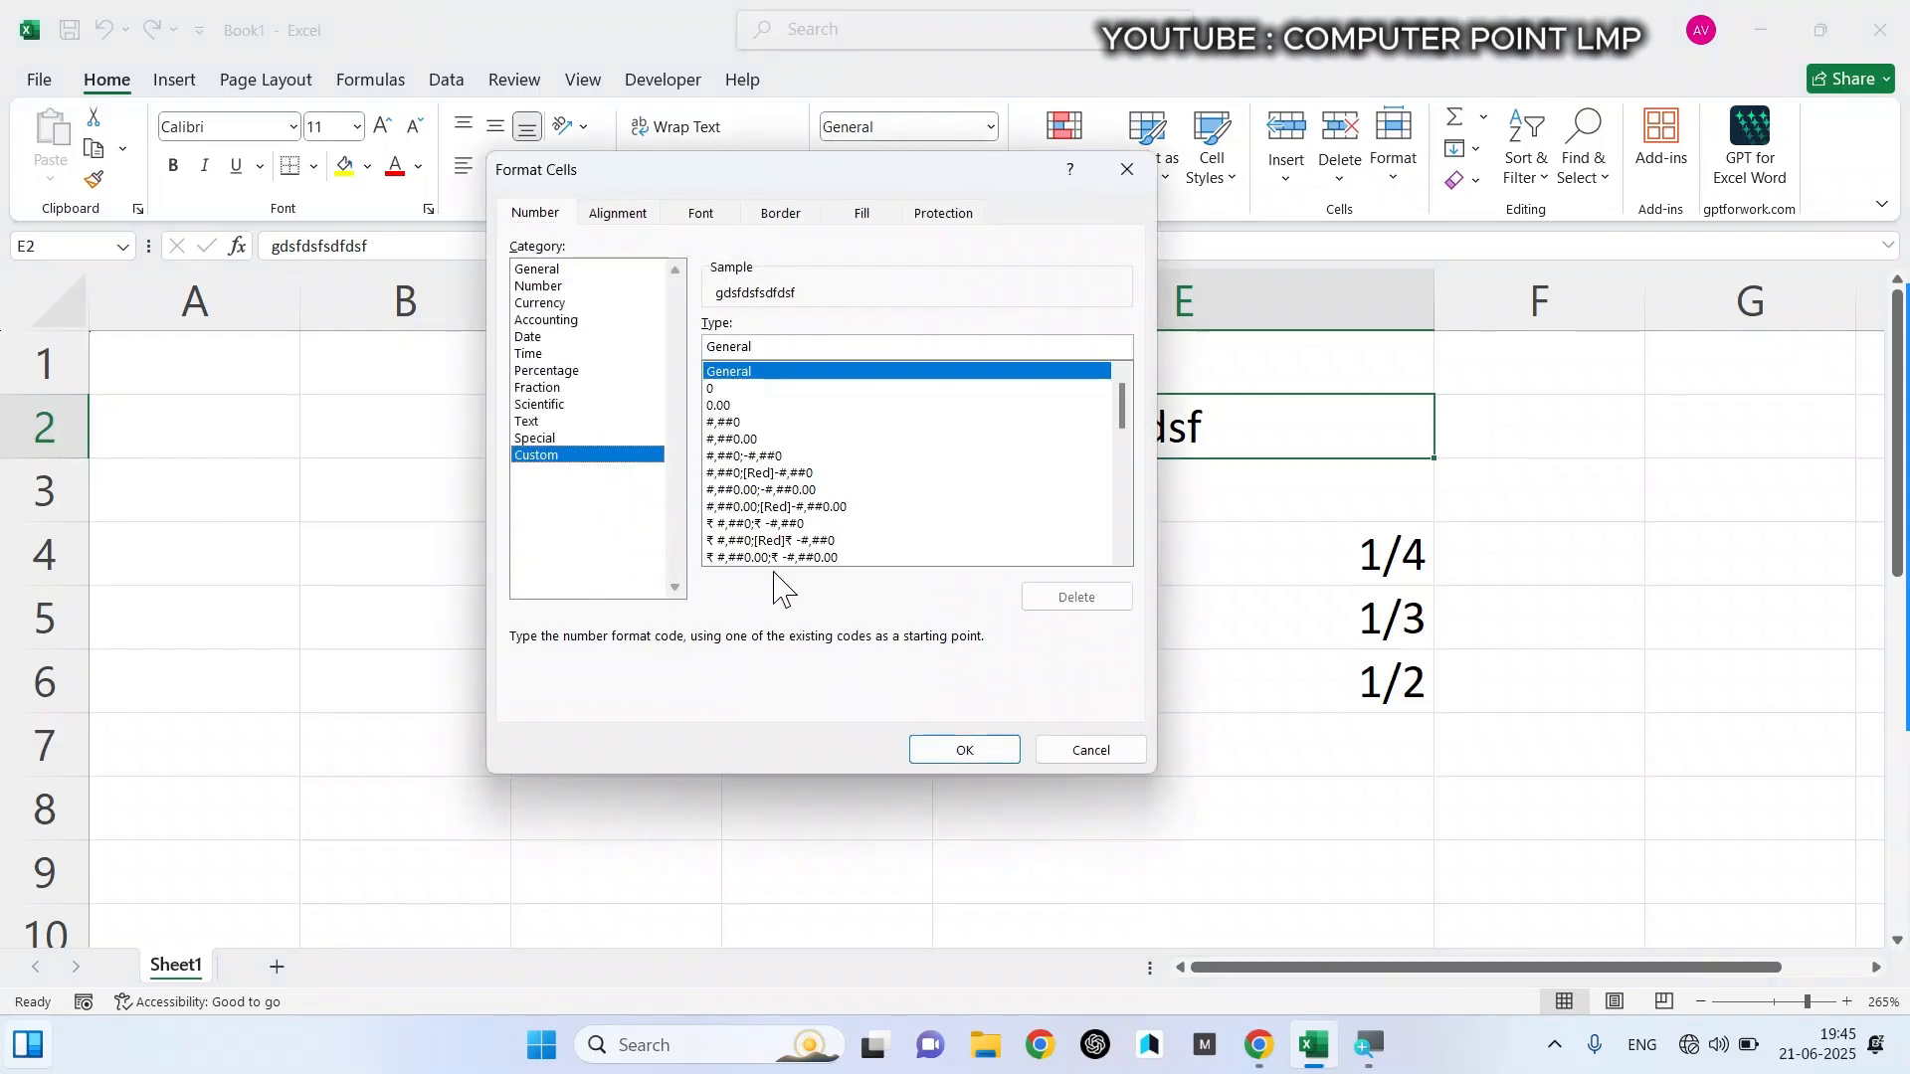
{"action": "left_click", "coordinate": [1094, 749]}
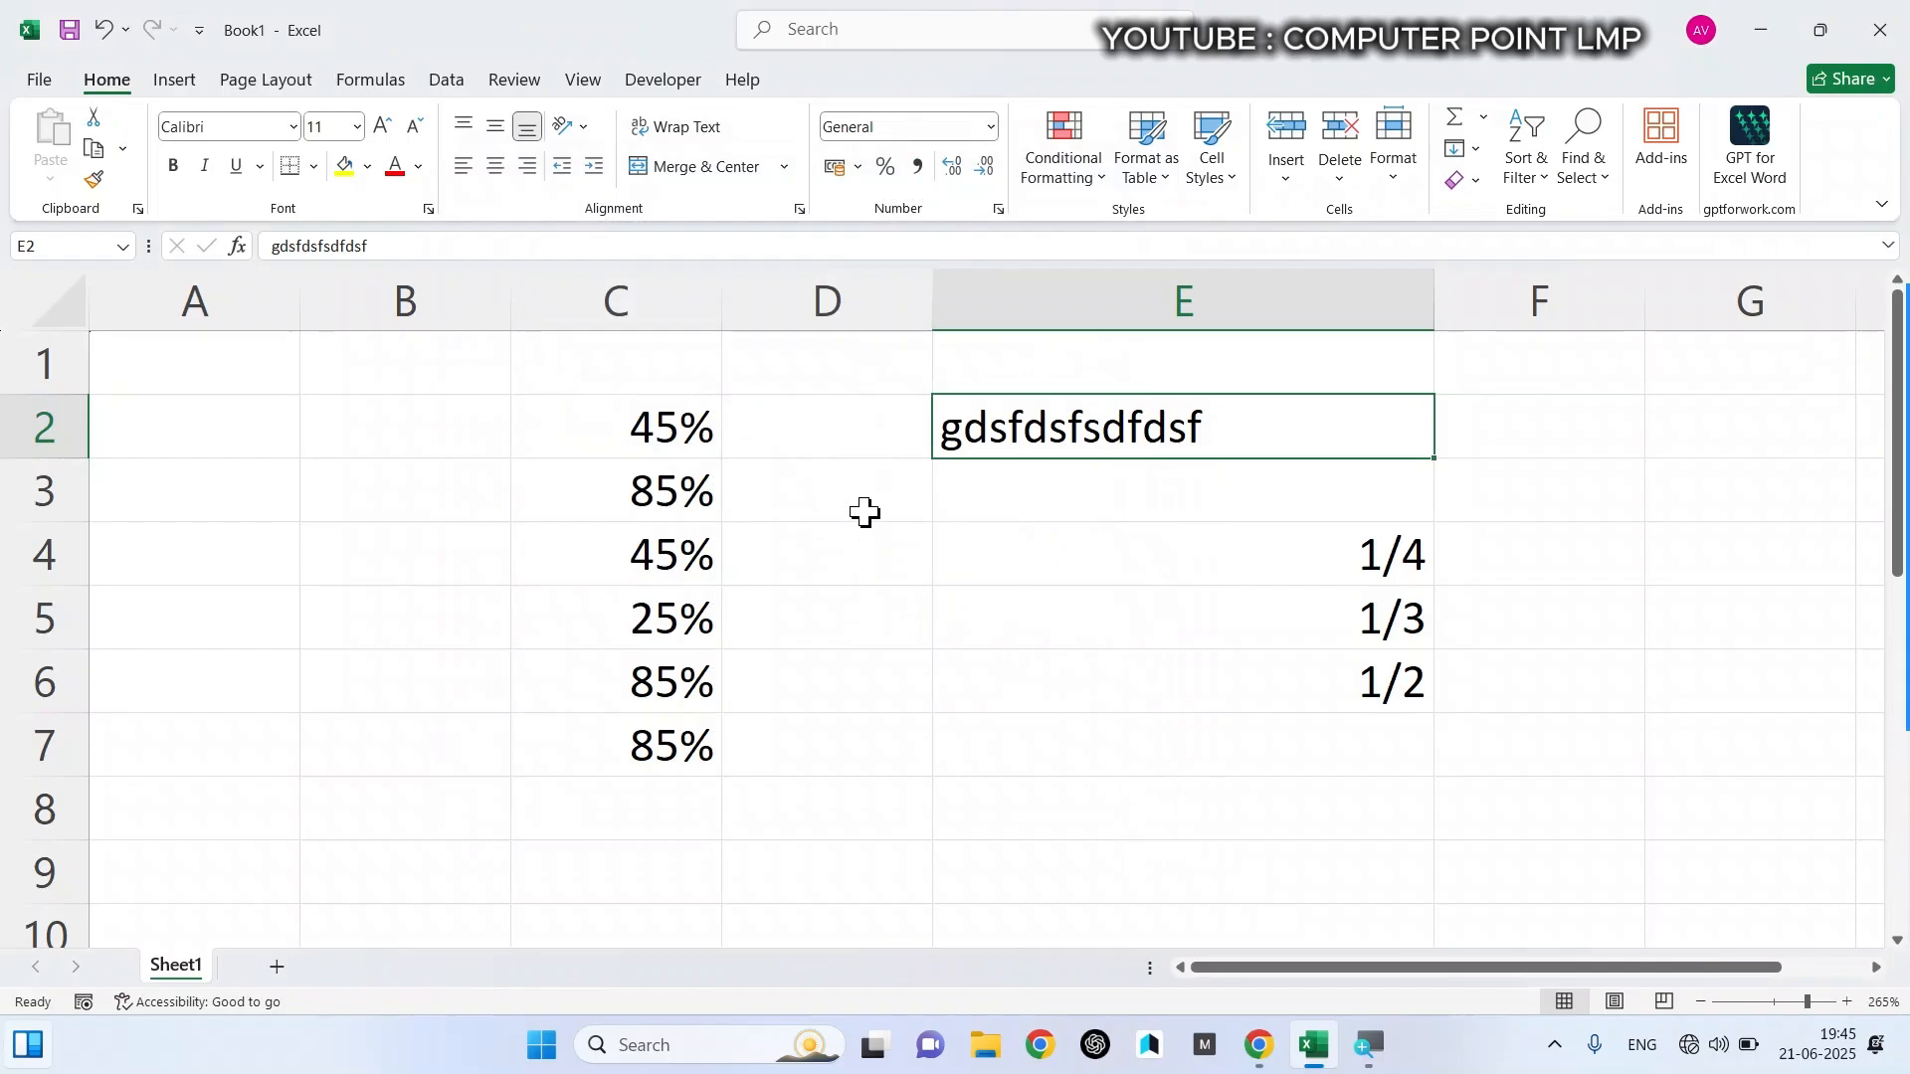
- Enter the text dfgfdgfdgfdgfdg in cell E3 and apply Comma Style to both E2 and E3
{"action": "left_click", "coordinate": [918, 175]}
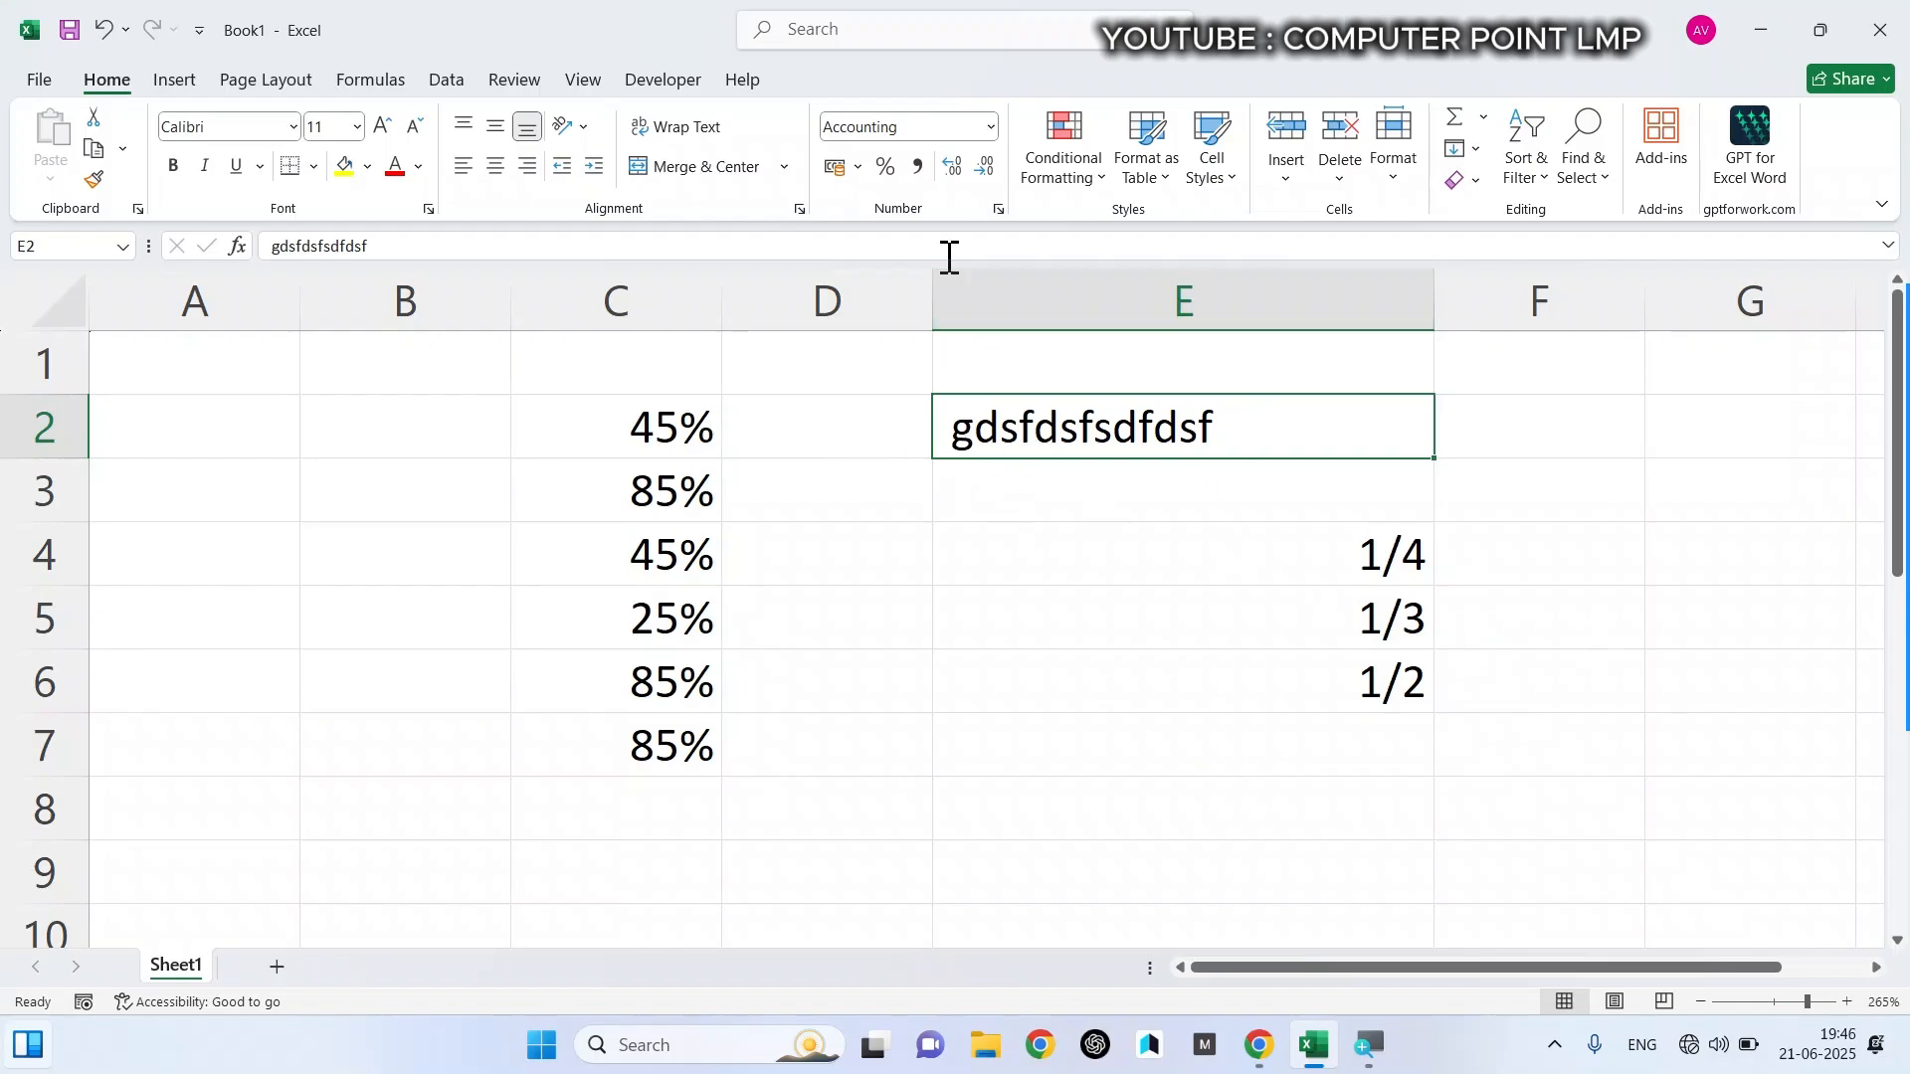
{"action": "left_click", "coordinate": [993, 520]}
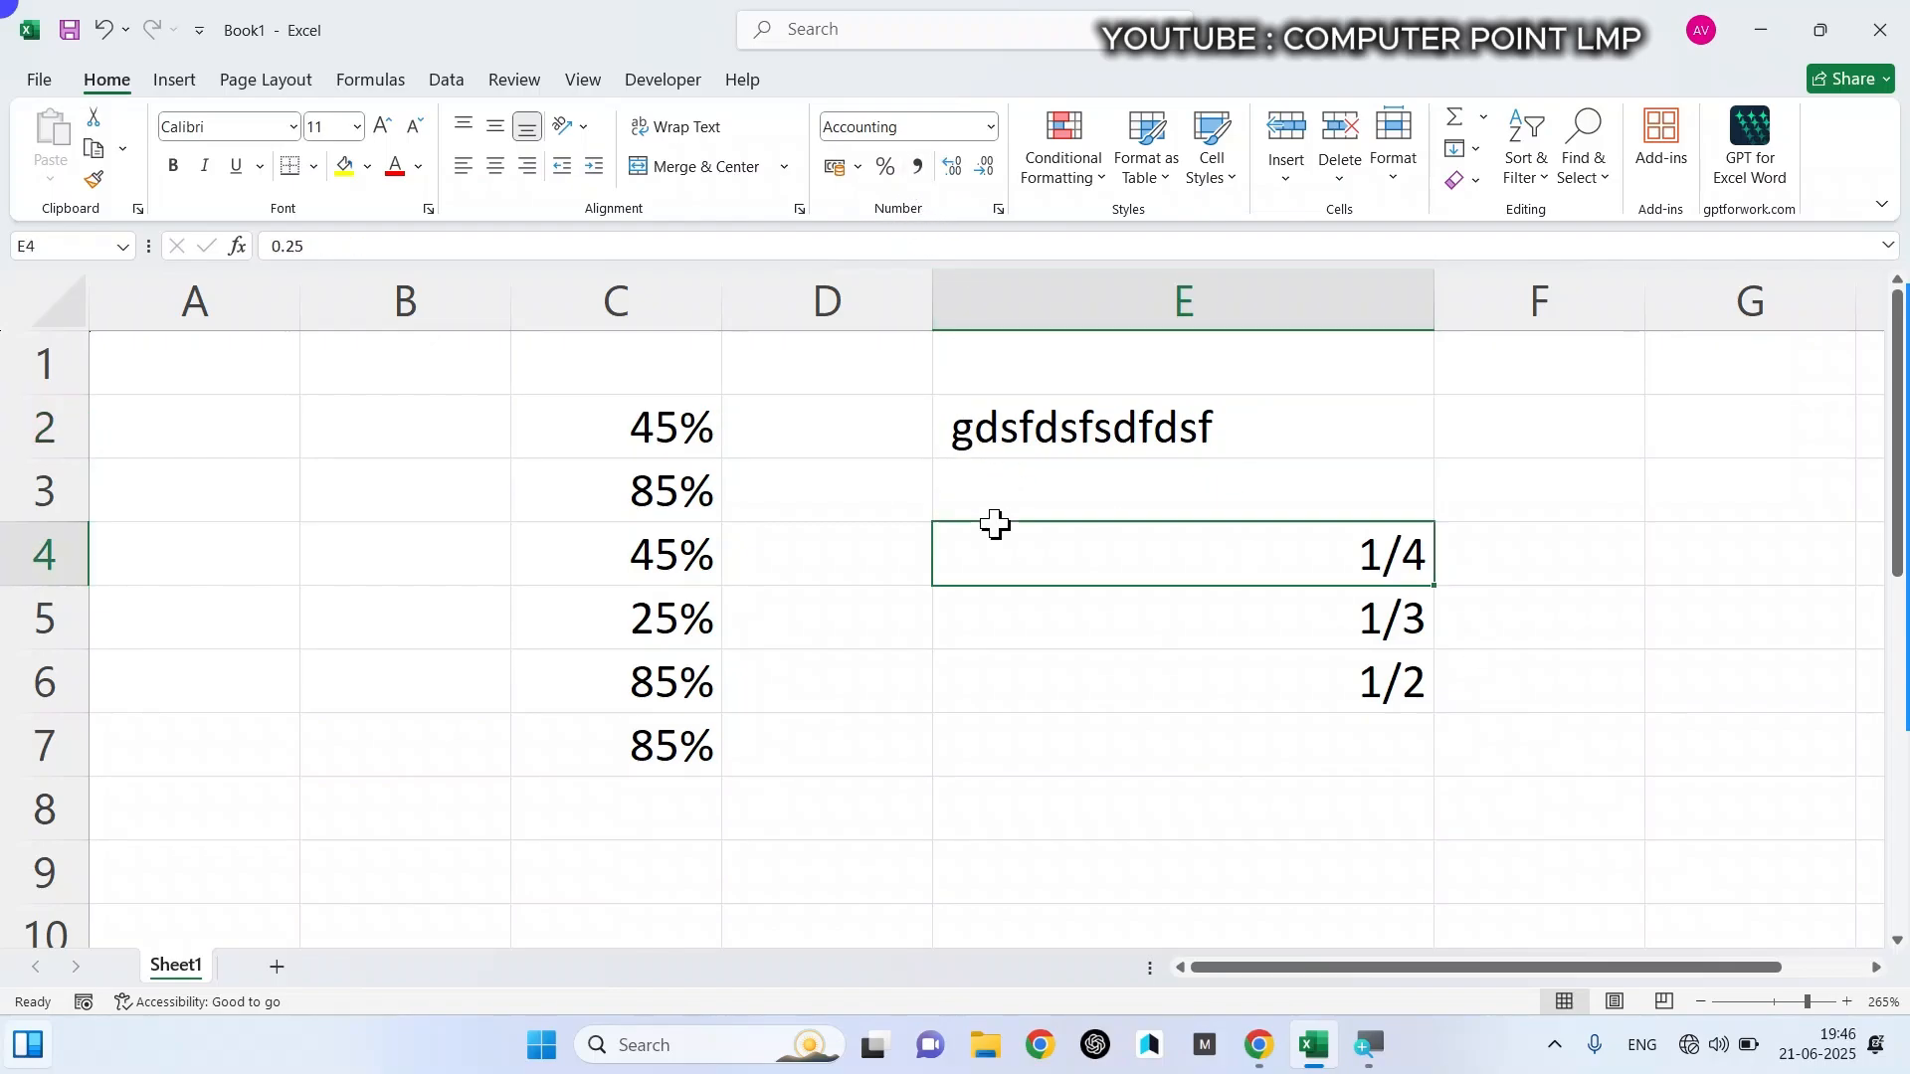
{"action": "left_click", "coordinate": [1039, 487]}
{"action": "type", "text": "dfgfdgfdgfdgfdg"}
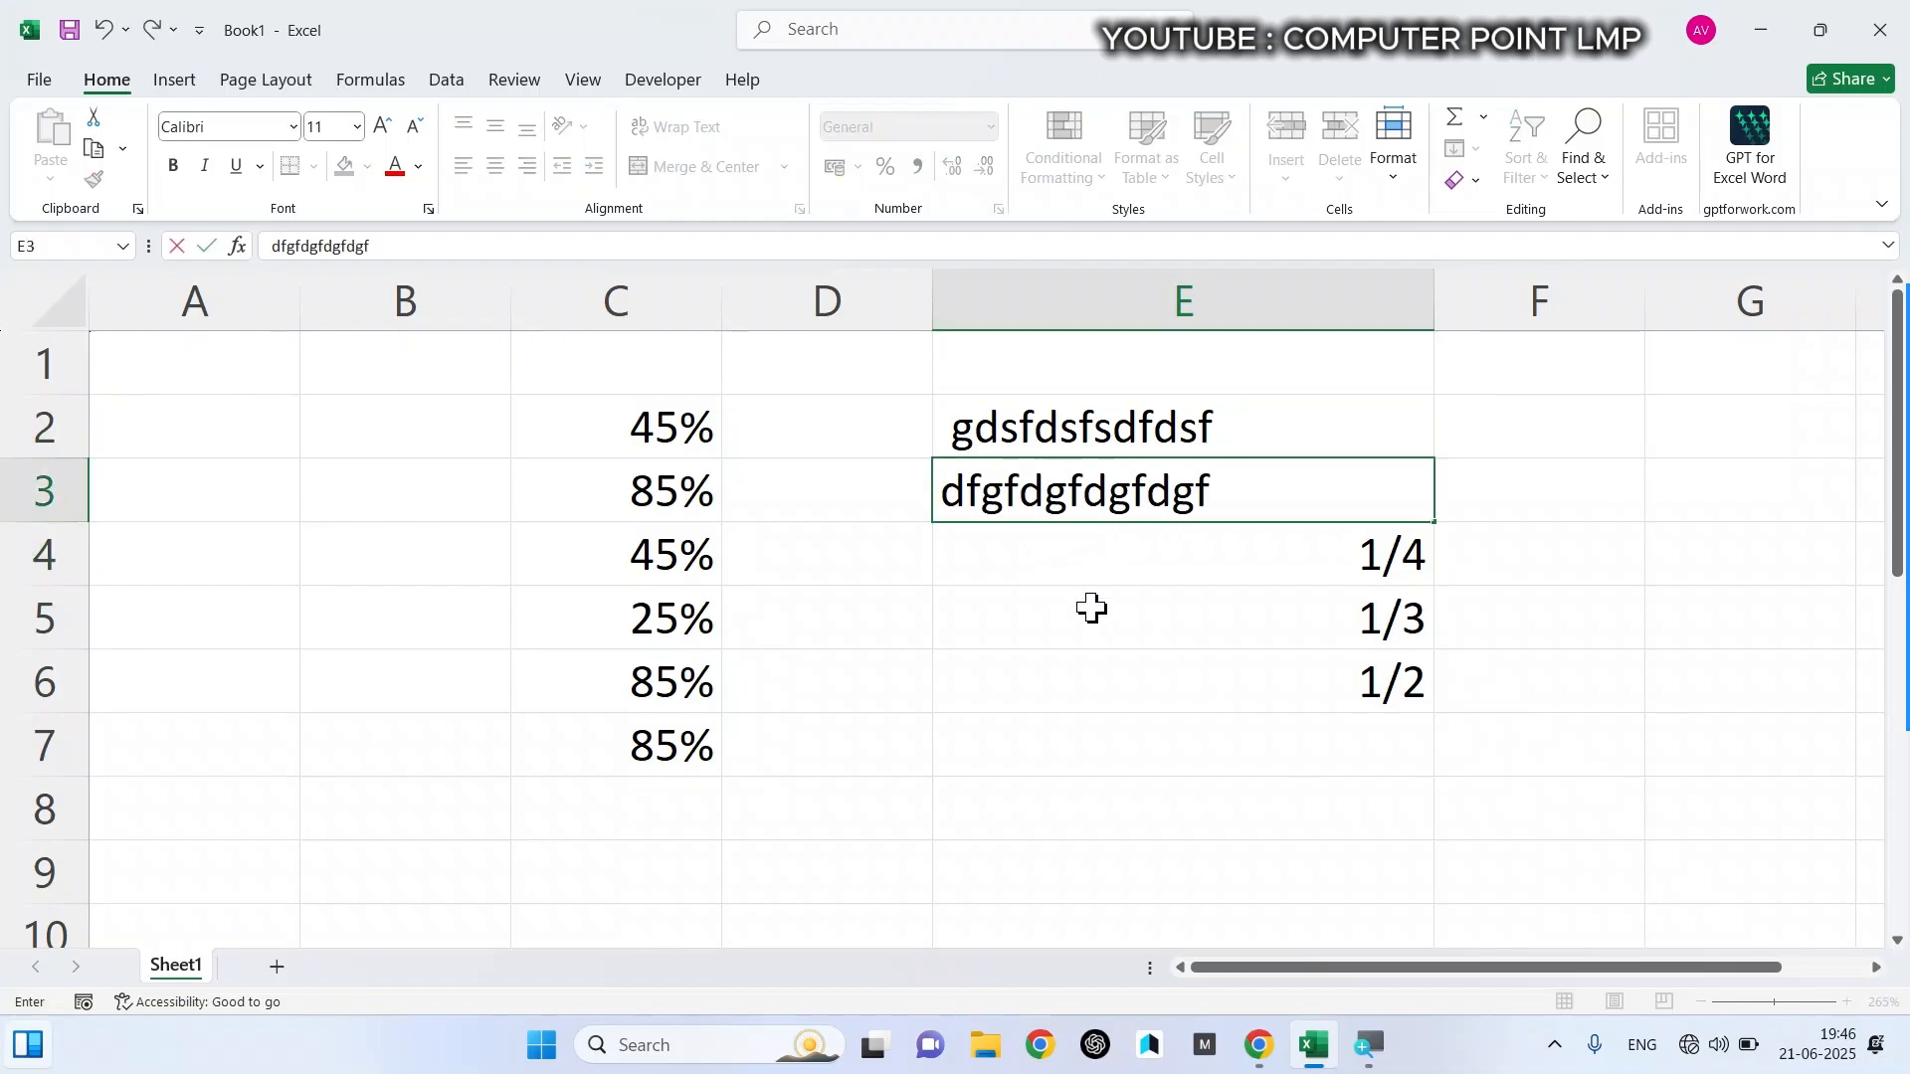
{"action": "left_click", "coordinate": [1089, 609]}
{"action": "left_click", "coordinate": [997, 489]}
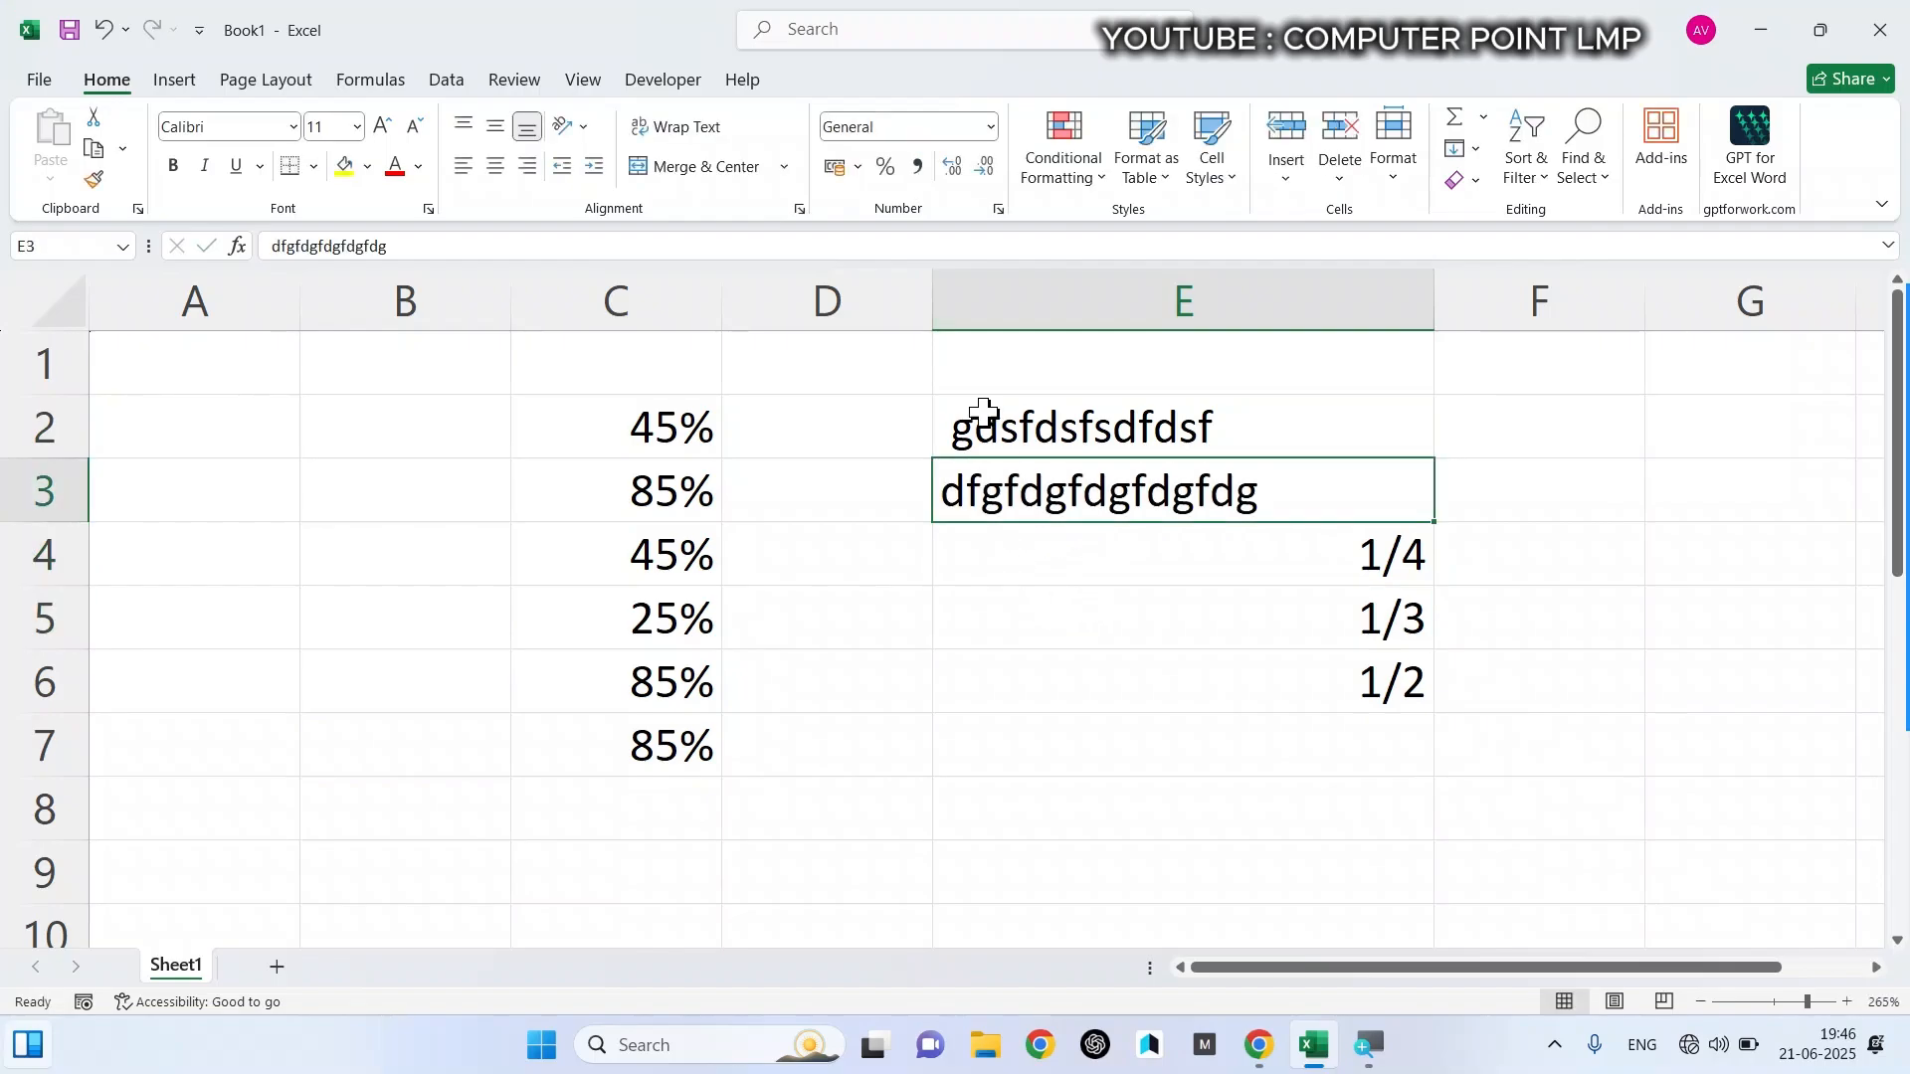
{"action": "left_click", "coordinate": [923, 170]}
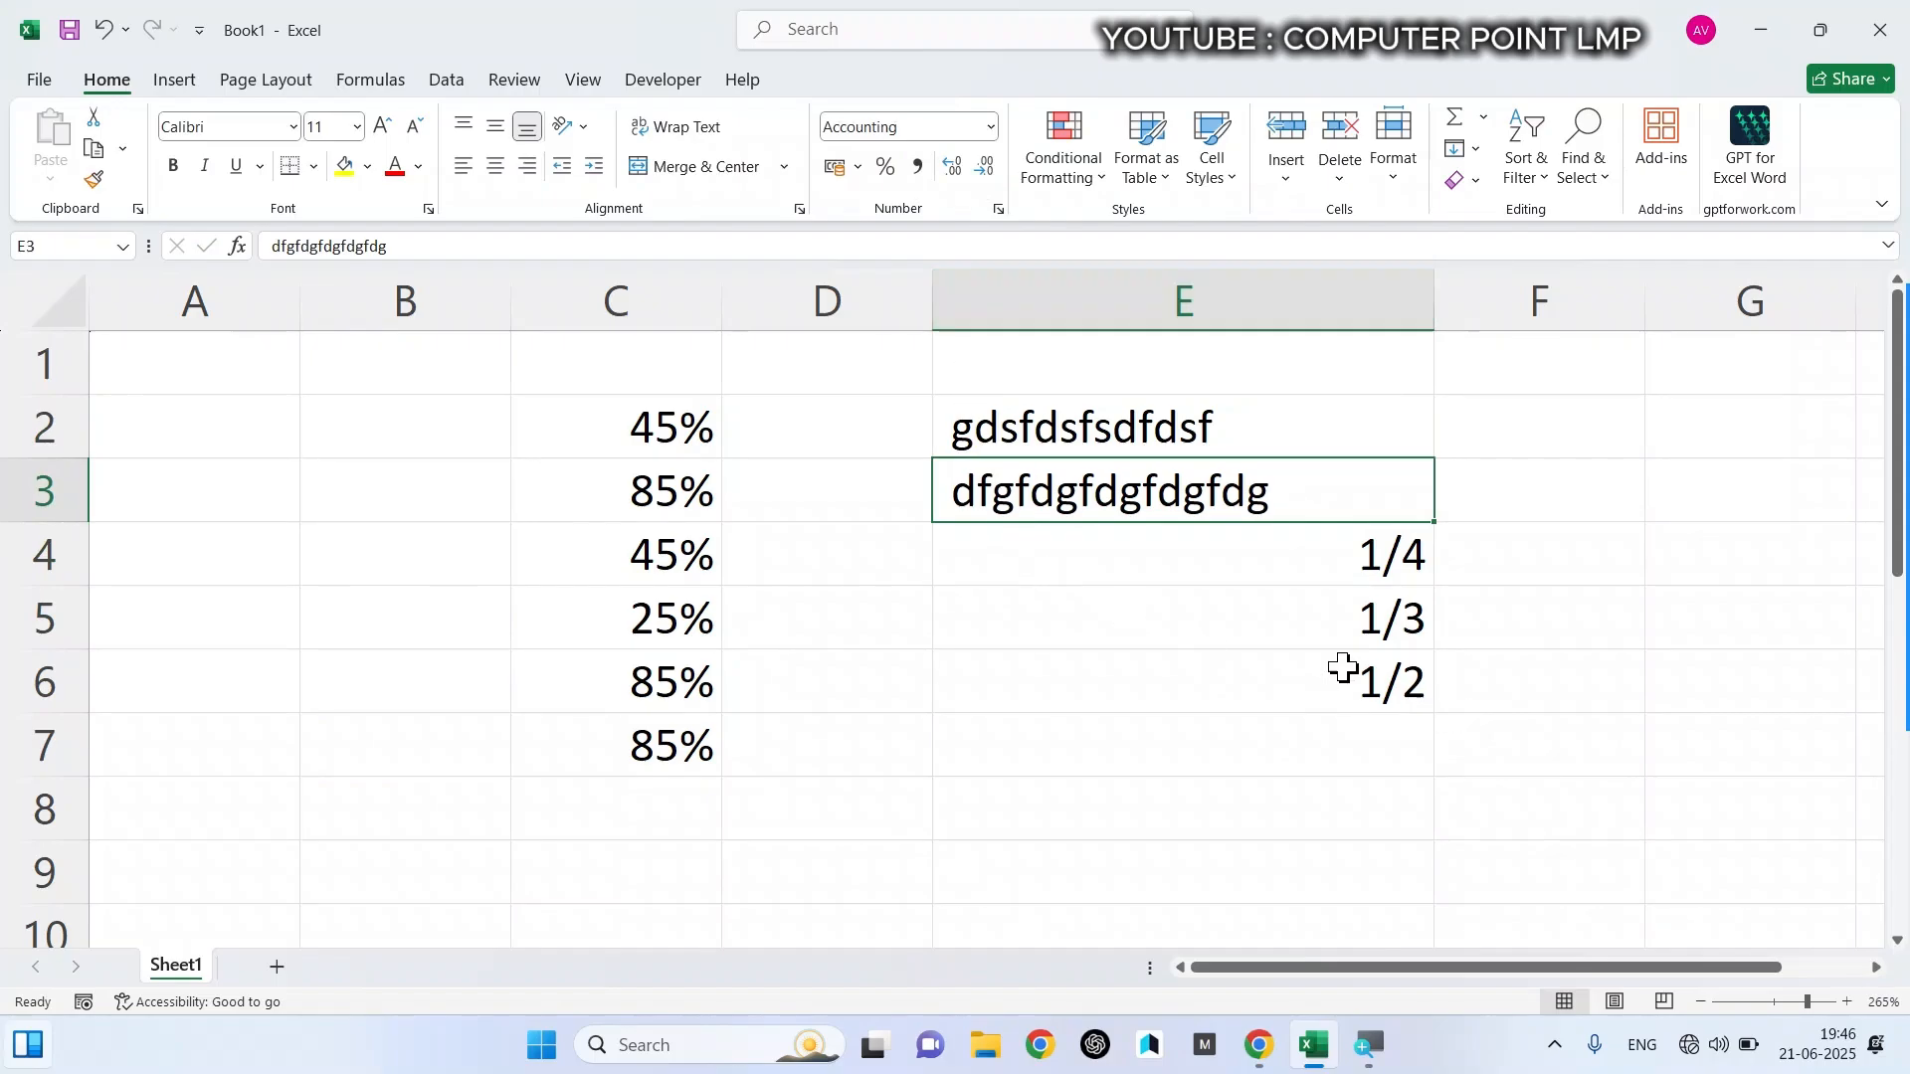
- Increase the percentage in cell C2 to eight decimal places
{"action": "left_click", "coordinate": [714, 425]}
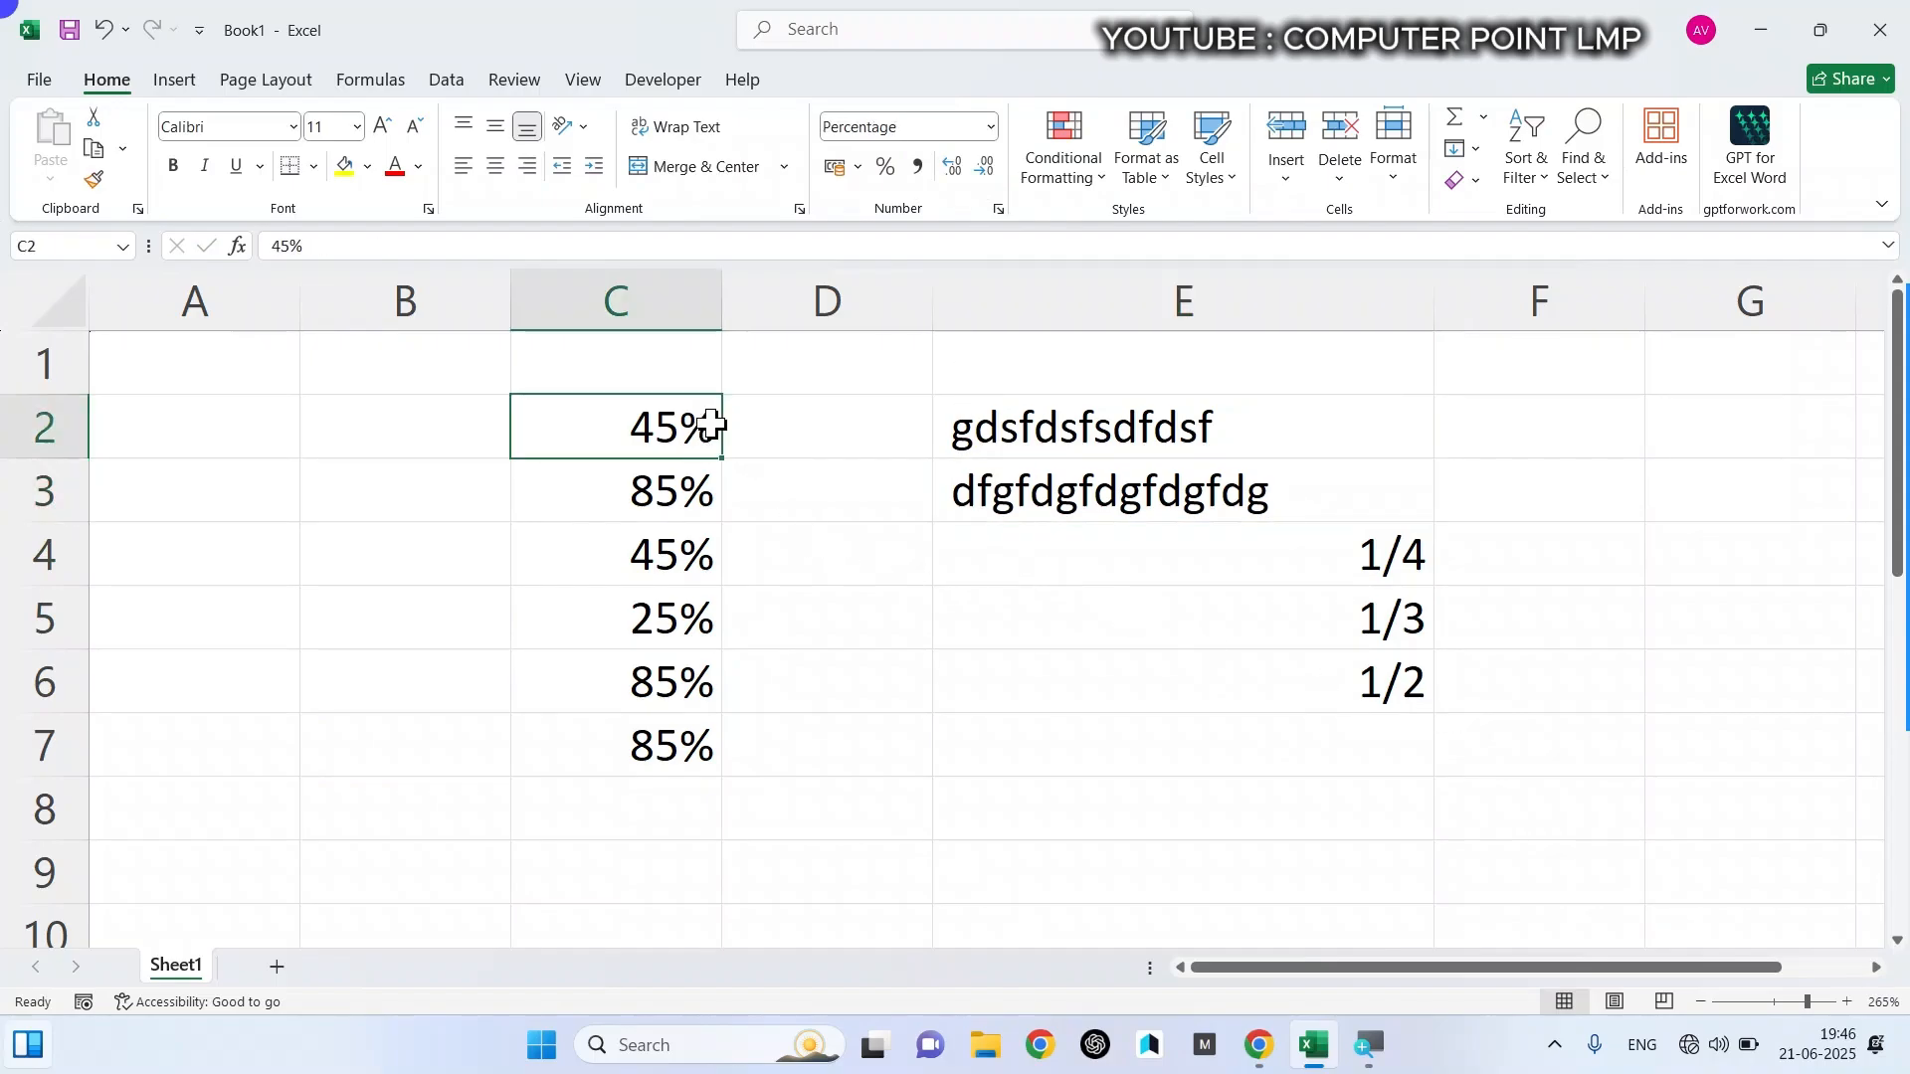
{"action": "left_click", "coordinate": [963, 174]}
{"action": "left_click", "coordinate": [990, 171]}
{"action": "left_click", "coordinate": [951, 169]}
{"action": "left_click", "coordinate": [952, 169]}
{"action": "left_click", "coordinate": [952, 169]}
{"action": "left_click", "coordinate": [951, 169]}
{"action": "left_click", "coordinate": [952, 169]}
{"action": "left_click", "coordinate": [952, 169]}
{"action": "left_click", "coordinate": [952, 169]}
{"action": "left_click", "coordinate": [952, 169]}
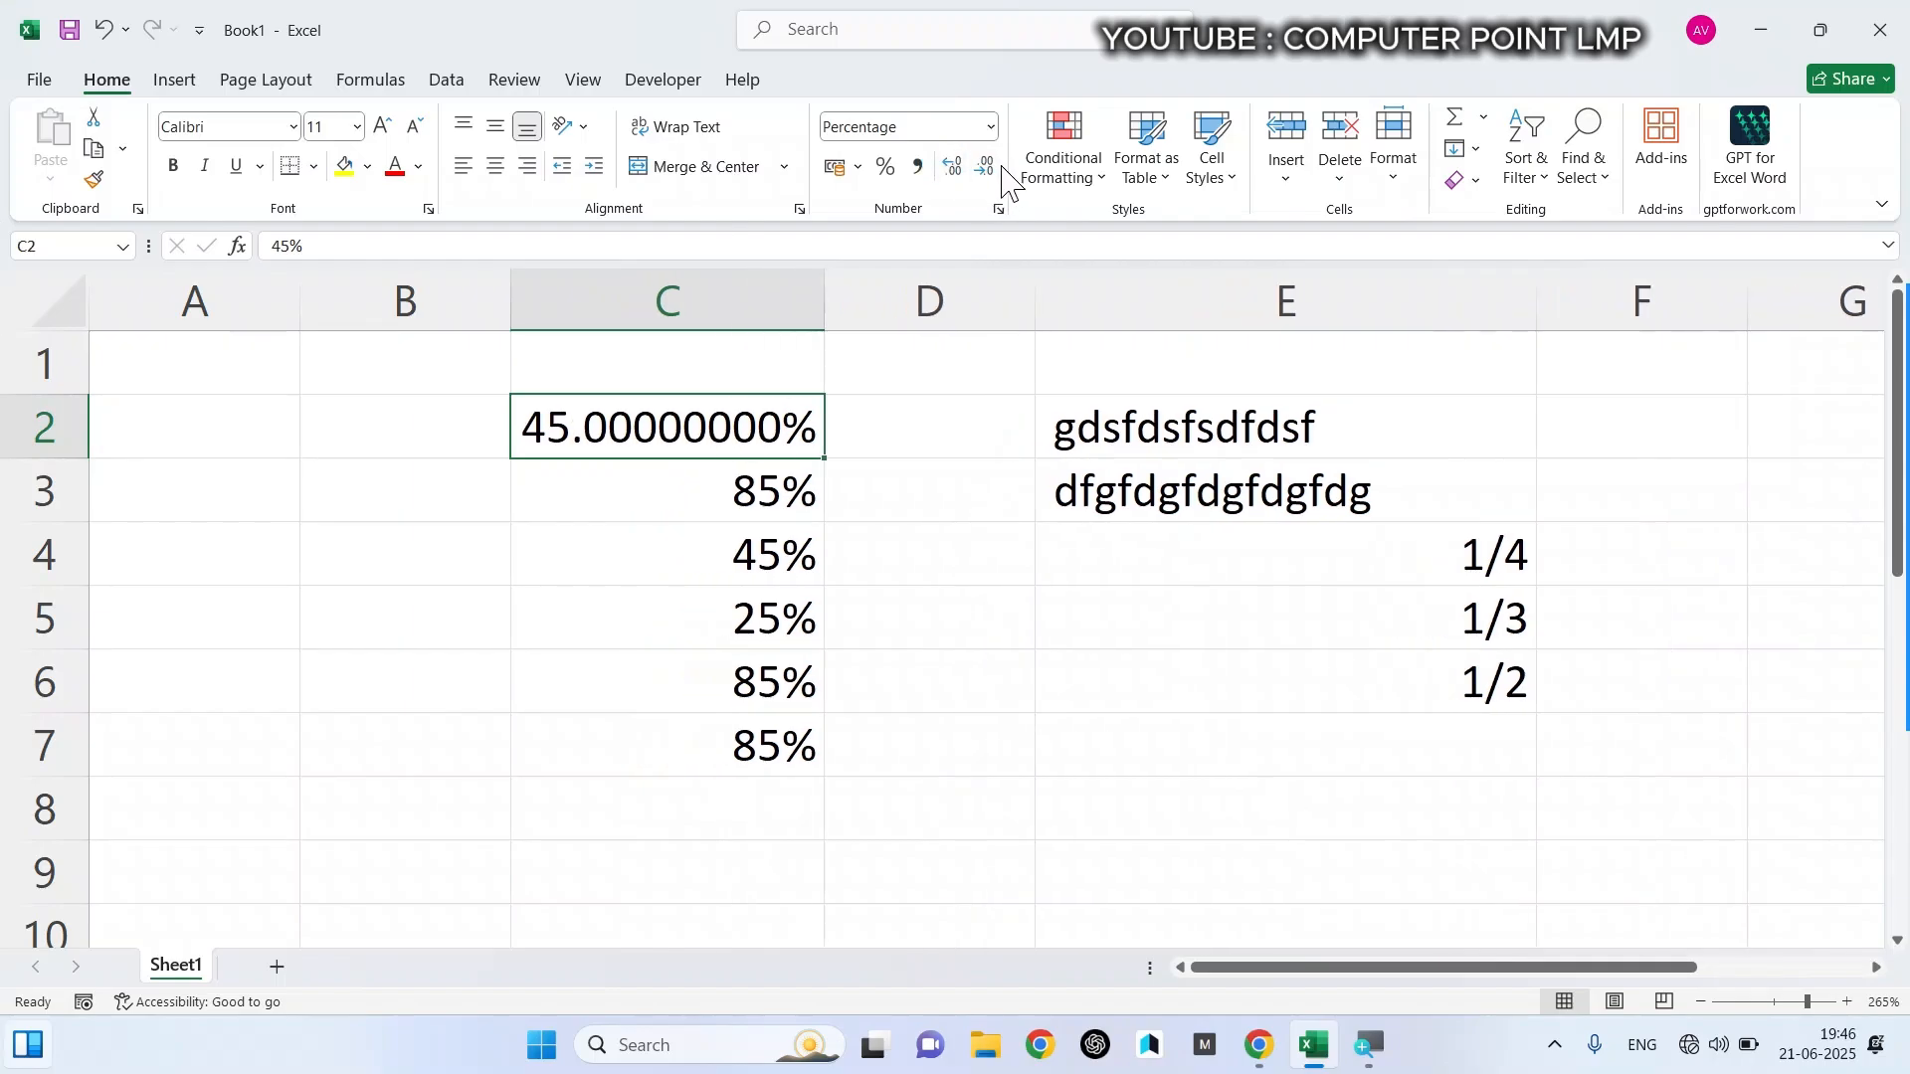
- Remove the added decimal places from the percentage in cell C2
{"action": "left_click", "coordinate": [984, 171]}
{"action": "left_click", "coordinate": [984, 171]}
{"action": "left_click", "coordinate": [984, 171]}
{"action": "left_click", "coordinate": [985, 171]}
{"action": "left_click", "coordinate": [984, 171]}
{"action": "left_click", "coordinate": [984, 171]}
{"action": "left_click", "coordinate": [985, 171]}
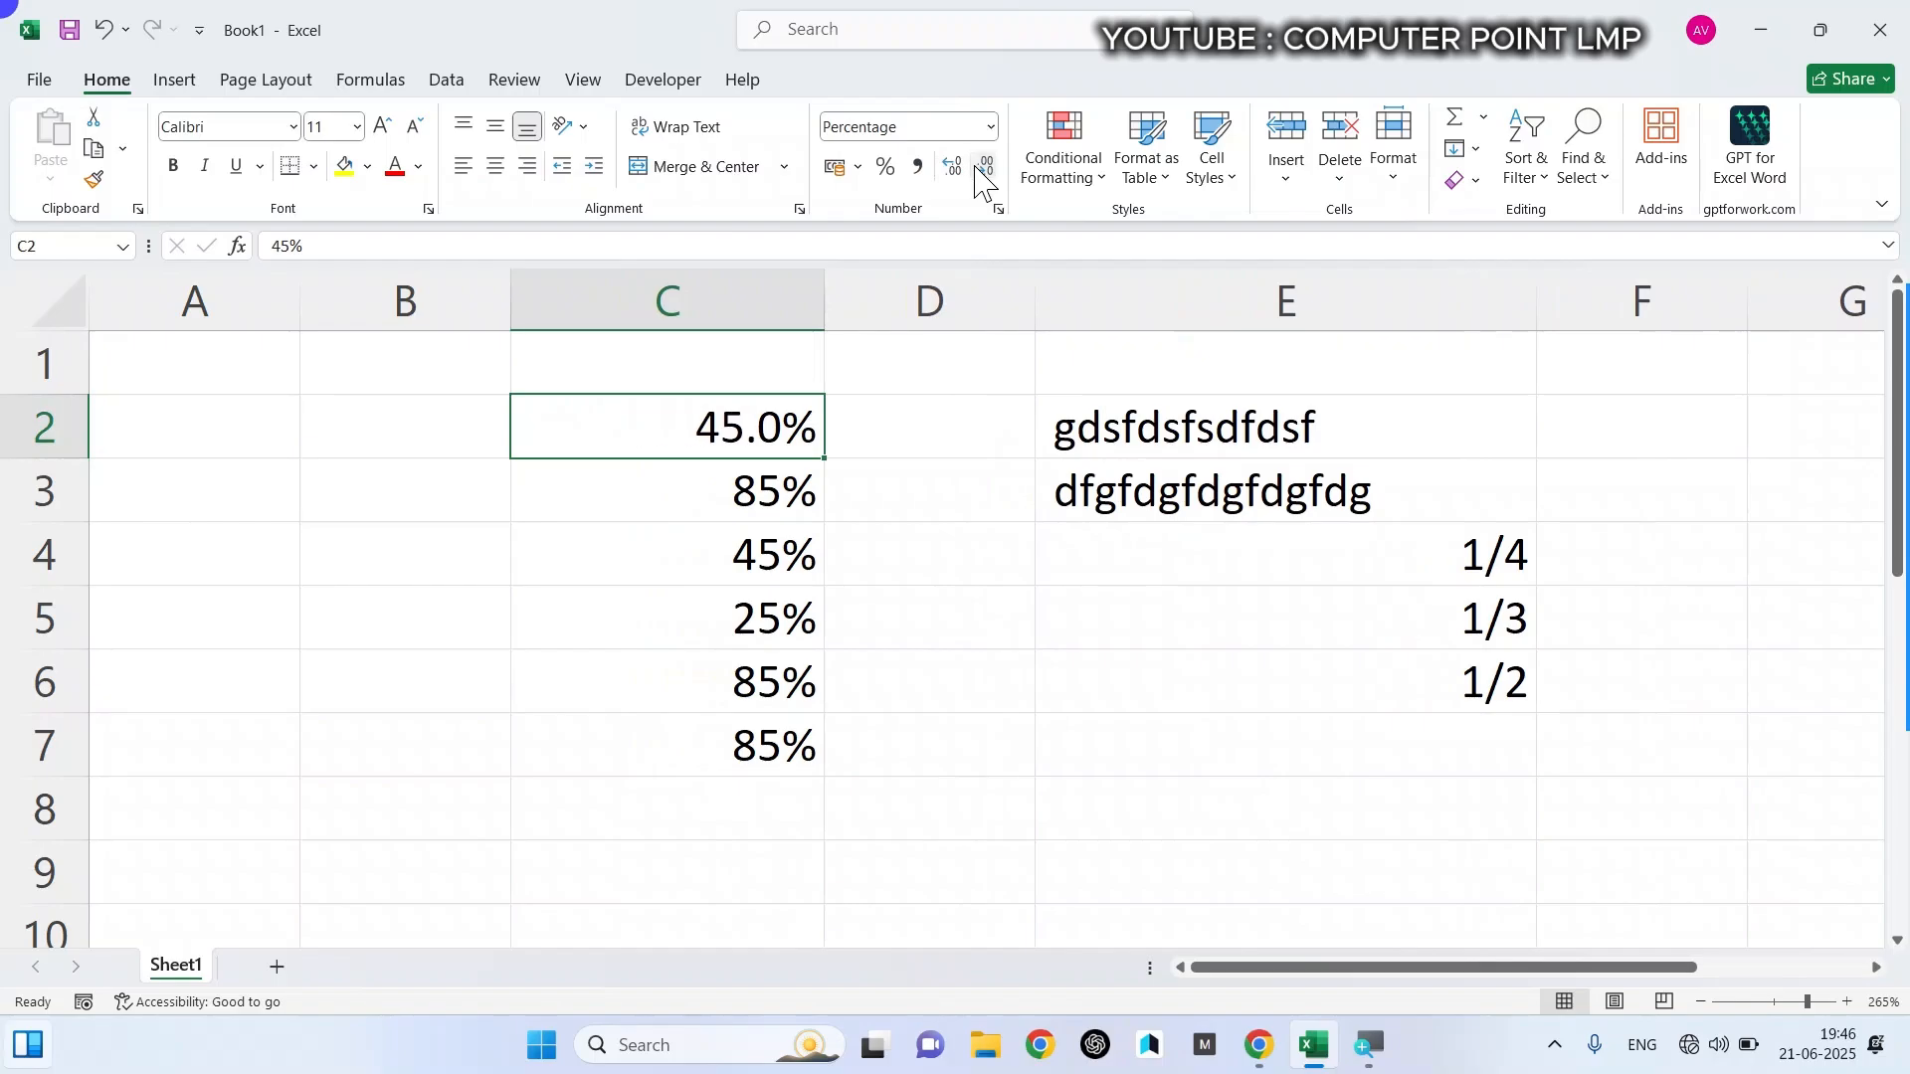
{"action": "left_click", "coordinate": [985, 172]}
- Add a few decimal places to the percentage in cell C2 again and reduce it back to a whole percentage
{"action": "left_click", "coordinate": [950, 167]}
{"action": "left_click", "coordinate": [949, 167]}
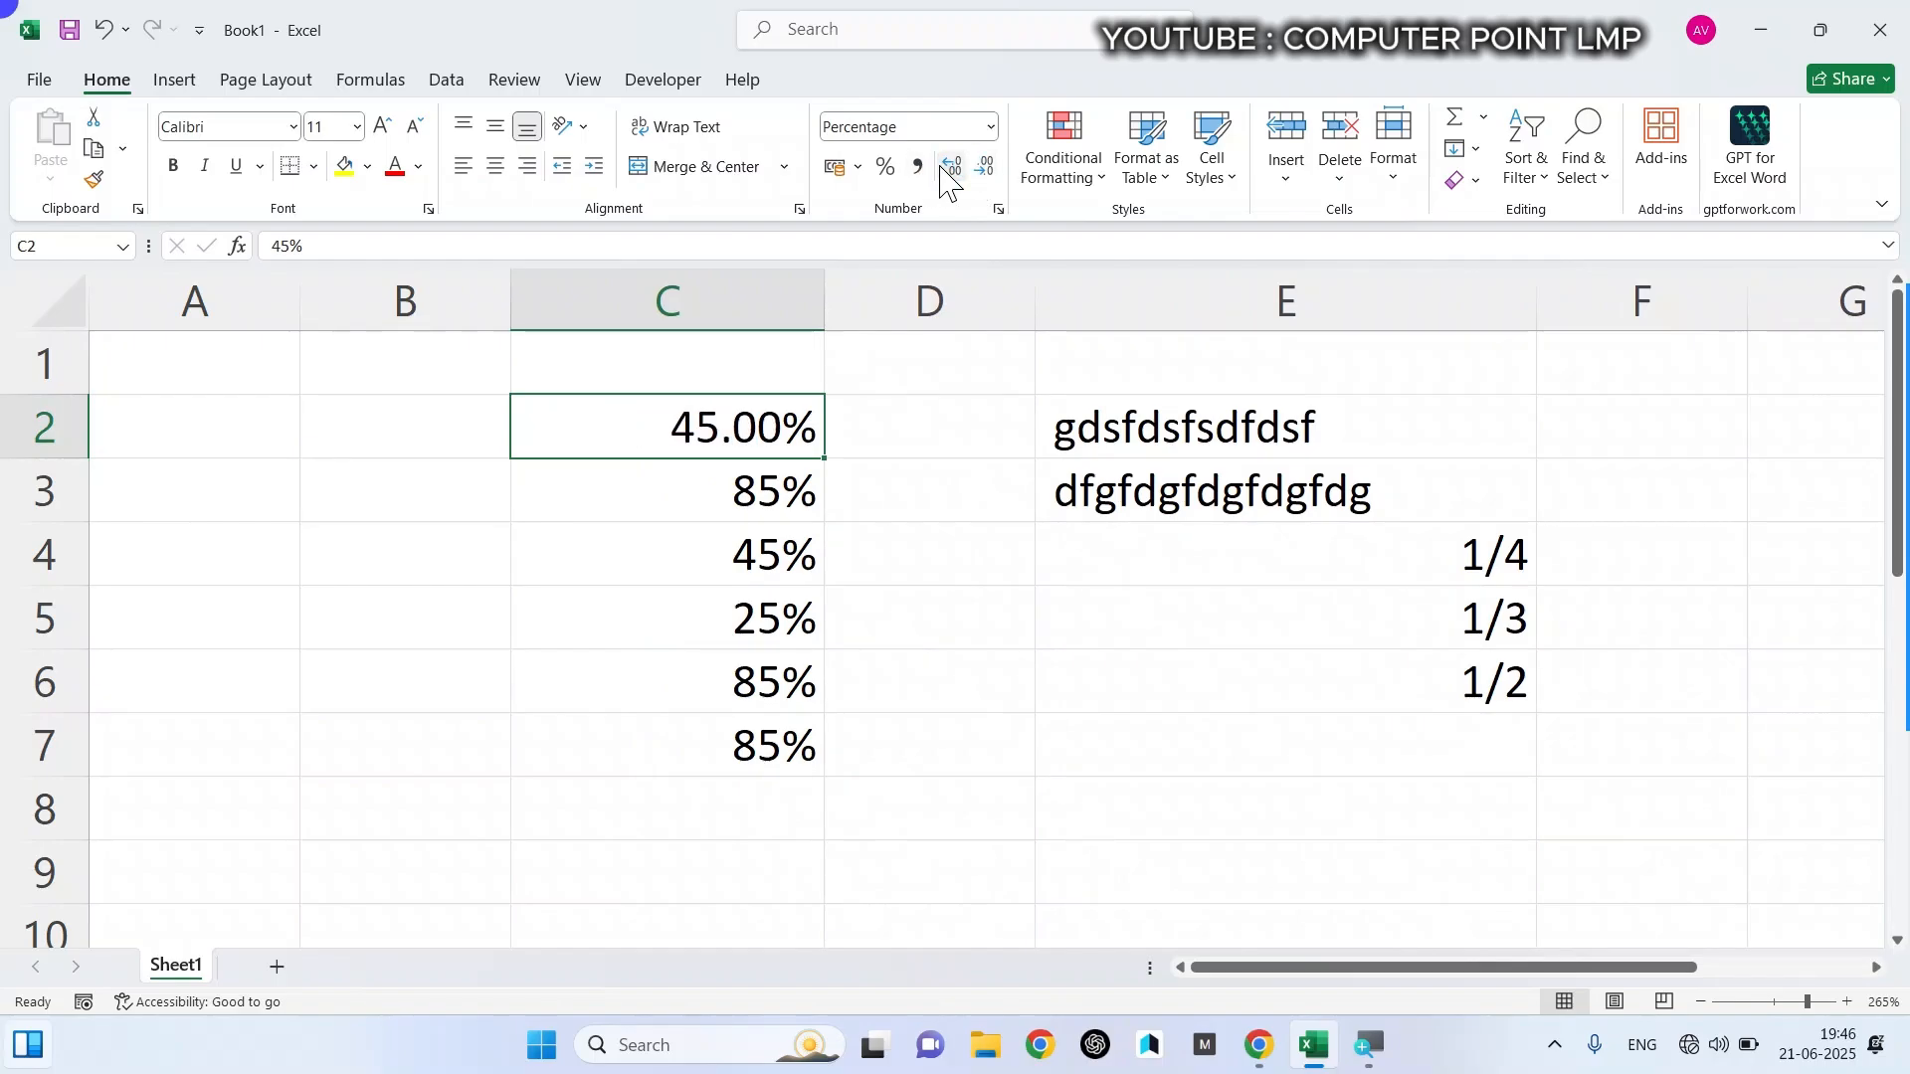
{"action": "left_click", "coordinate": [950, 167]}
{"action": "left_click", "coordinate": [950, 167]}
{"action": "left_click", "coordinate": [950, 167]}
{"action": "left_click", "coordinate": [950, 168]}
{"action": "left_click", "coordinate": [950, 167]}
{"action": "left_click", "coordinate": [985, 169]}
{"action": "left_click", "coordinate": [985, 169]}
{"action": "left_click", "coordinate": [984, 169]}
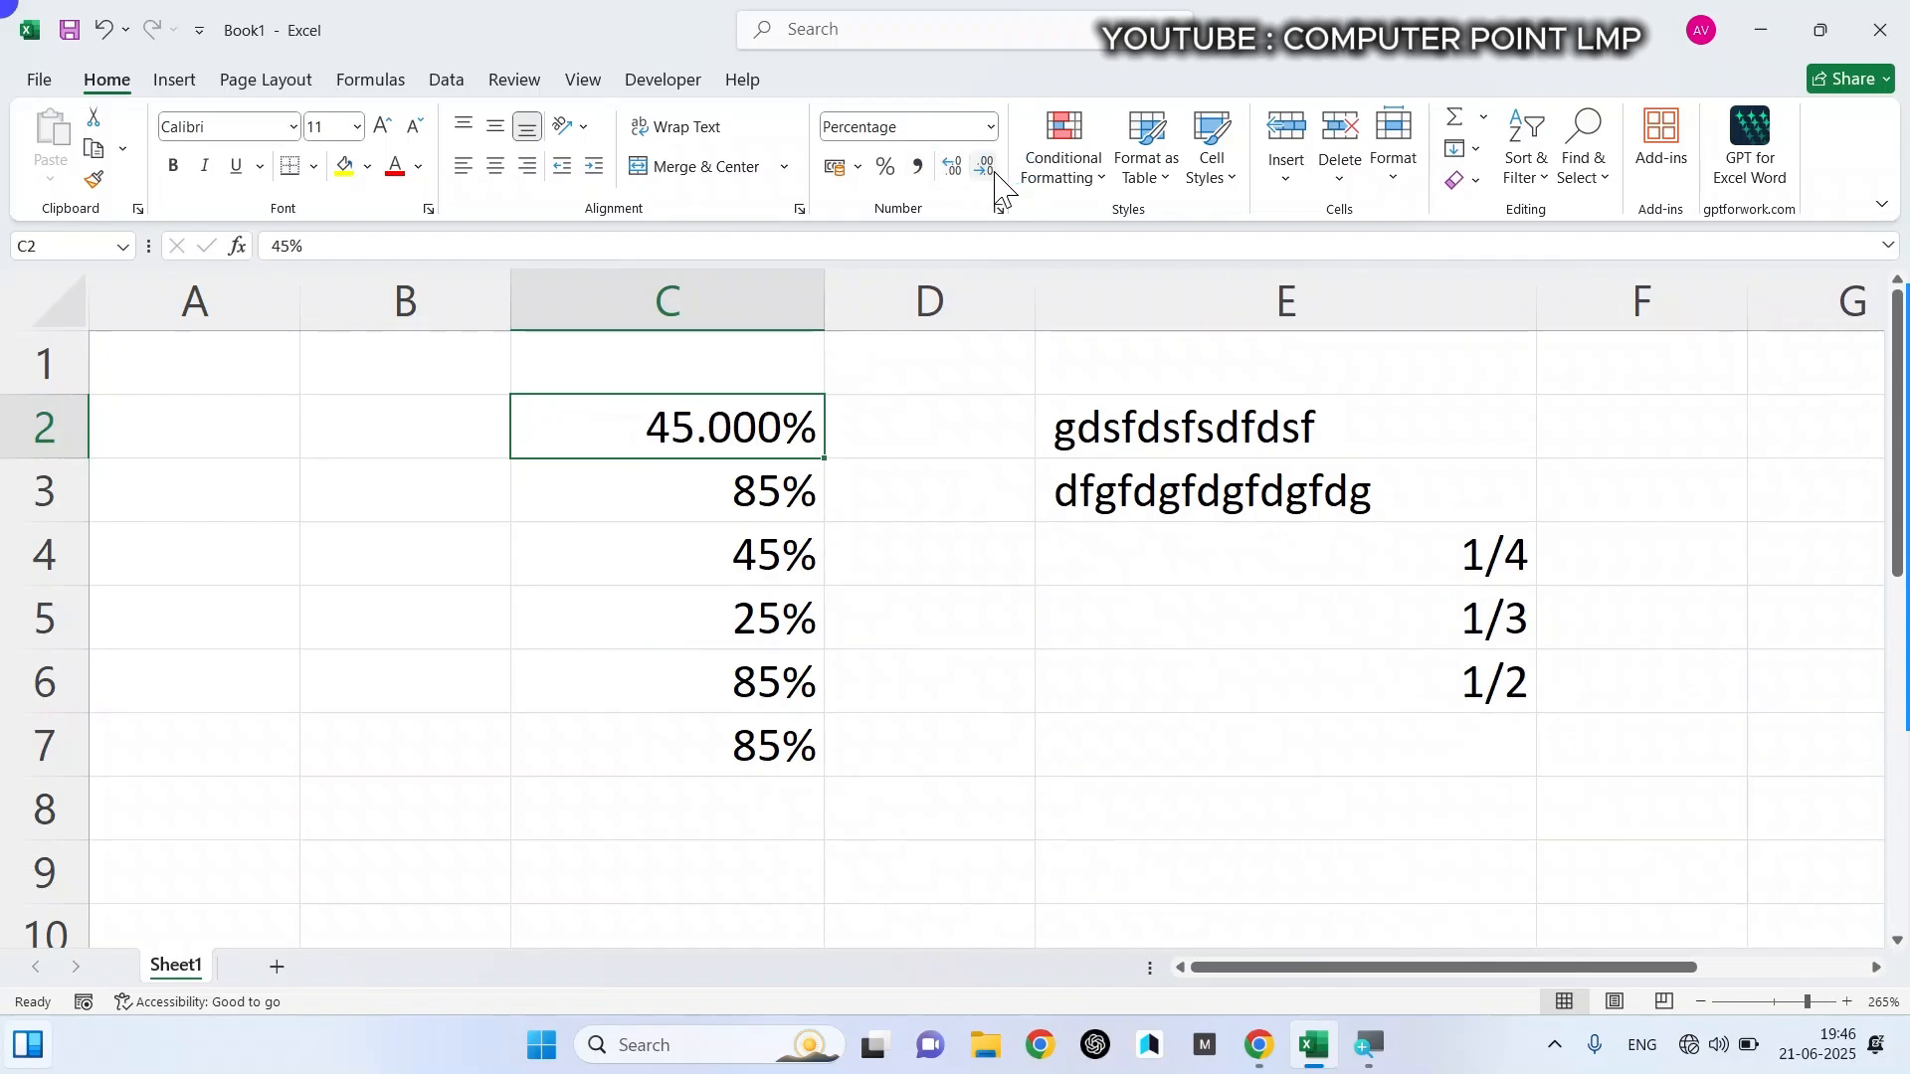
{"action": "left_click", "coordinate": [985, 169]}
{"action": "left_click", "coordinate": [985, 169]}
{"action": "left_click", "coordinate": [985, 169]}
{"action": "left_click", "coordinate": [931, 410]}
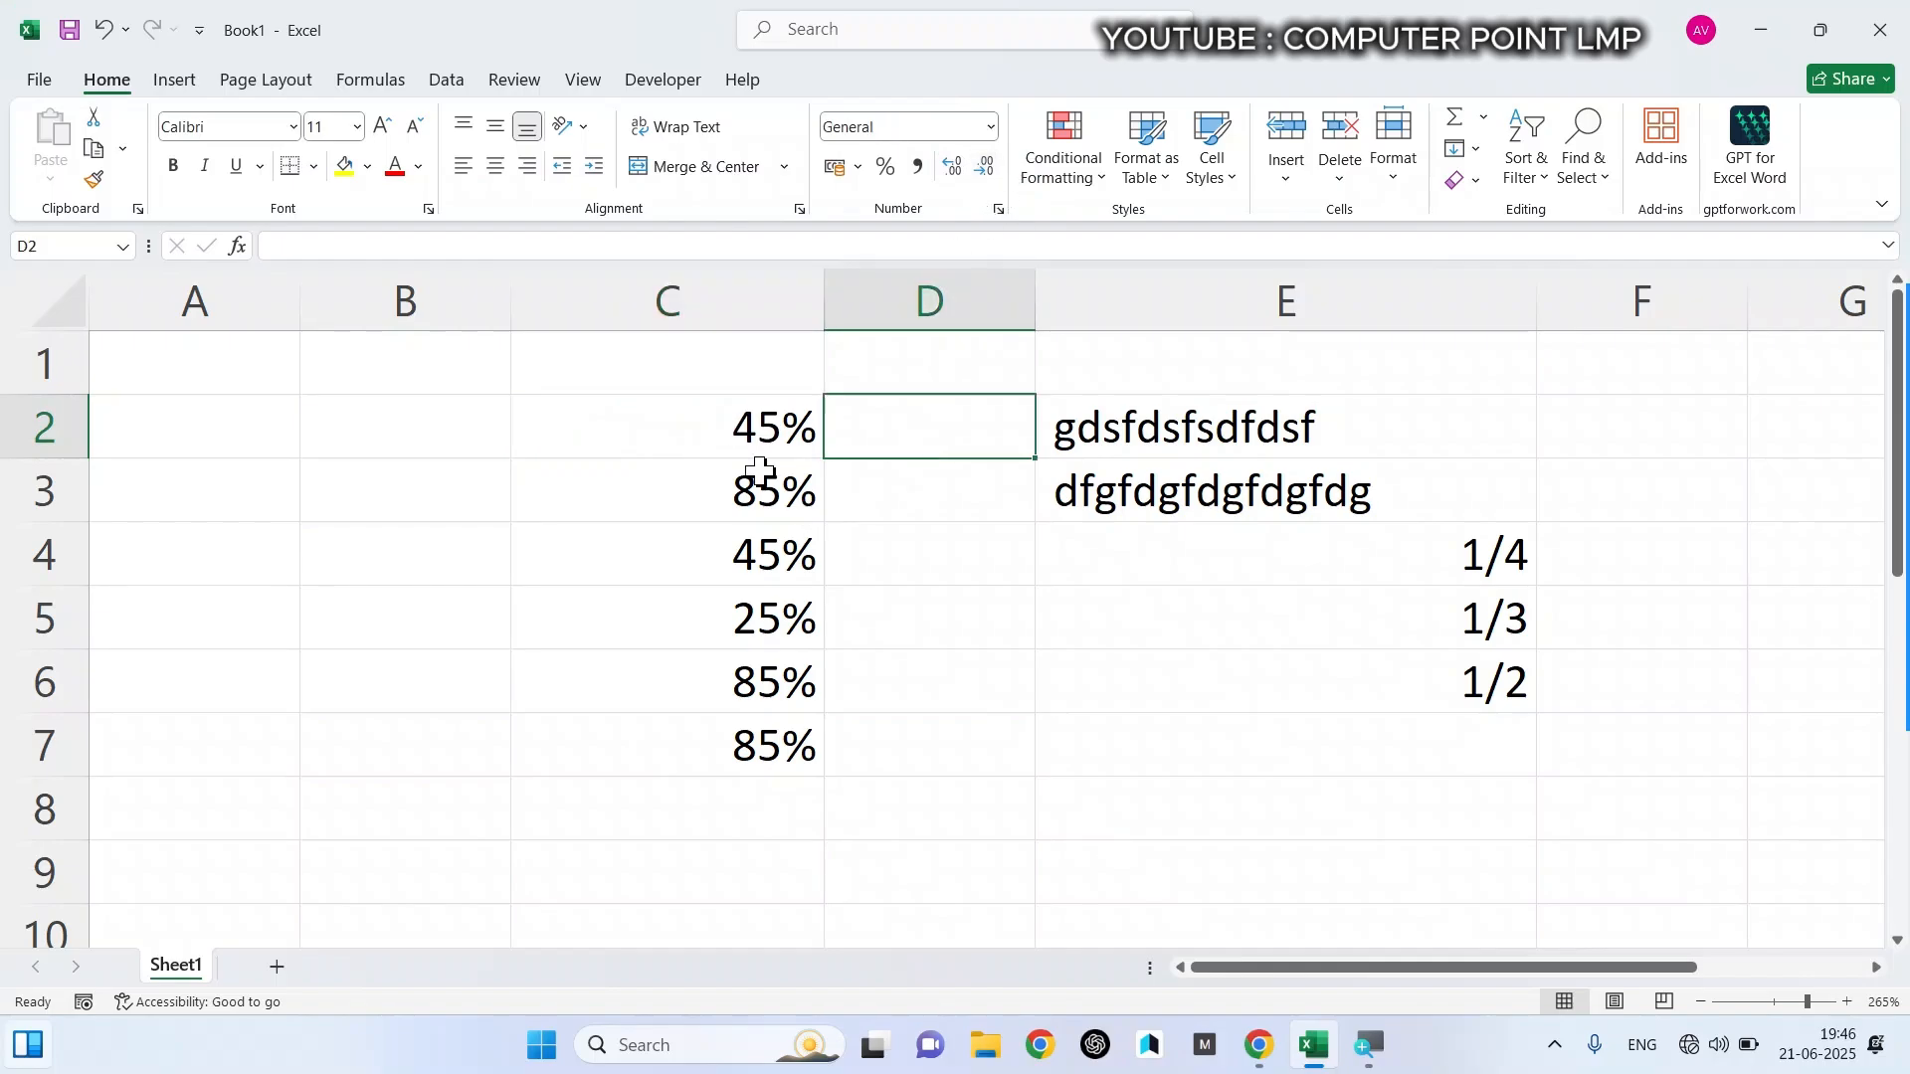